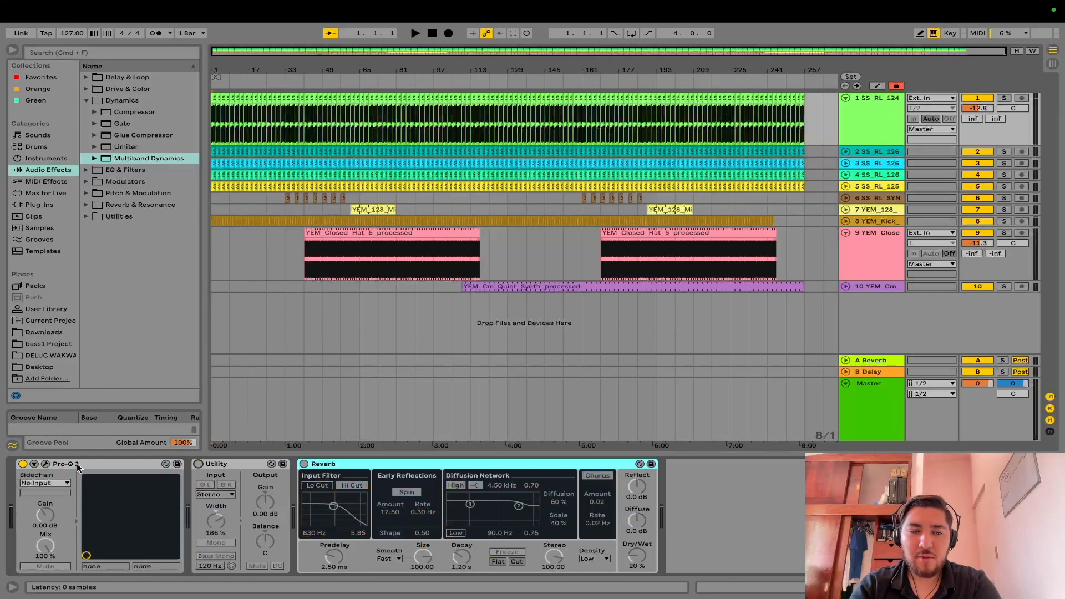
Step: Turn off Pro-Q 3 on track 1, EQ Eight on track 2, and both EQ Eight and ValhallaRoom on track 3
click(23, 465)
click(880, 152)
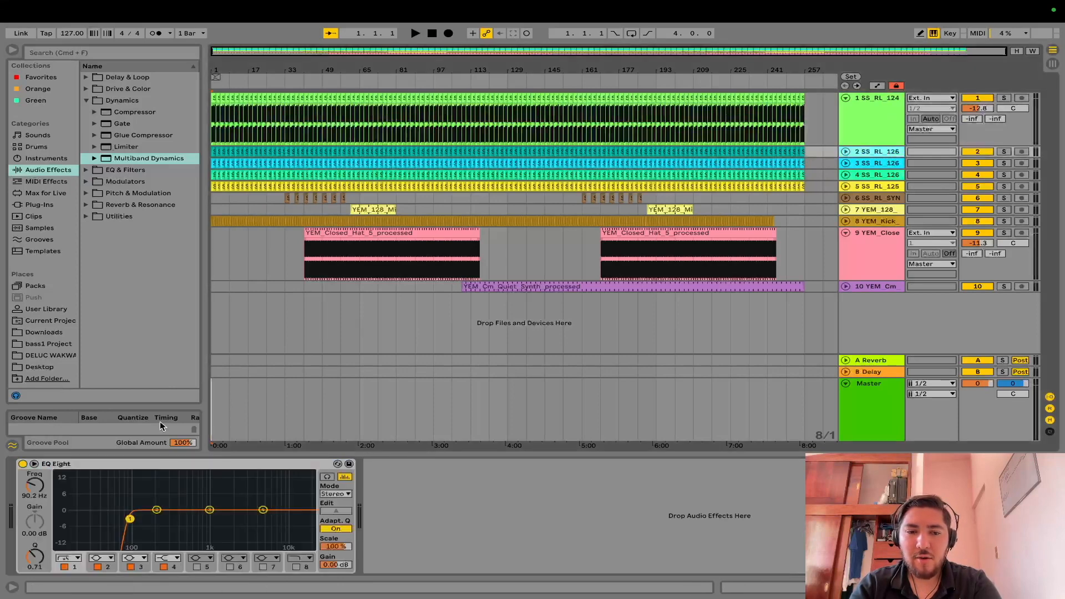
key(Down)
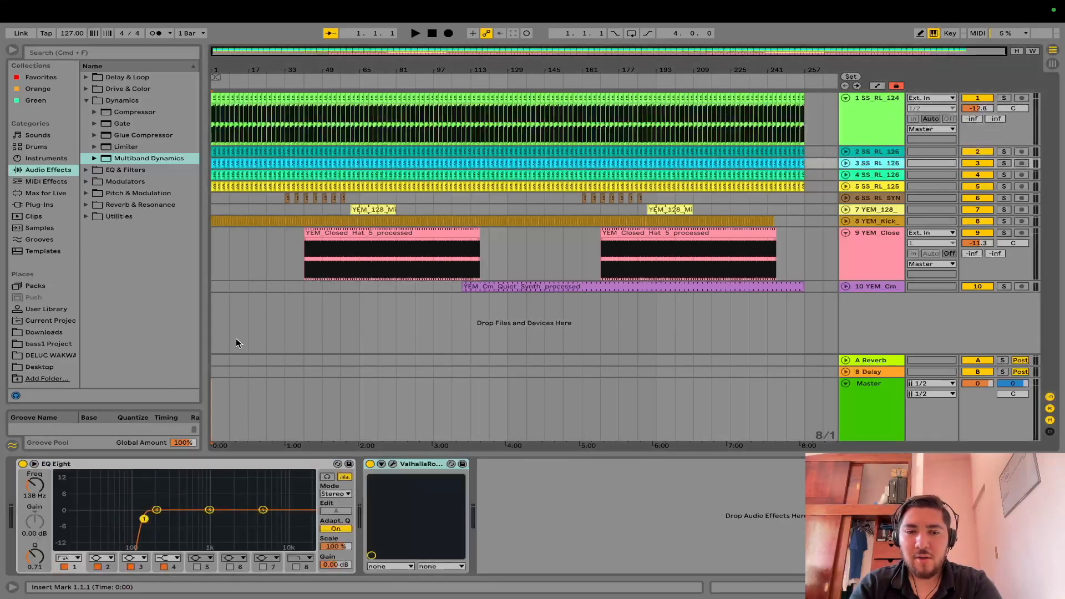
click(23, 464)
click(370, 465)
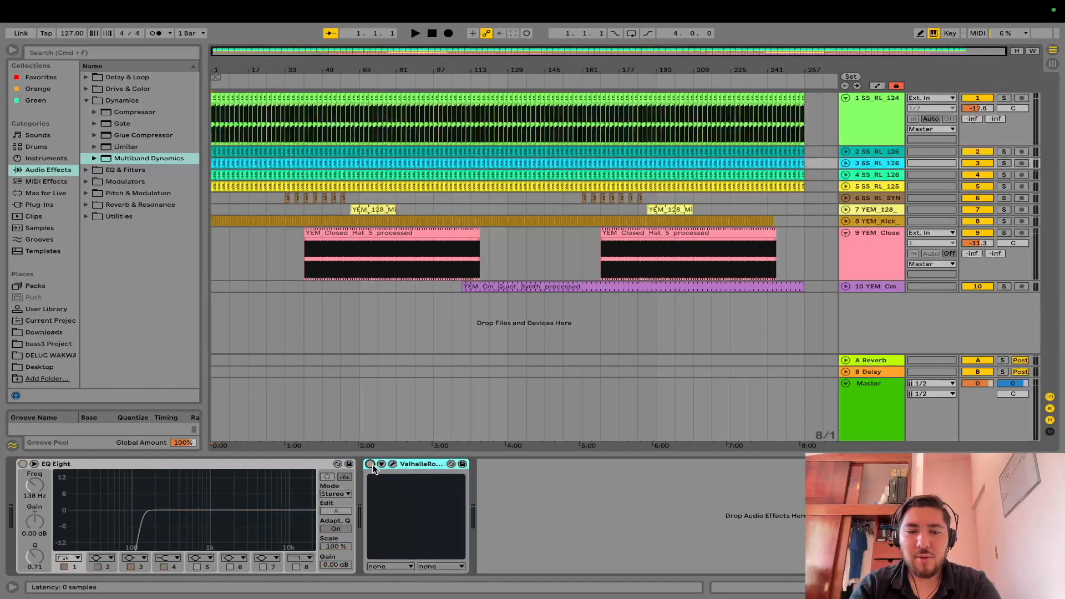
Step: Turn off ValhallaShimmer on track 4, plus Multiband Dynamics and Glue Compressor on track 5, and close the open plug-in window
click(881, 177)
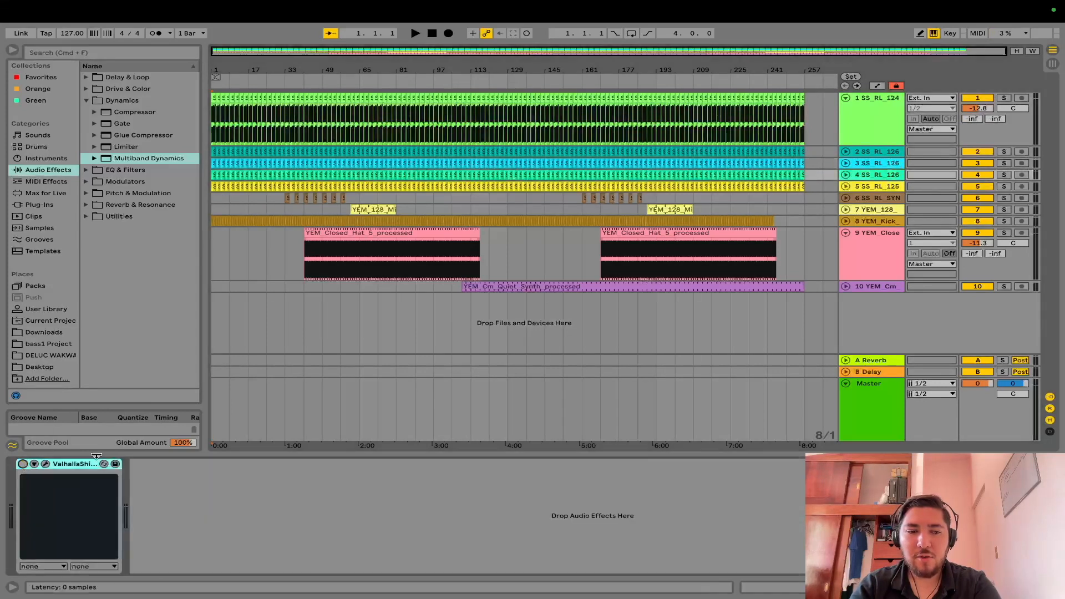
click(880, 183)
click(23, 464)
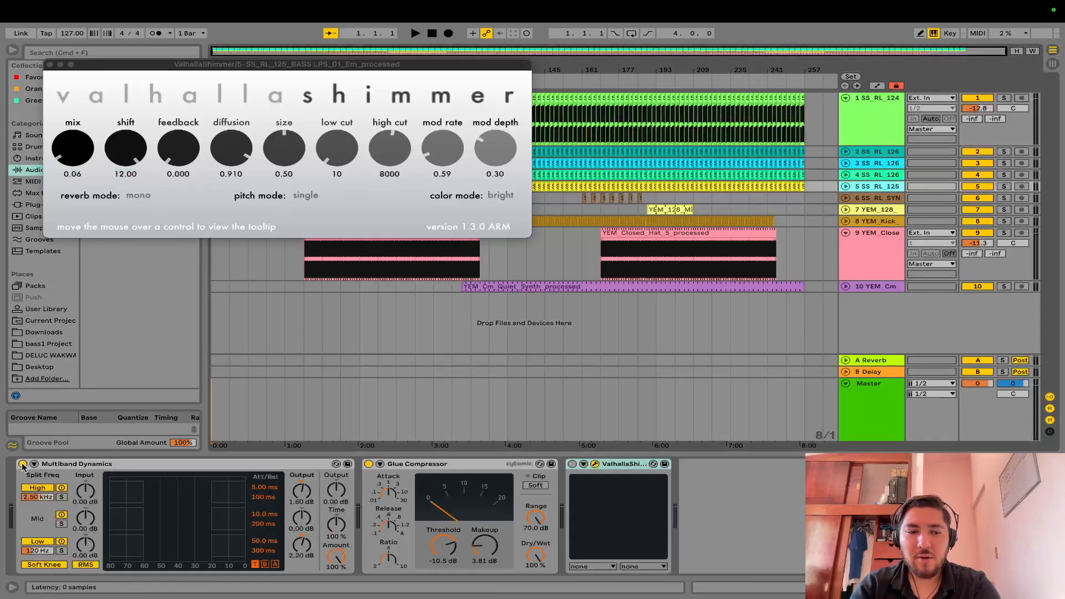
click(369, 464)
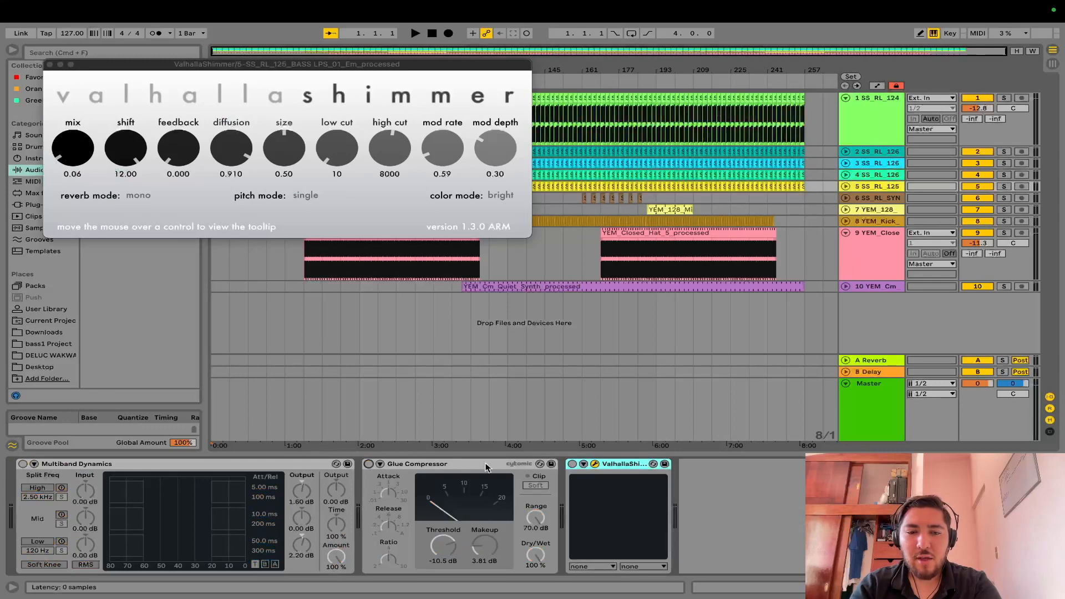
click(595, 463)
Step: Turn off the Auto Filter and Delay devices on track 6
key(Down)
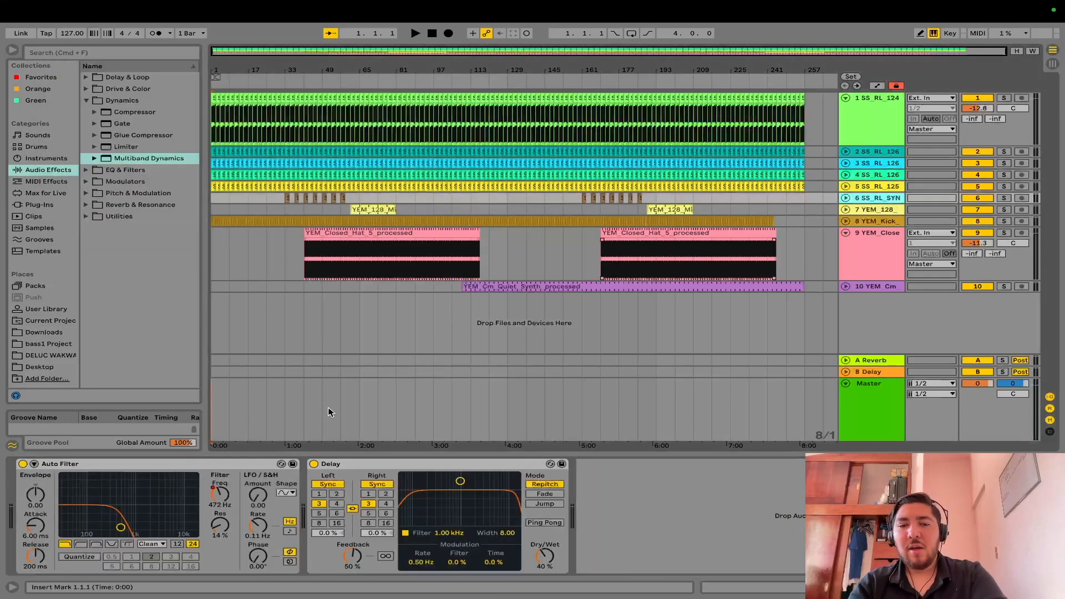
click(22, 464)
click(313, 463)
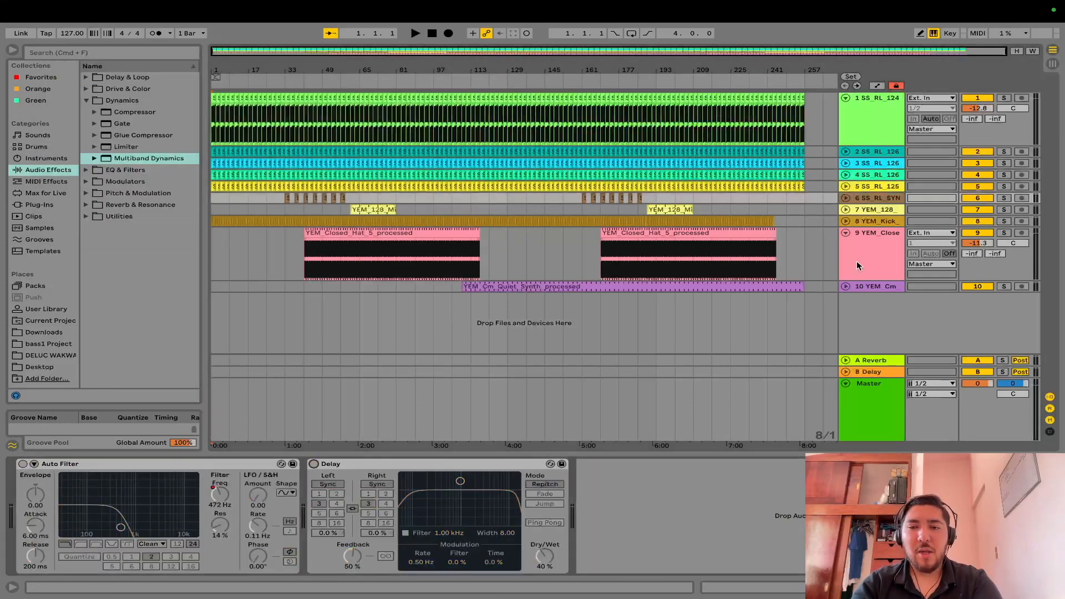
Step: Check tracks 7 to 9 for active effects and turn off Drum Buss on track 8 and the Valhalla plug-in on track 9
click(873, 209)
click(870, 236)
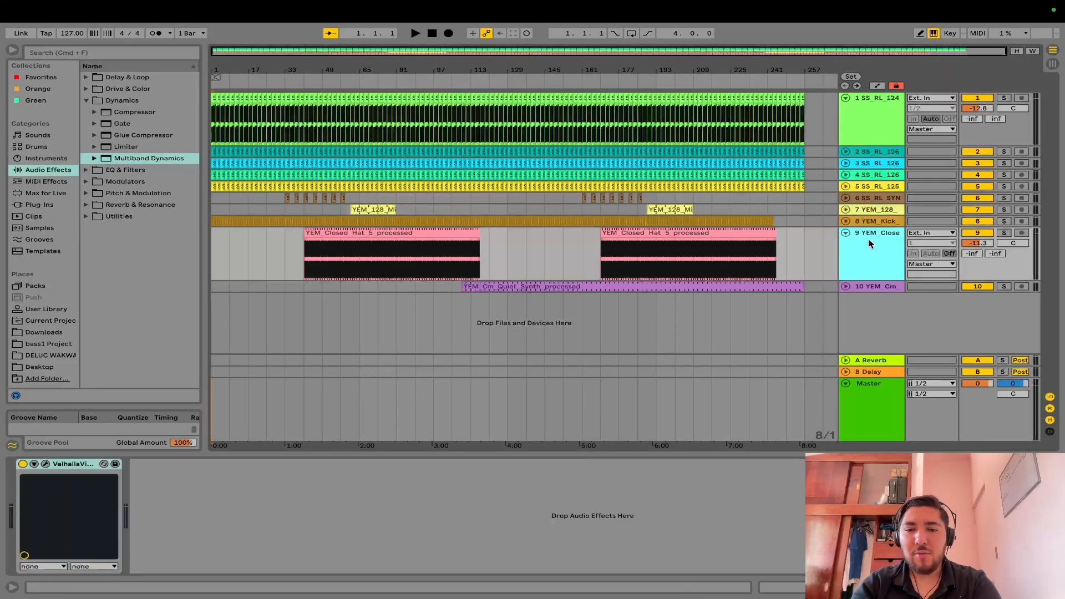
click(843, 226)
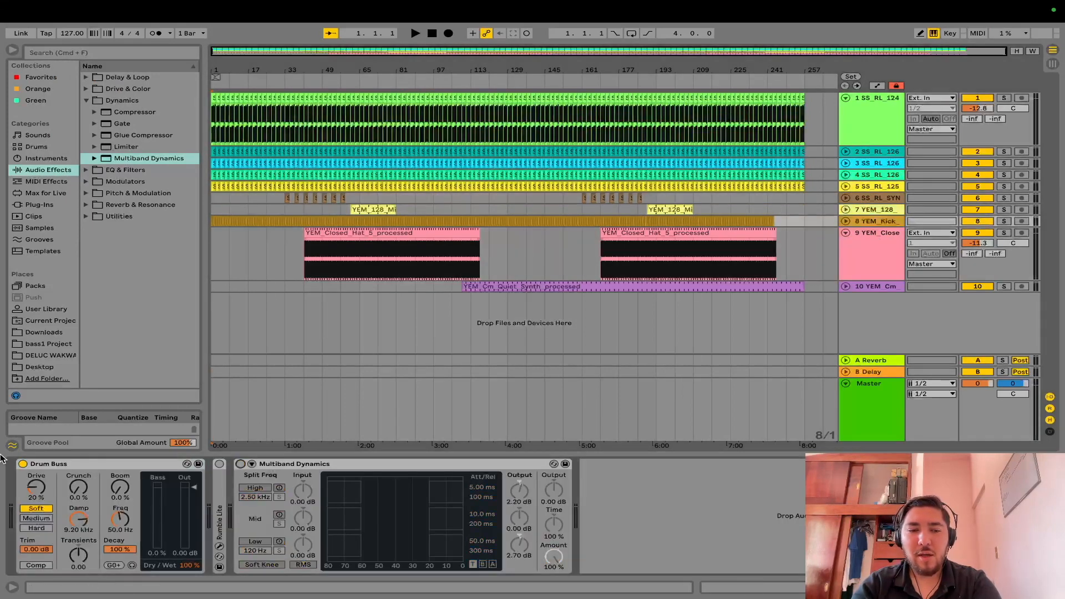
click(869, 251)
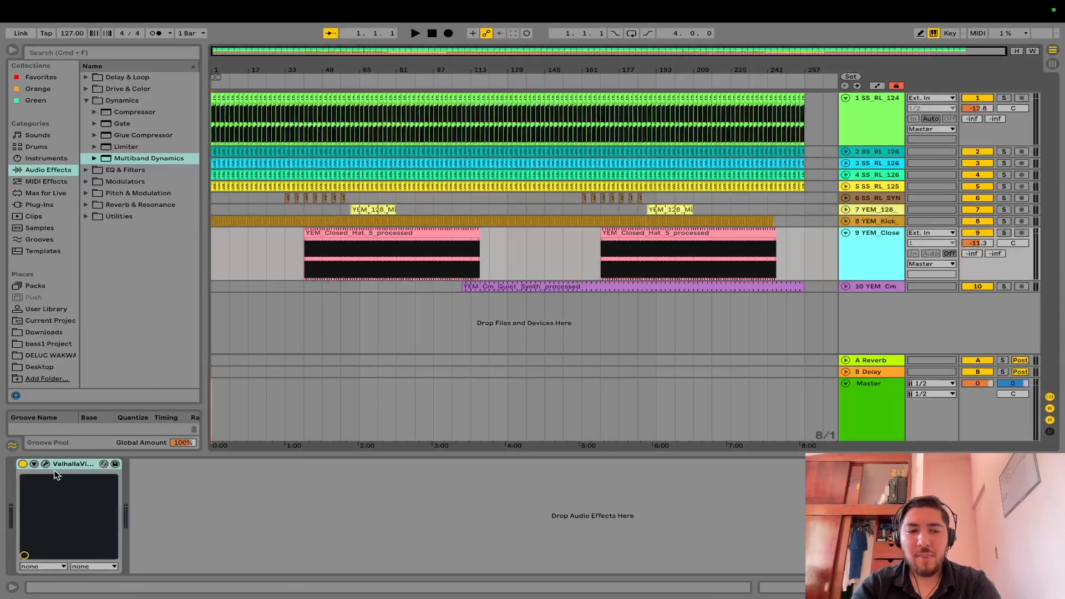
Step: Turn off the Echo, EQ Eight and Phaser-Flanger devices on track 10
key(Down)
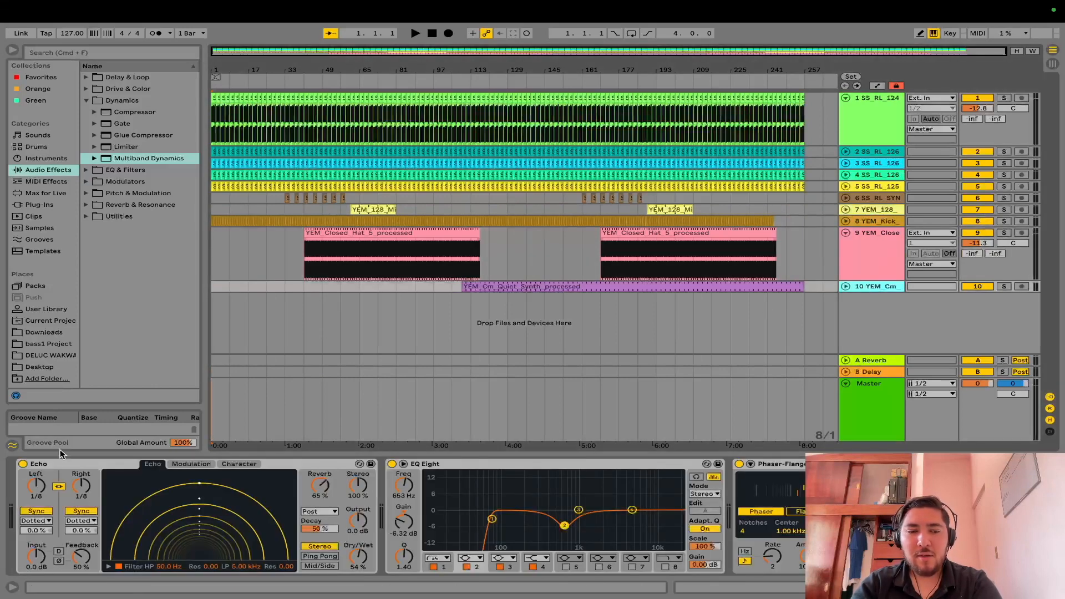
click(23, 464)
click(392, 464)
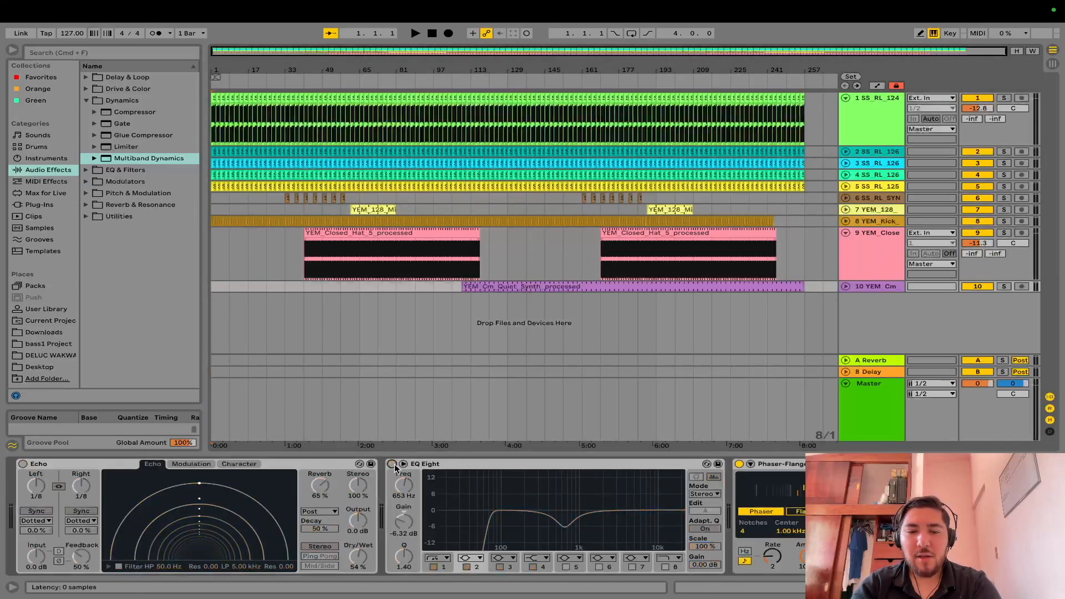
click(740, 465)
Step: On the Master track, turn off Multiband Dynamics and Auto Filter, with the Auto Filter device collapsed
click(807, 408)
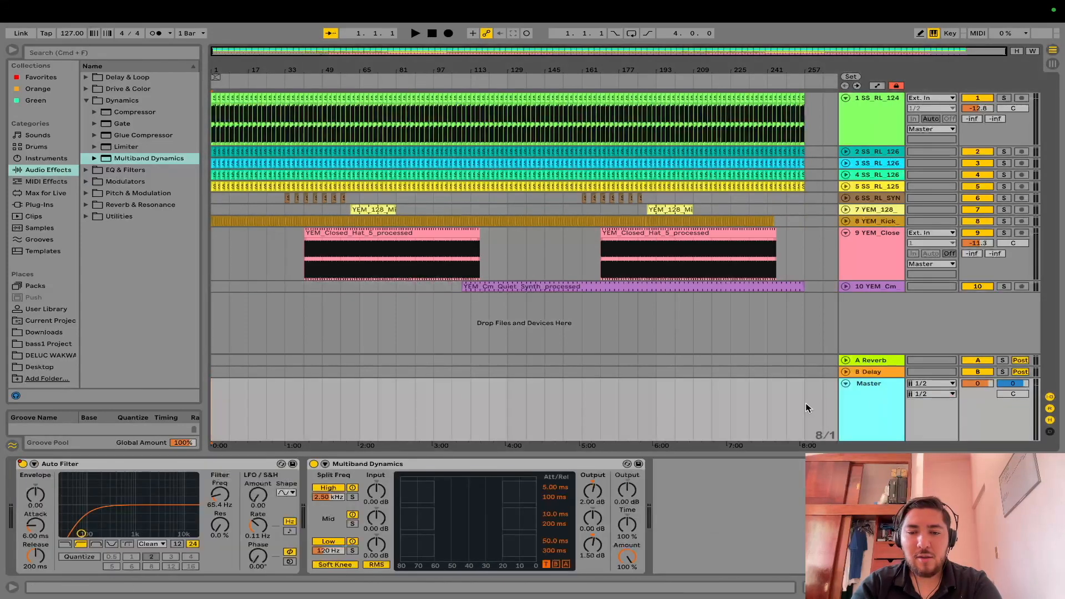
click(314, 464)
double_click(76, 465)
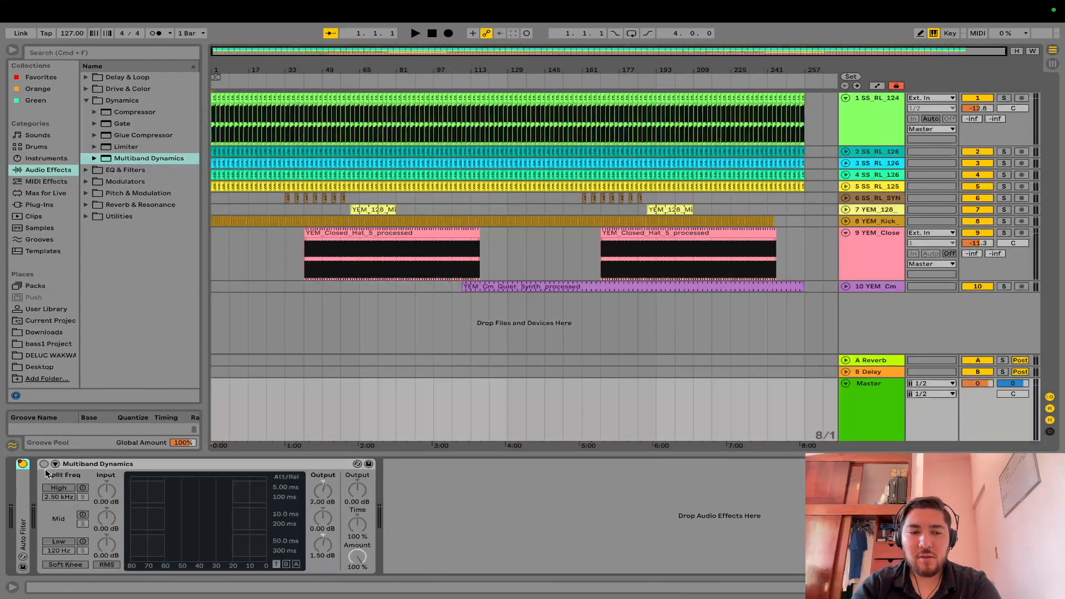
click(665, 519)
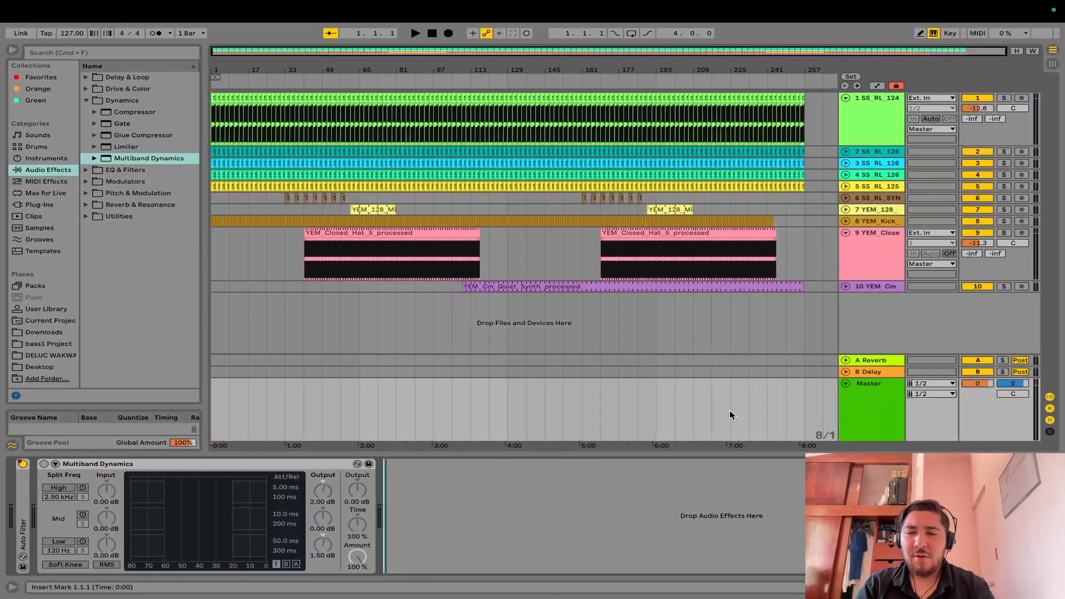
Step: Play the arrangement from bar 89 and set the volume of track 1 to -10.3 dB
click(416, 411)
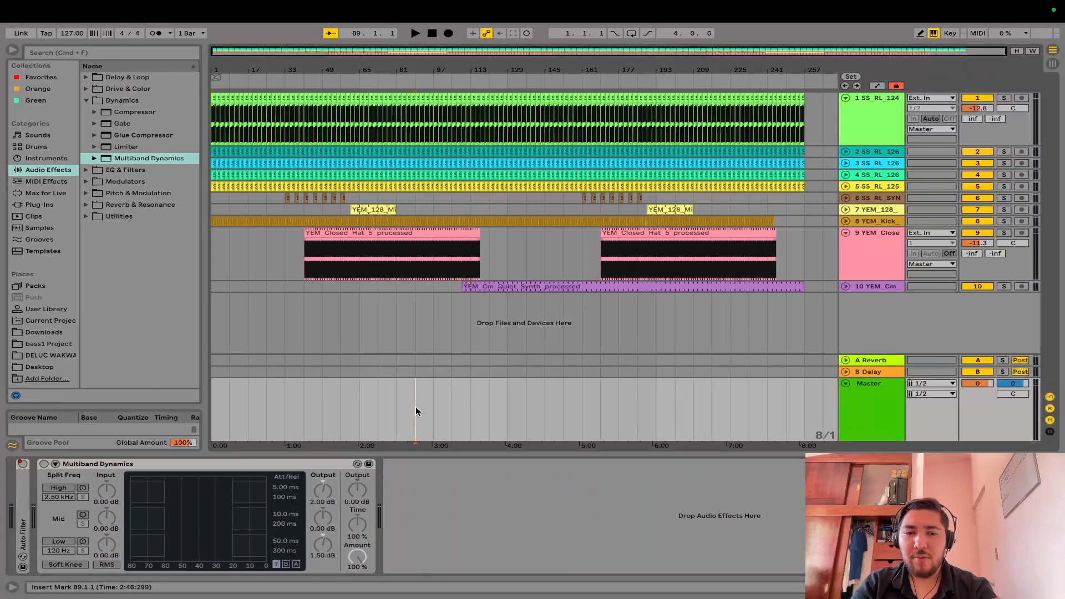
key(space)
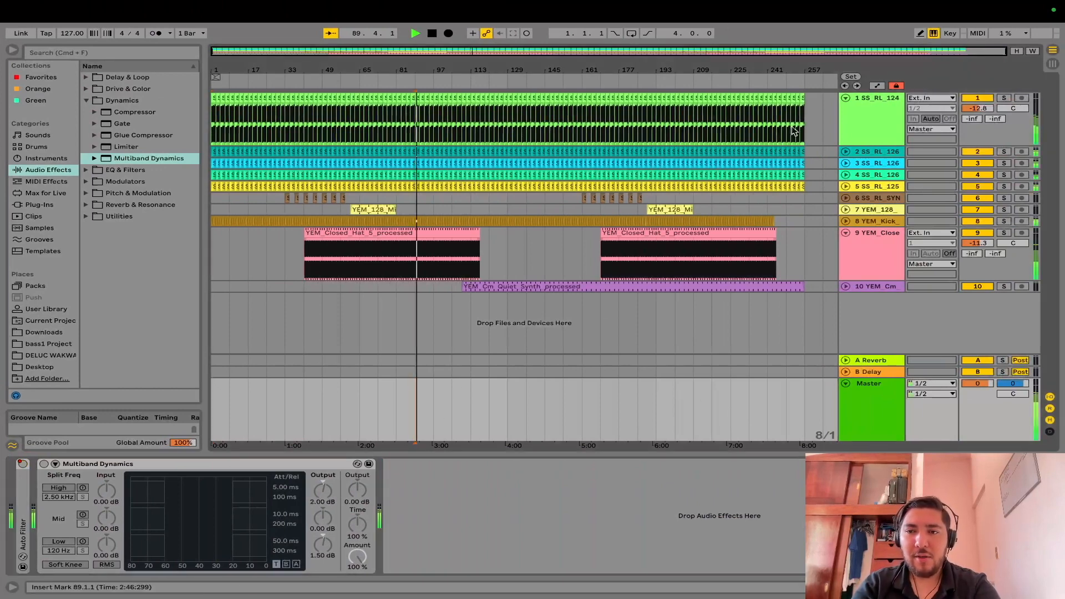
click(852, 131)
drag(975, 109, 975, 101)
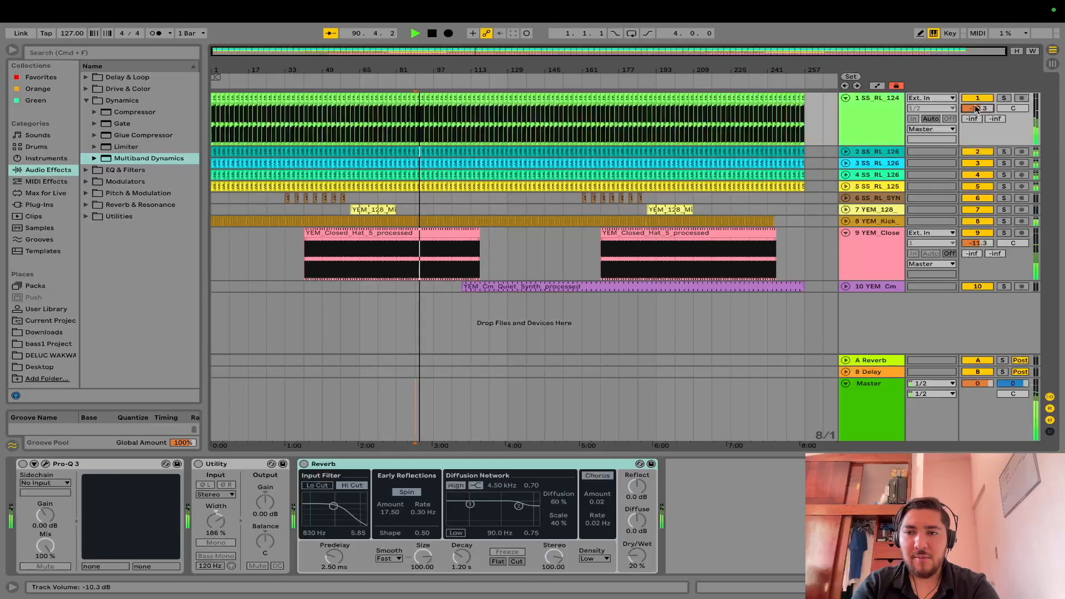
Step: Unfold track 2 and select it while the arrangement keeps playing
click(845, 152)
click(864, 161)
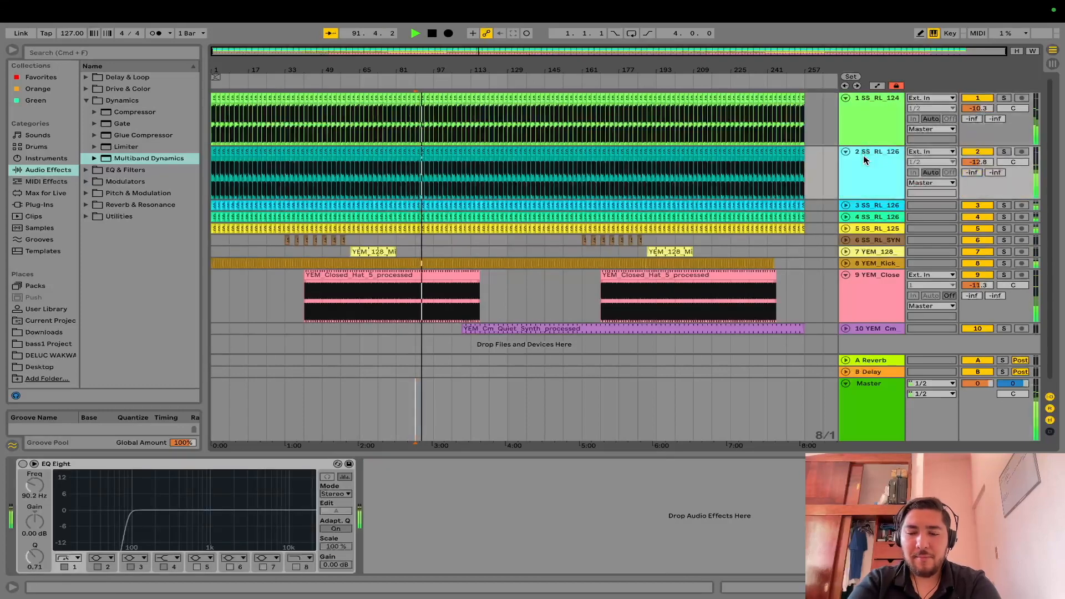
key(XF86AudioRaiseVolume)
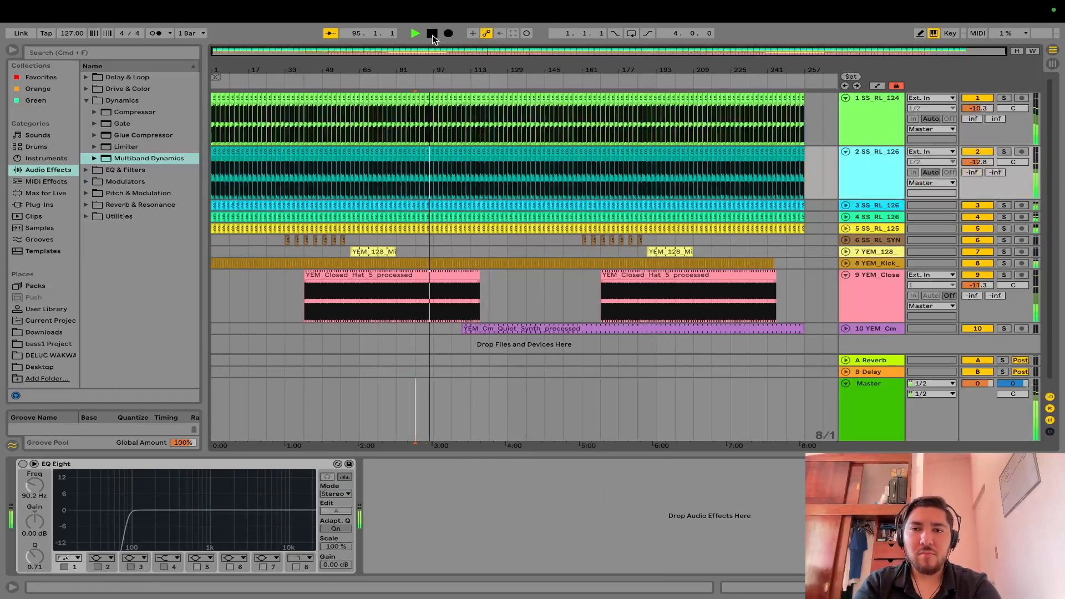
Step: Solo track 1, stop playback and rename the track as HATS
click(1000, 98)
click(830, 115)
key(space)
click(845, 125)
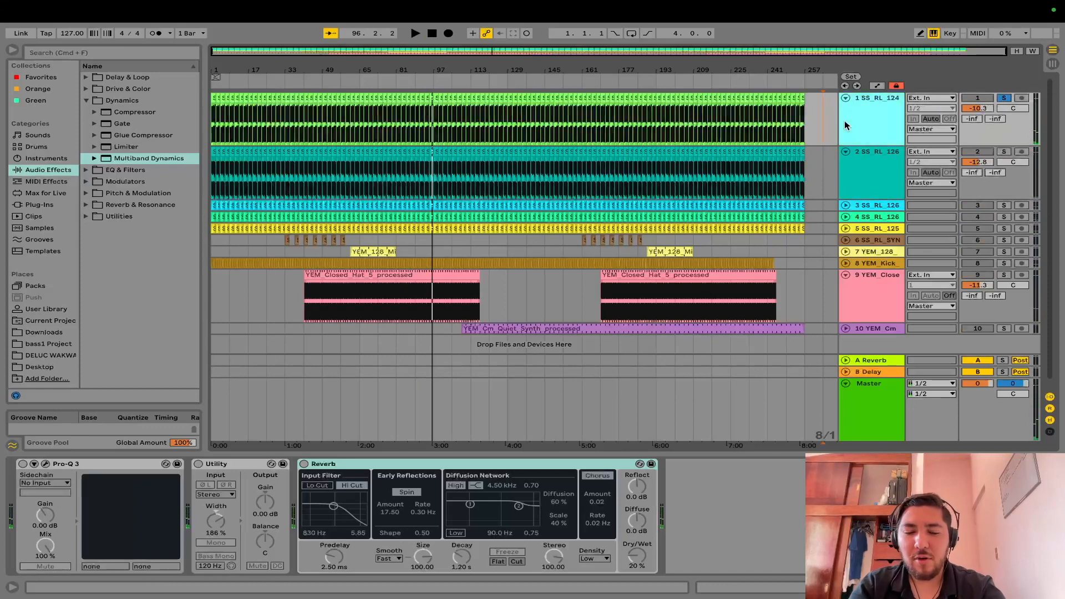
key(super+r)
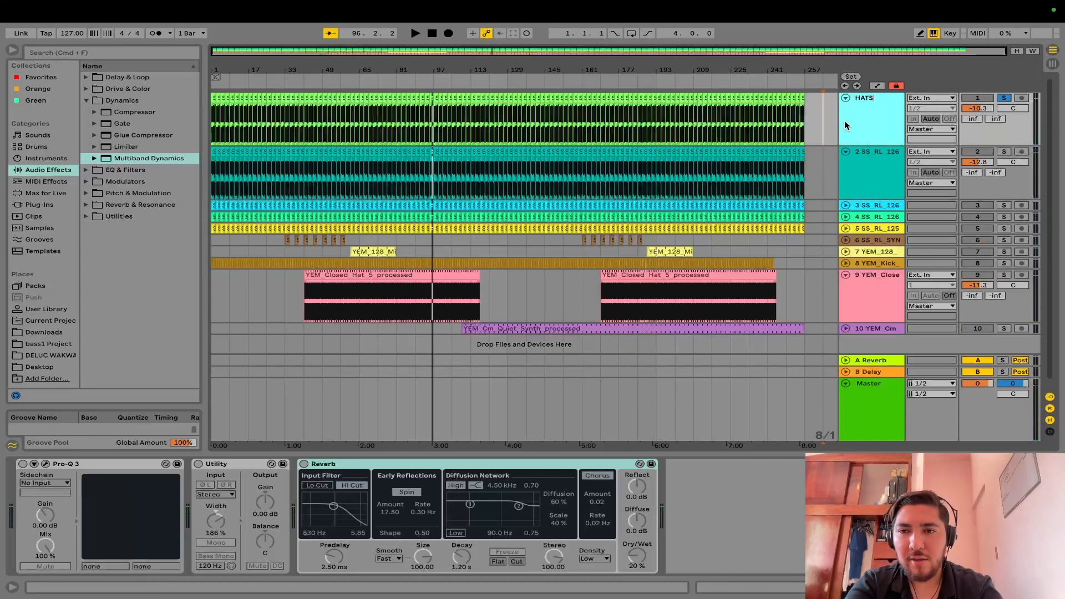
Step: Solo track 2, play it from around bar 121 and rename the track as GROOVY STU
click(1004, 152)
key(space)
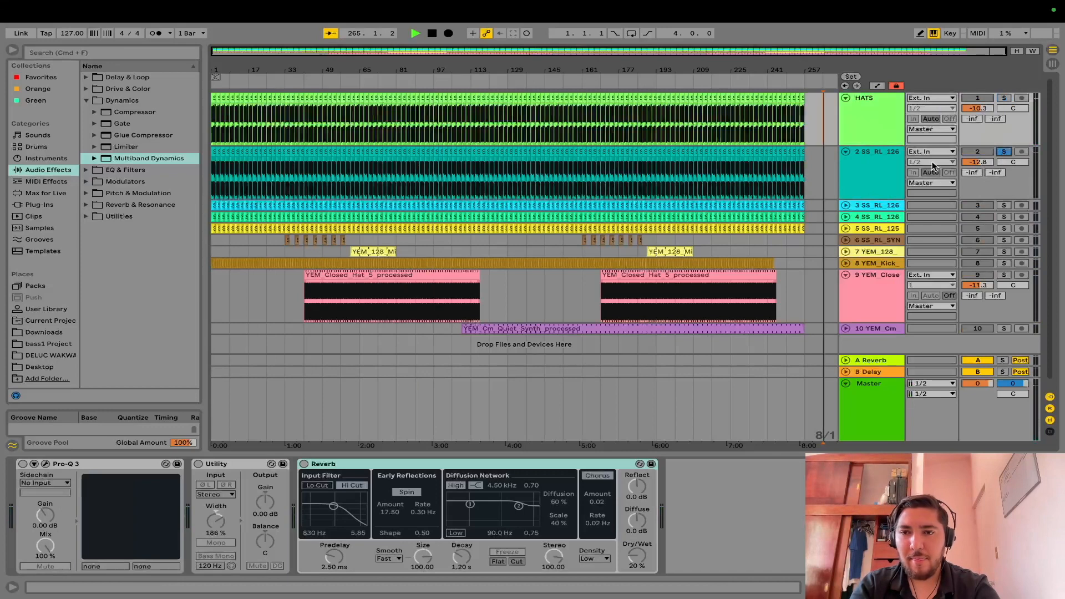
click(490, 172)
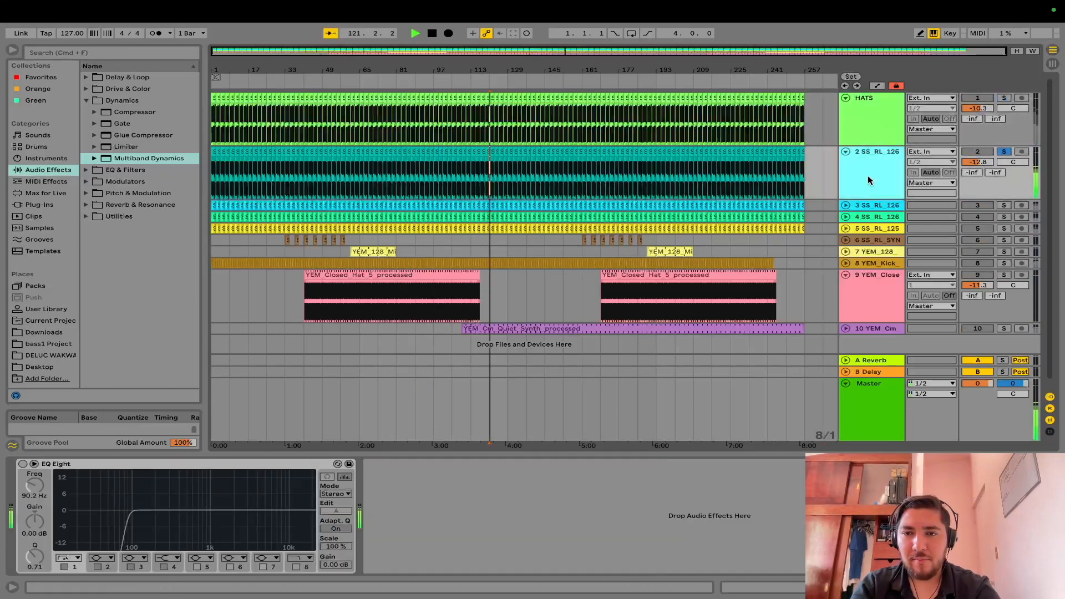
key(super+r)
text(GROOVY STU)
key(Return)
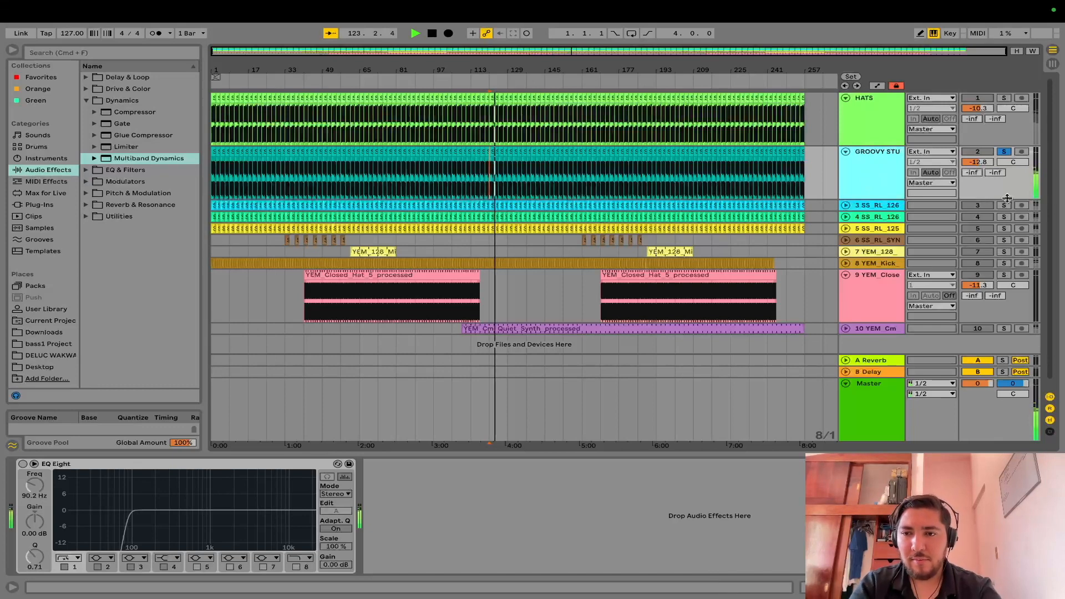
Step: Solo track 3 and rename it as FILTERED DR
click(891, 204)
key(super+r)
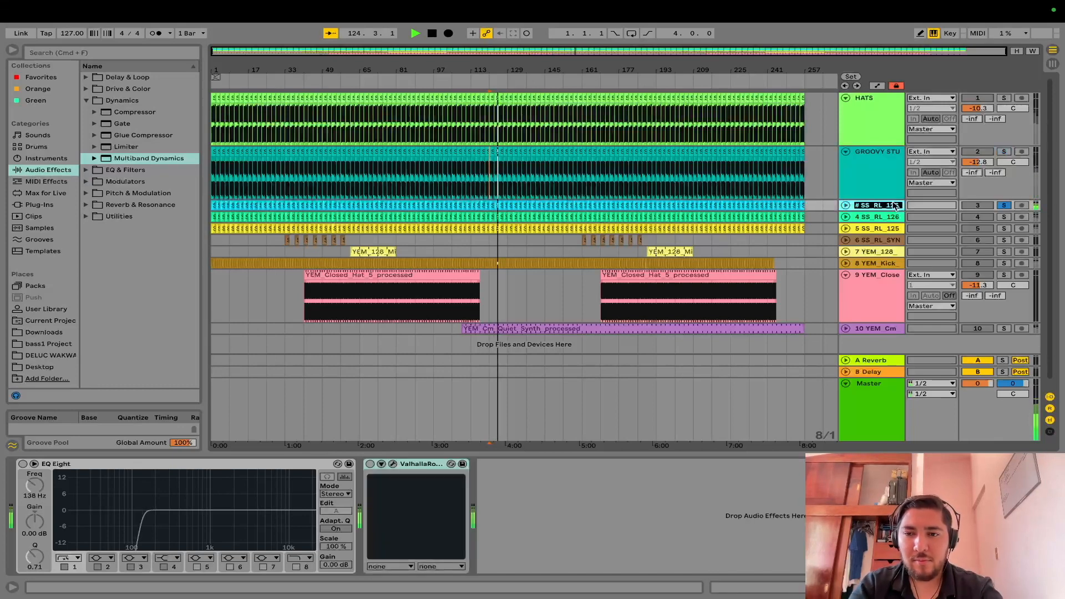
text(G)
key(BackSpace)
text(FILTERED DR)
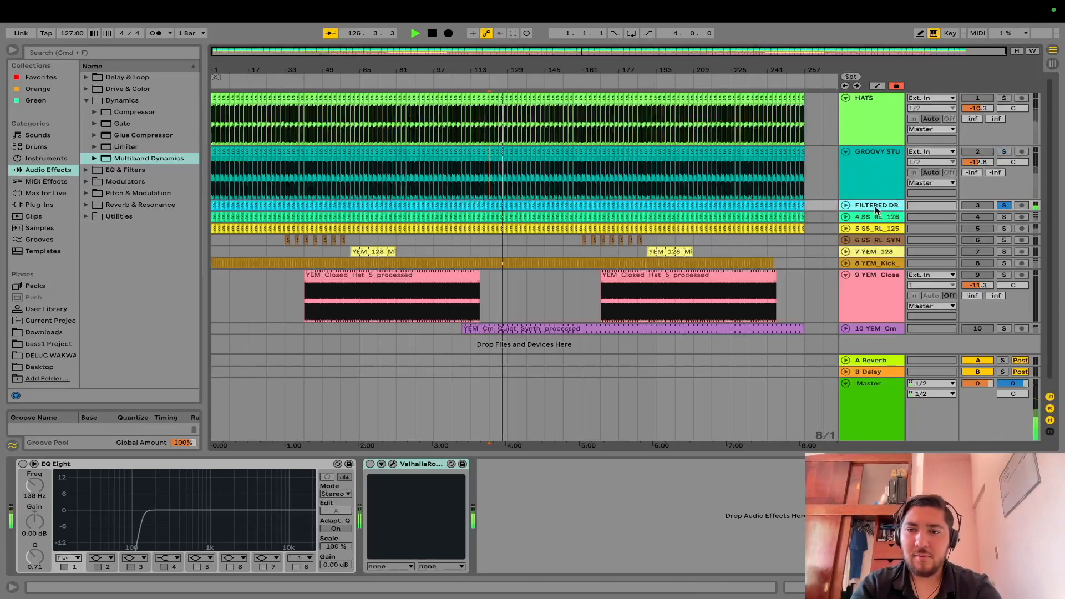
Step: Rename track 4 as AMBIENCE
click(894, 217)
click(894, 218)
key(super+r)
text(AMBIENCE)
key(Return)
Step: Solo track 5 and rename it as MAIN BASSLINE
click(889, 230)
key(super+r)
text(MAIN BASSLINE)
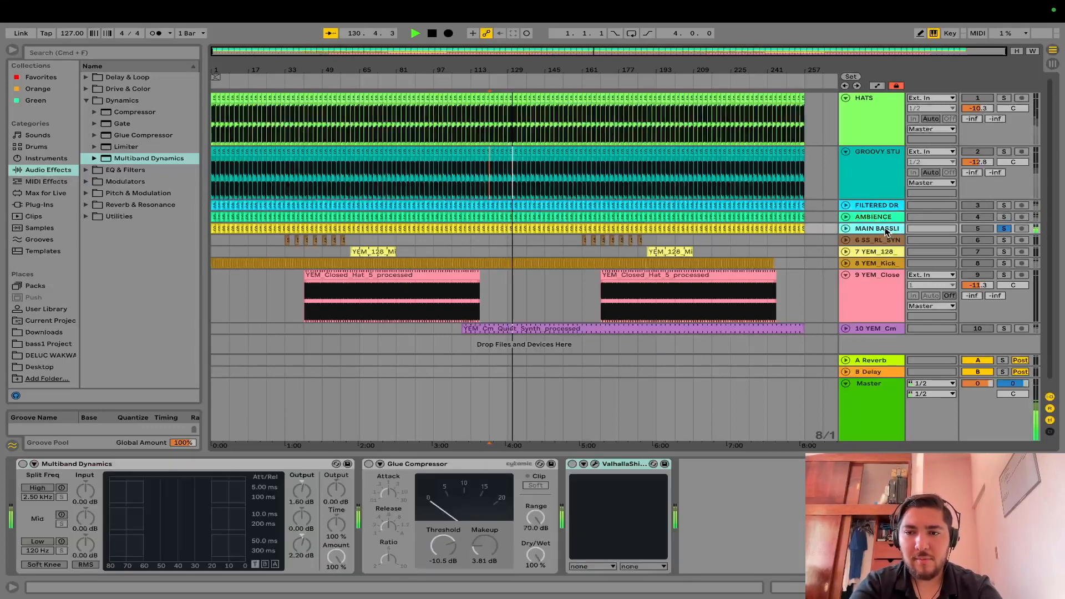
key(Return)
Step: Play from bar 161 with track 6 soloed and rename that track as STAB
click(582, 252)
key(space)
key(space)
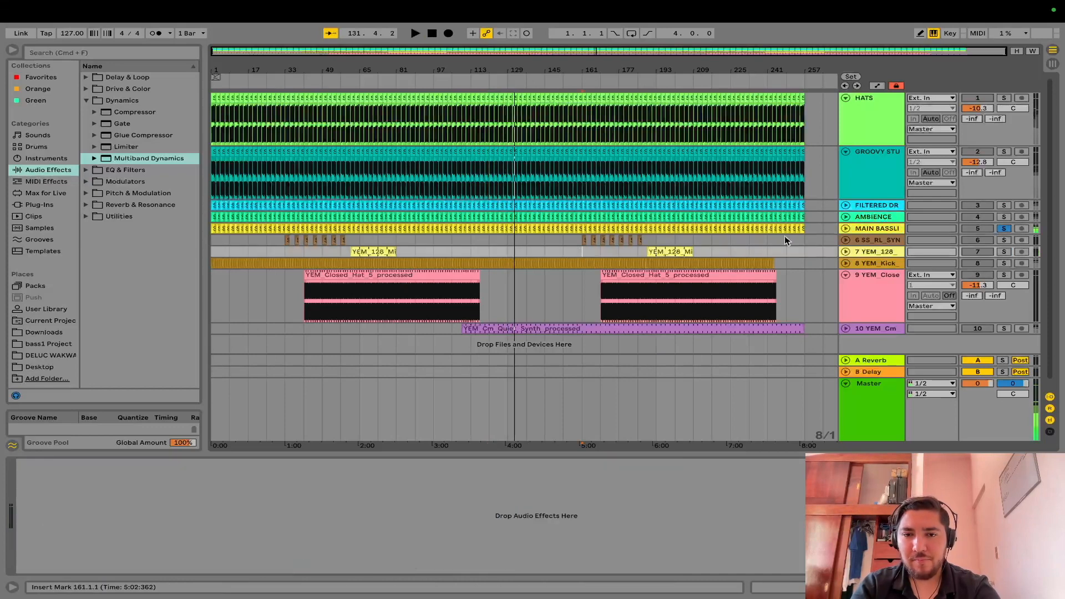
click(865, 242)
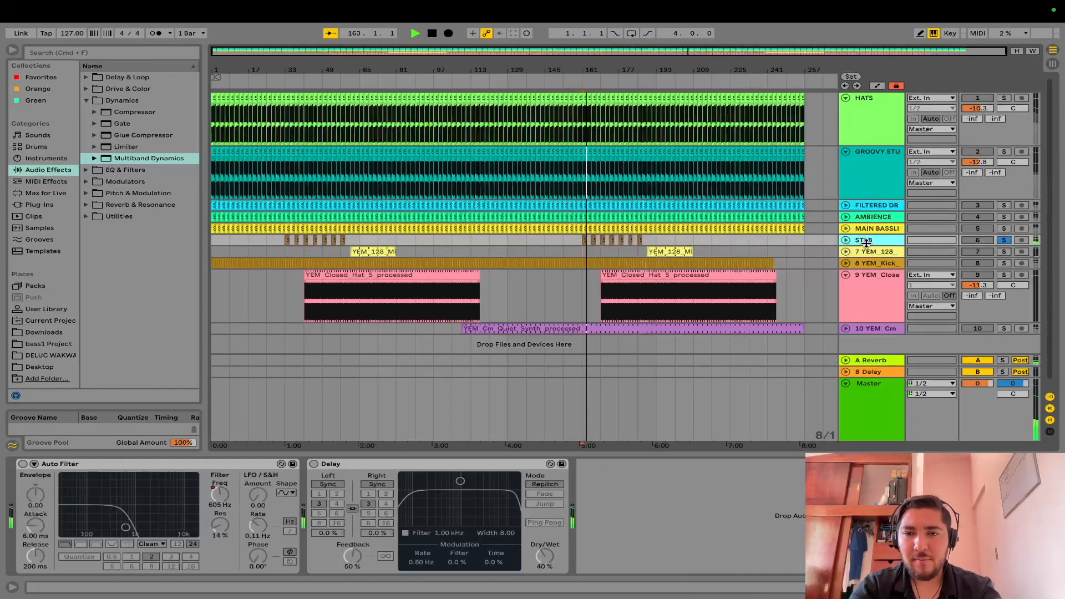
Step: Solo track 7, restart playback within its second clip and rename the track as GLITCH
click(933, 251)
click(675, 240)
key(space)
key(space)
click(888, 252)
key(super+r)
text(GLITCH)
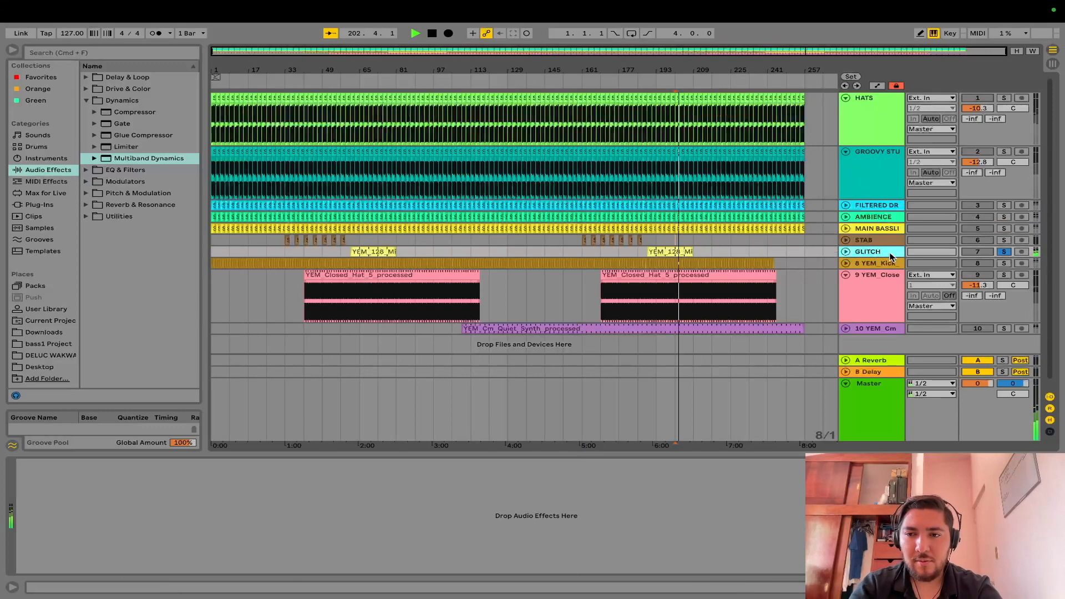
Step: Rename track 8 as 808 and track 9 as 808 HATS
click(880, 261)
key(super+r)
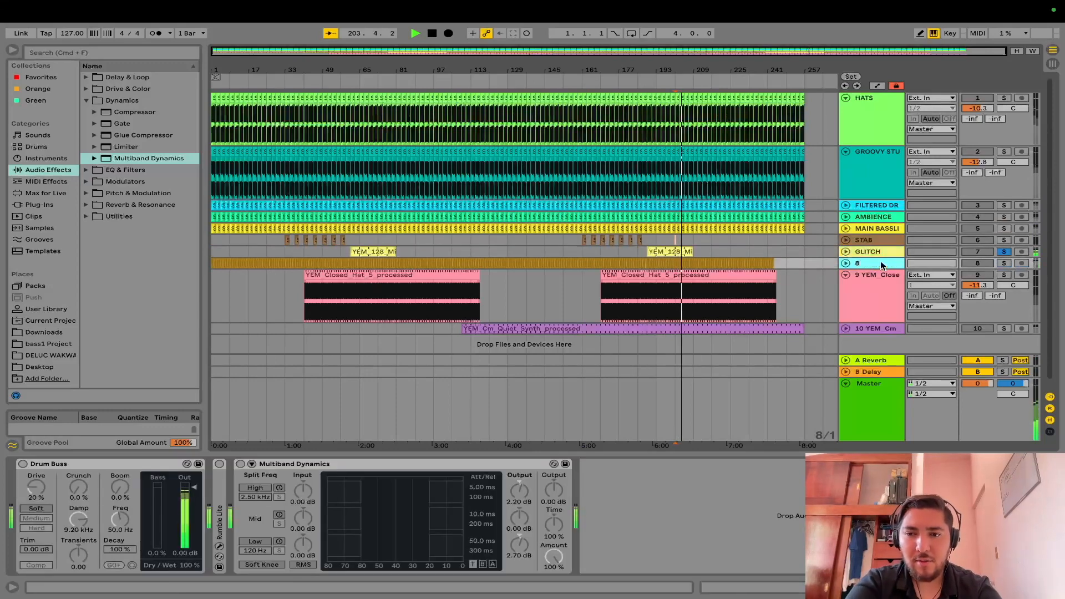
text(808)
click(878, 277)
key(super+r)
text(808 HATS)
key(Return)
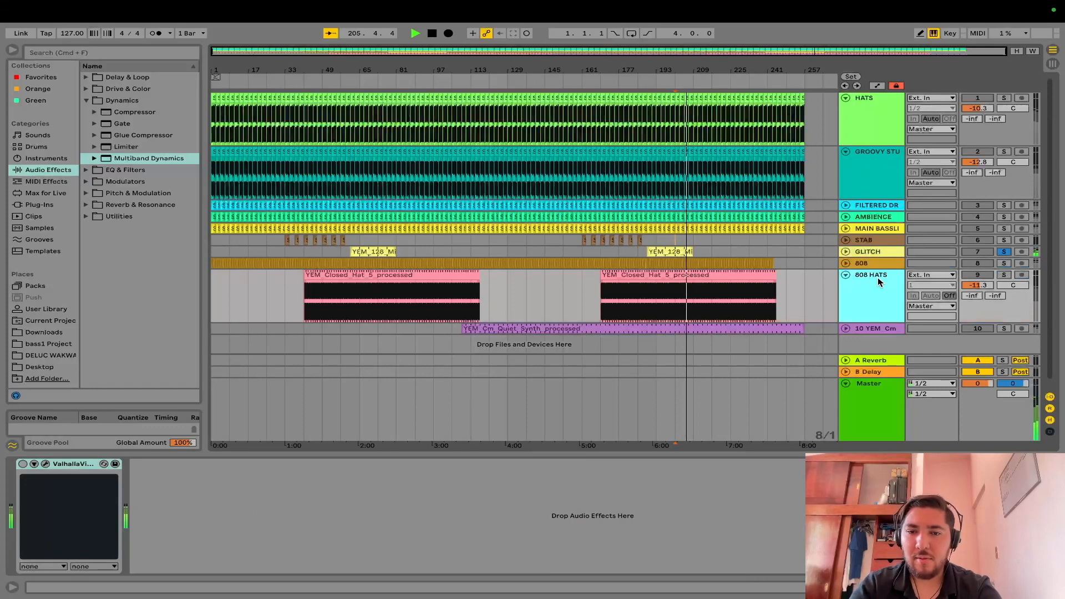
Step: Solo track 10 and rename it as RIFF
click(1004, 328)
click(855, 329)
key(super+r)
text(RIFF)
key(Return)
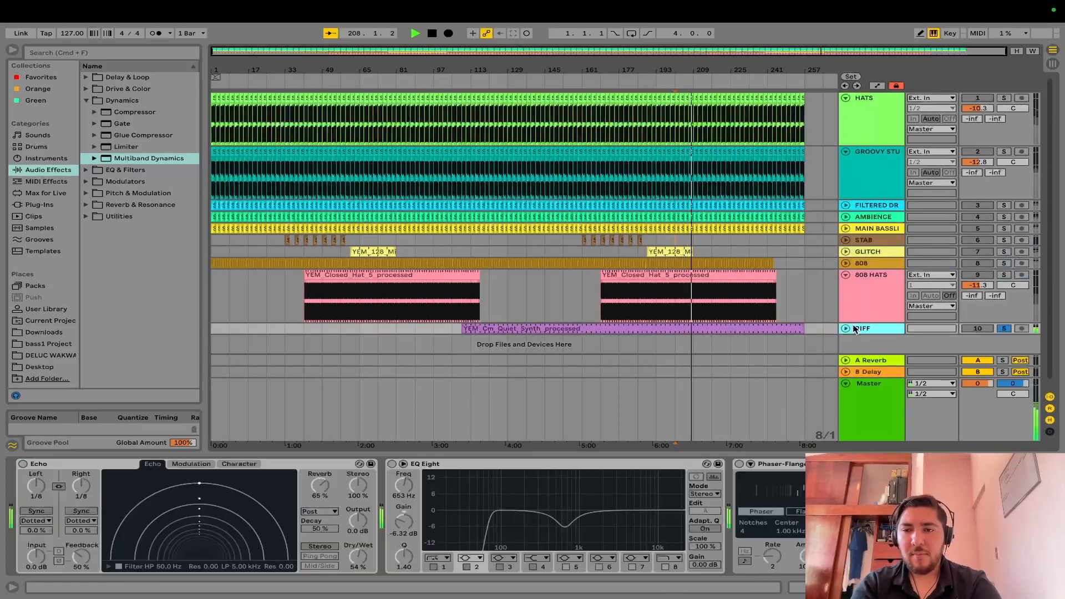
Step: Turn off the solo on the RIFF track, stop playback and set the start position at bar 193
key(super+a)
click(977, 329)
click(1002, 329)
right_click(891, 304)
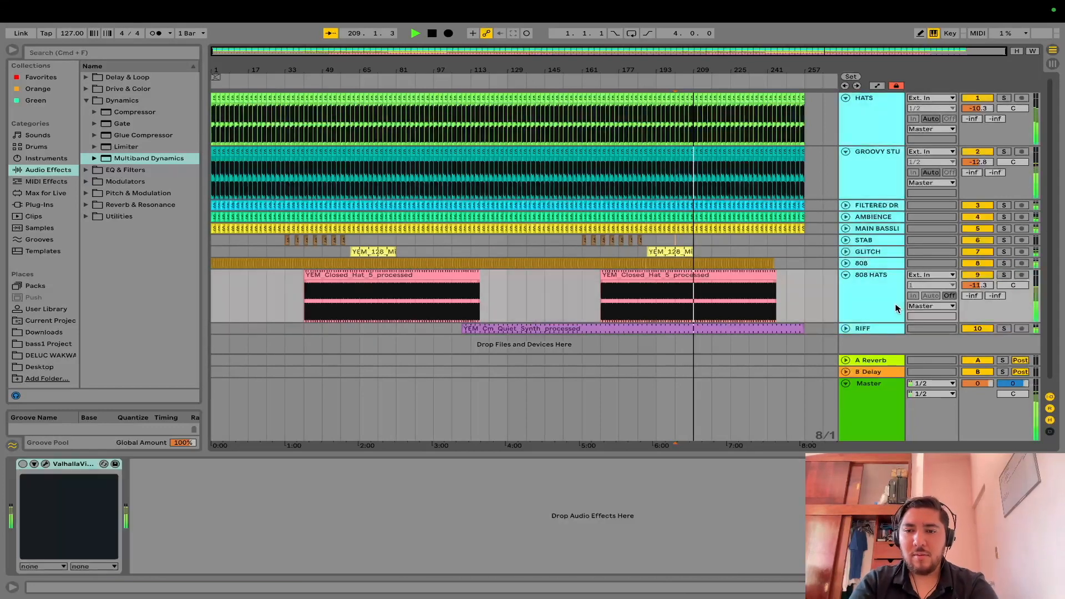
key(space)
click(664, 303)
click(885, 122)
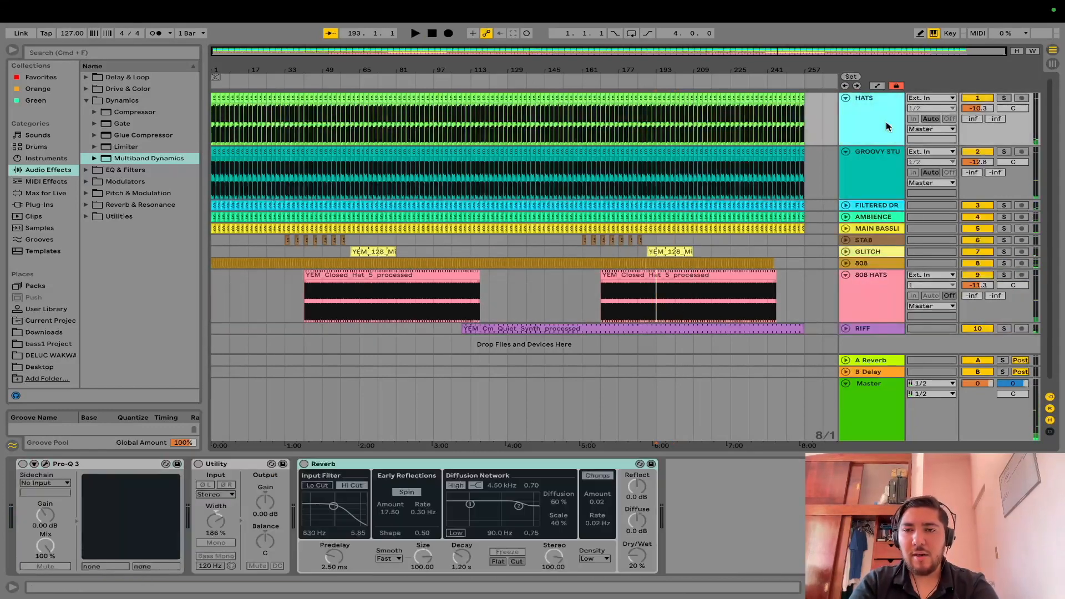
key(super+a)
drag(977, 108, 978, 166)
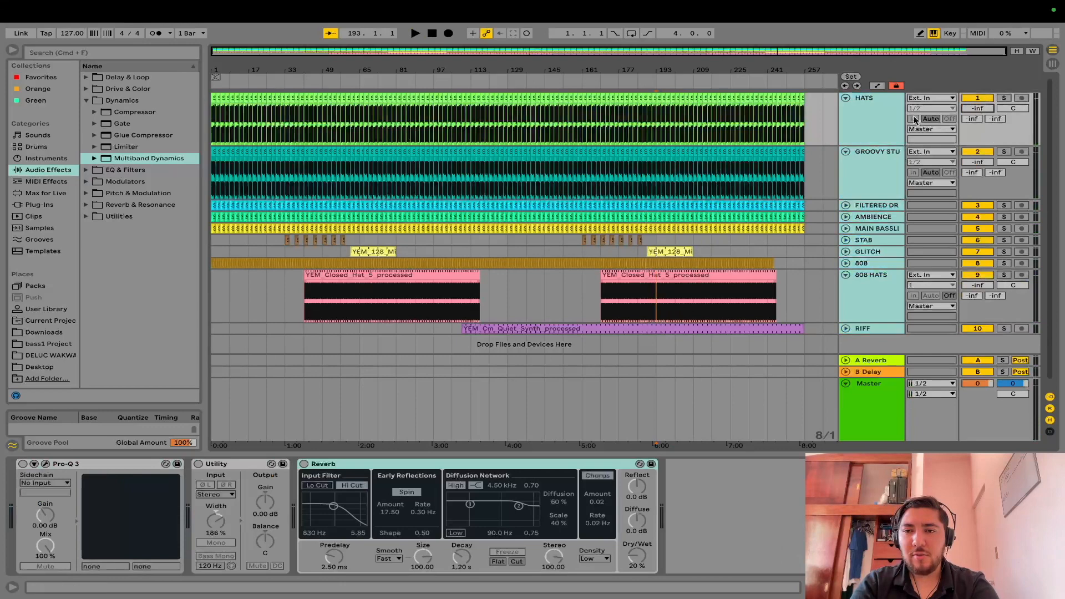
click(896, 122)
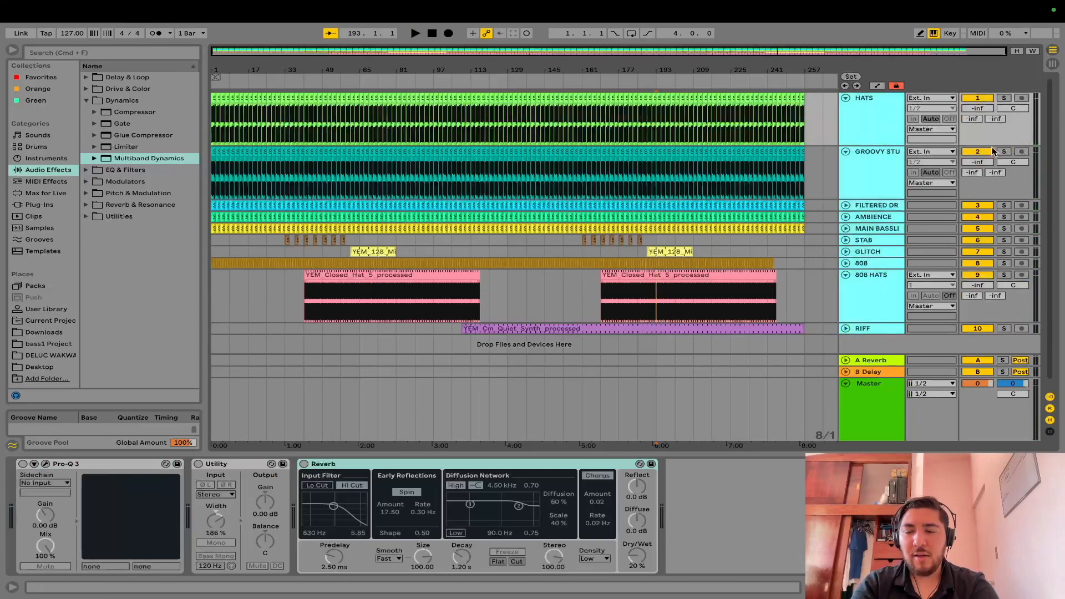
click(893, 126)
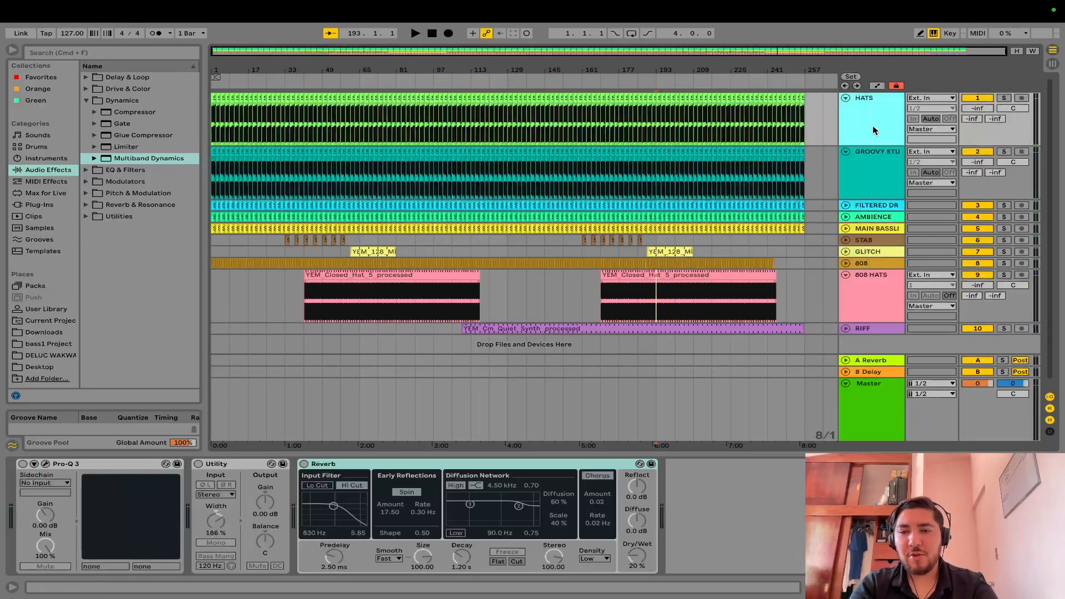
key(super+z)
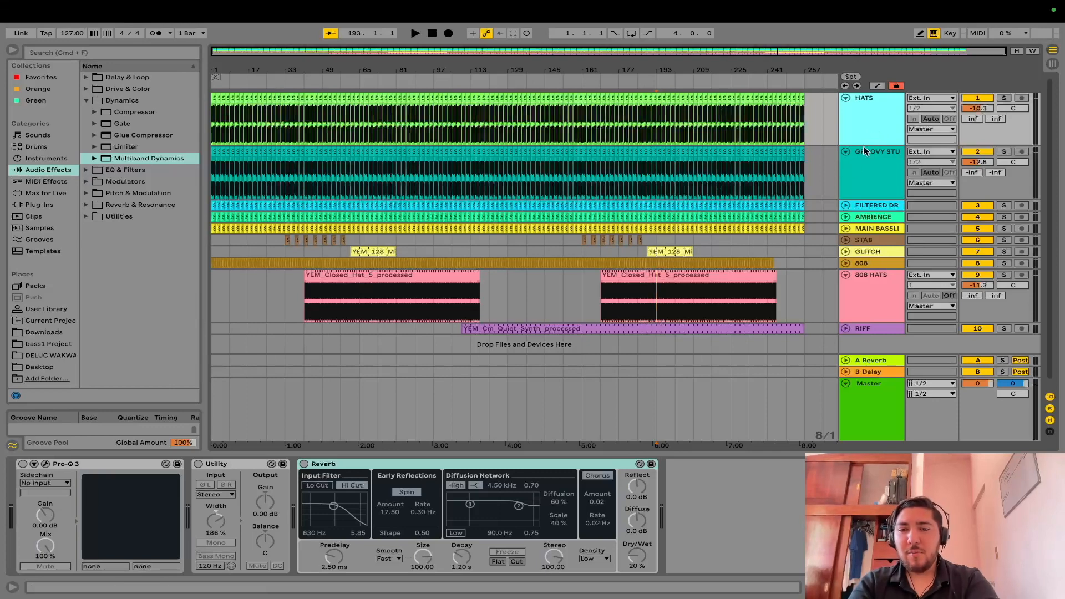
Step: Lower all track volumes together to between about -51 and -59 dB and unfold every track in the arrangement
key(super+a)
drag(978, 108, 977, 131)
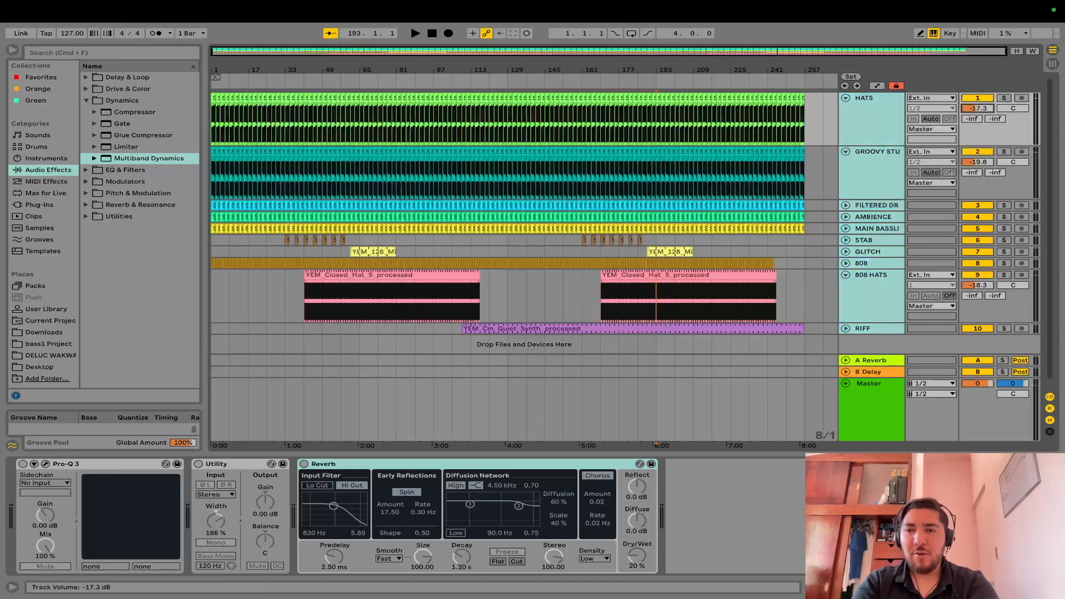
click(847, 228)
click(860, 210)
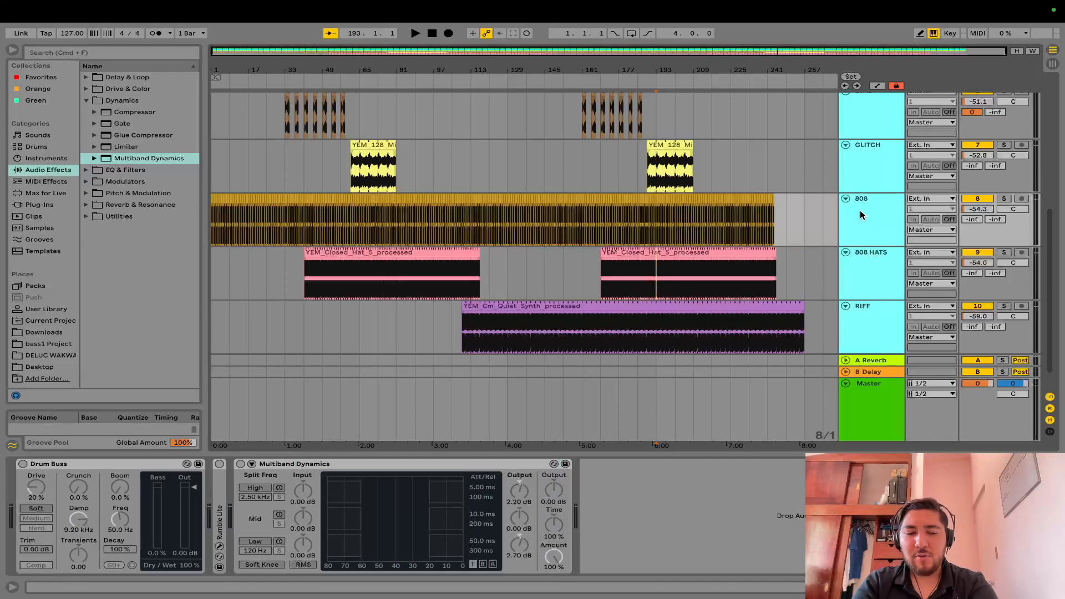
Step: Switch to Session View and show the device area beneath the mixer
key(Tab)
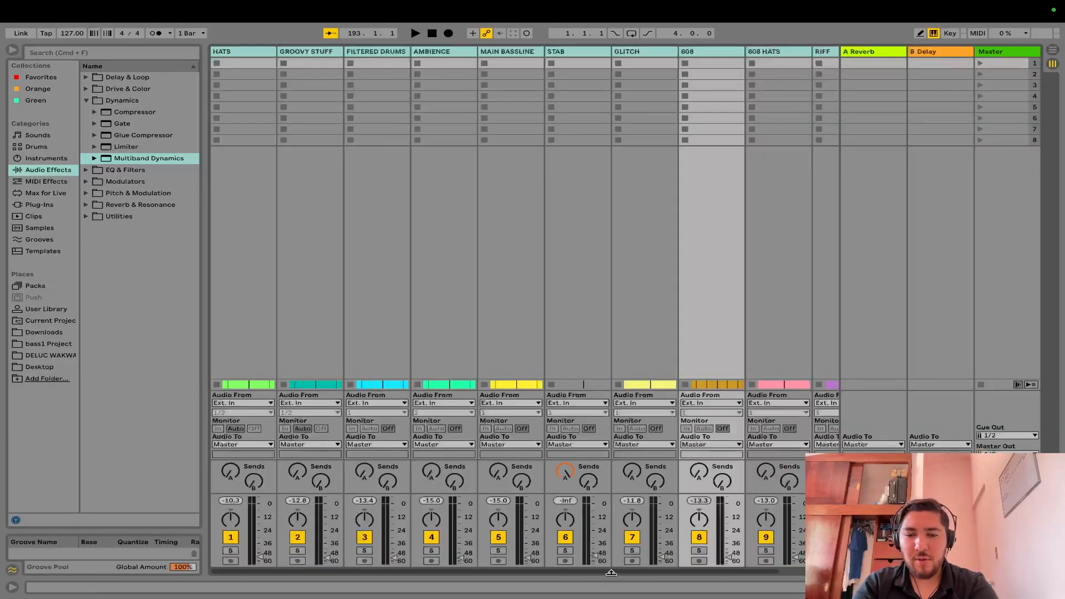
drag(610, 573, 617, 414)
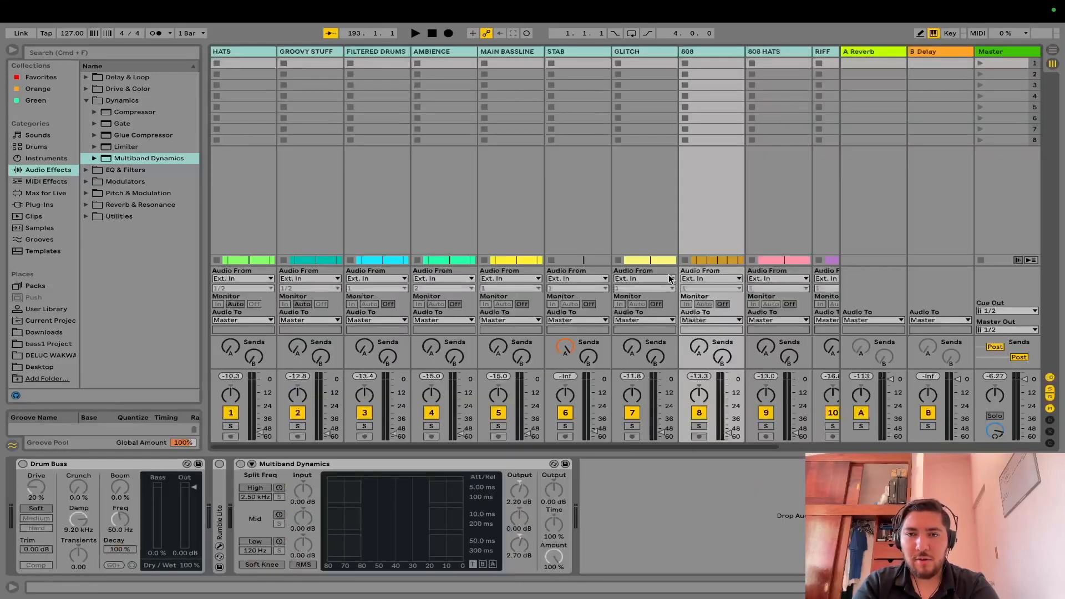
click(748, 51)
mouse_move(721, 446)
mouse_down()
mouse_move(805, 444)
mouse_move(723, 458)
mouse_up()
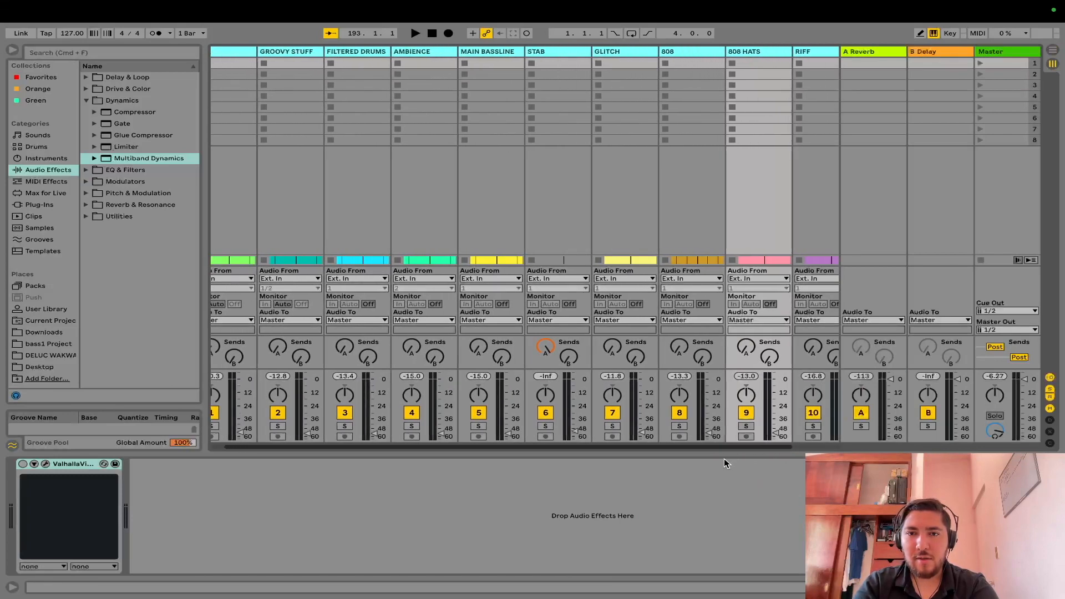
Step: Move the 808 track to the first position, before HATS
click(694, 60)
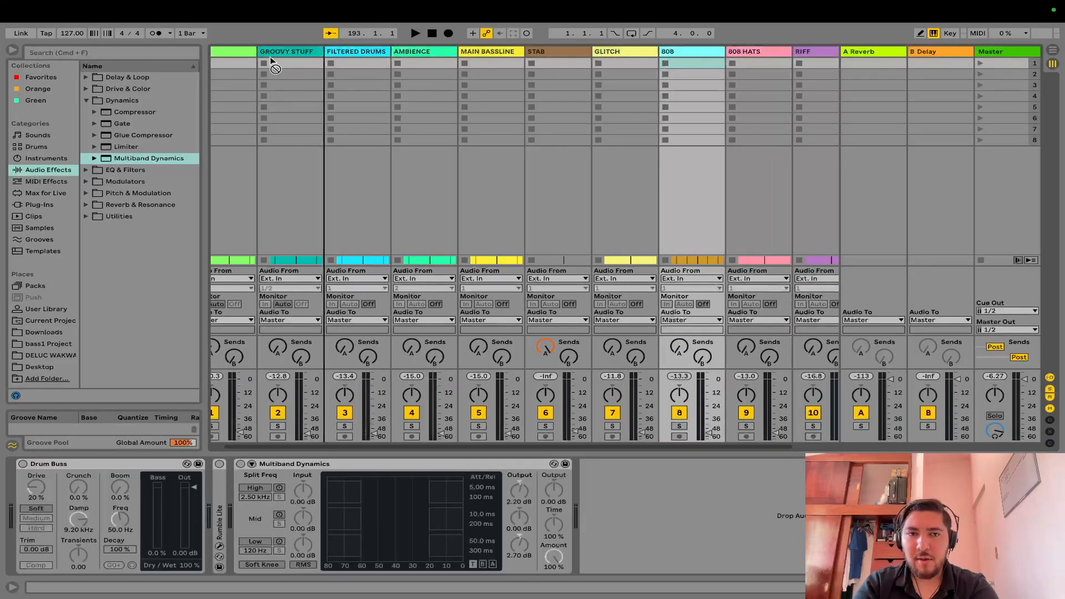
scroll(235, 60, left, 2)
drag(233, 54, 231, 52)
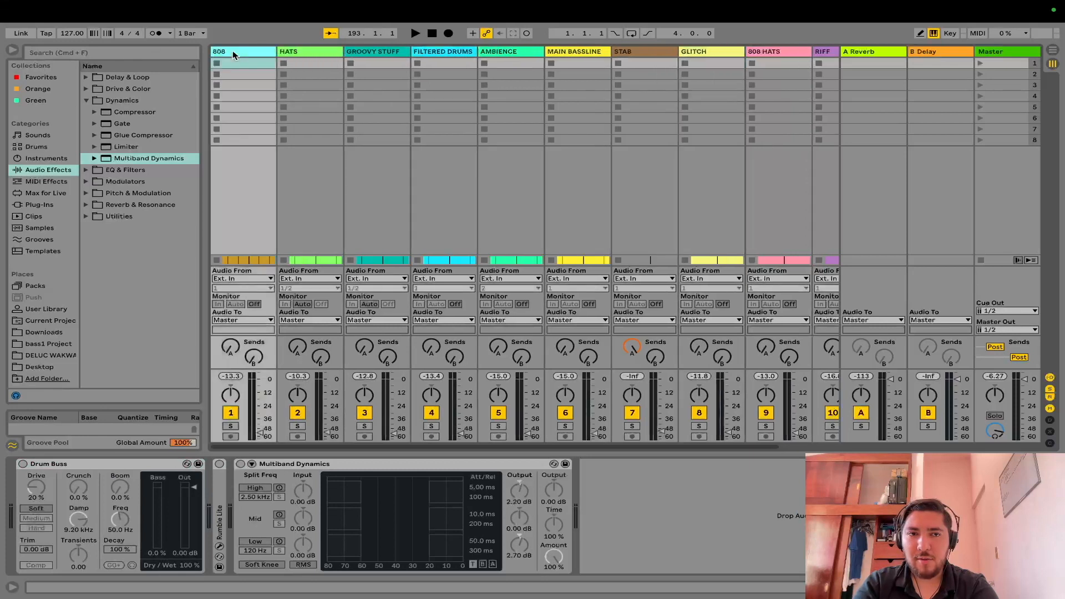
Step: Enlarge the mixer's meters and set the 808 track's volume to -12.4 dB while checking it in playback
key(space)
drag(260, 402, 242, 345)
key(space)
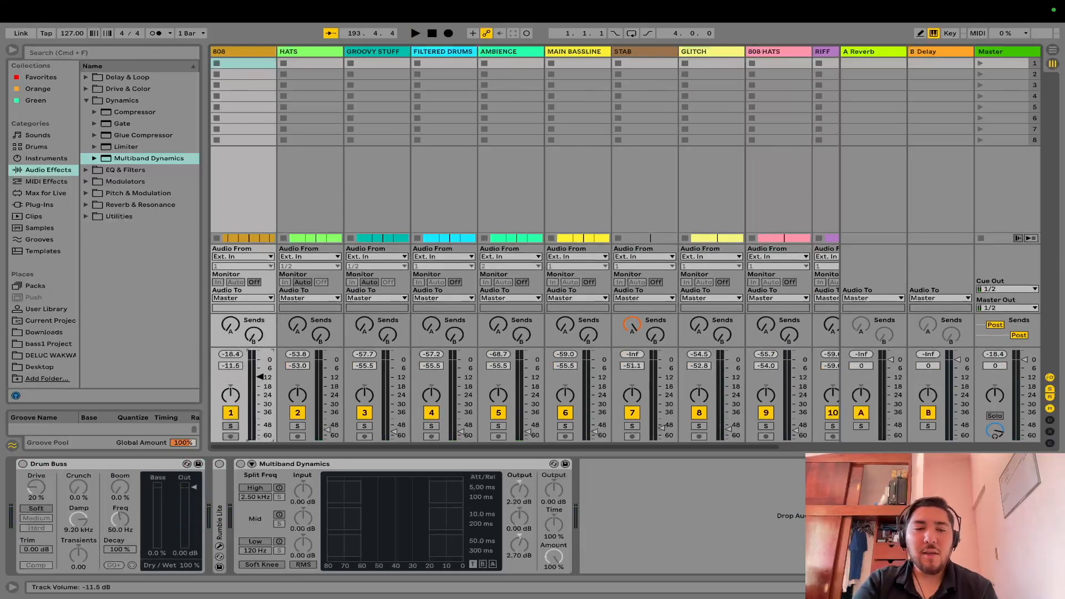
drag(260, 372, 261, 378)
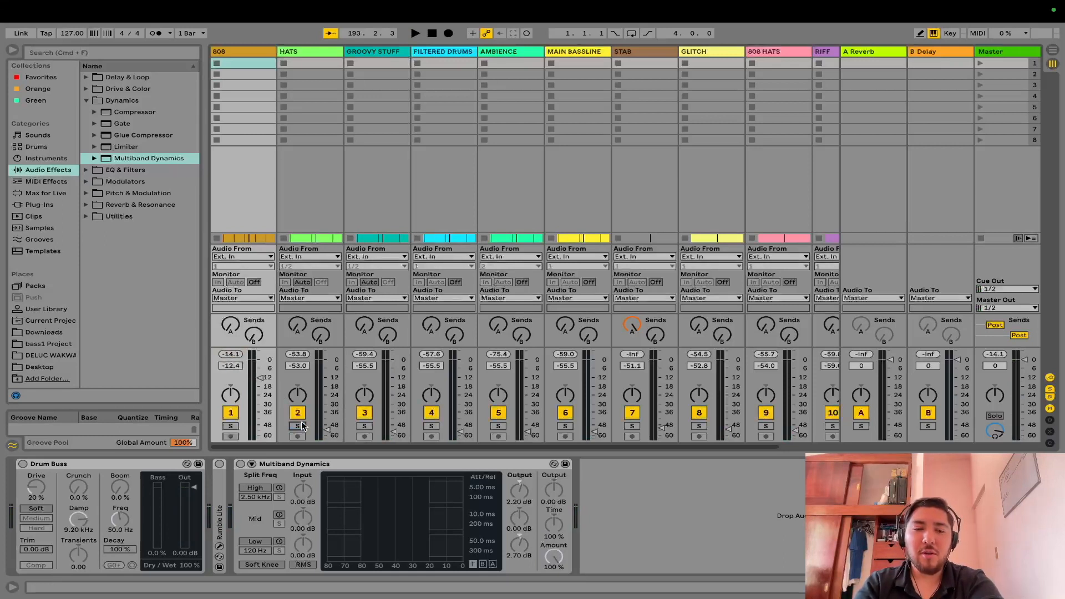
Step: Raise the HATS track's volume to -21.8 dB during playback, then stop
drag(320, 426, 326, 391)
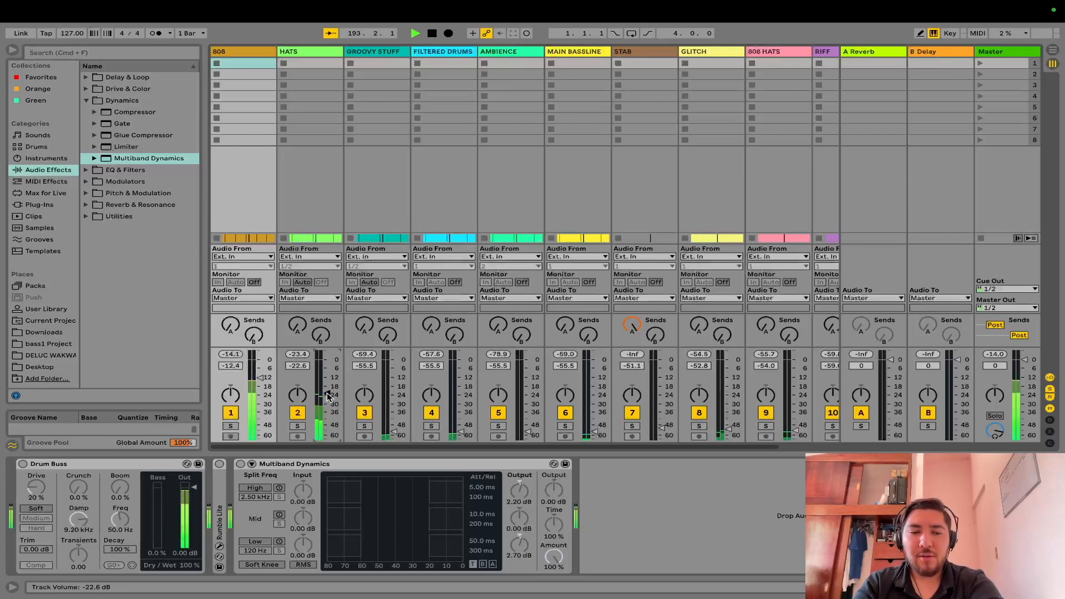
drag(327, 396, 327, 392)
key(space)
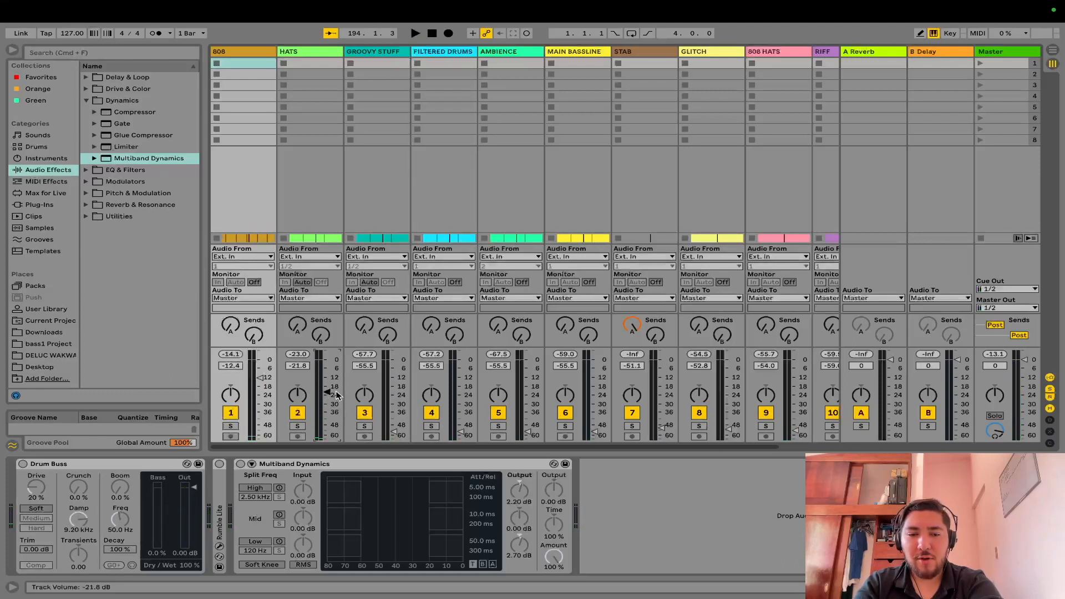
Step: Audition the GROOVY STUFF track in solo, set its volume to -23 dB and raise HATS to -19.7 dB
click(364, 427)
key(space)
drag(394, 431, 393, 401)
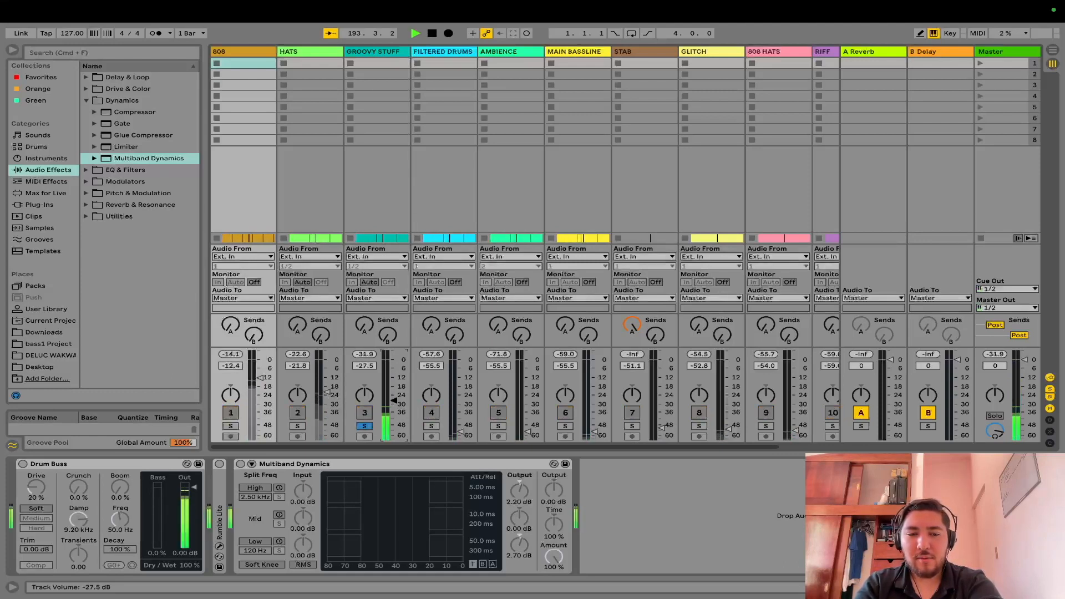
drag(391, 404, 392, 398)
click(428, 426)
click(429, 426)
key(space)
key(space)
drag(327, 392, 327, 390)
drag(394, 397, 393, 394)
Step: Restart playback and raise the FILTERED DRUMS track's volume to about -23 dB
key(space)
key(space)
drag(461, 431, 461, 393)
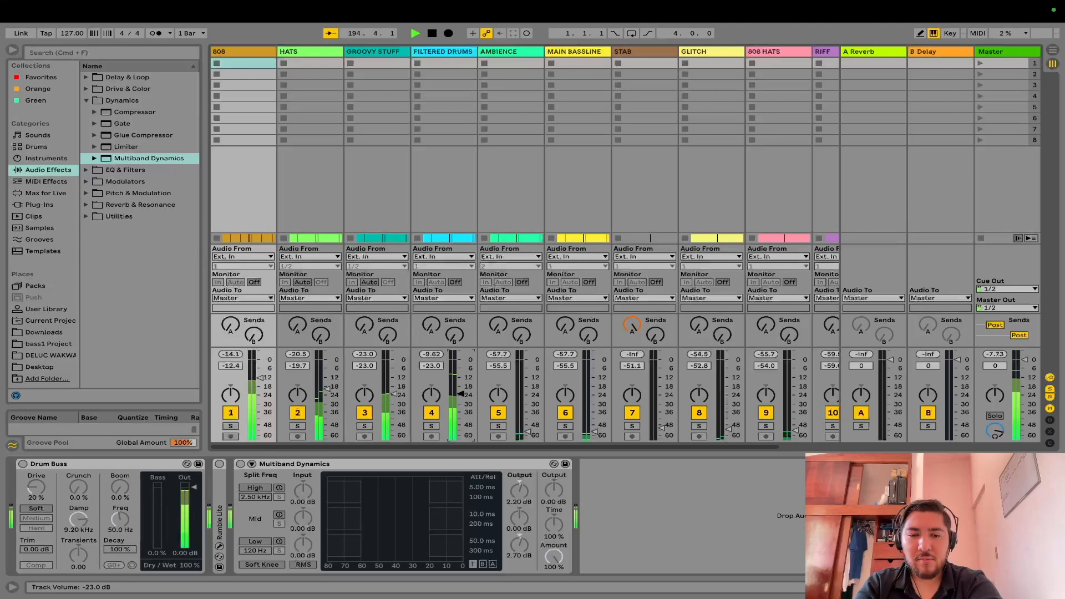
Step: Set AMBIENCE to -16 dB and FILTERED DRUMS to -24.6 dB, checking each in solo
drag(528, 431, 527, 383)
click(499, 426)
key(space)
key(space)
click(432, 426)
click(432, 426)
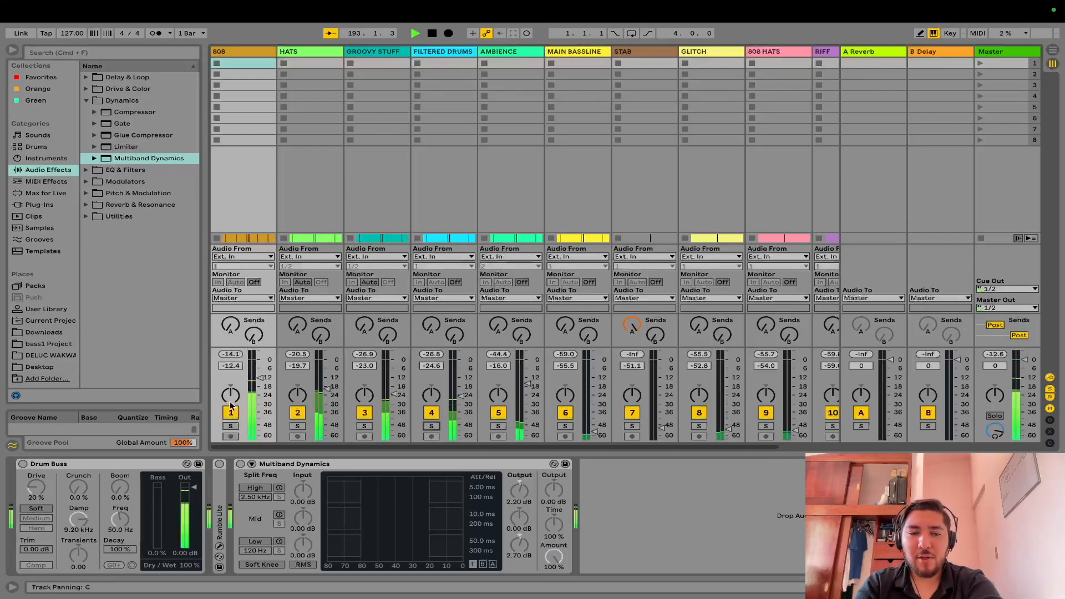
Step: Solo the 808 track, add the Utility preset Bass Mono to it and play it back
click(231, 426)
key(space)
key(space)
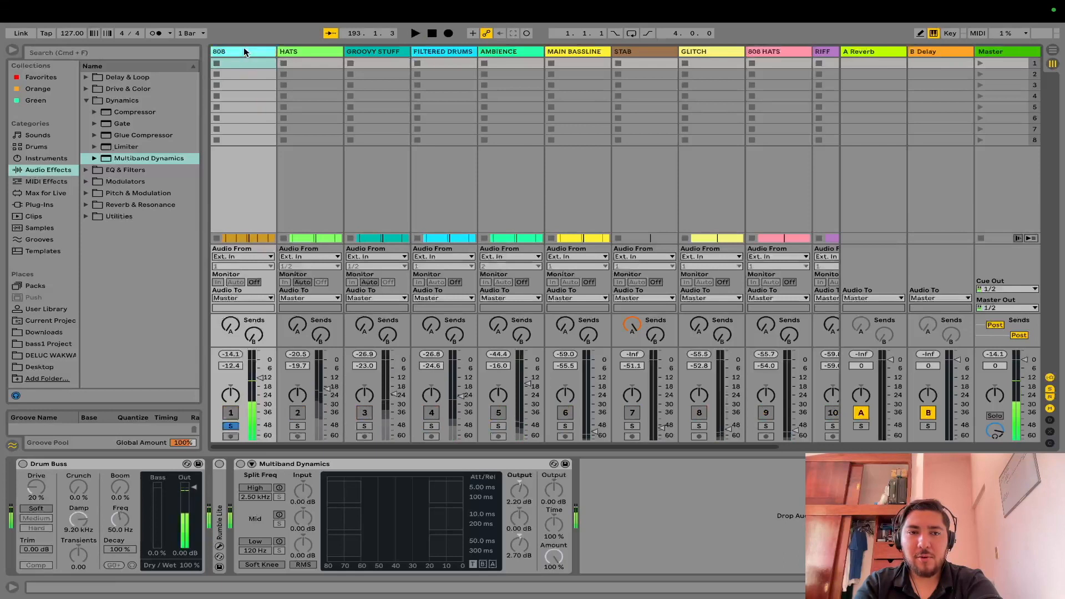
click(86, 204)
click(86, 228)
click(93, 228)
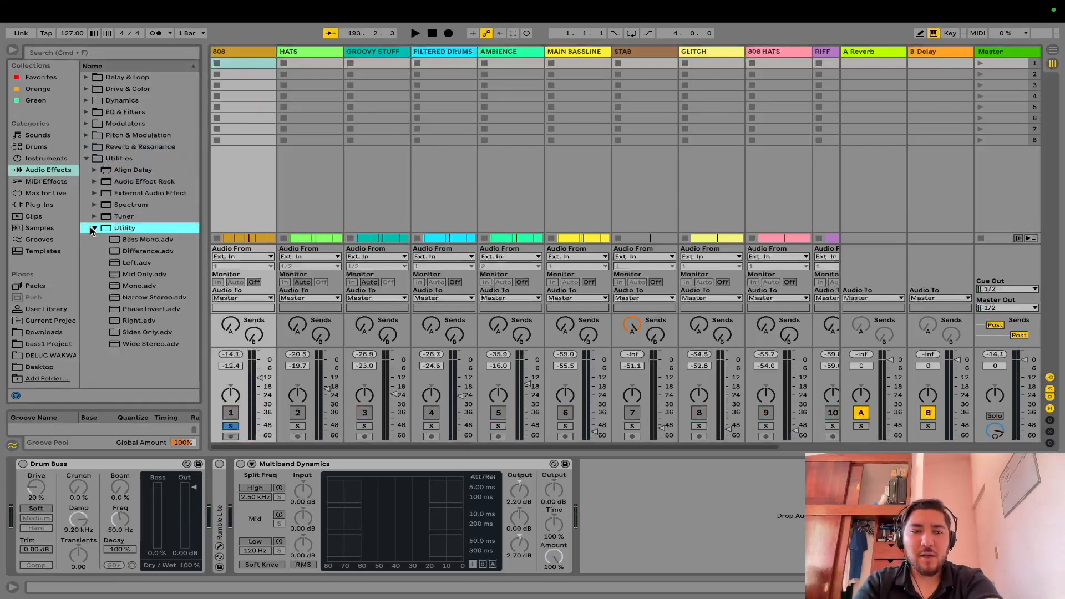
double_click(141, 239)
key(space)
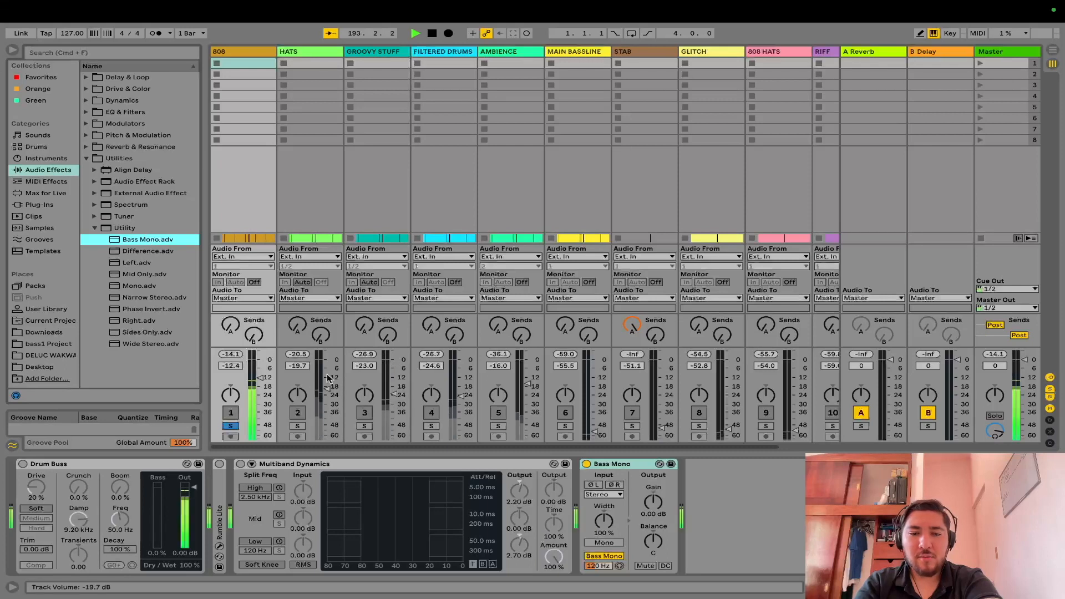
Step: Enable the Utility effect on the HATS track and set its width to 209 % during playback
click(298, 426)
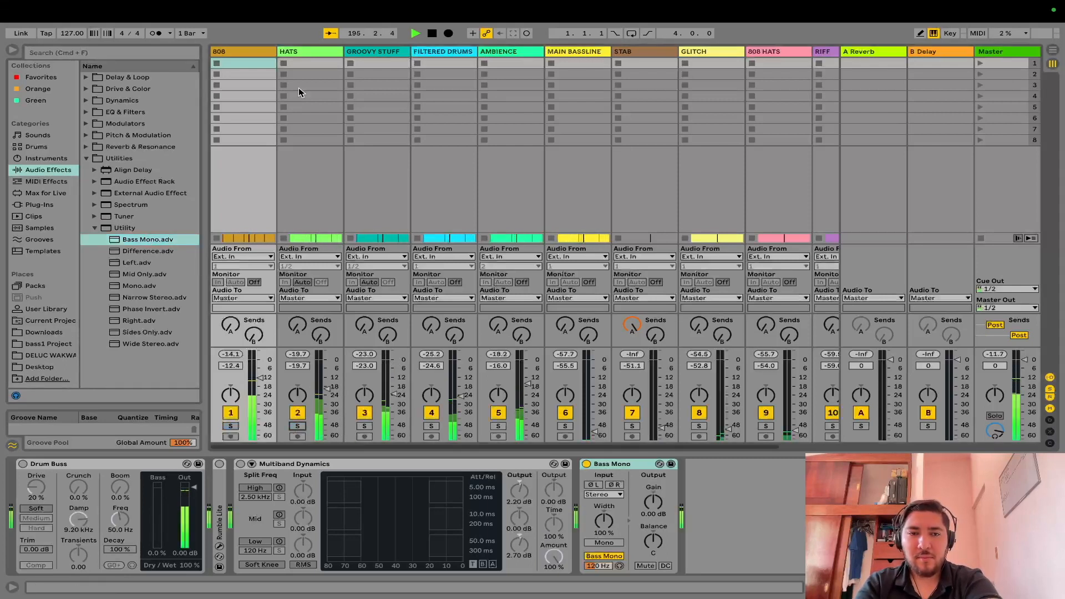
click(298, 50)
click(198, 464)
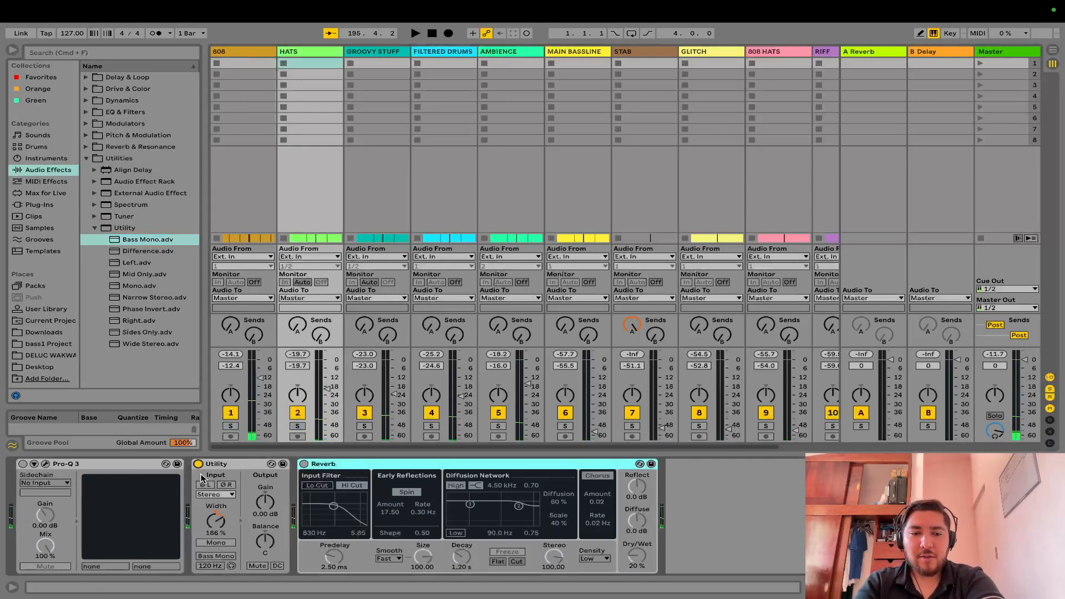
key(space)
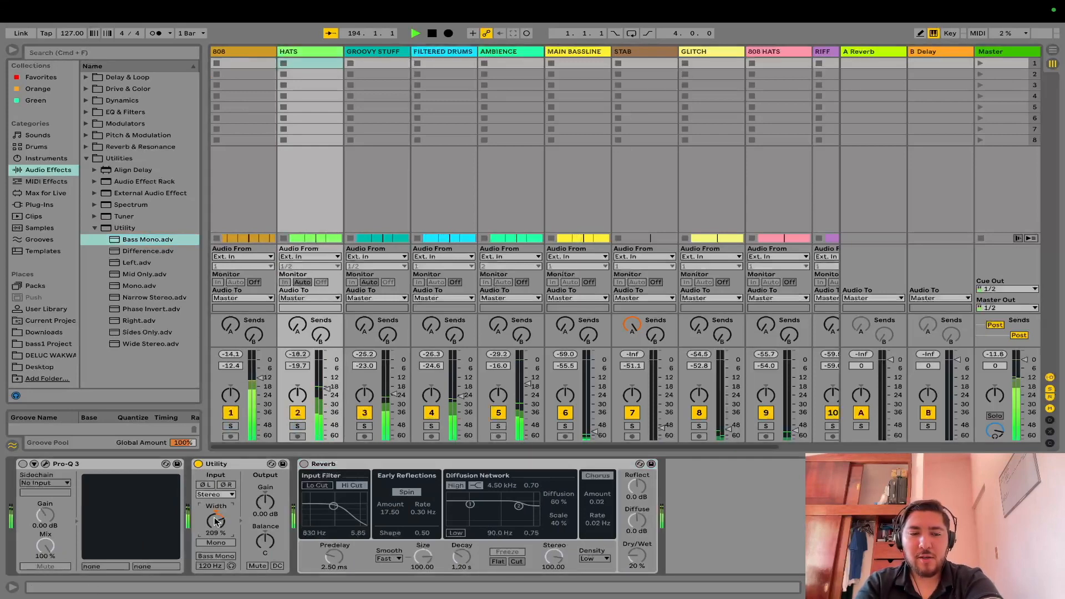
key(space)
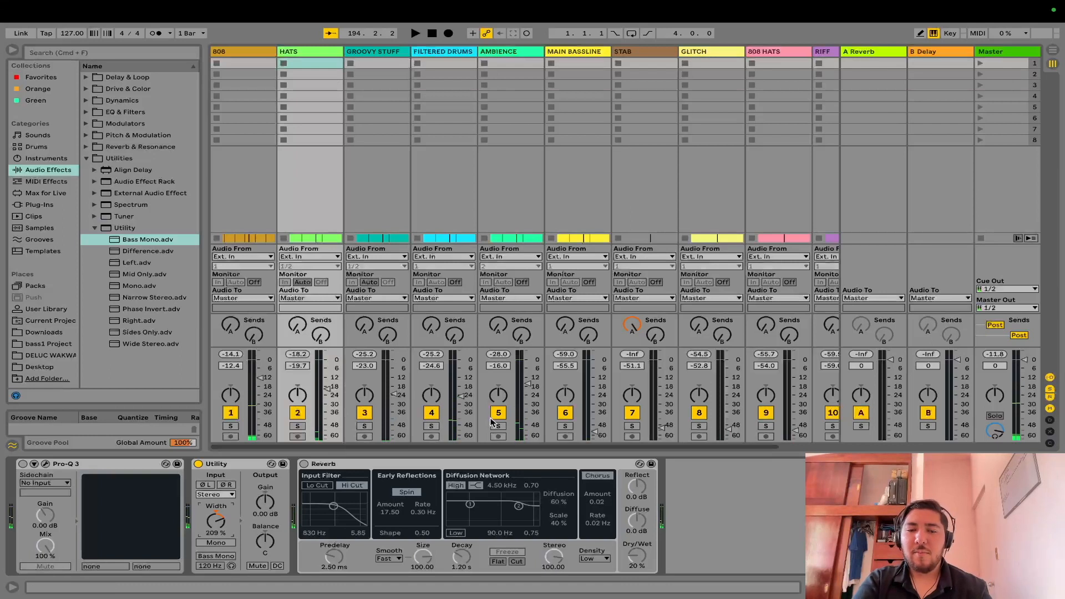
Step: Raise the MAIN BASSLINE track's volume to -19 dB during playback and show that track's devices
key(space)
drag(607, 413, 607, 370)
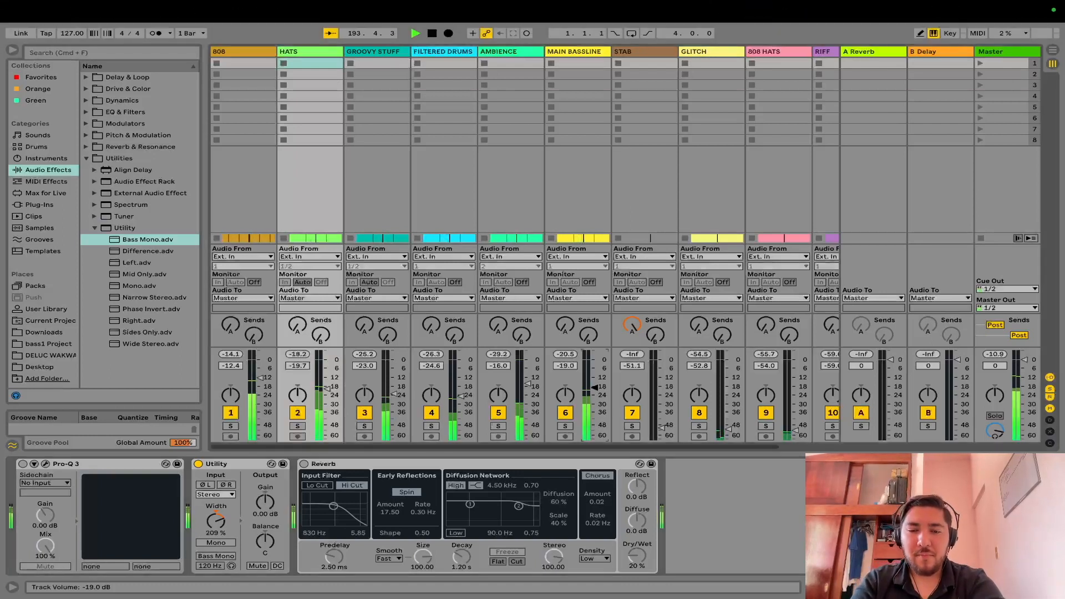
click(591, 51)
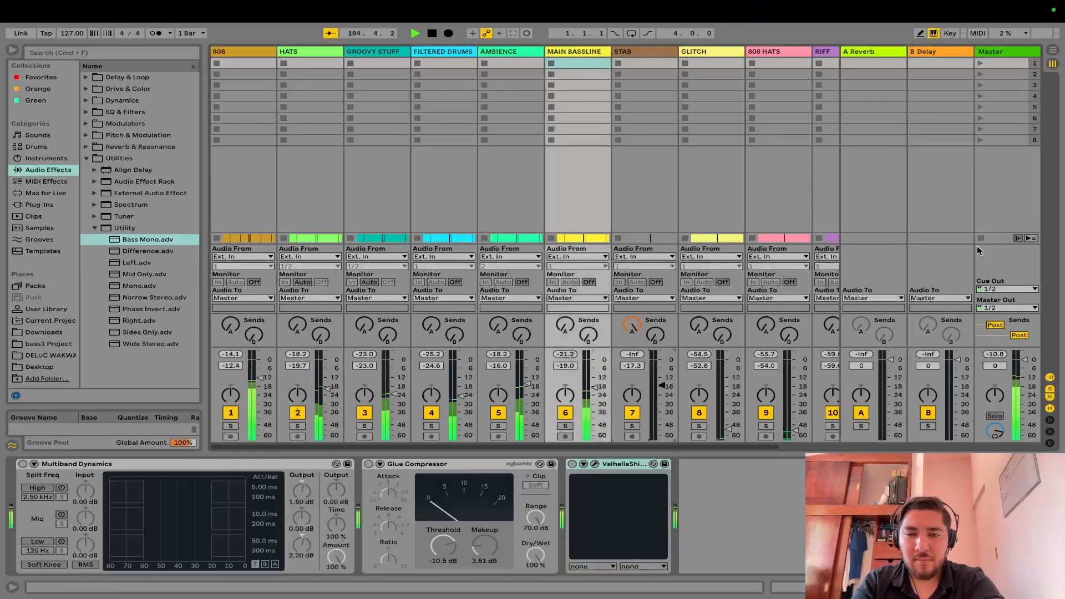
Step: Play the arrangement from the STAB clips at bar 161 and set the STAB track's volume to -15 dB
click(1051, 51)
scroll(592, 327, down, 8)
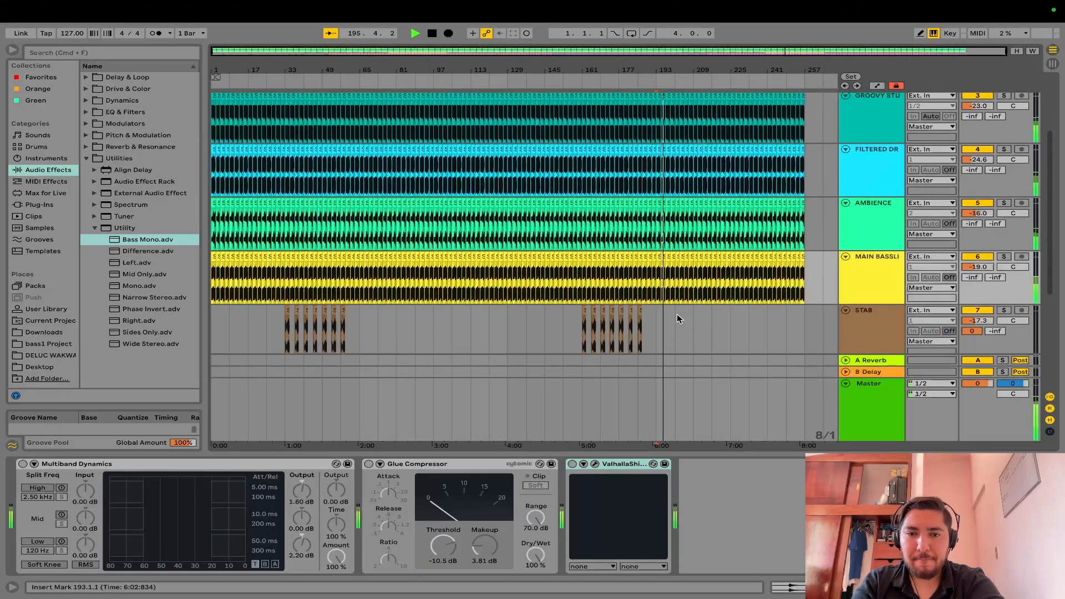
click(583, 327)
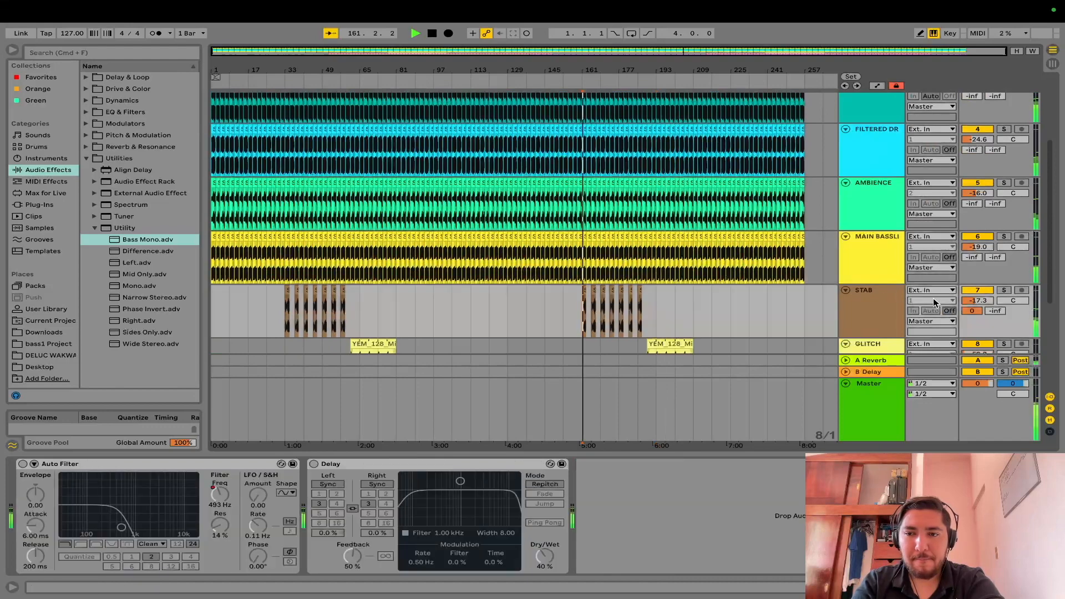
key(Tab)
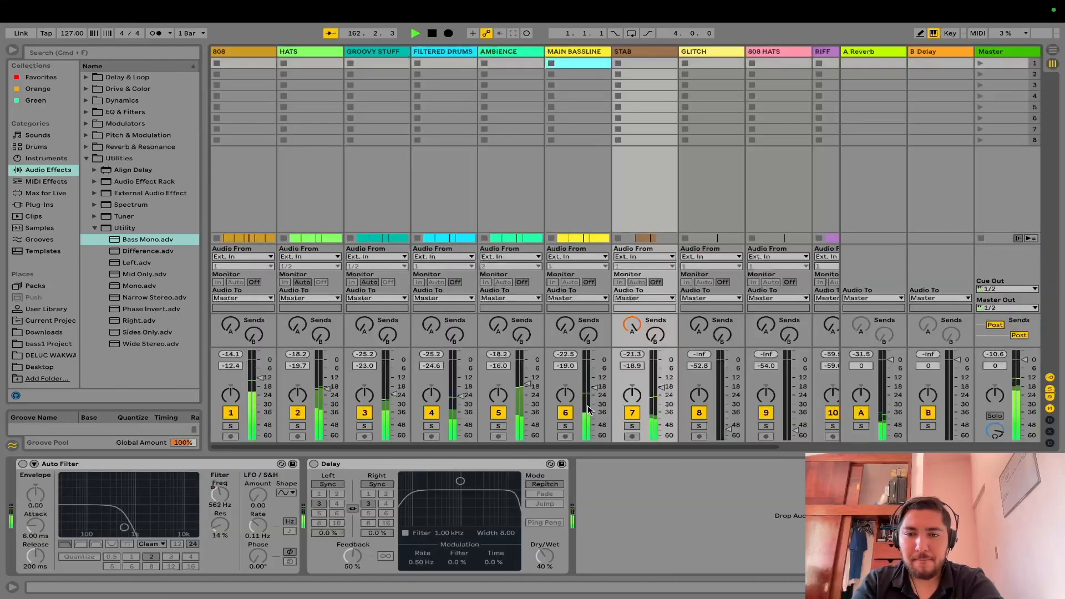
drag(660, 387, 661, 390)
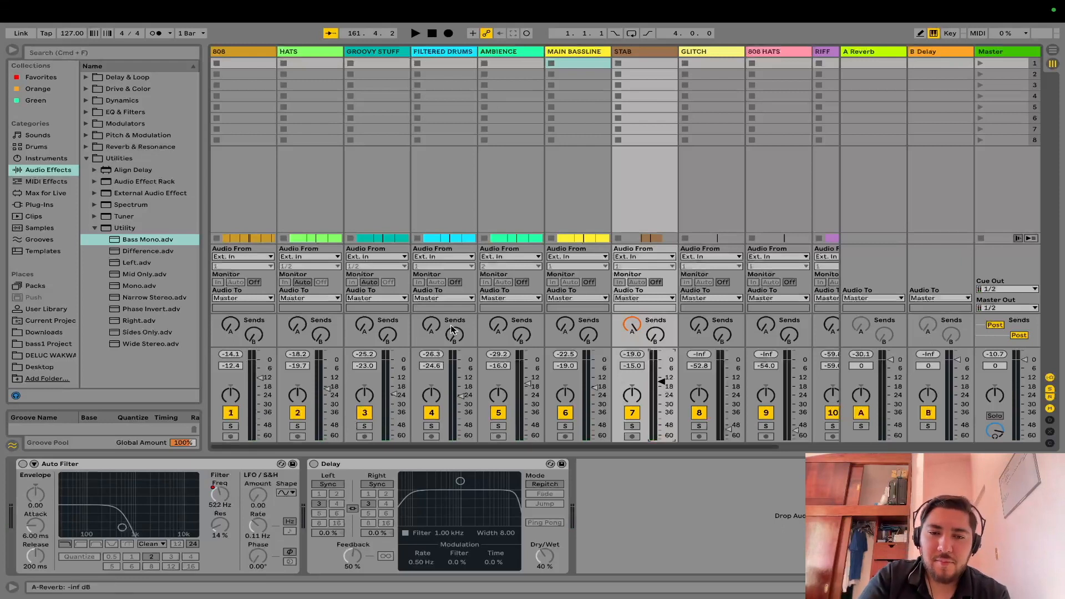
Step: Select the Master track and add the Spectrum analyser to the end of its effect chain
click(999, 51)
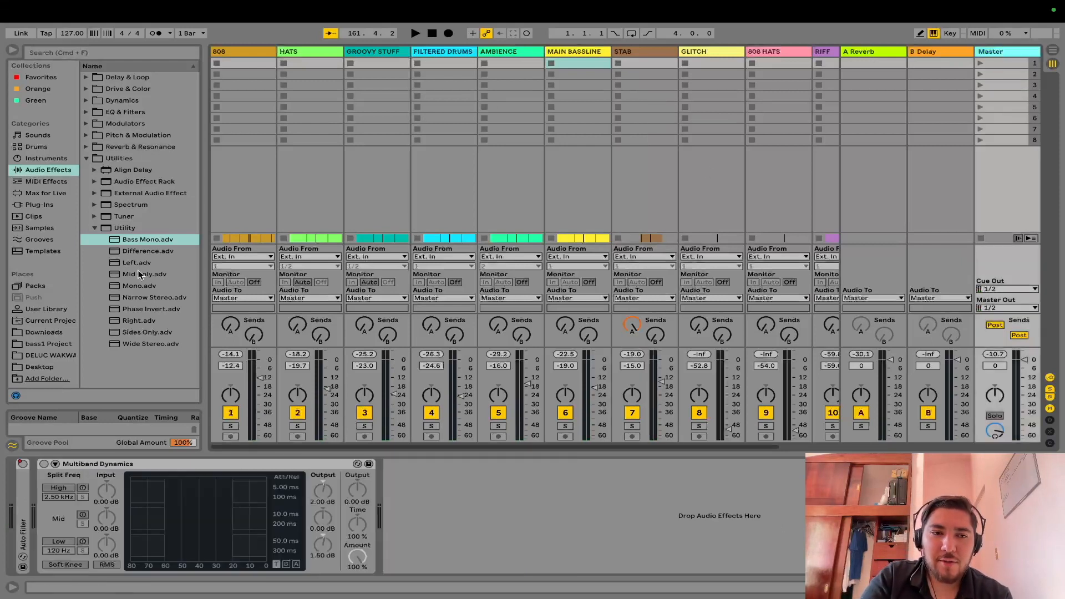
click(57, 159)
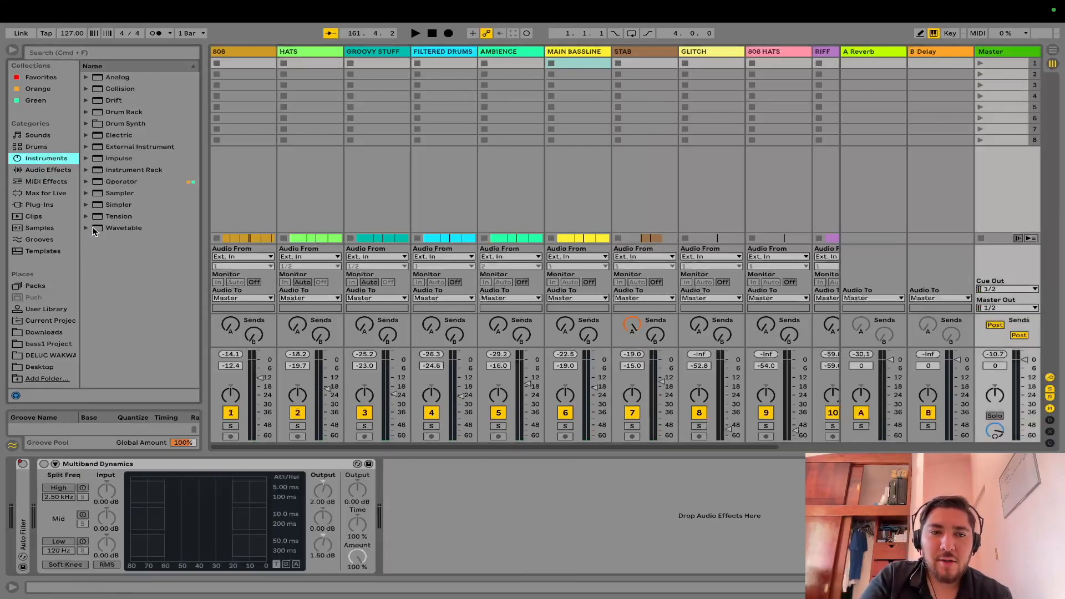
click(62, 172)
double_click(102, 206)
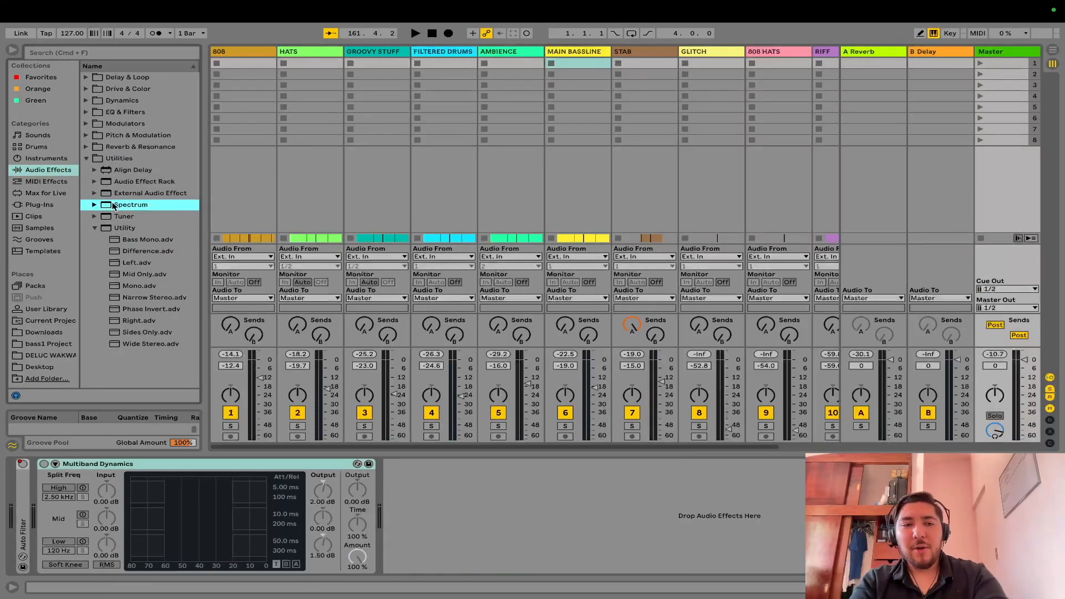
Step: Add the Press Play VST3 plug-in Wave Observer to the Master track and play the arrangement through it briefly
click(19, 204)
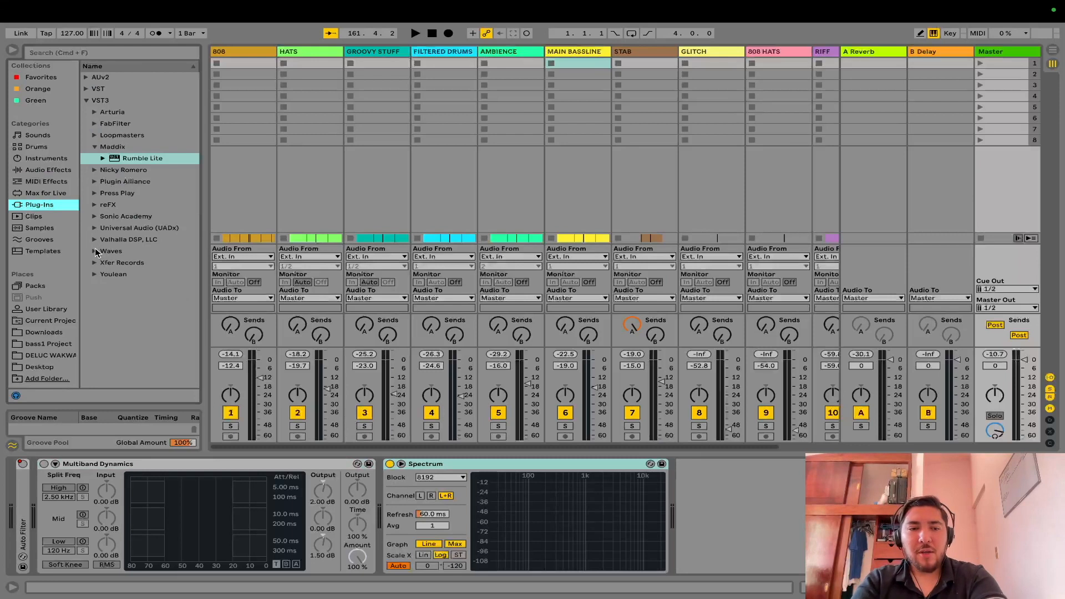
click(95, 251)
click(92, 240)
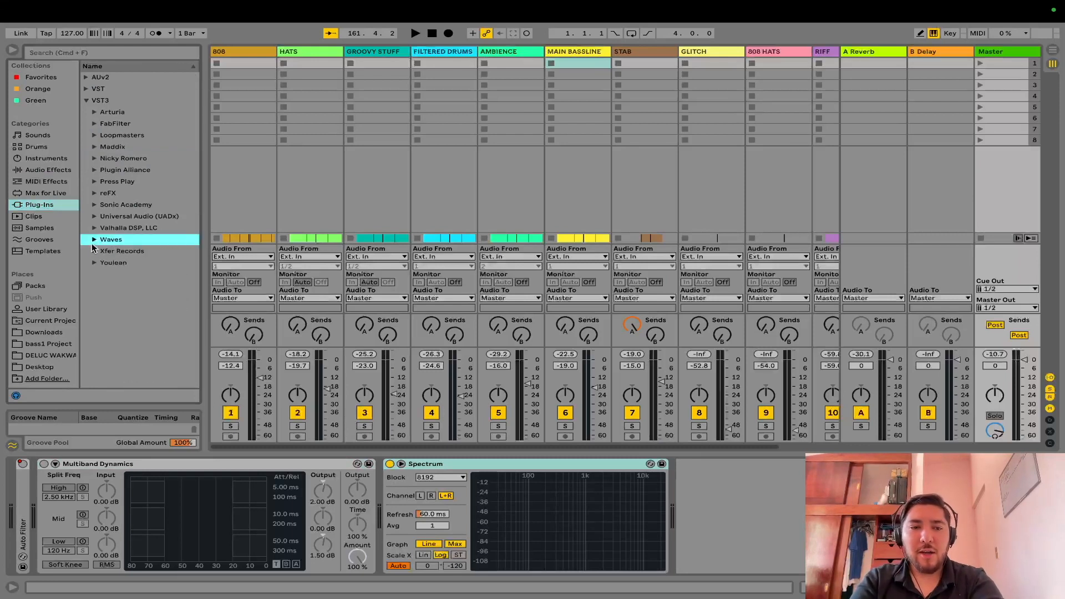
click(102, 183)
click(94, 181)
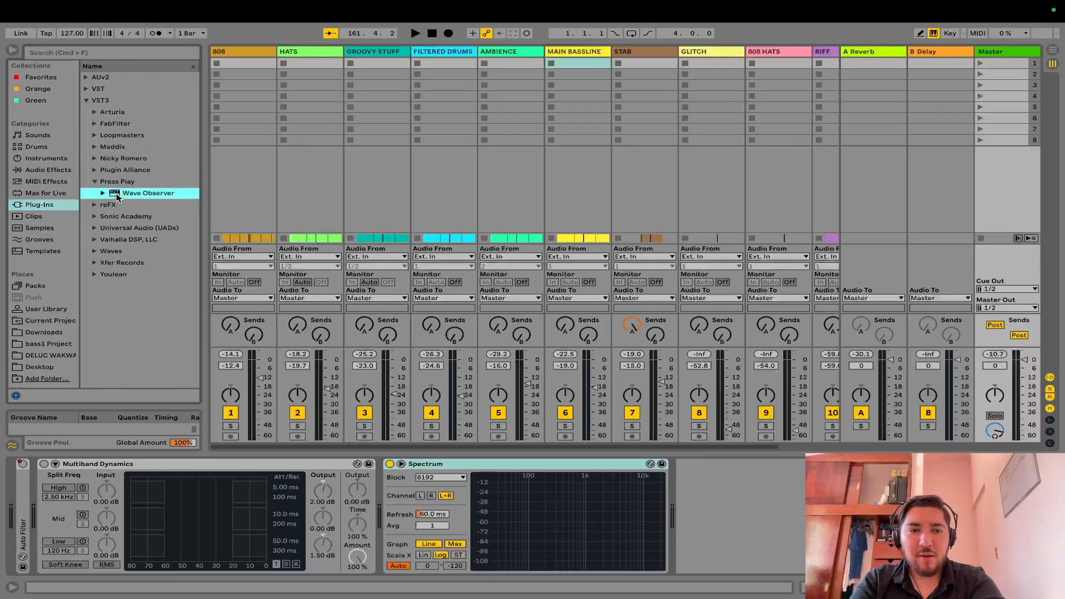
double_click(120, 193)
key(space)
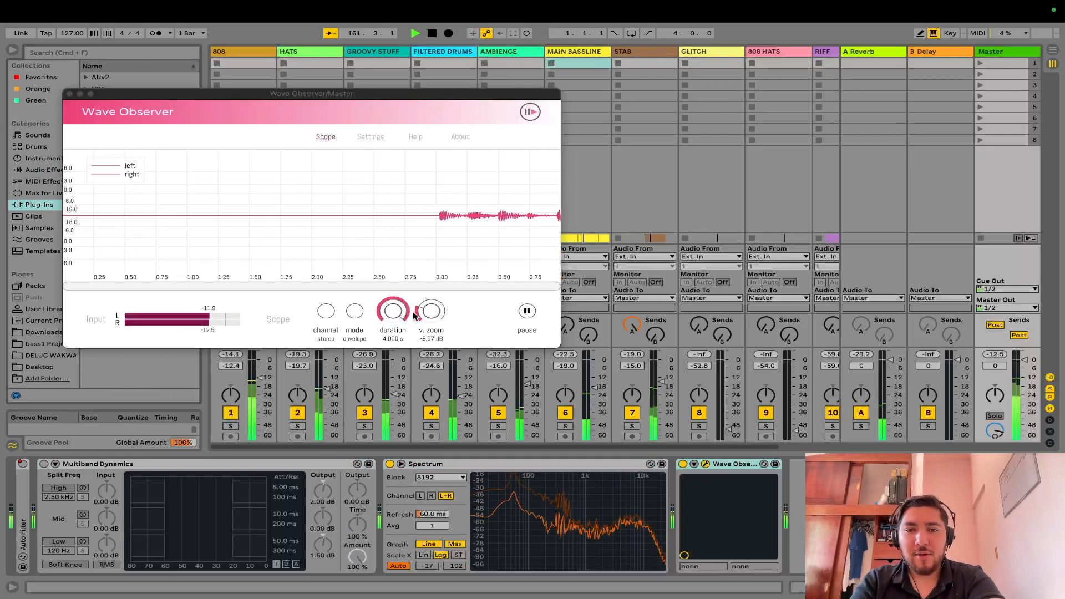
key(space)
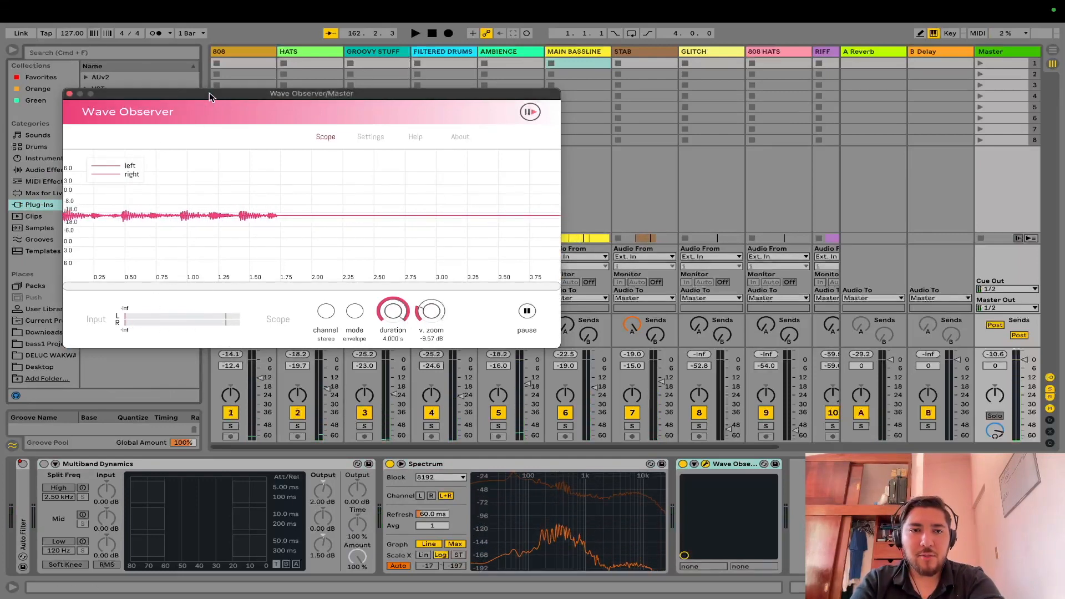
Step: Insert a Limiter before Wave Observer on the Master track, set its gain to 7.60 dB and play the arrangement
drag(198, 93, 444, 82)
click(55, 171)
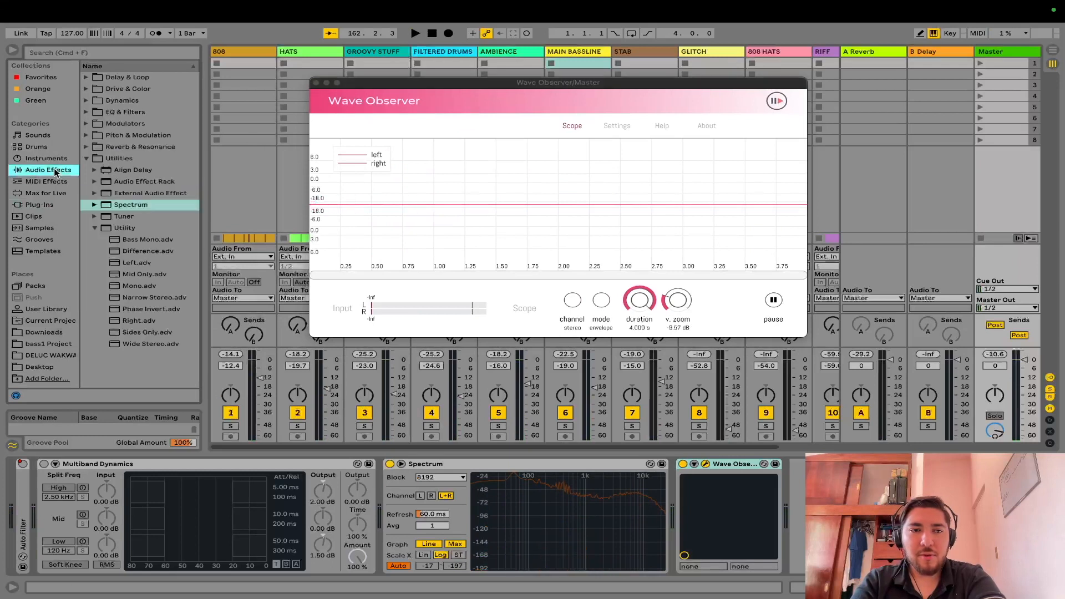
click(87, 158)
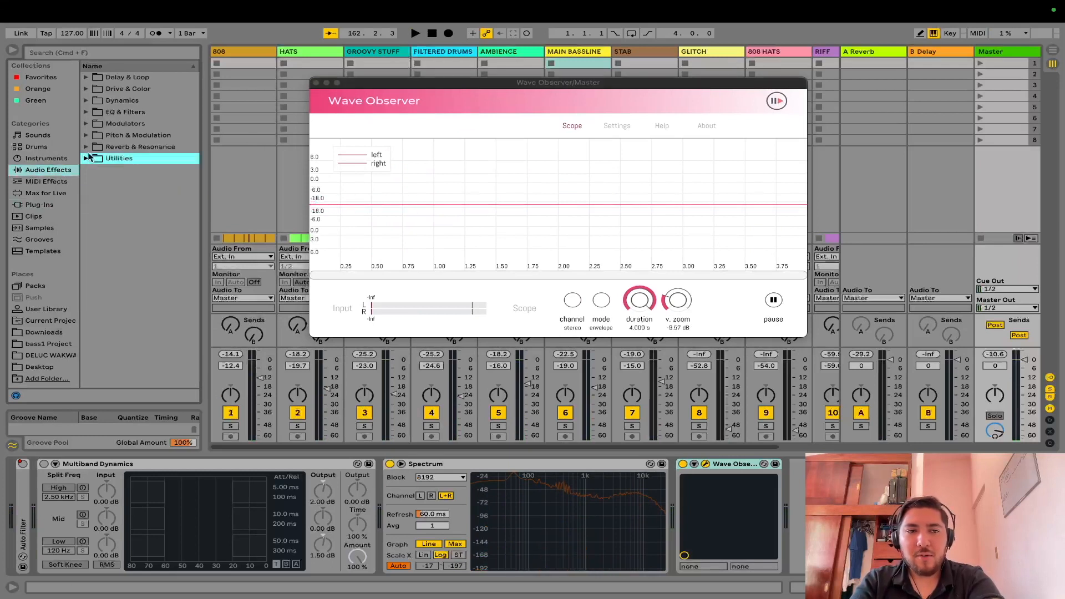
click(88, 101)
click(87, 101)
click(117, 147)
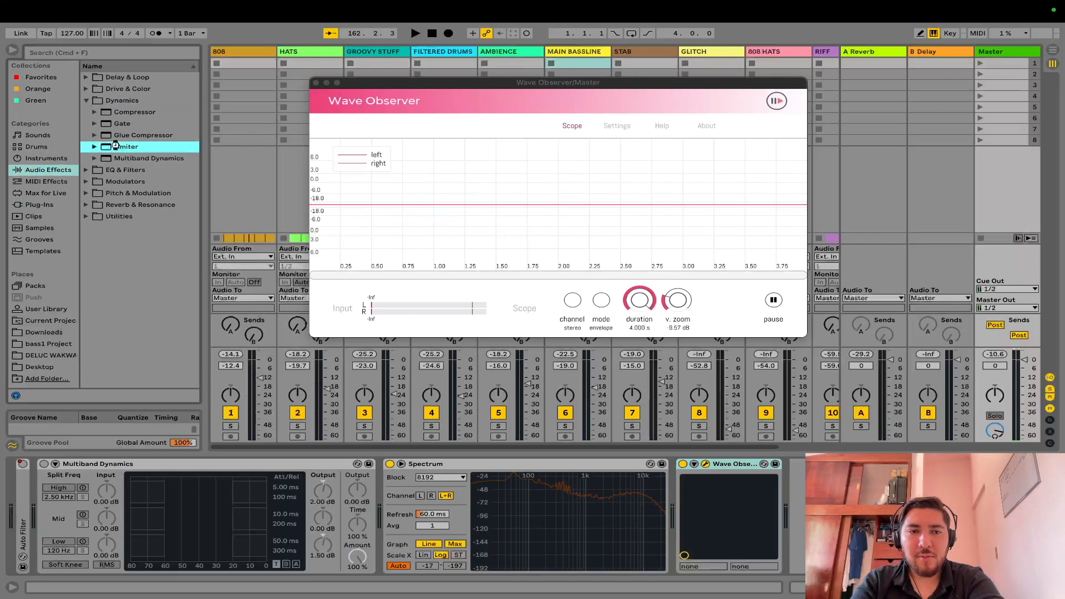
drag(117, 147, 699, 487)
key(space)
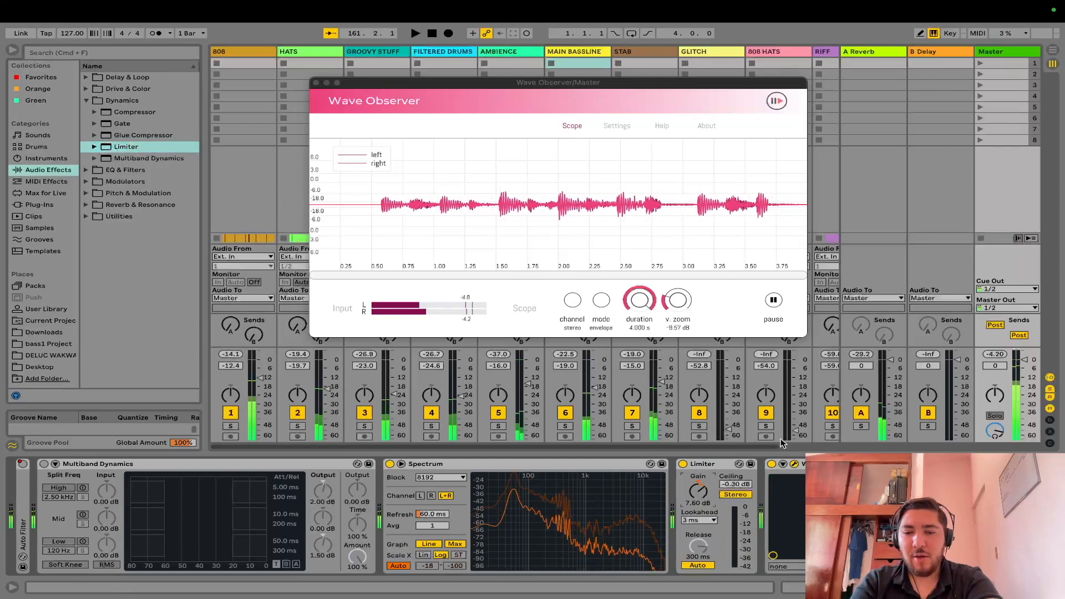
Step: Solo MAIN BASSLINE, FILTERED DRUMS, GROOVY STUFF, HATS and the other tracks in turn to compare their levels during playback
click(565, 426)
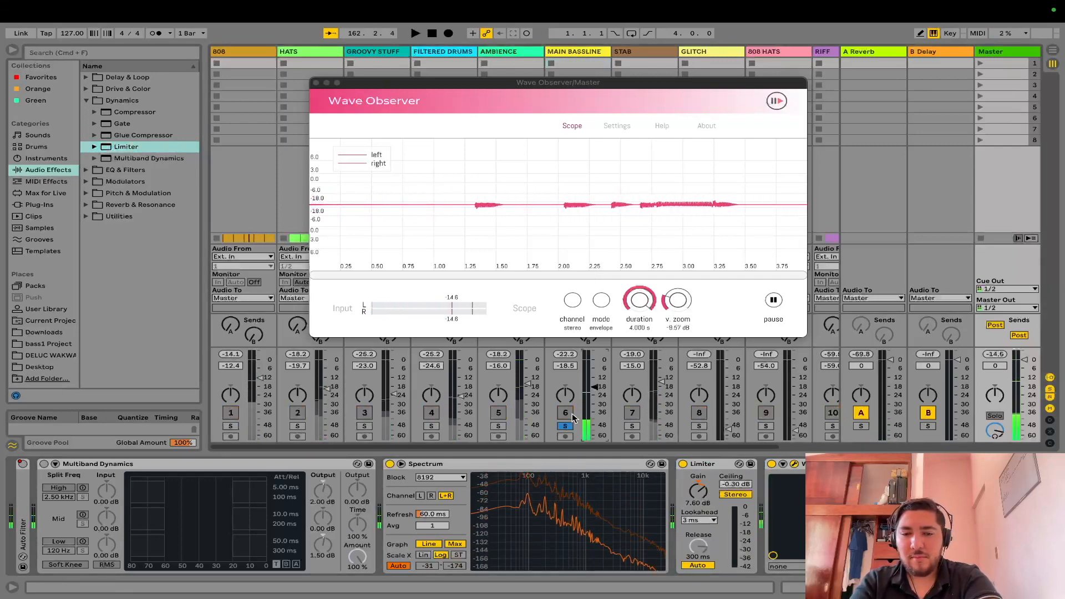
click(430, 426)
click(365, 426)
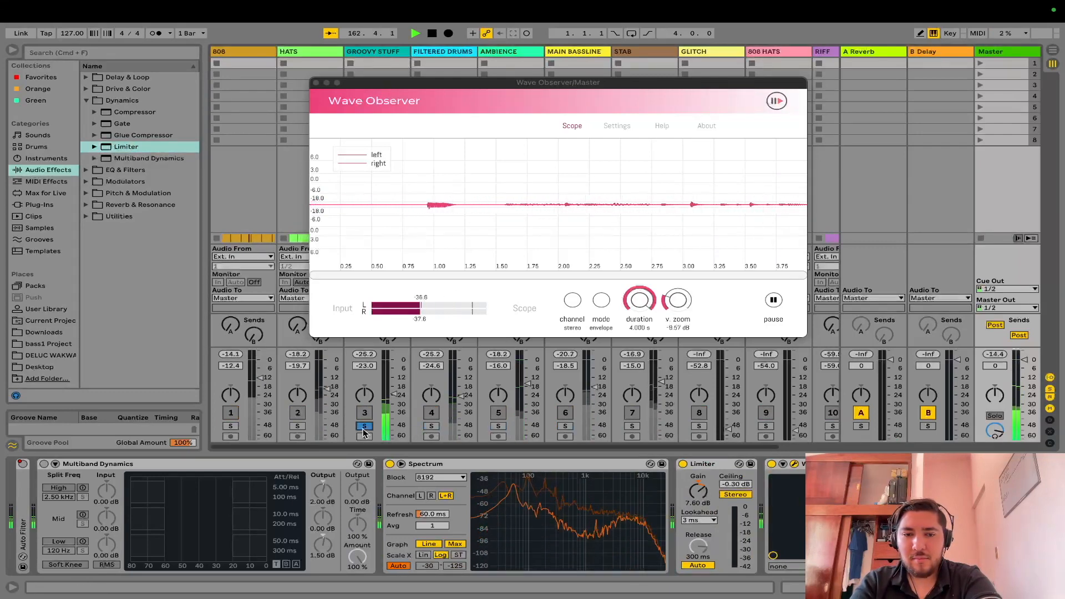
click(296, 427)
click(632, 426)
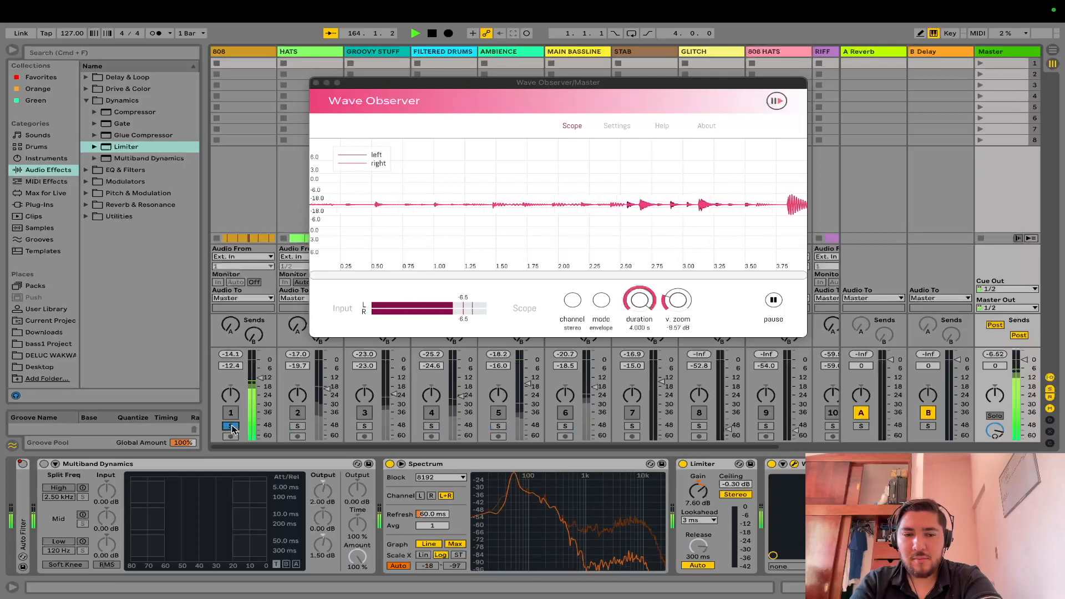
Step: Lower the soloed MAIN BASSLINE's volume to -21 dB, unsolo it, restart playback and set the STAB track's volume to -16 dB
click(565, 426)
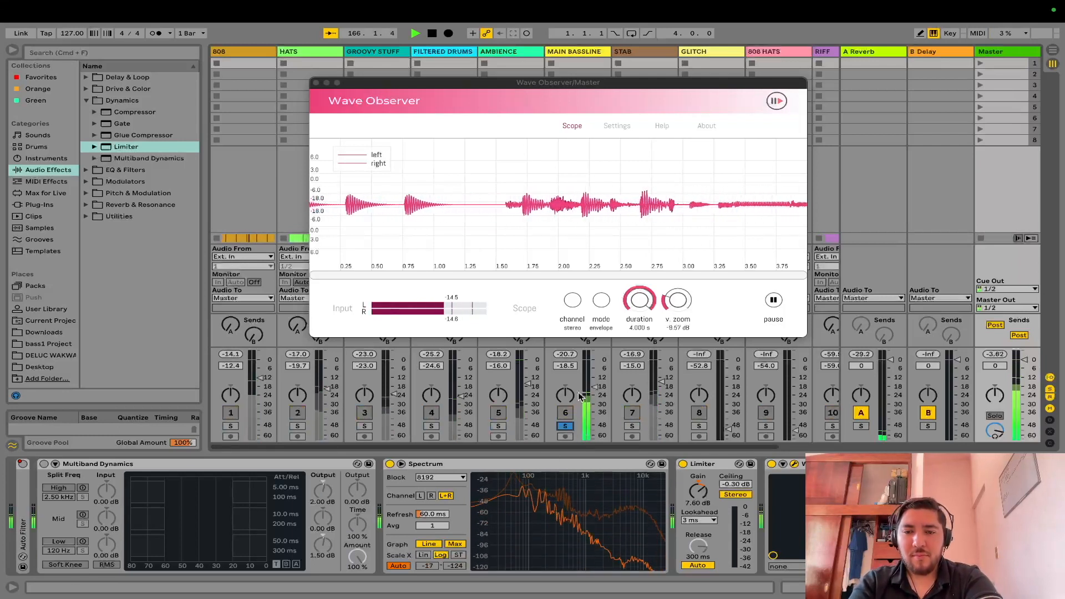
click(566, 426)
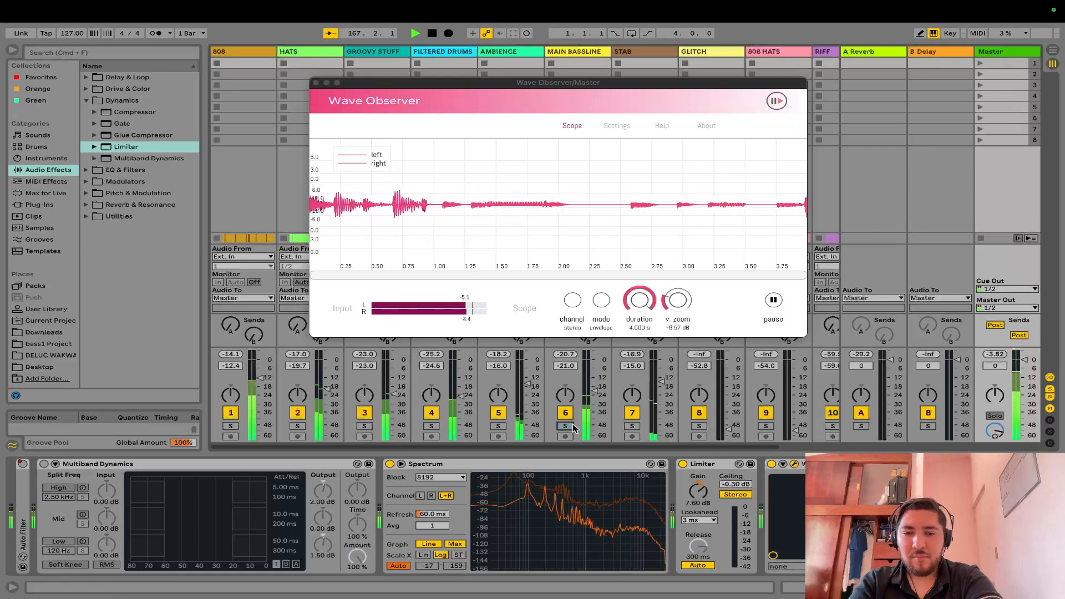
key(space)
key(space)
drag(661, 382, 661, 383)
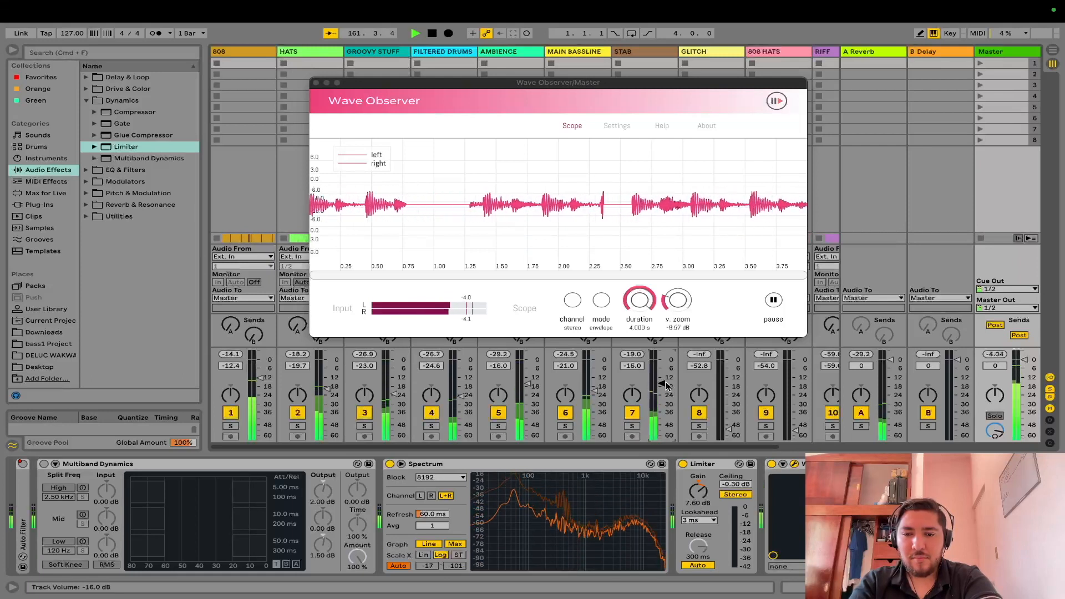
Step: Solo the GLITCH track, raise its volume to -19.7 dB and close the Wave Observer window
click(699, 426)
drag(729, 431, 729, 387)
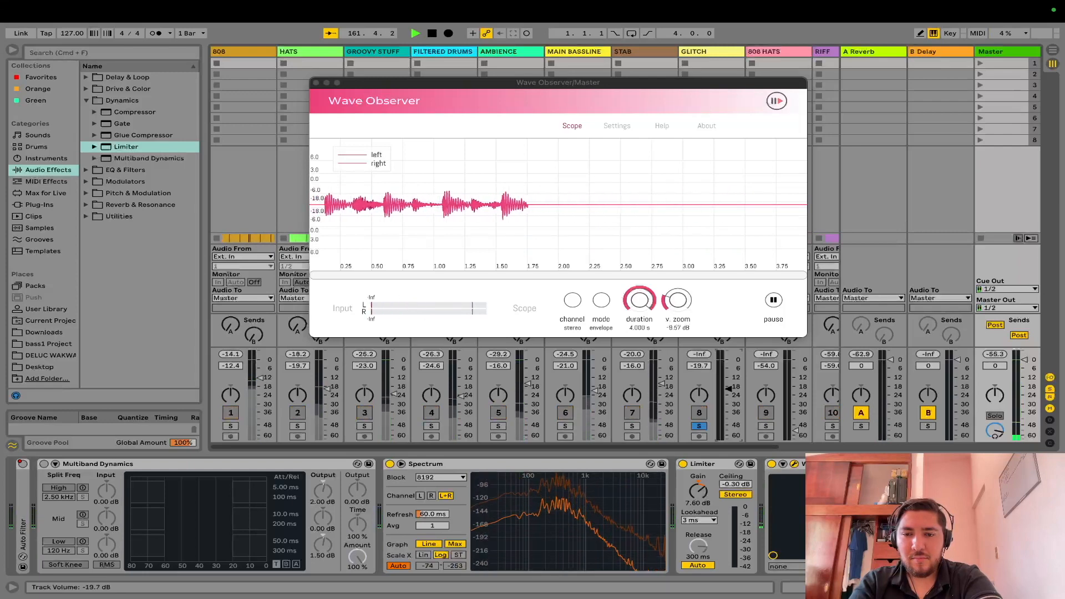
click(316, 84)
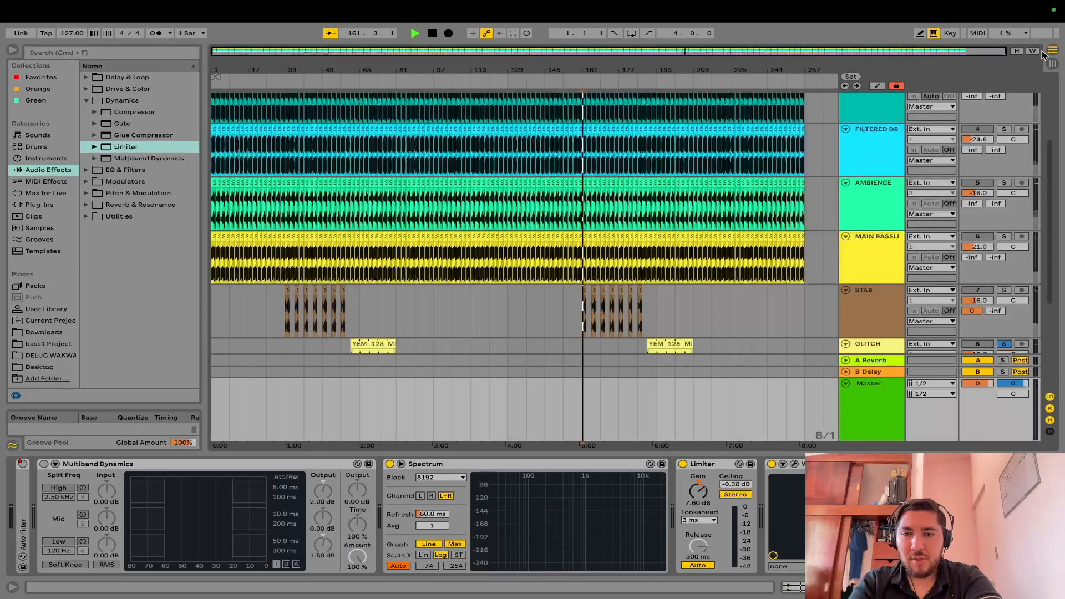
Step: Play the arrangement from the GLITCH clip at bar 193, fine-tune the track's volume to -19.7 dB and hear it unsoloed in the mix
key(Tab)
key(space)
click(667, 300)
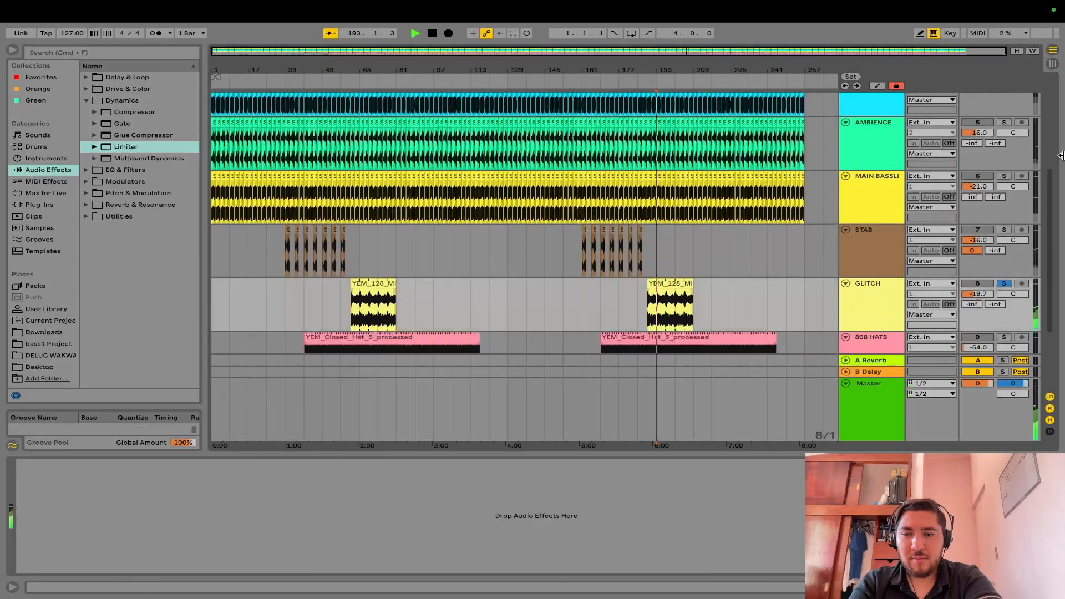
key(space)
key(Tab)
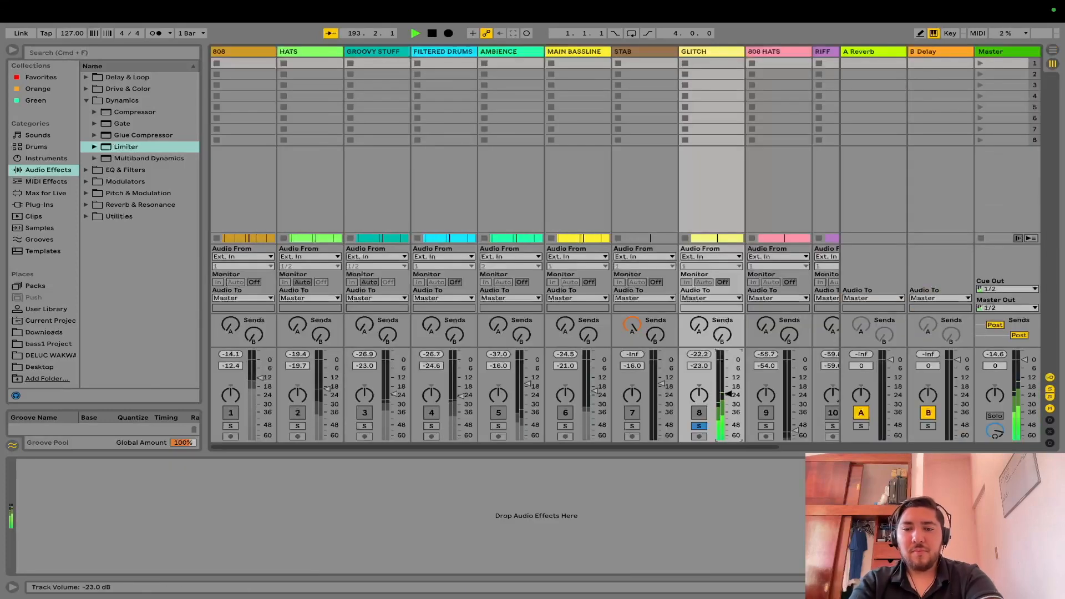
click(700, 426)
key(space)
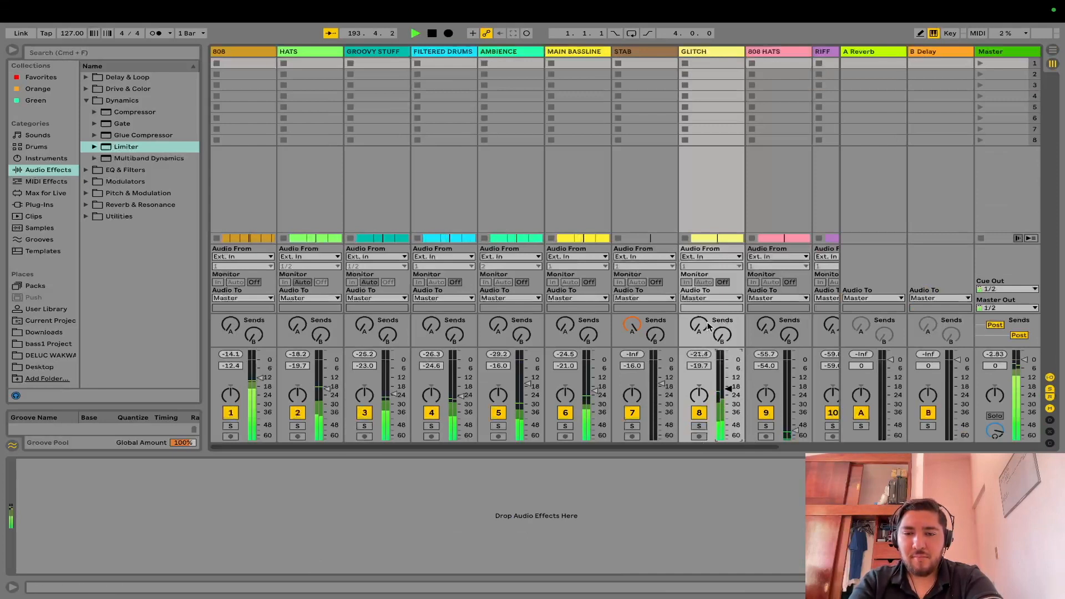
Step: Solo the 808 HATS track and set its volume to -20.5 dB and its reverb send to -27 dB during playback
drag(767, 446, 816, 447)
click(696, 426)
key(space)
key(space)
drag(725, 430, 725, 416)
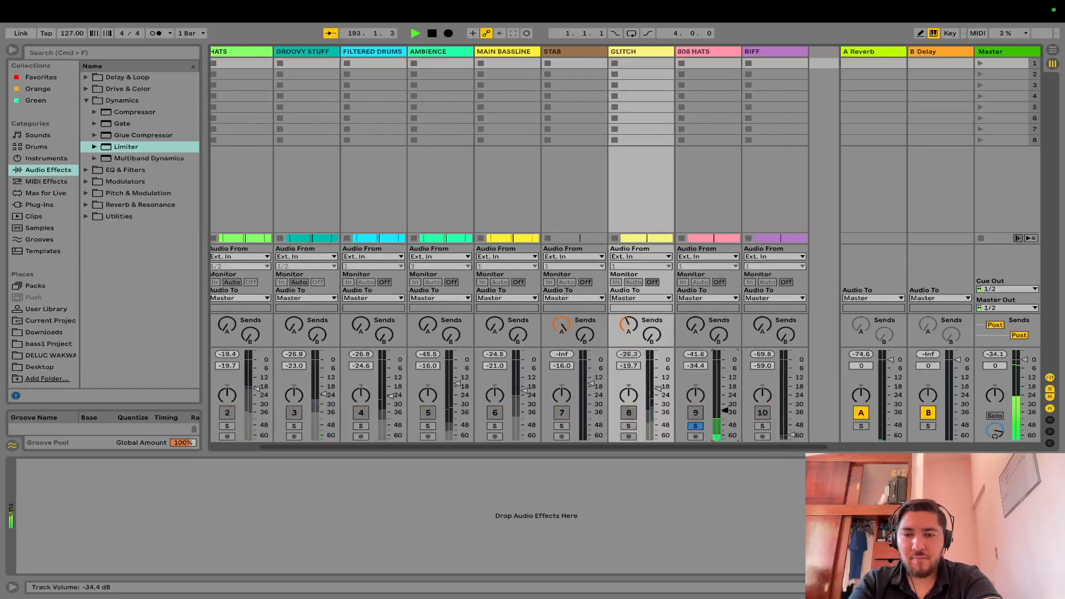
drag(693, 336, 693, 332)
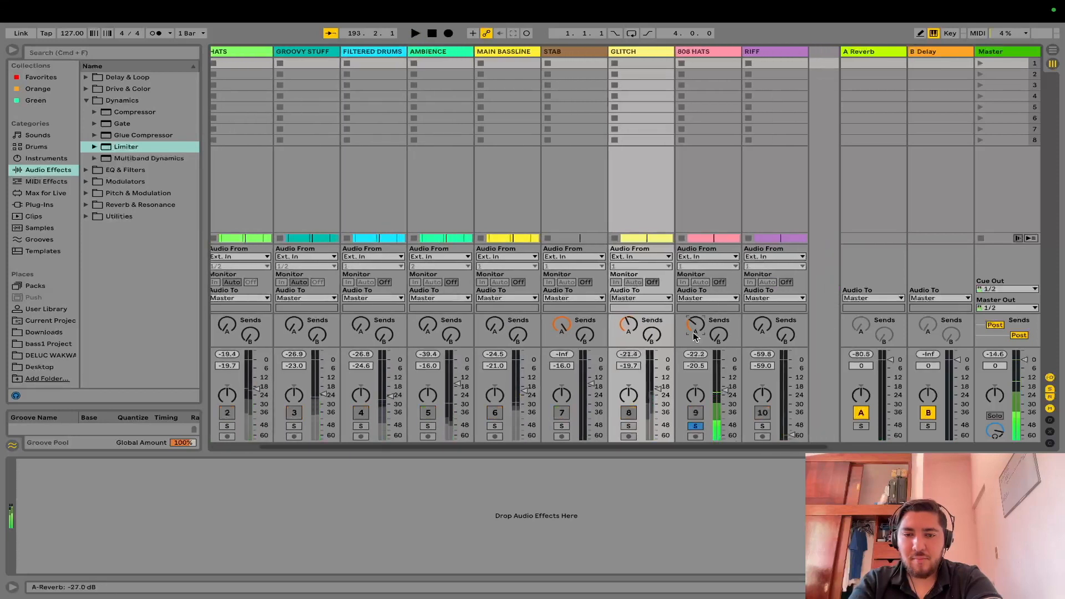
Step: Examine the devices on the 808 HATS track and the Reverb device on the A Reverb return track
click(696, 59)
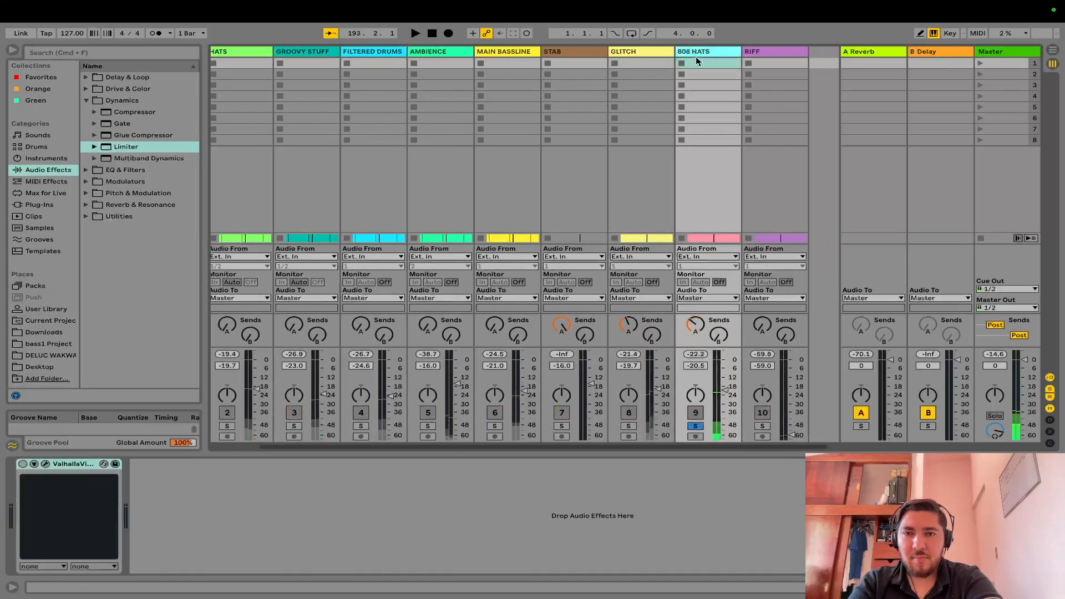
click(880, 51)
click(914, 51)
click(896, 51)
click(922, 52)
click(894, 51)
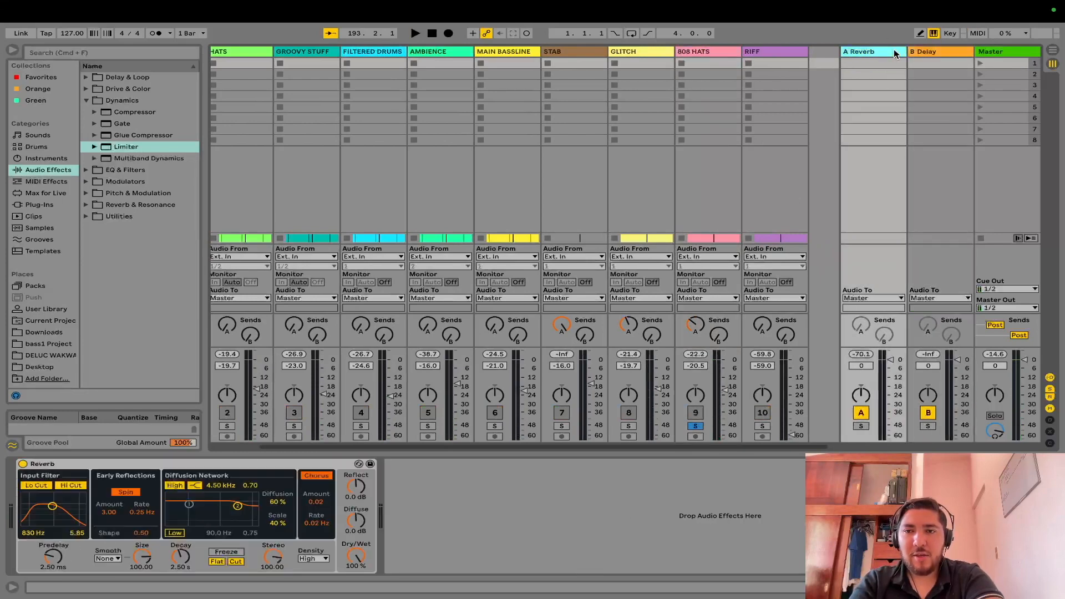
click(899, 51)
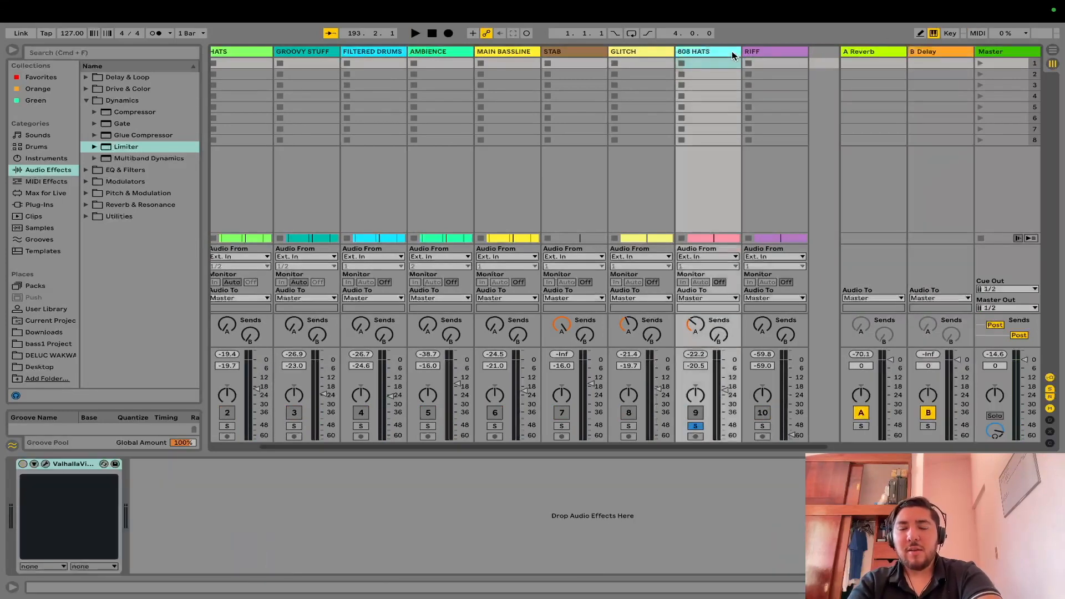
click(850, 52)
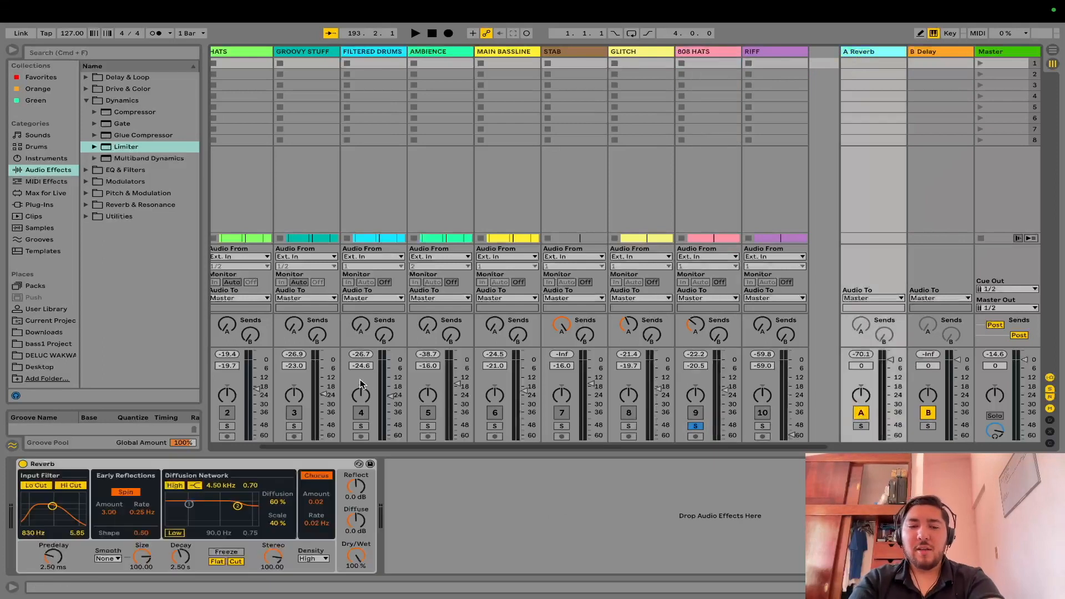
Step: Try a second default Reverb after the existing one on the A Reverb return track and undo it
click(330, 465)
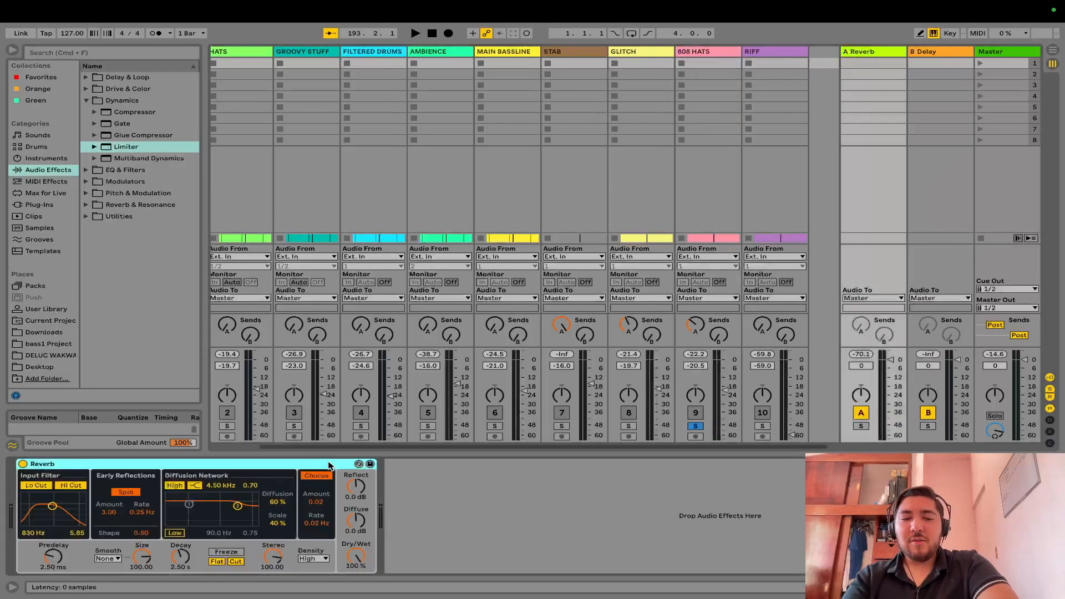
double_click(105, 205)
drag(129, 194, 493, 555)
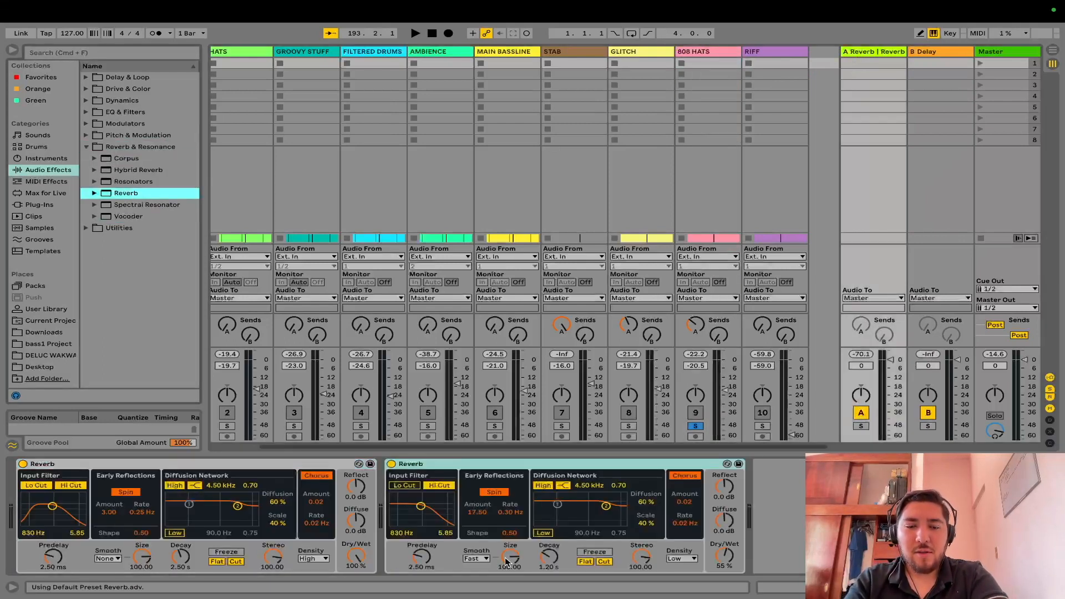
drag(713, 563, 713, 585)
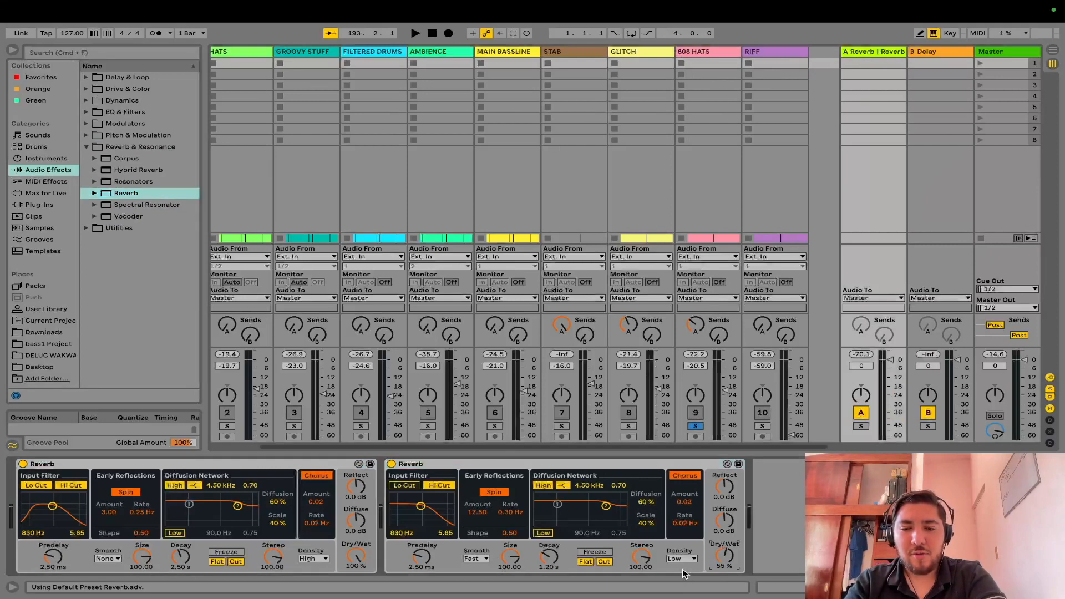
key(super+z)
Step: Resume playback and raise the 808 HATS track's reverb send slightly
key(space)
drag(695, 325, 695, 322)
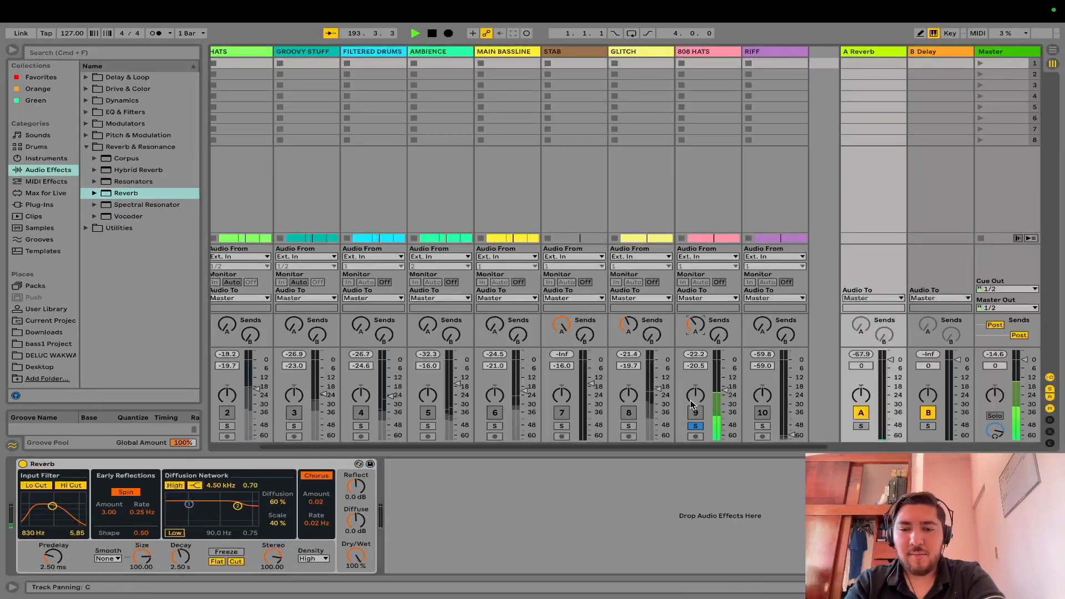
Step: Solo the RIFF track, show its devices, raise its volume to -30.8 dB during playback and unsolo it
click(762, 425)
drag(792, 435, 792, 408)
click(771, 51)
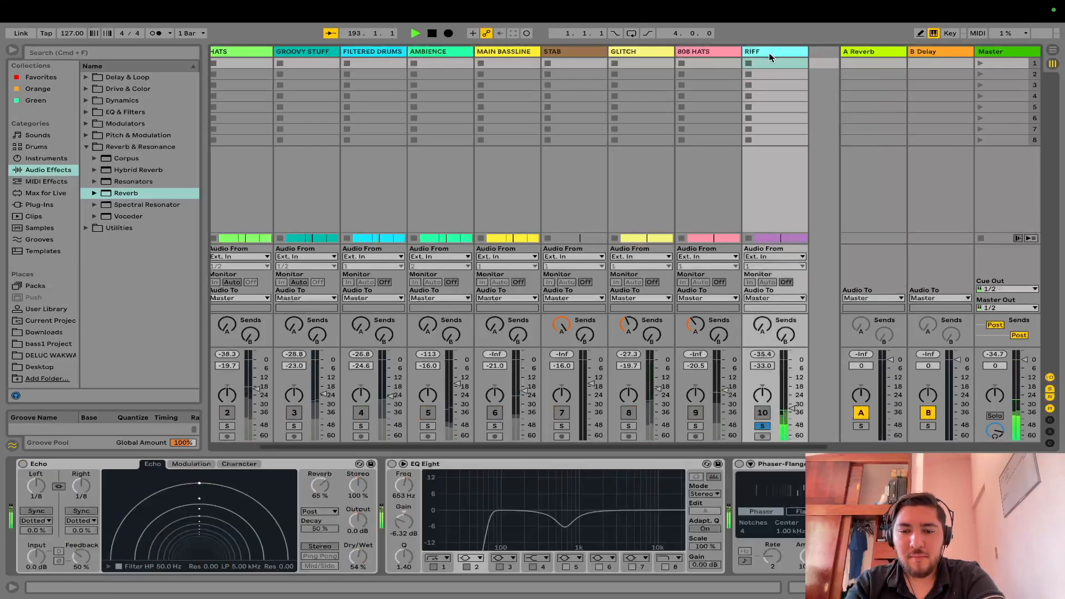
click(765, 433)
click(765, 426)
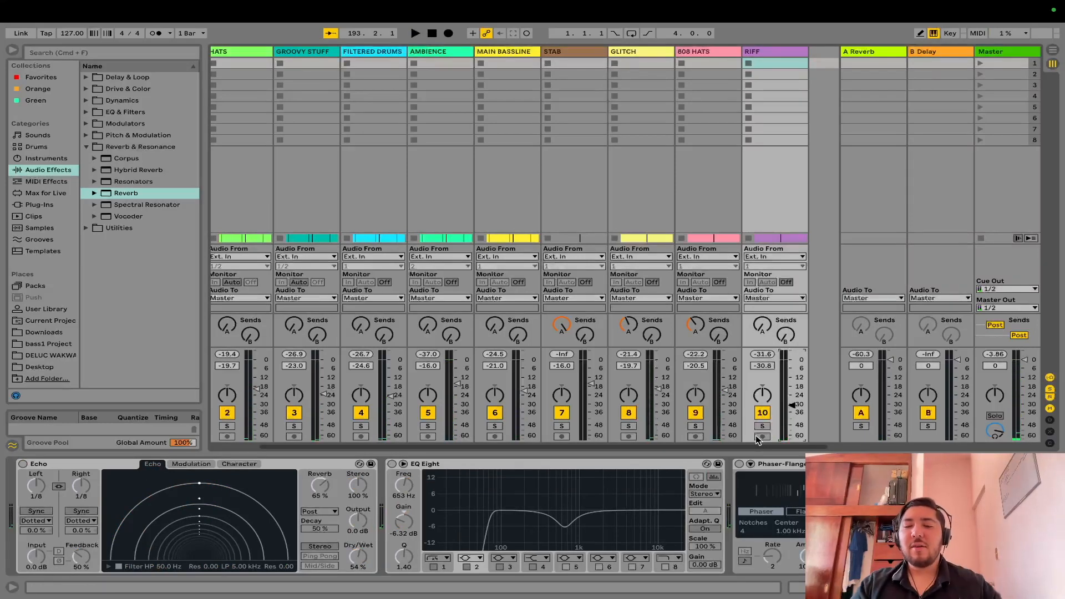
Step: Resume playback with the 808 track soloed and add the FabFilter Pro-Q 3 plug-in to the end of its device chain
drag(791, 446, 737, 446)
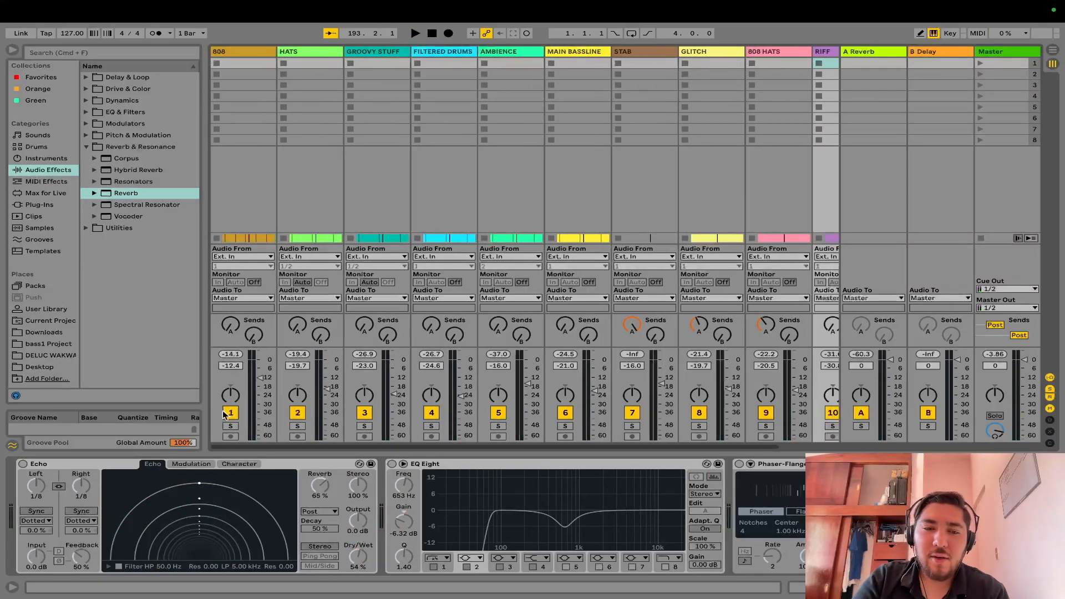
click(252, 64)
key(space)
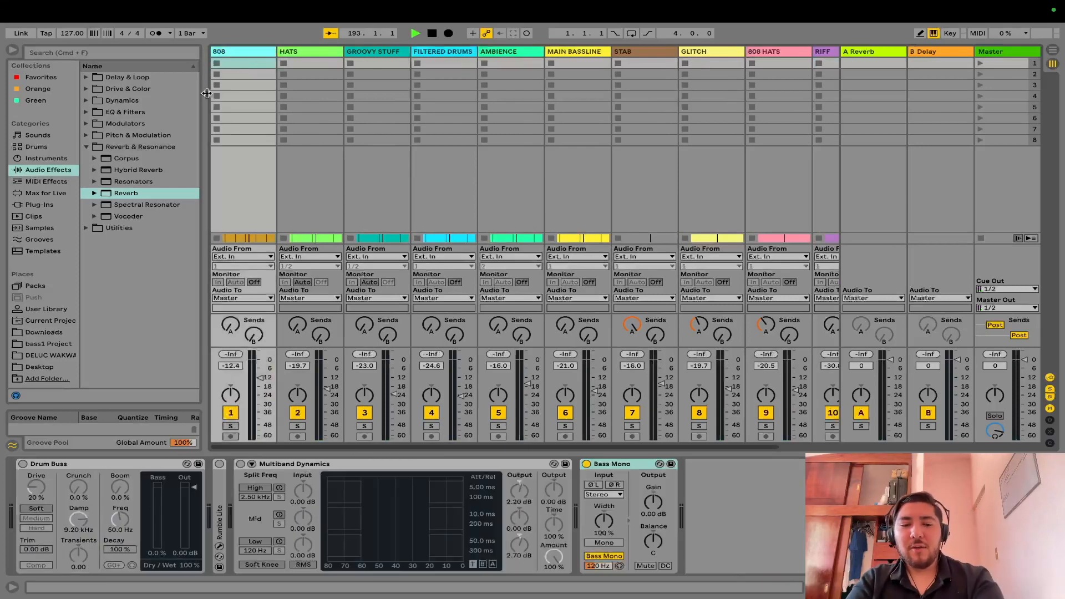
click(230, 425)
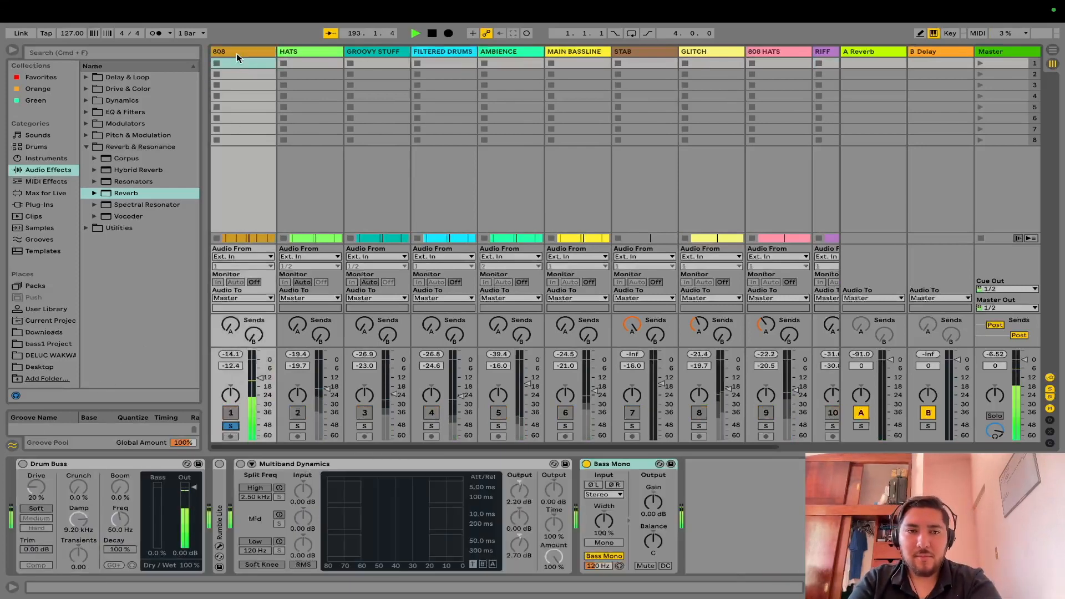
click(40, 204)
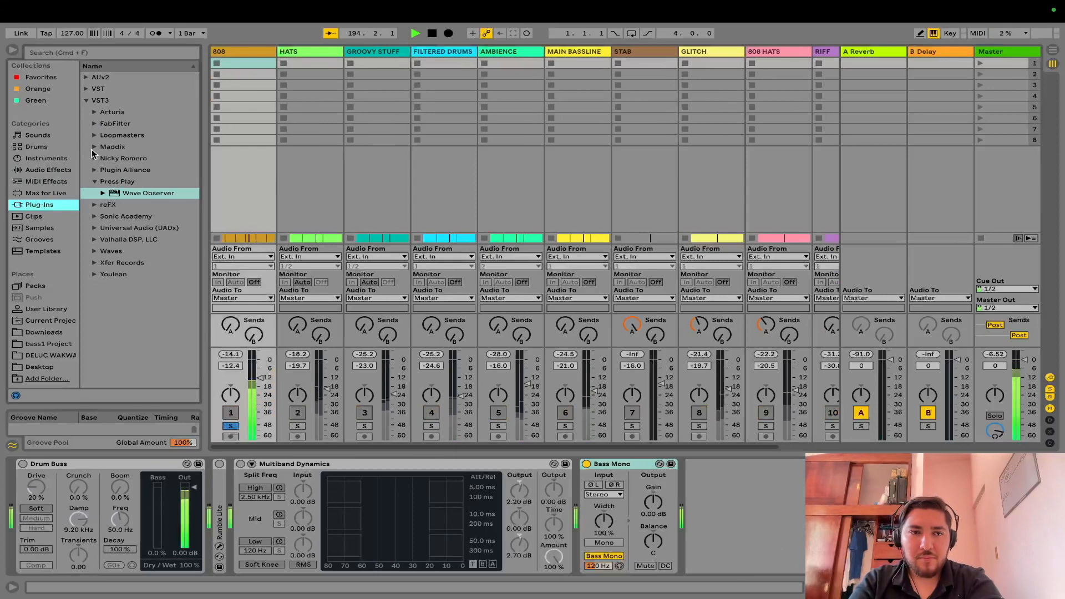
click(95, 124)
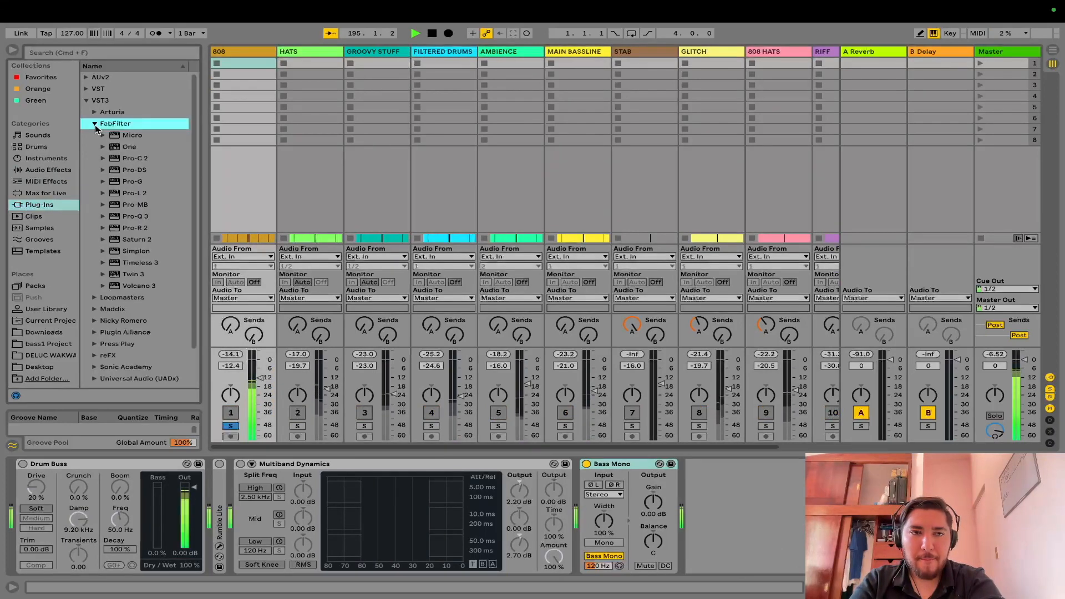
double_click(128, 216)
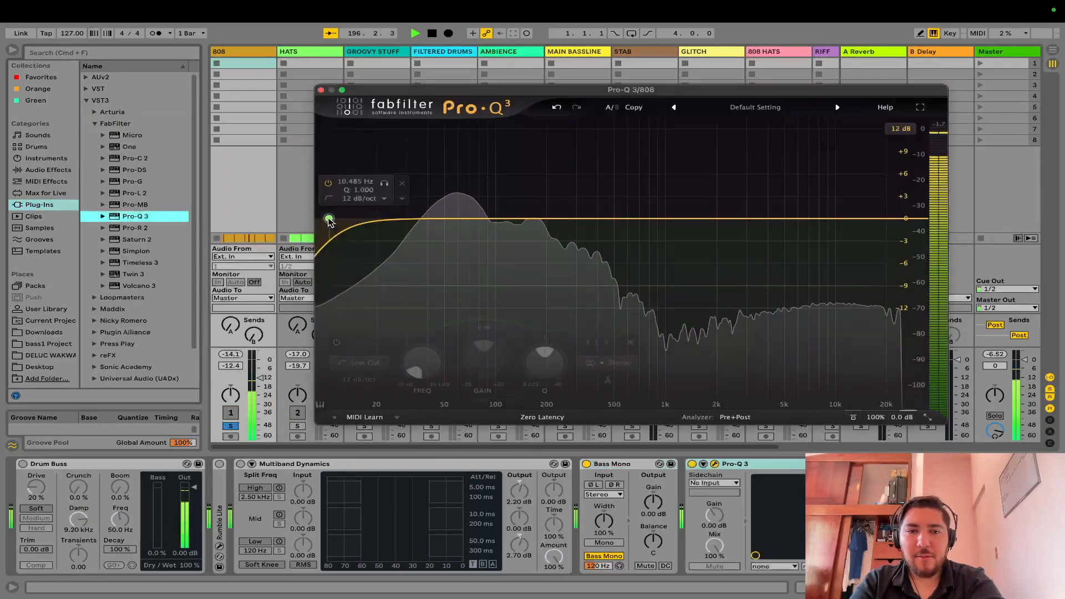
Step: Shape the 808's low end with a low cut at about 17 Hz, a 2 dB dip near 110 Hz and a +2.16 dB bell at 44.7 Hz
drag(408, 352, 423, 327)
drag(484, 219, 500, 235)
drag(422, 222, 435, 208)
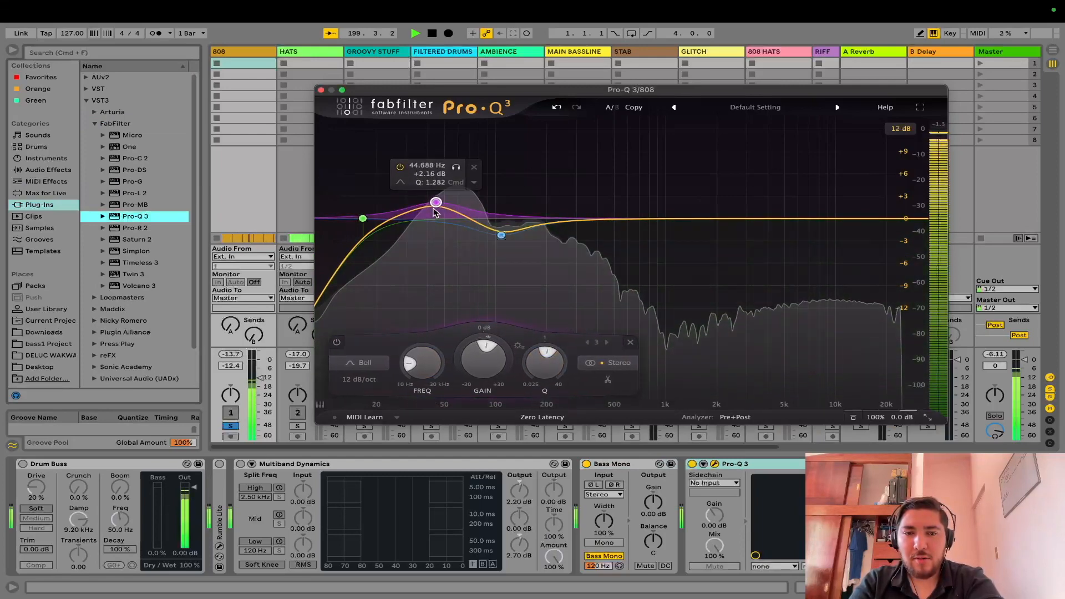
Step: Add a +1.87 dB bell at 9133 Hz and a high cut at 13607 Hz to the 808's EQ, and close the plug-in window
drag(708, 219, 828, 204)
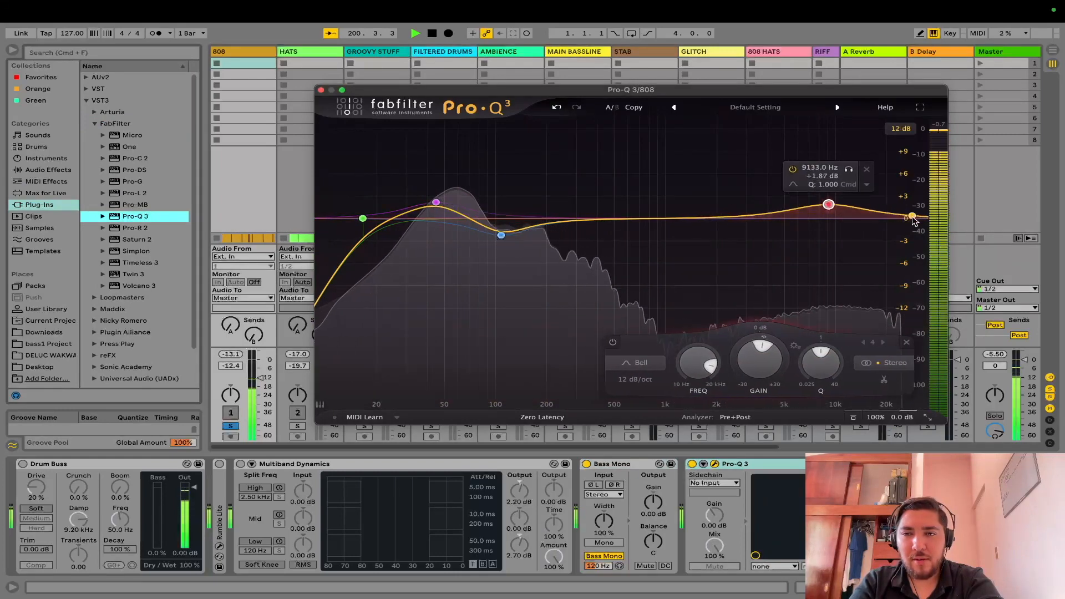
click(912, 218)
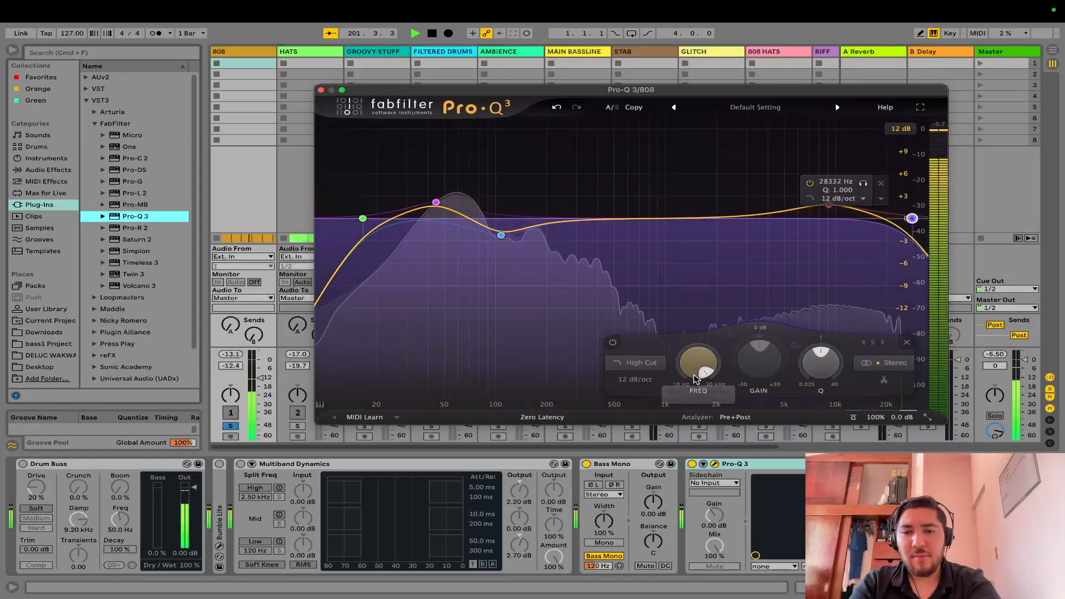
scroll(696, 378, down, 5)
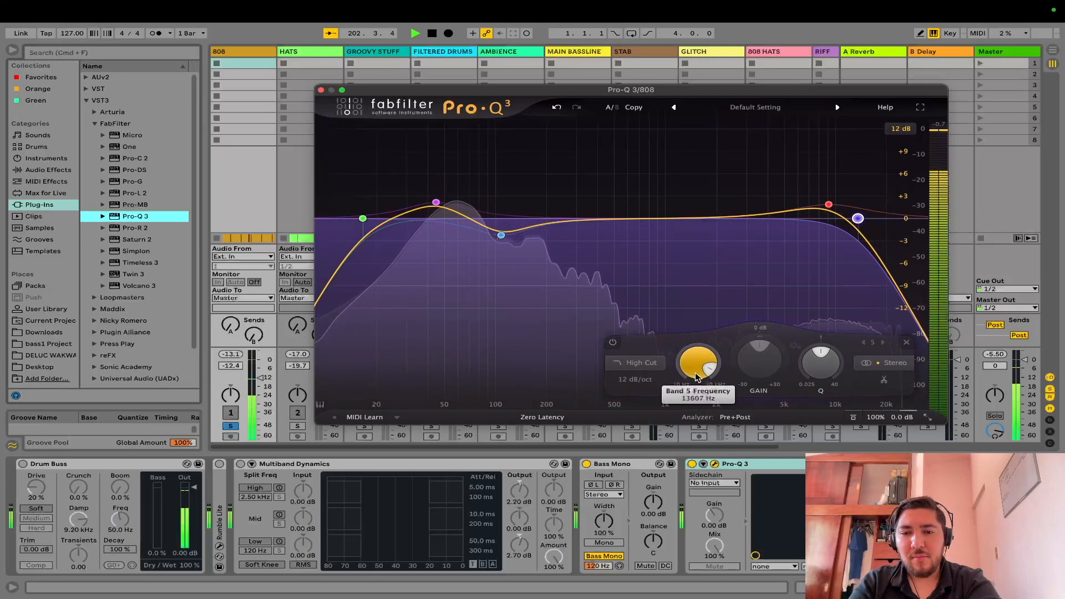
click(322, 89)
Step: Solo the HATS track, add Pro-Q 3 to it and create a low cut at about 84 Hz
click(294, 426)
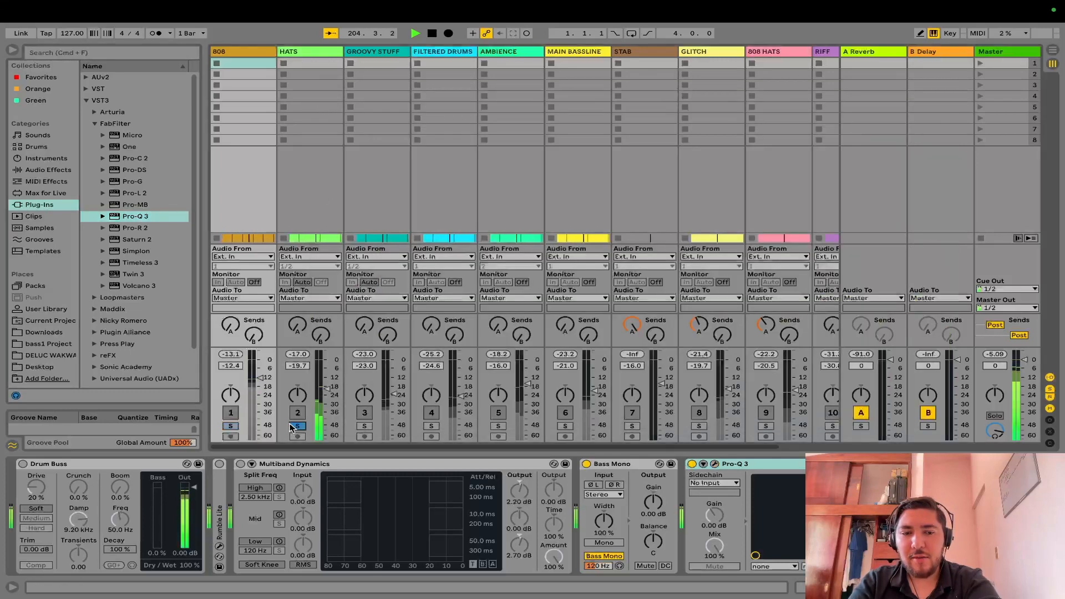
click(299, 51)
double_click(136, 217)
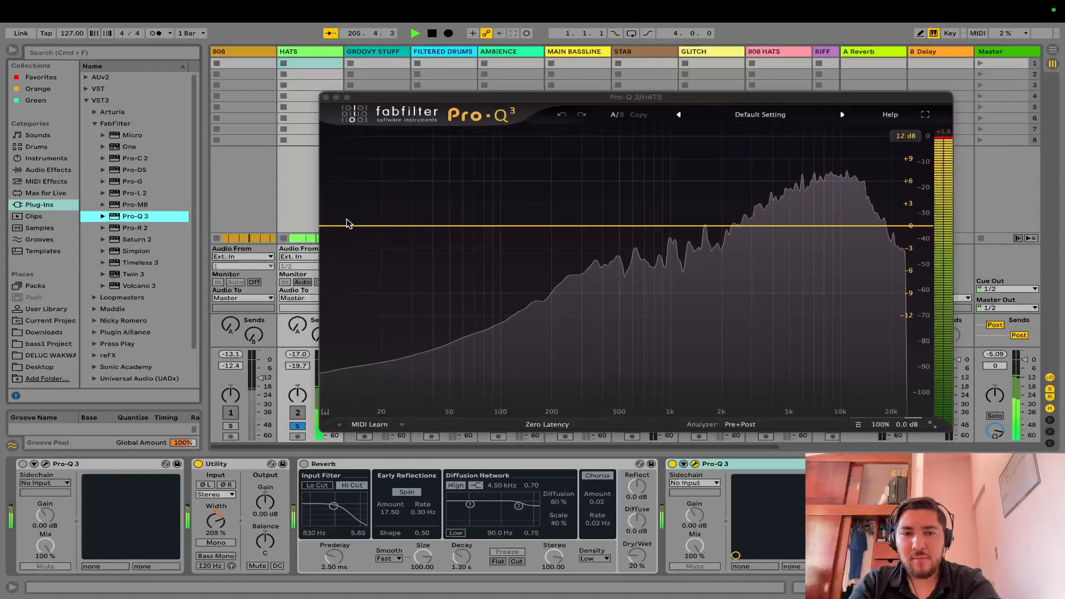
click(356, 226)
drag(427, 369, 467, 287)
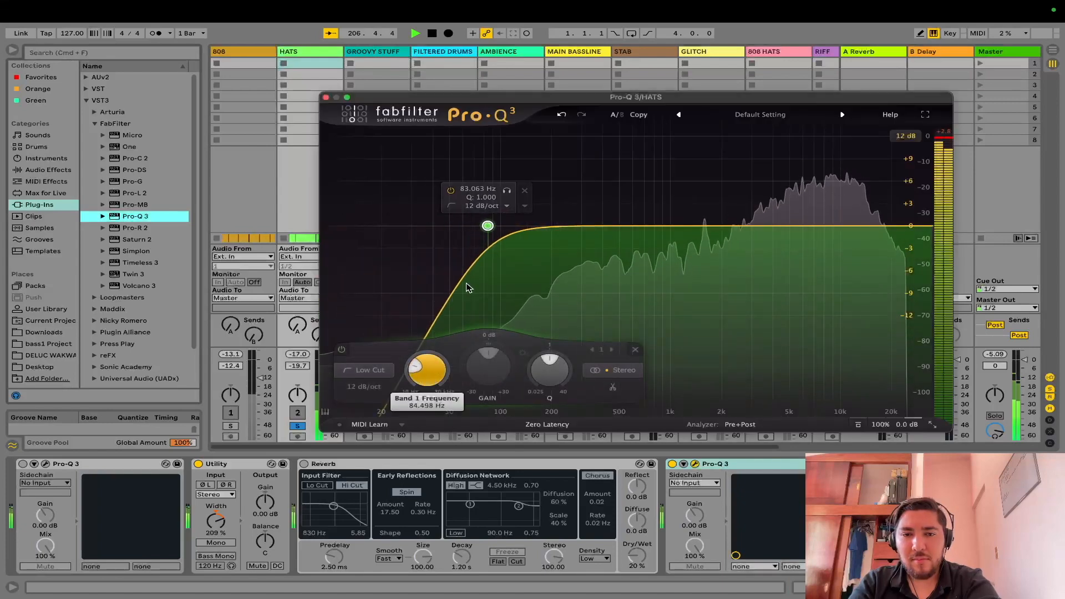
Step: Unsolo HATS, set its low cut to 332 Hz and add a 2 dB dip near 3 kHz and a +0.98 dB high shelf at 15164 Hz
key(space)
click(297, 427)
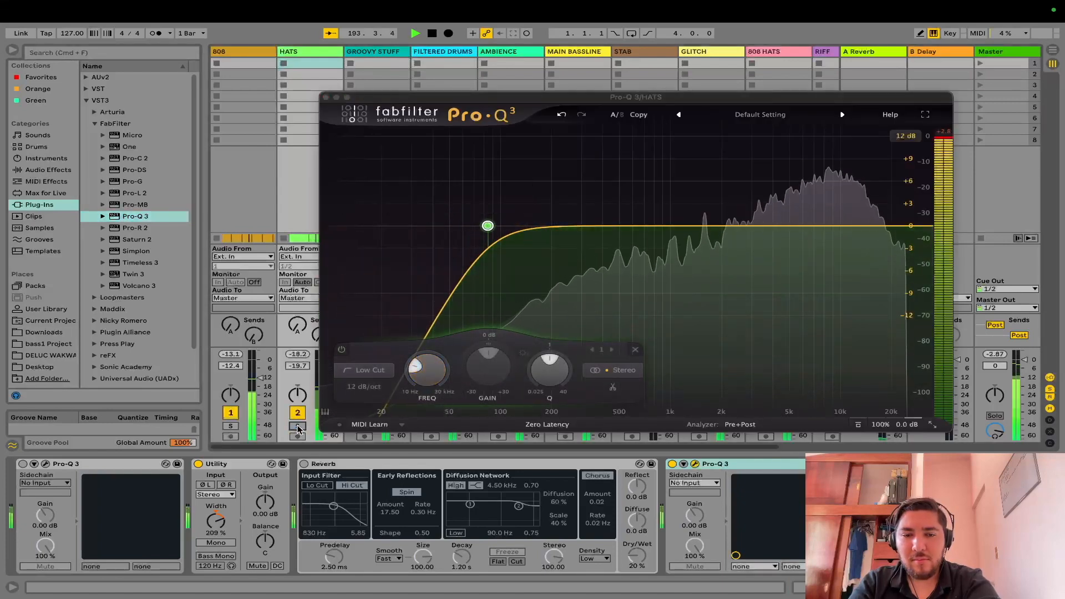
drag(487, 226, 589, 224)
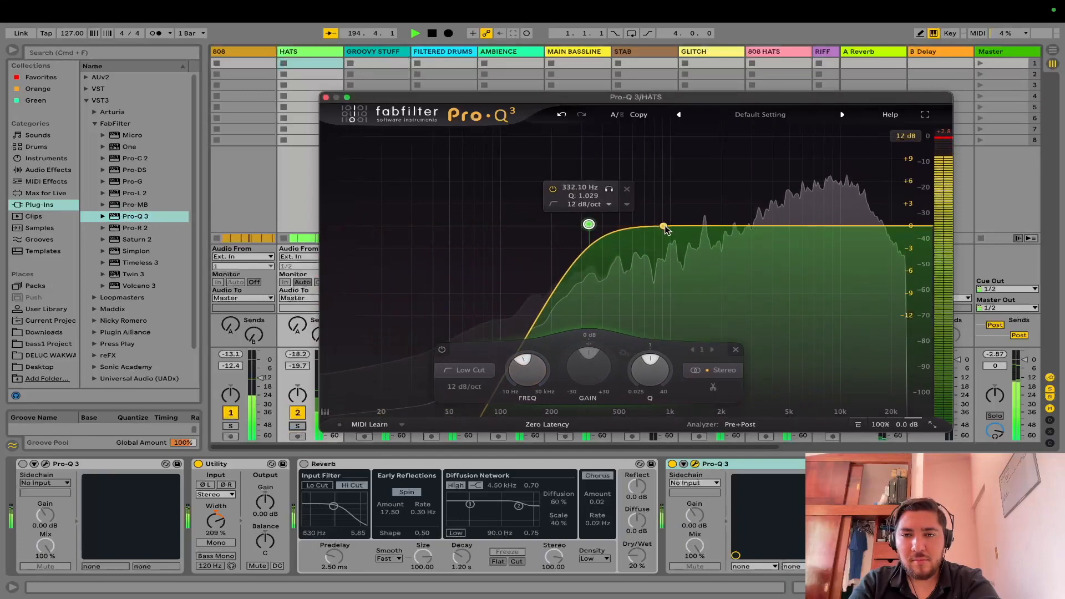
click(754, 242)
click(871, 222)
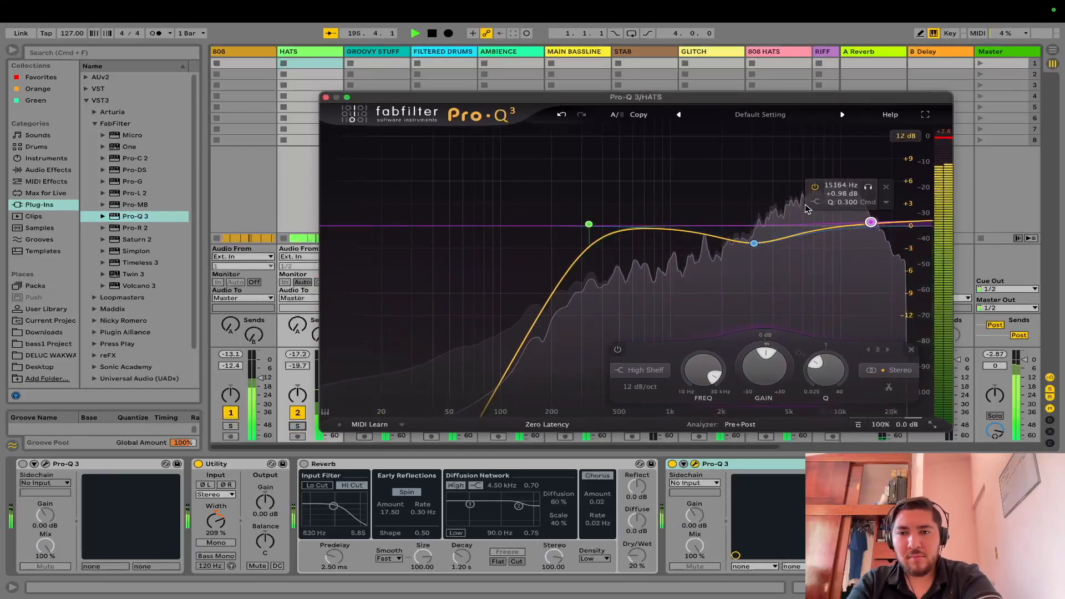
click(325, 97)
Step: Solo the GROOVY STUFF track, add Pro-Q 3 to it and create a low cut at about 26.9 Hz
click(364, 426)
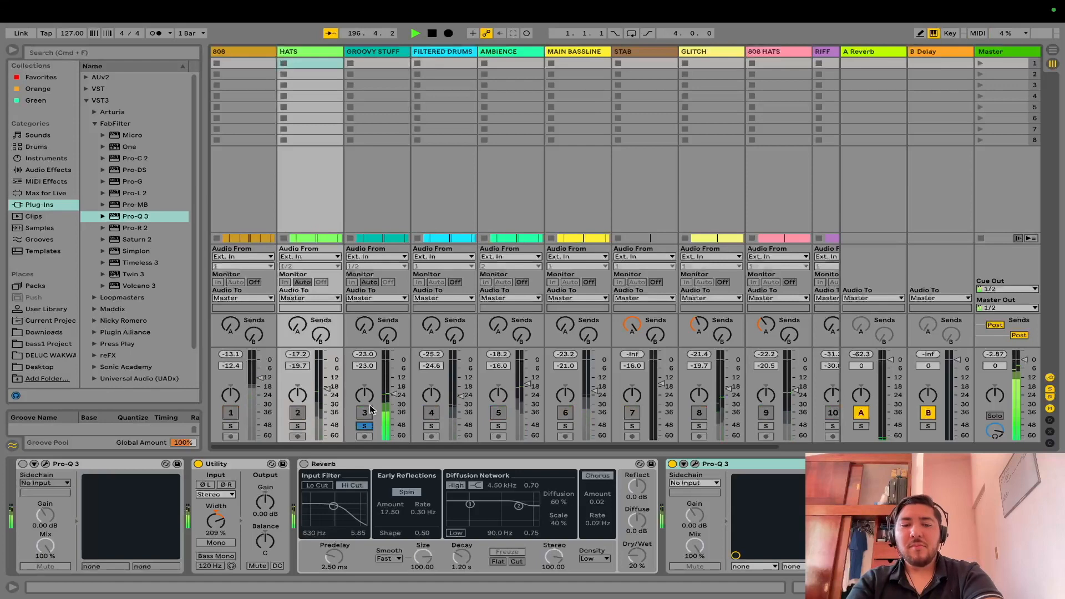
click(381, 52)
double_click(135, 215)
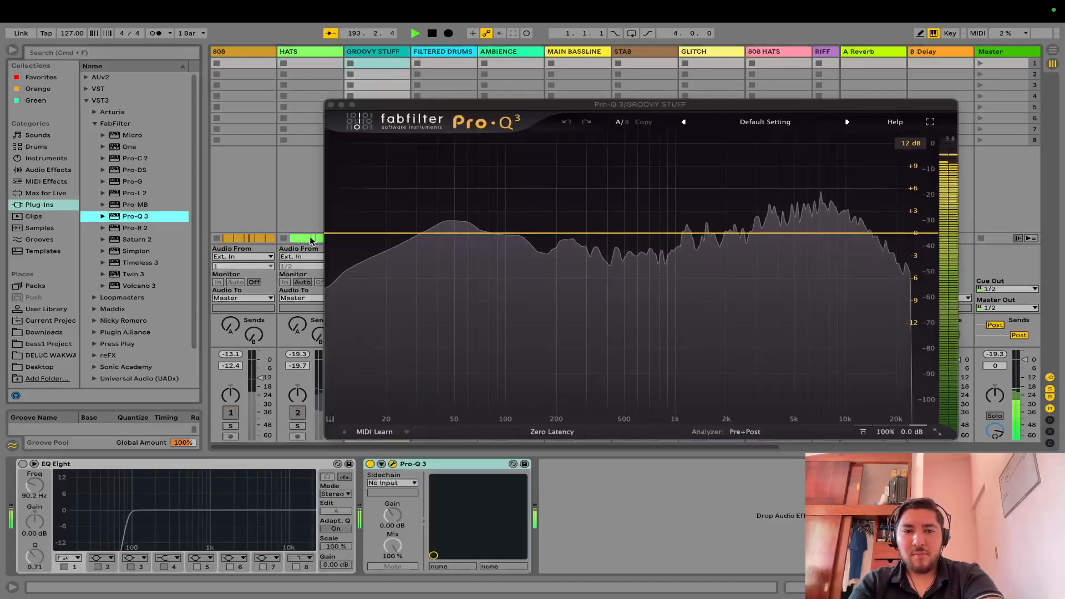
click(370, 233)
drag(428, 374, 431, 347)
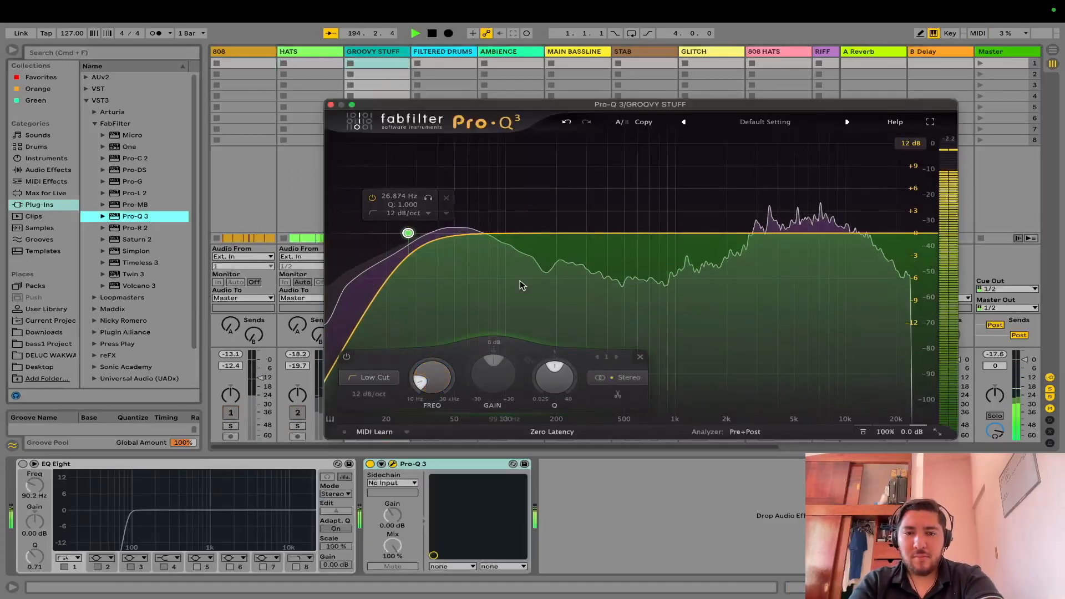
Step: Add GROOVY STUFF bells of -1.99 dB at 634 Hz, +1.34 dB at 2952 Hz and +2.03 dB at 12974 Hz, and close the EQ window
drag(589, 241, 640, 250)
drag(720, 238, 755, 224)
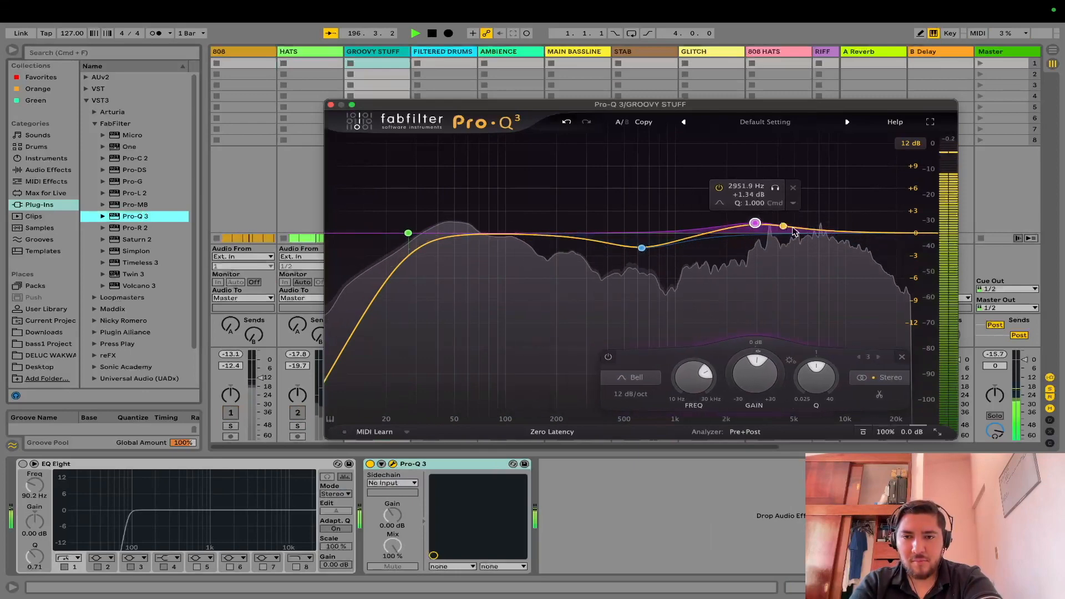
drag(838, 232, 856, 226)
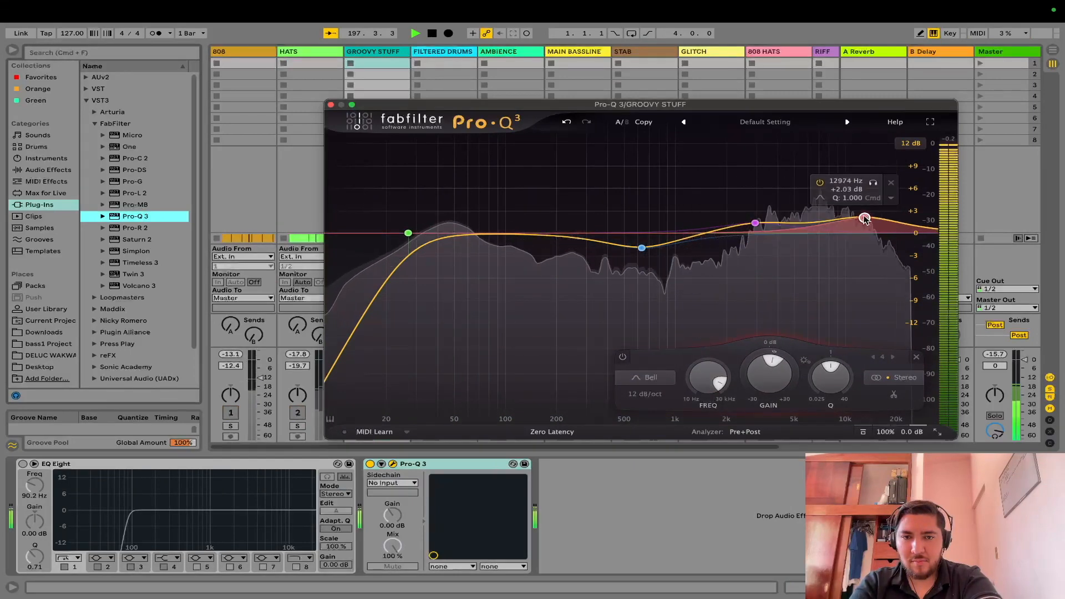
click(331, 106)
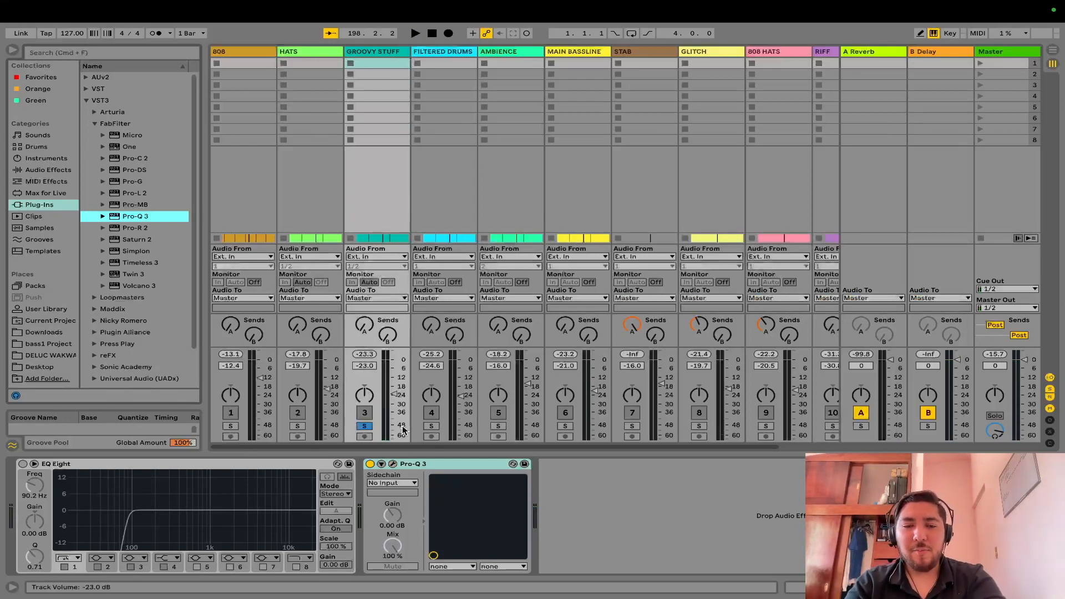
Step: Compare GROOVY STUFF during playback with its 634 Hz EQ cut bypassed and active, leaving the cut active
click(392, 465)
key(space)
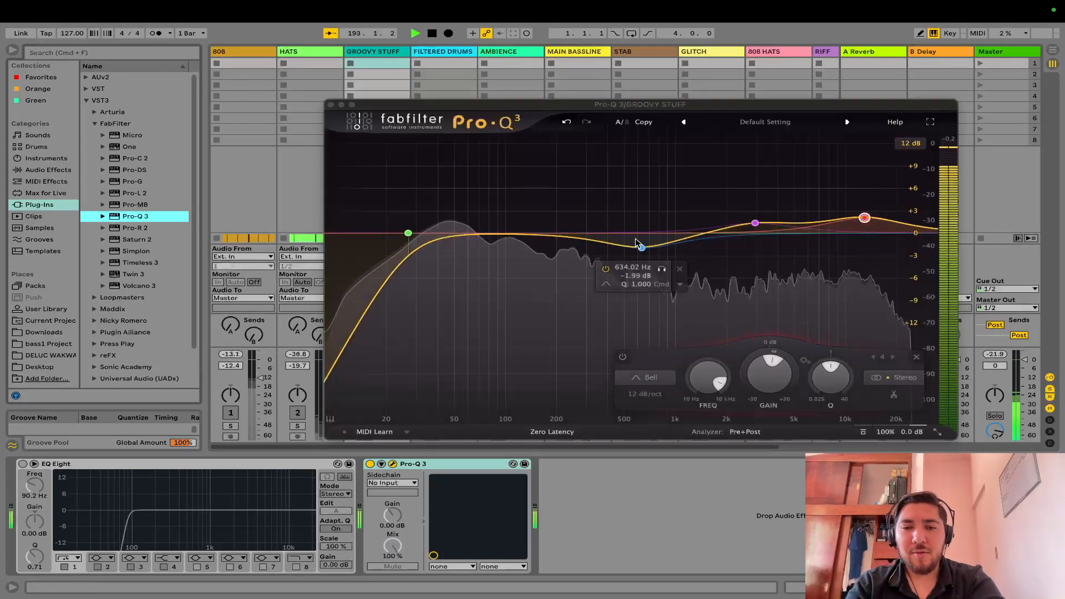
click(642, 249)
click(495, 358)
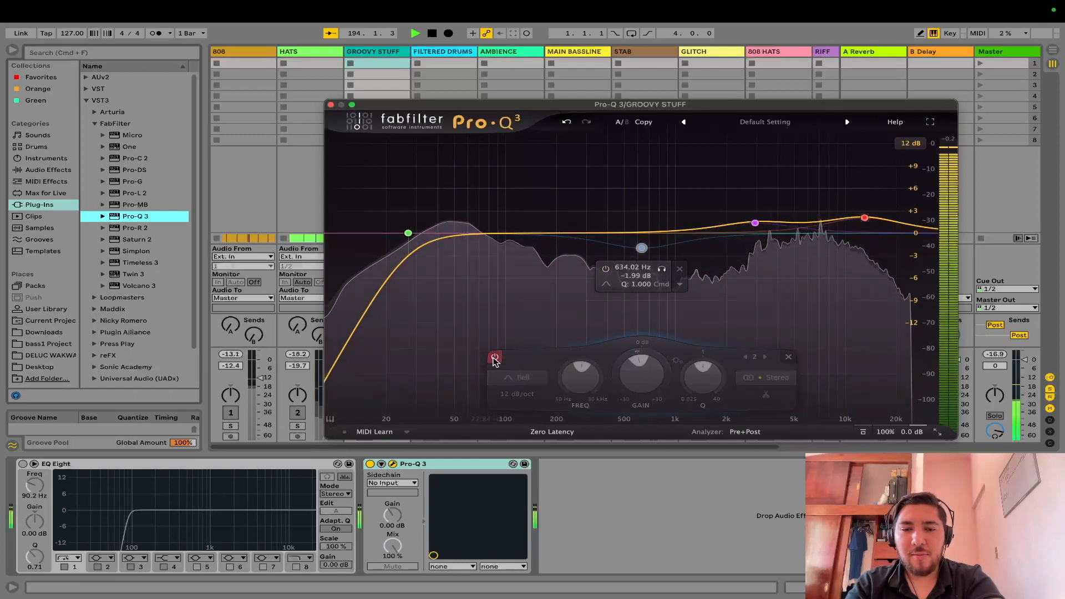
click(495, 358)
click(495, 359)
click(494, 358)
click(495, 358)
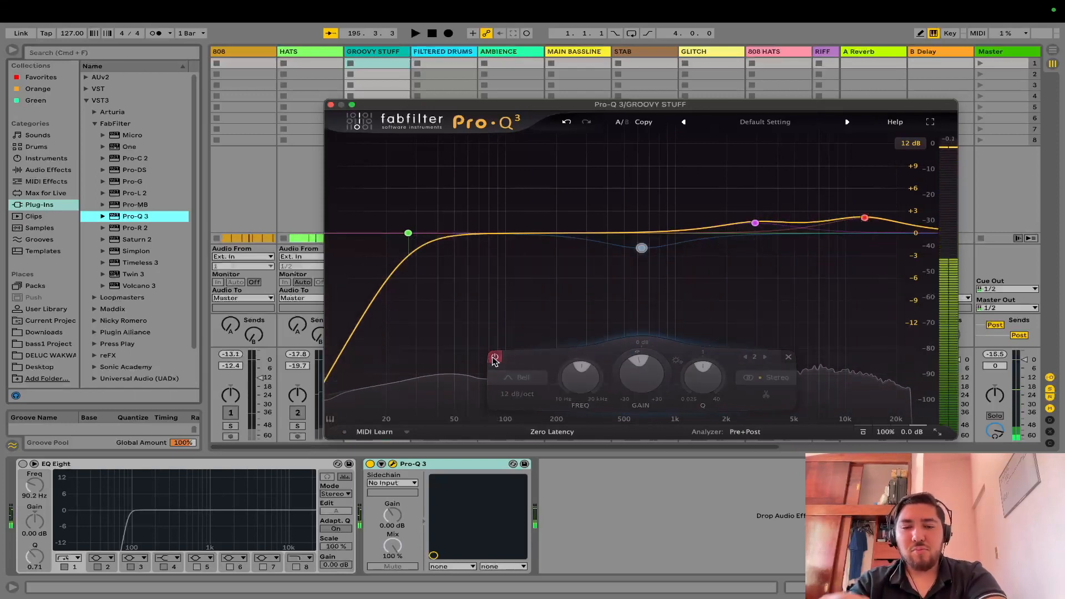
click(494, 358)
key(space)
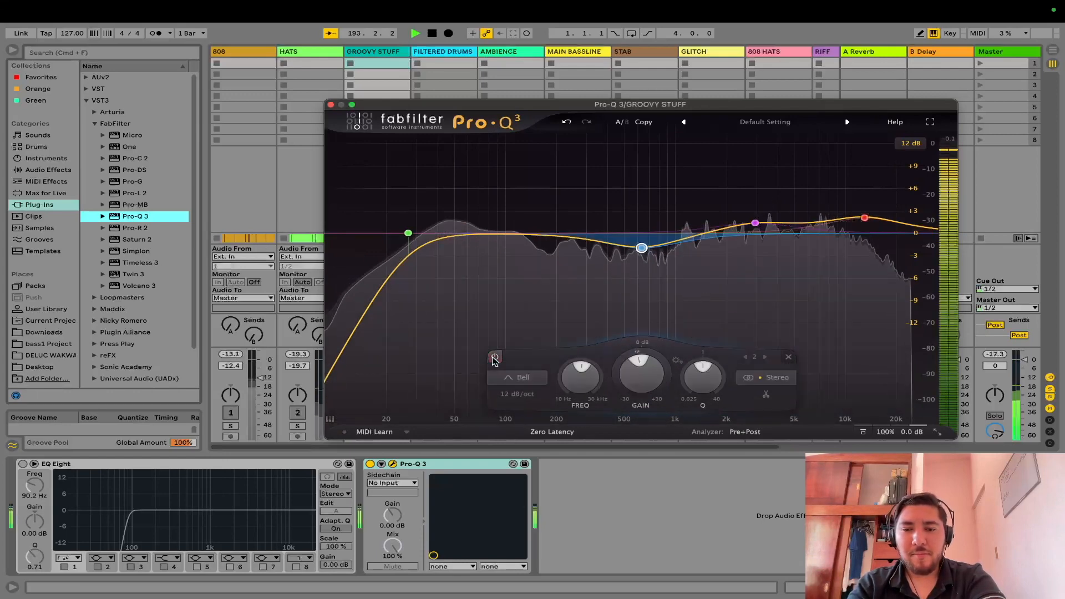
click(494, 358)
click(495, 358)
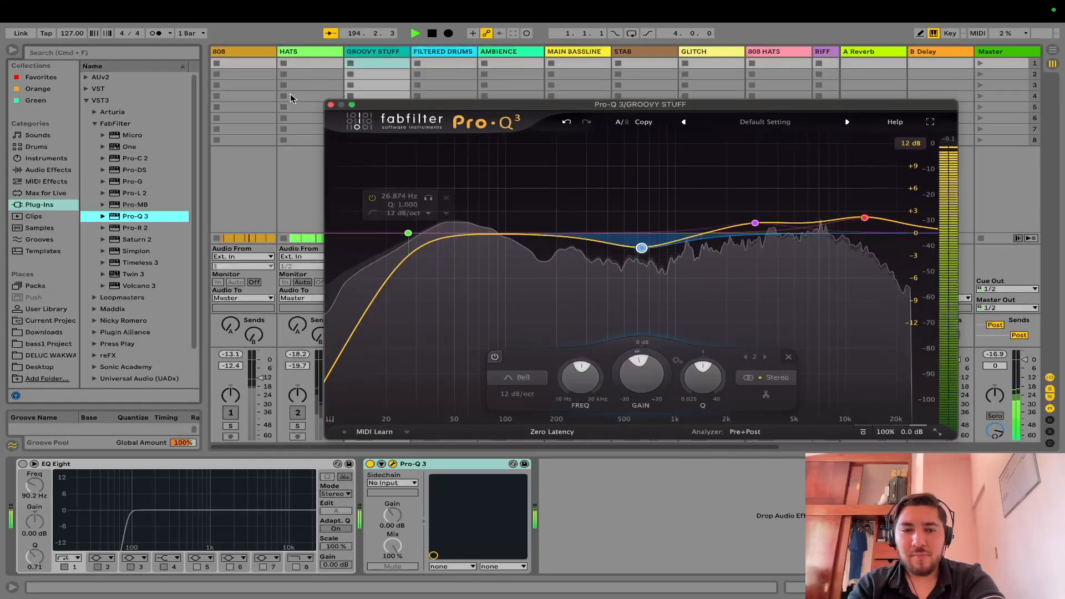
click(331, 104)
Step: Solo the FILTERED DRUMS track, add Pro-Q 3 with a low cut and briefly compare the track with the full mix
click(431, 426)
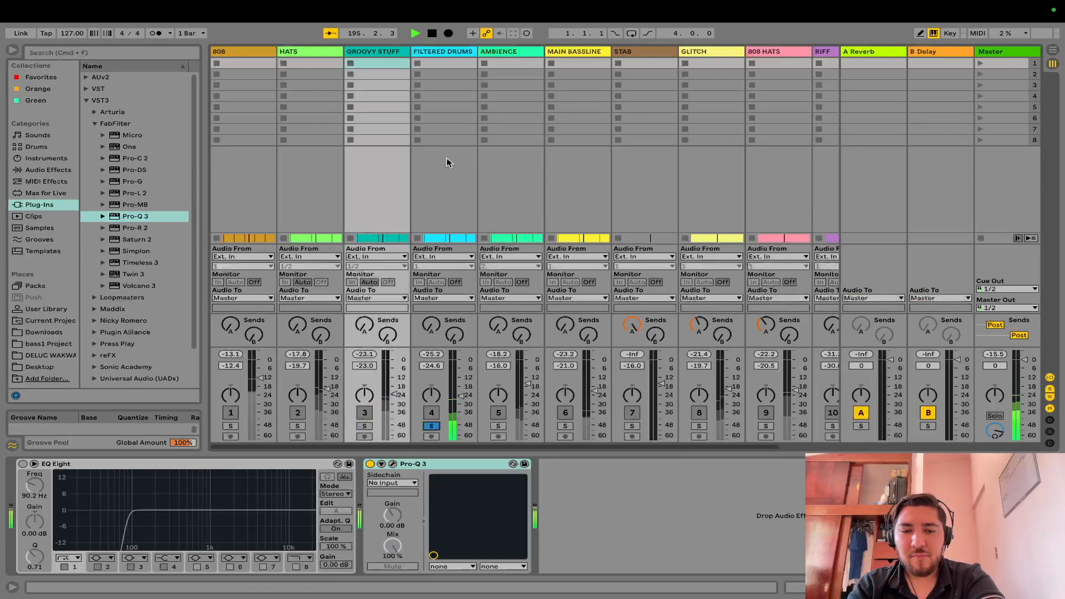
click(441, 51)
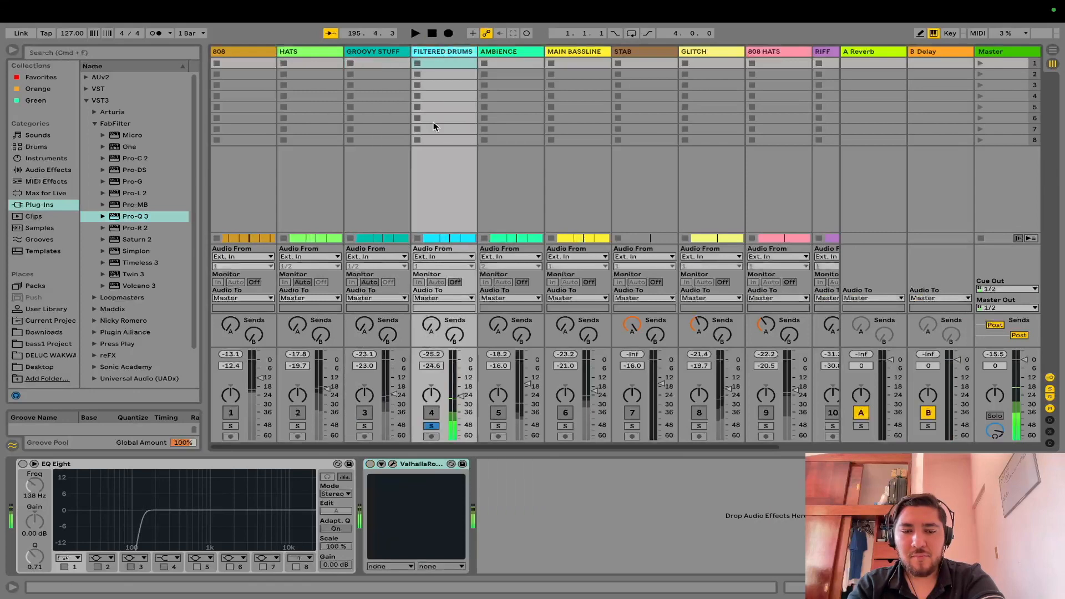
double_click(122, 217)
click(379, 240)
drag(442, 394, 442, 373)
key(super+alt+p)
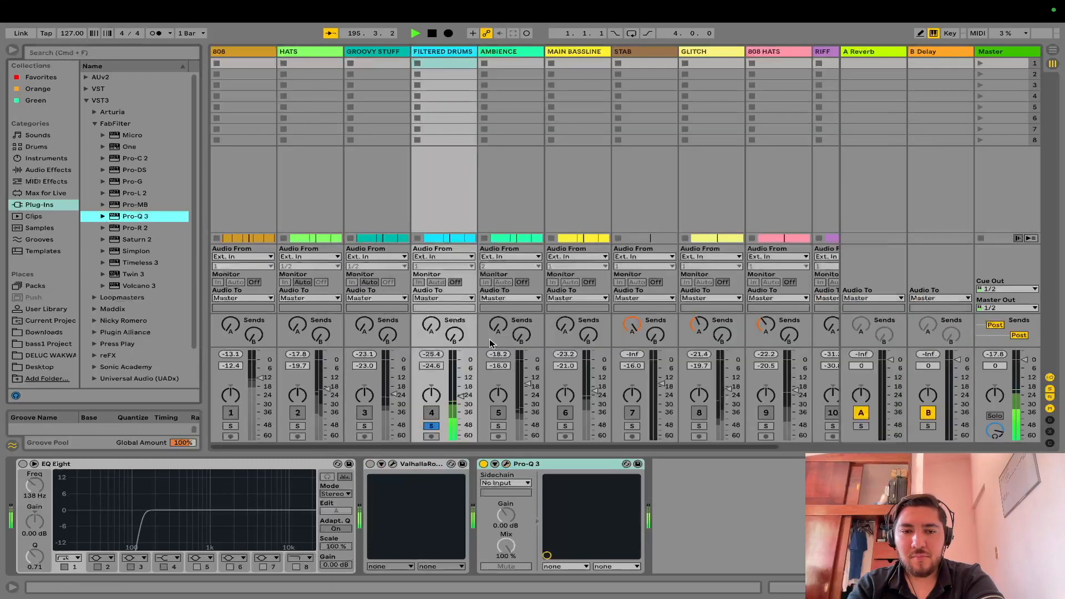
click(432, 426)
click(432, 426)
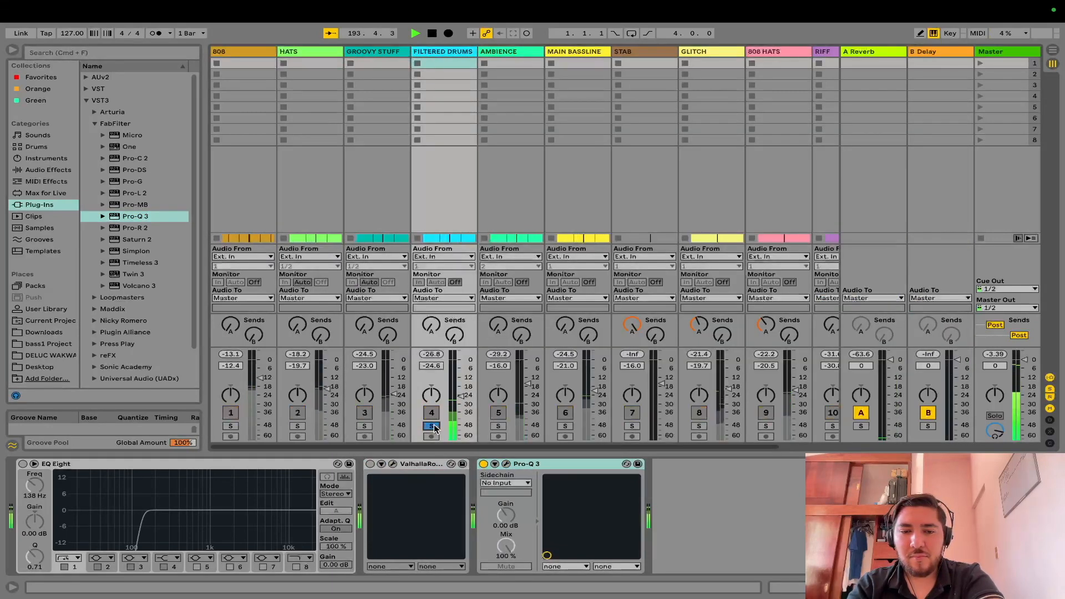
Step: Solo the AMBIENCE track, add Pro-Q 3 with a low cut at about 200 Hz and unsolo the track
click(498, 426)
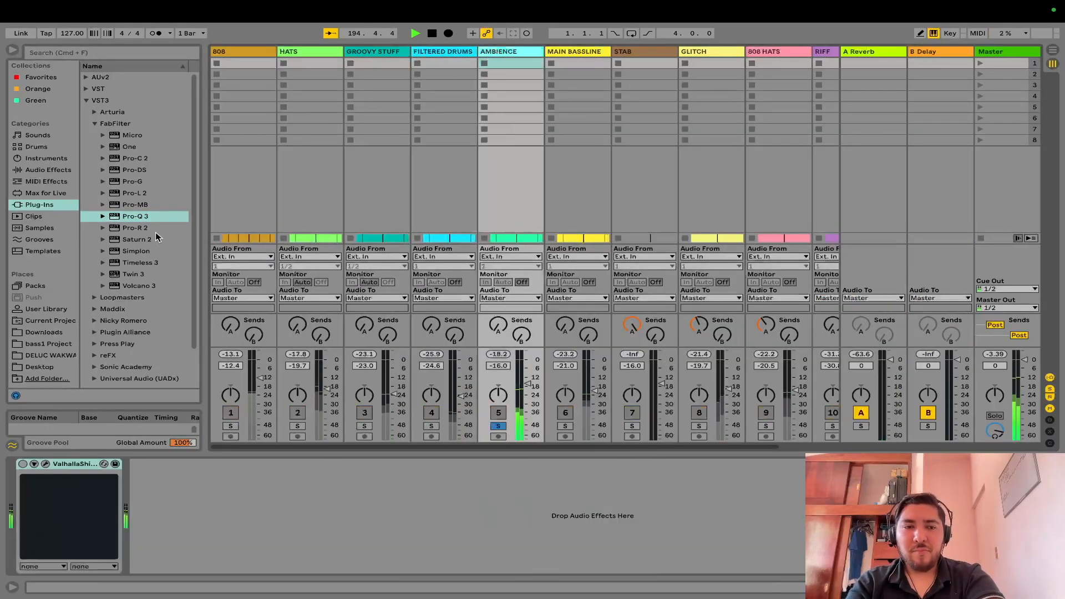
click(140, 217)
double_click(140, 217)
click(367, 246)
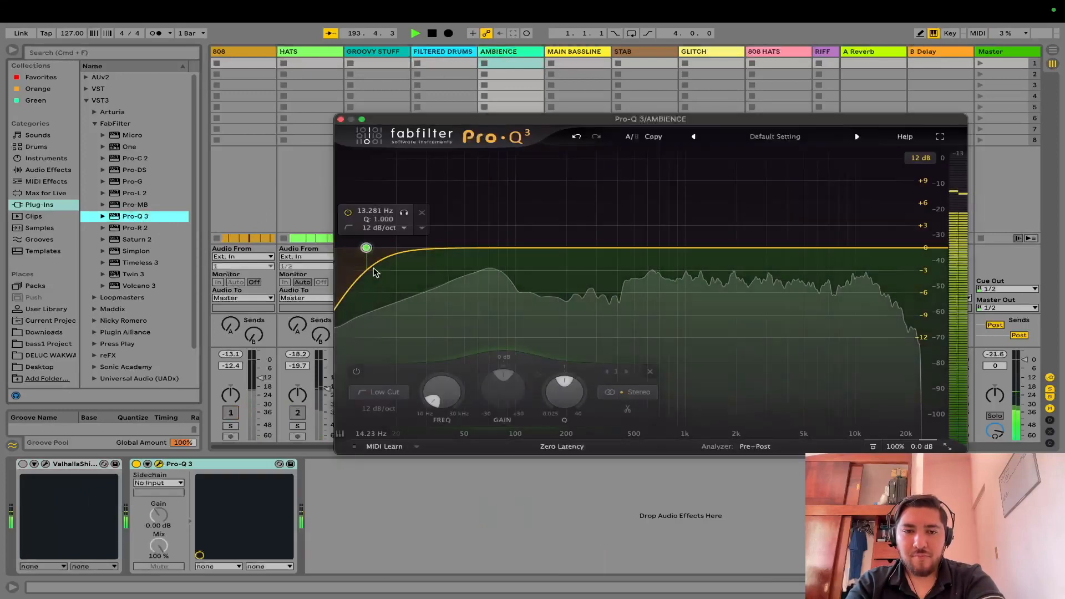
drag(443, 395, 474, 283)
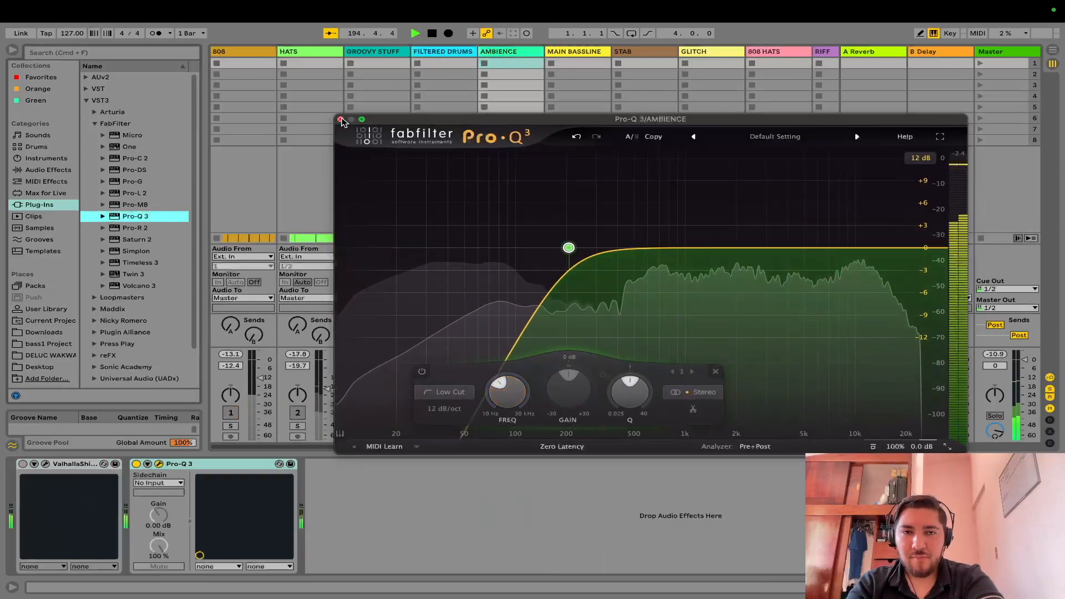
click(341, 119)
click(498, 426)
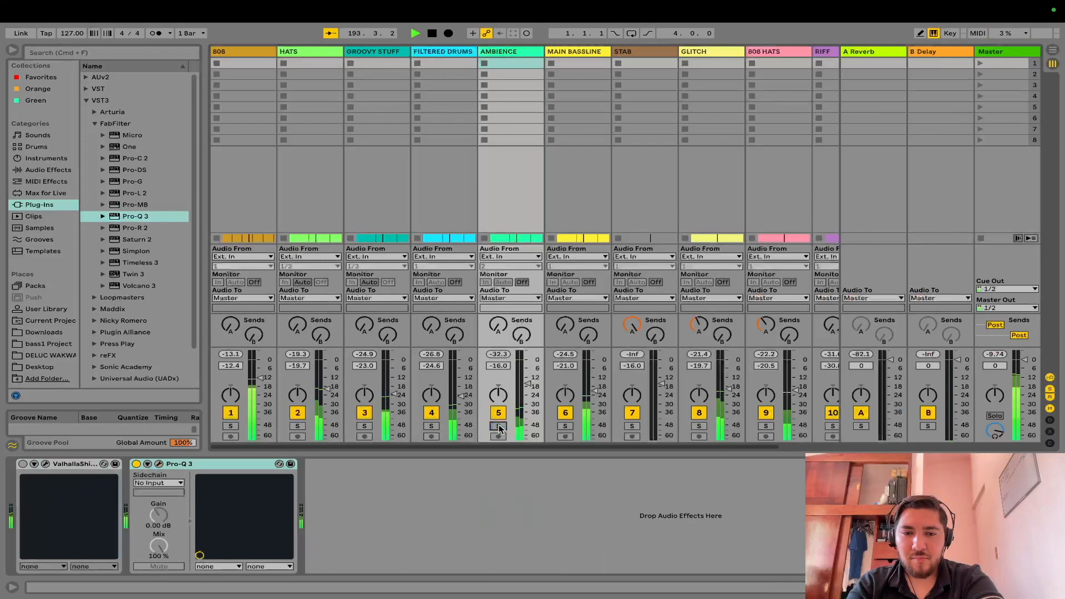
Step: Solo MAIN BASSLINE and add Pro-Q 3 with a low cut, a +2.58 dB bell at 210 Hz and a cut at a higher frequency
click(566, 426)
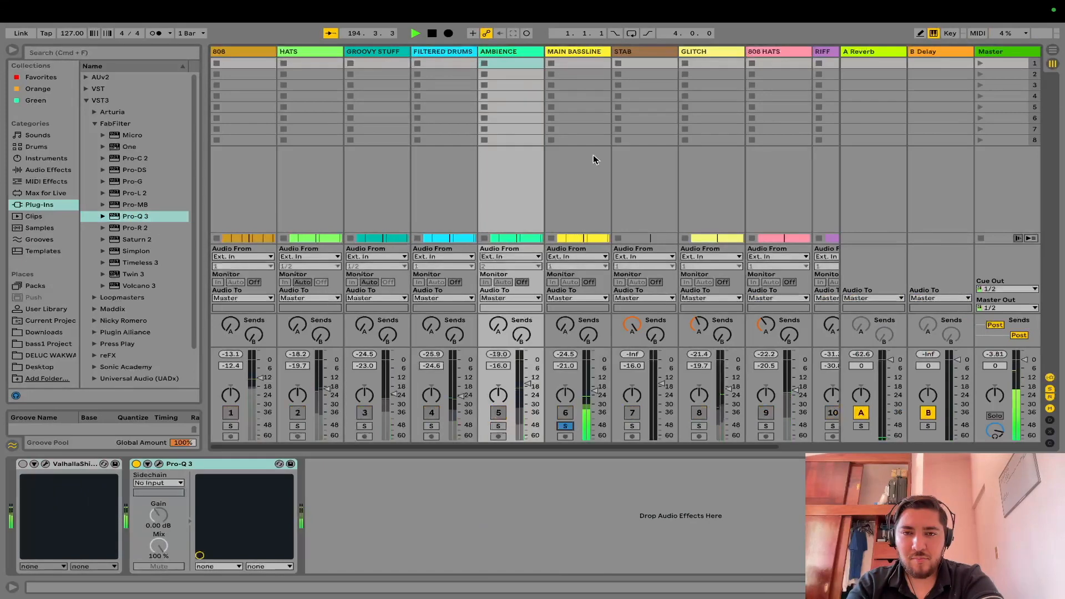
click(578, 53)
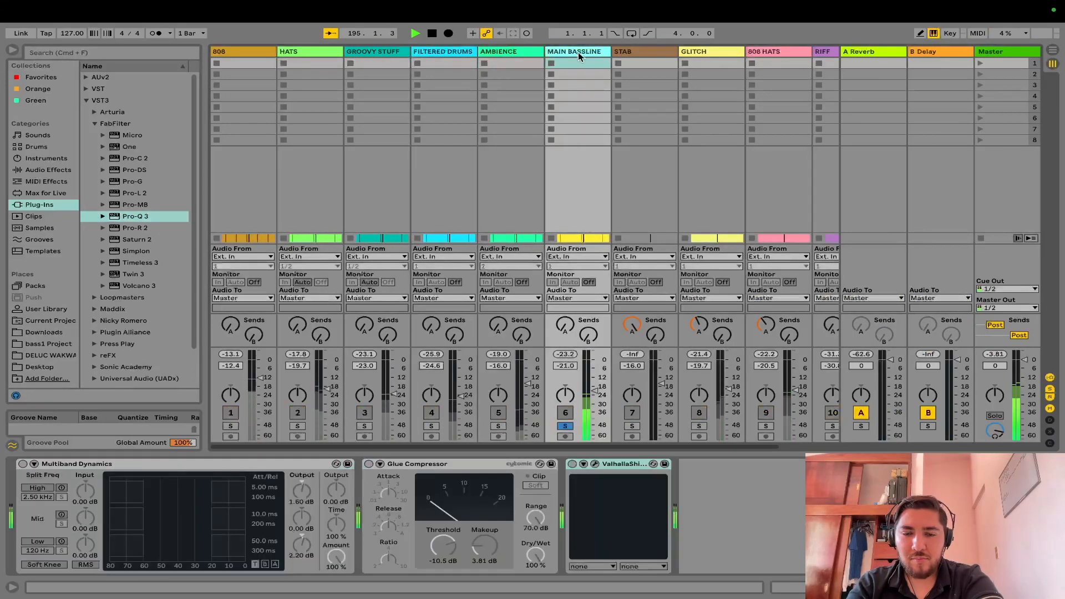
double_click(111, 220)
click(368, 254)
drag(451, 259, 574, 235)
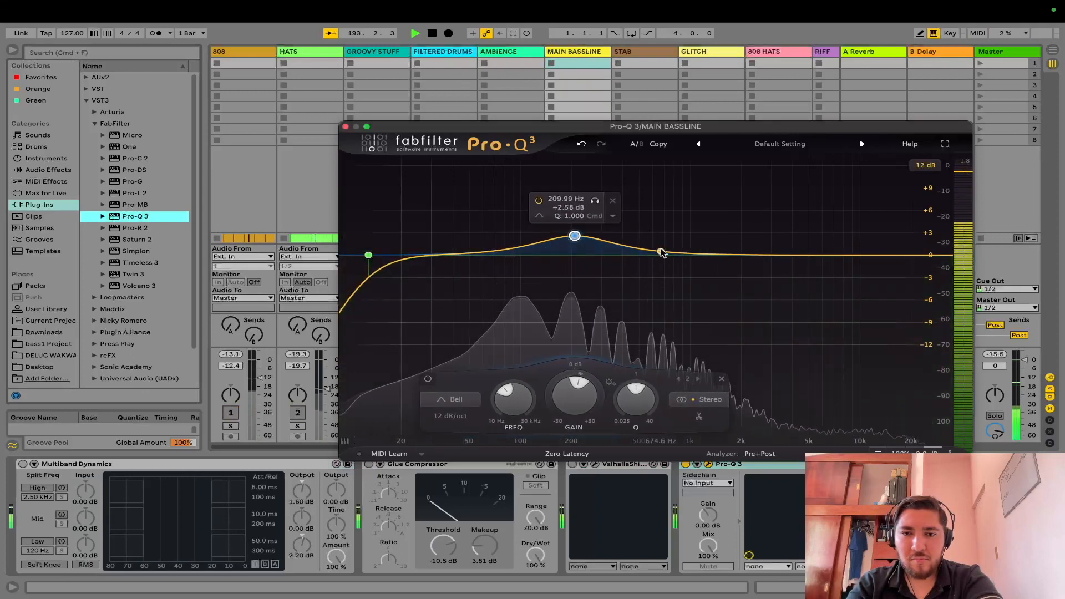
drag(661, 253, 725, 294)
key(super+alt+p)
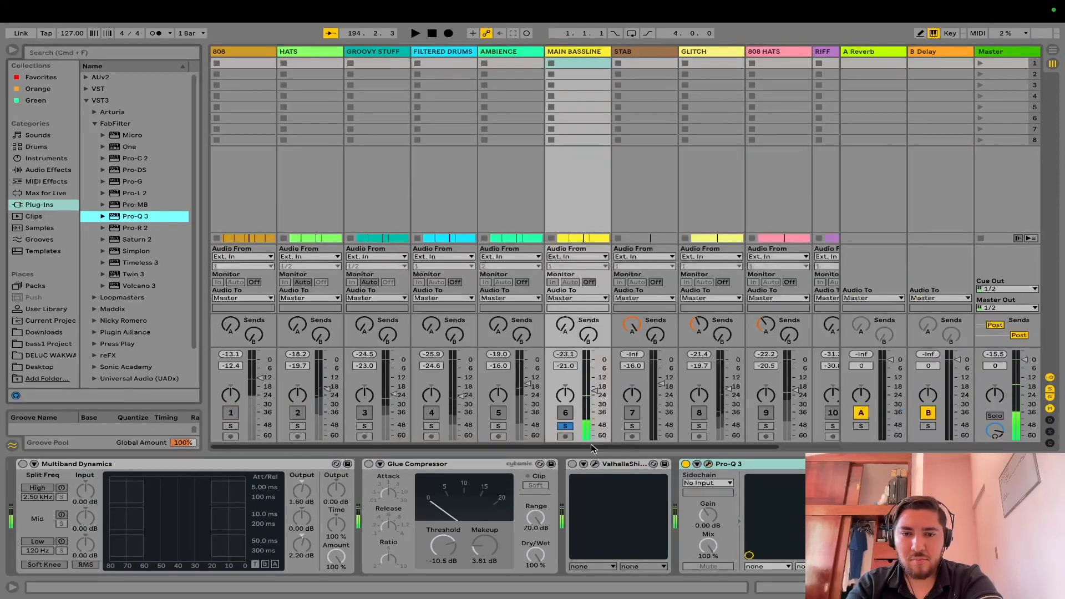
Step: Unsolo MAIN BASSLINE and set its volume to -19.0 dB, and set the GLITCH volume to -21.8 dB with GLITCH briefly soloed
click(565, 425)
key(space)
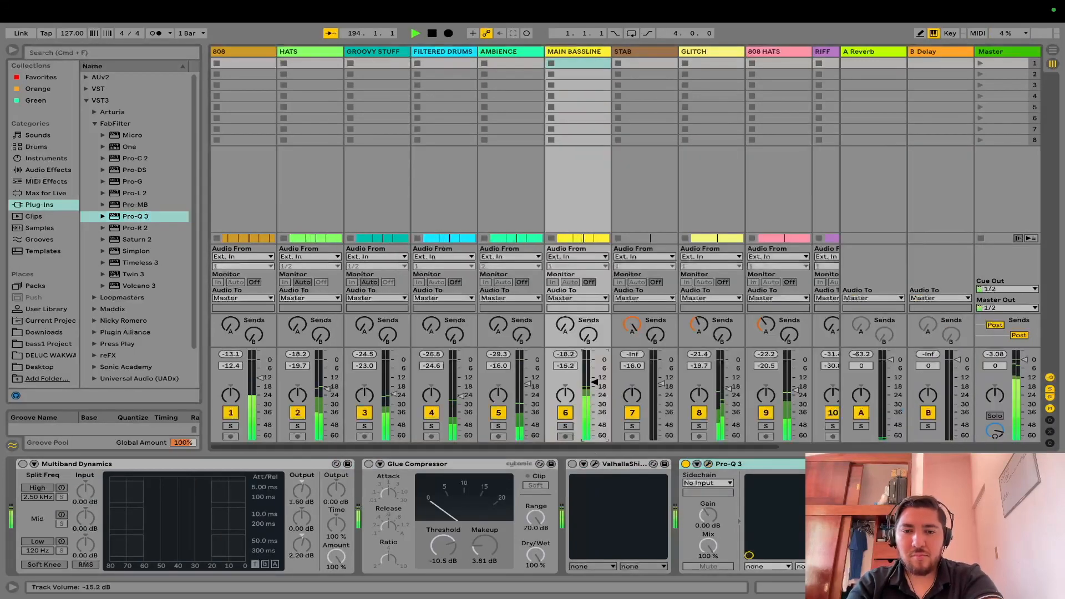
click(699, 425)
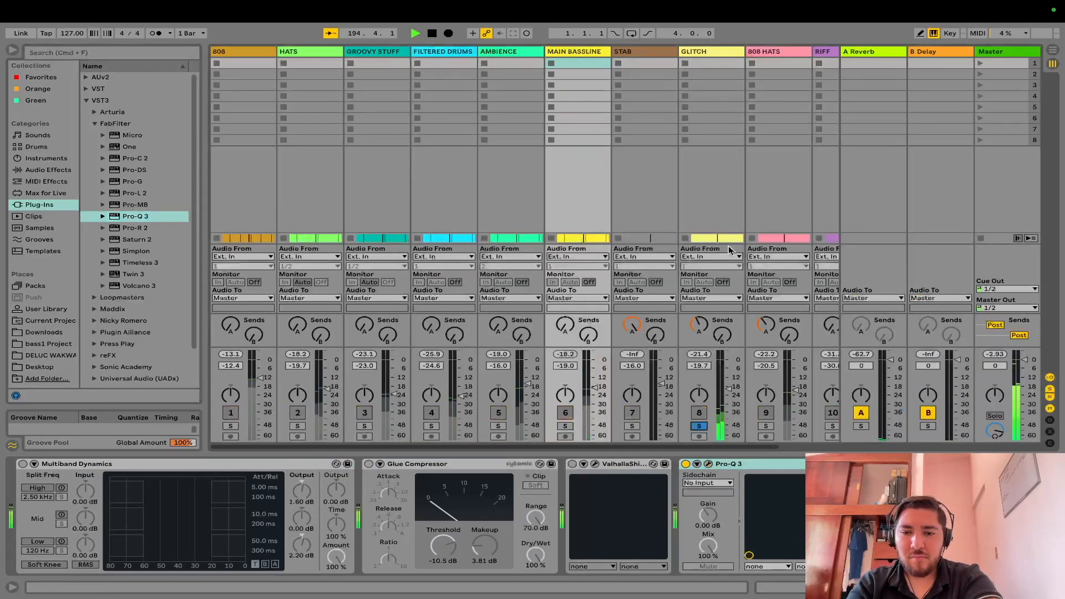
click(689, 52)
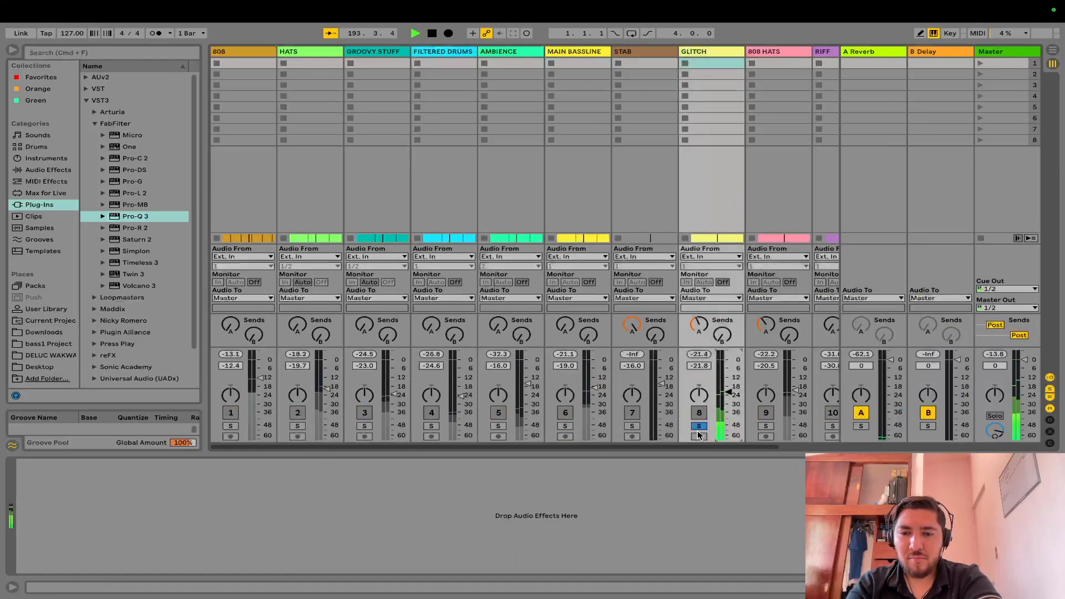
scroll(746, 444, right, 5)
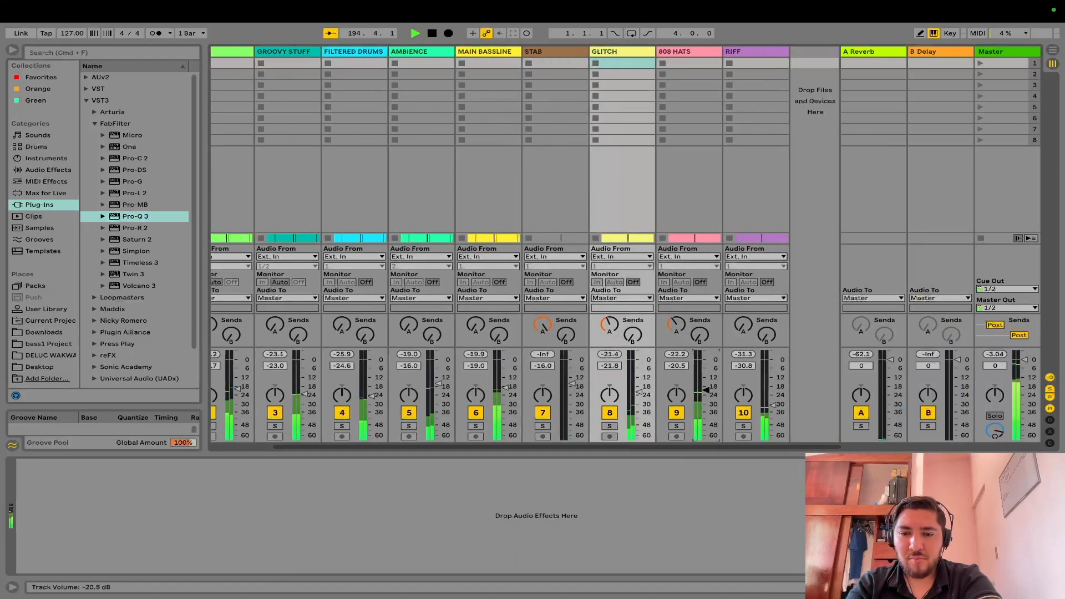
Step: Add Pro-R 2 to the GLITCH track, and set the 808 HATS volume to -14.0 dB and the GLITCH volume to -26.2 dB
double_click(141, 227)
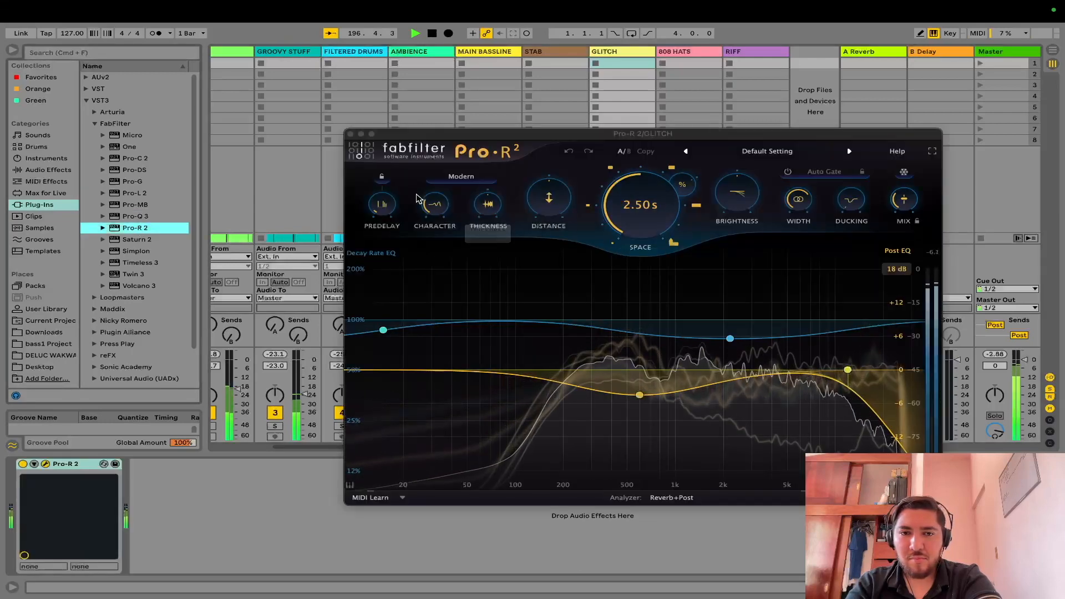
click(350, 135)
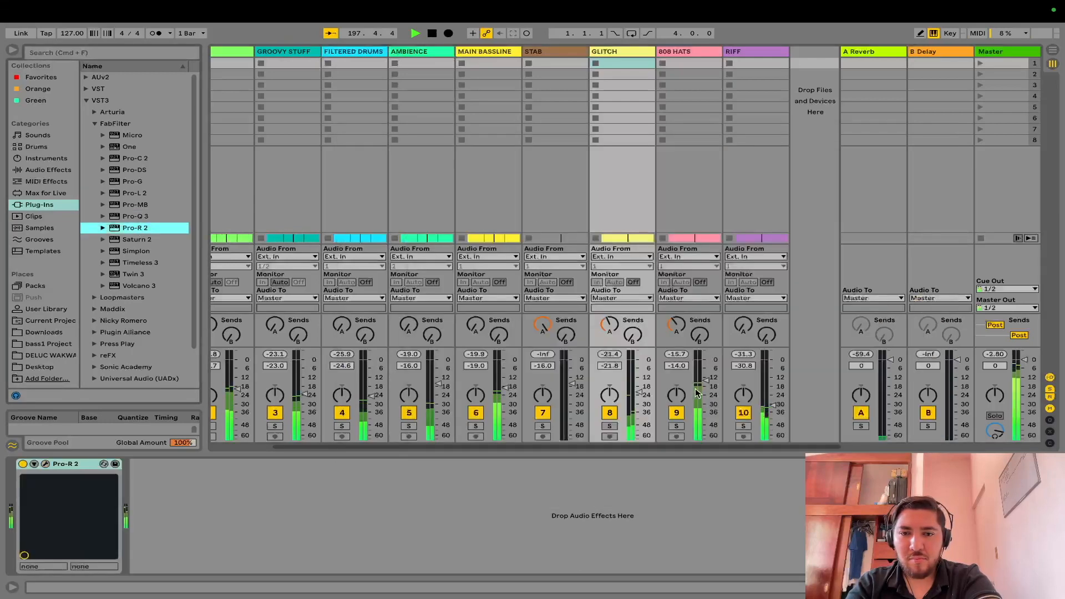
drag(630, 395, 629, 400)
Step: Add Pro-R 2 with its default setting to the 808 HATS track and close the reverb window
click(692, 59)
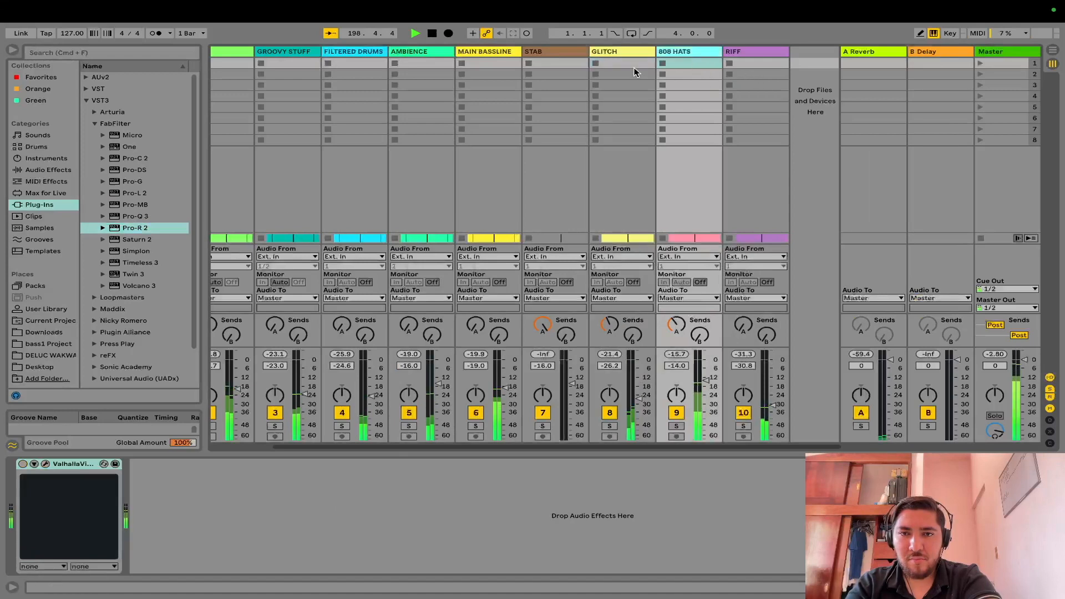
double_click(150, 230)
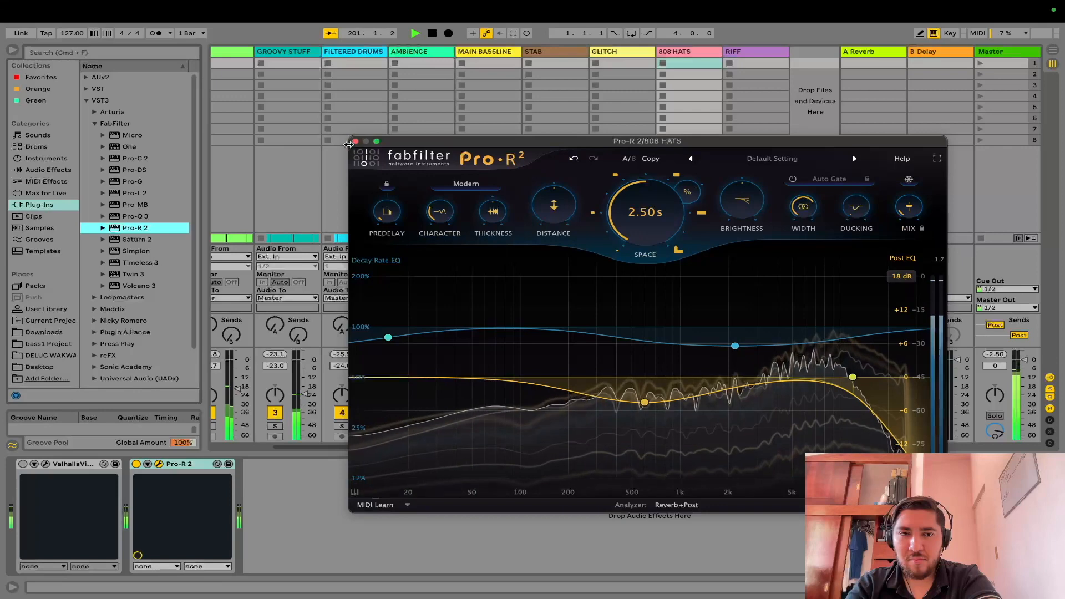
click(355, 142)
Step: Solo the RIFF track and turn on its Echo with reverb at 62 % and dry/wet at 57 %
click(749, 52)
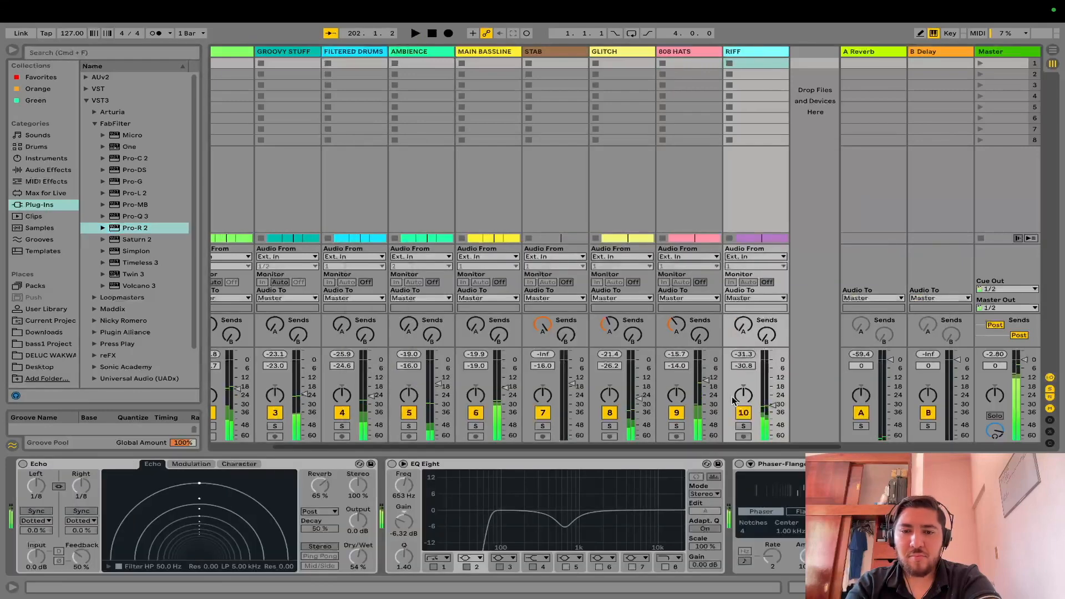
click(743, 426)
click(23, 463)
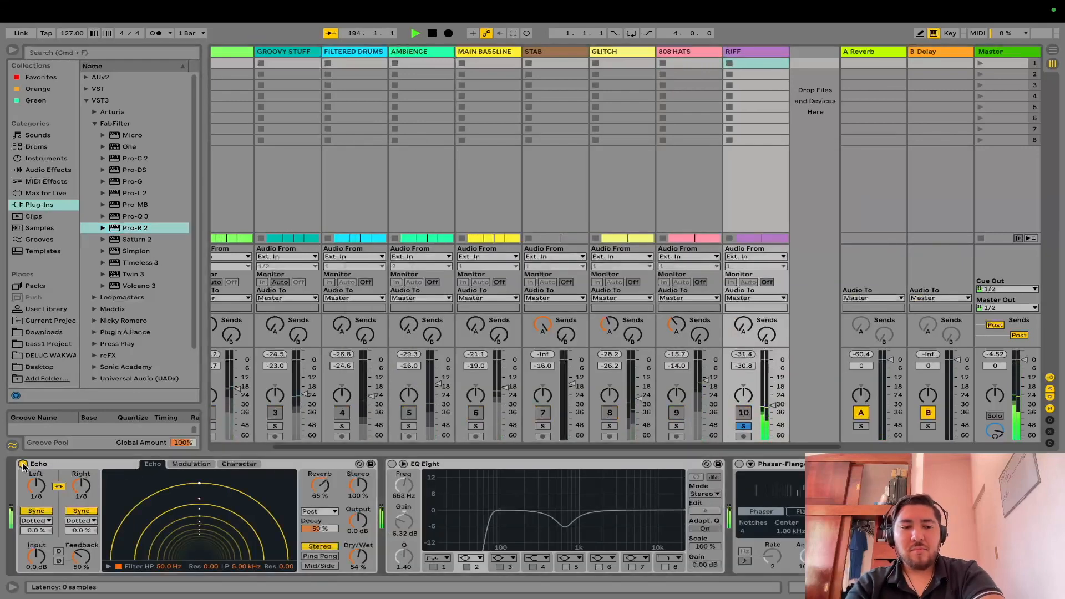
drag(320, 485, 320, 489)
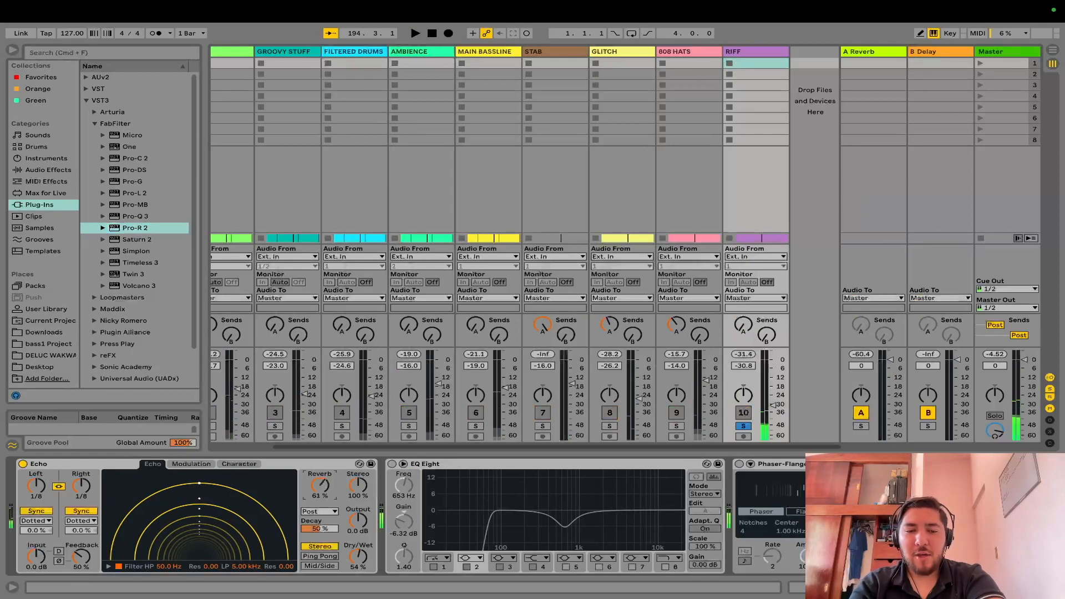
Step: Turn on EQ Eight and Phaser-Flanger on RIFF, and unsolo the track with its volume at -24.6 dB
click(392, 464)
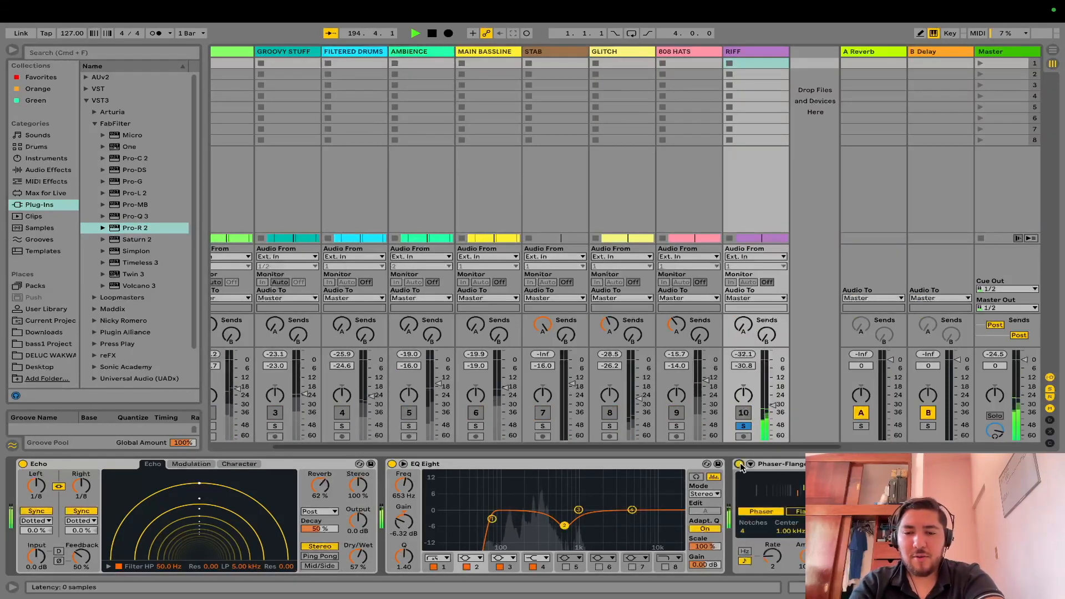
drag(773, 405, 772, 404)
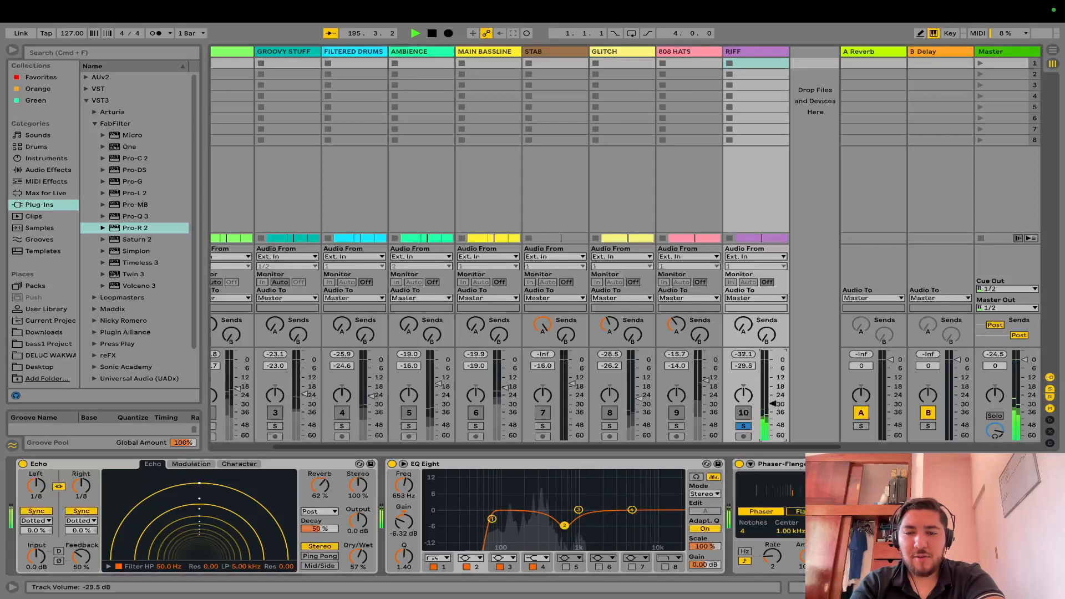
click(743, 425)
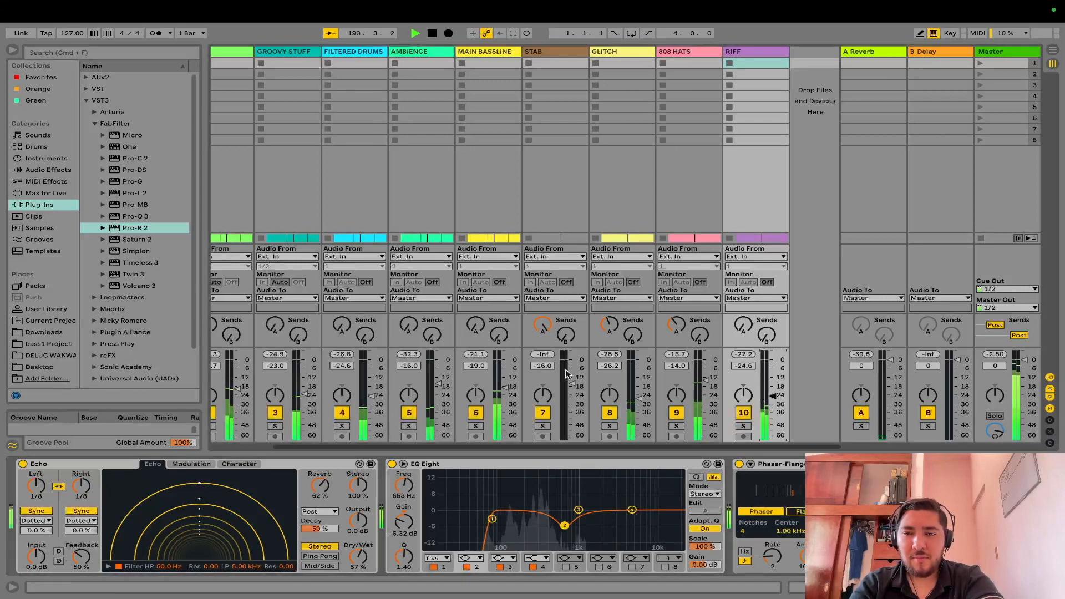
Step: Open the Wave Observer display on the Master track and delete the Spectrum device in front of the Limiter
click(998, 51)
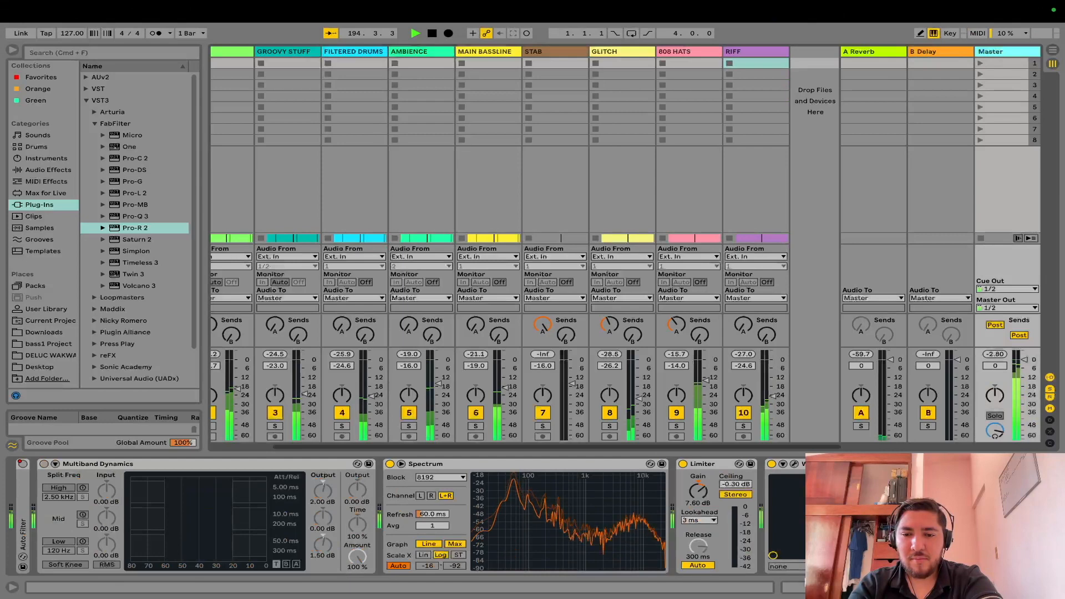
click(795, 463)
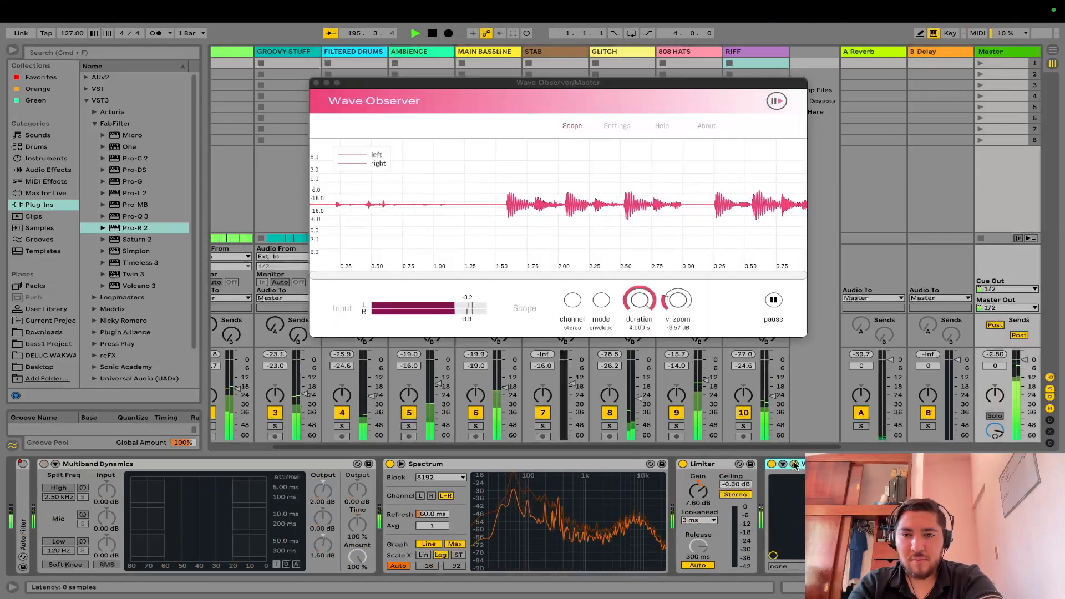
click(516, 465)
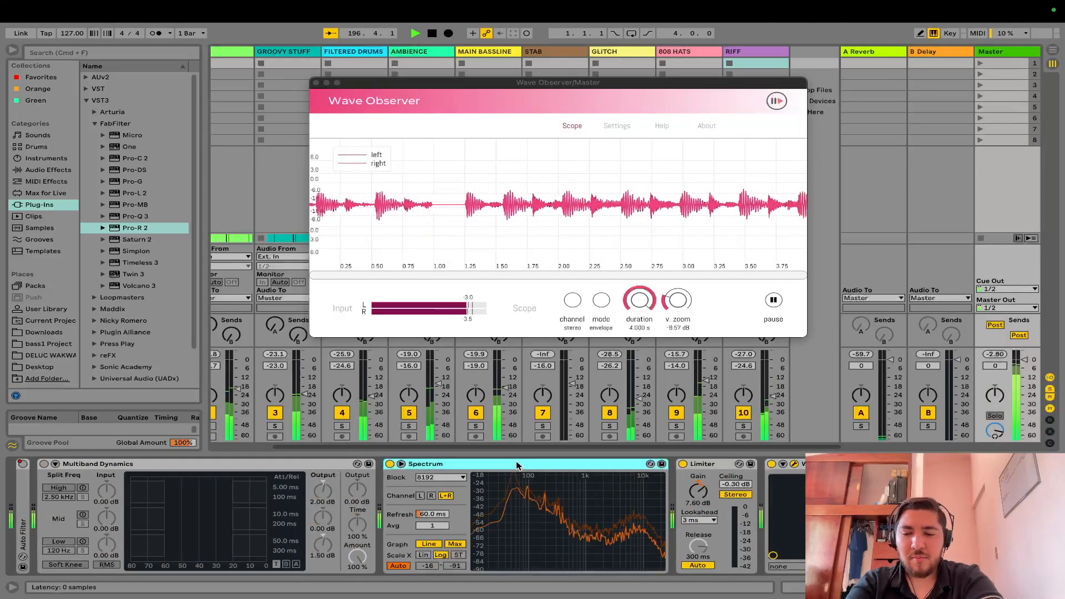
key(Delete)
Step: Add a new Spectrum after Wave Observer on the Master track and set its block size to 16384
click(44, 171)
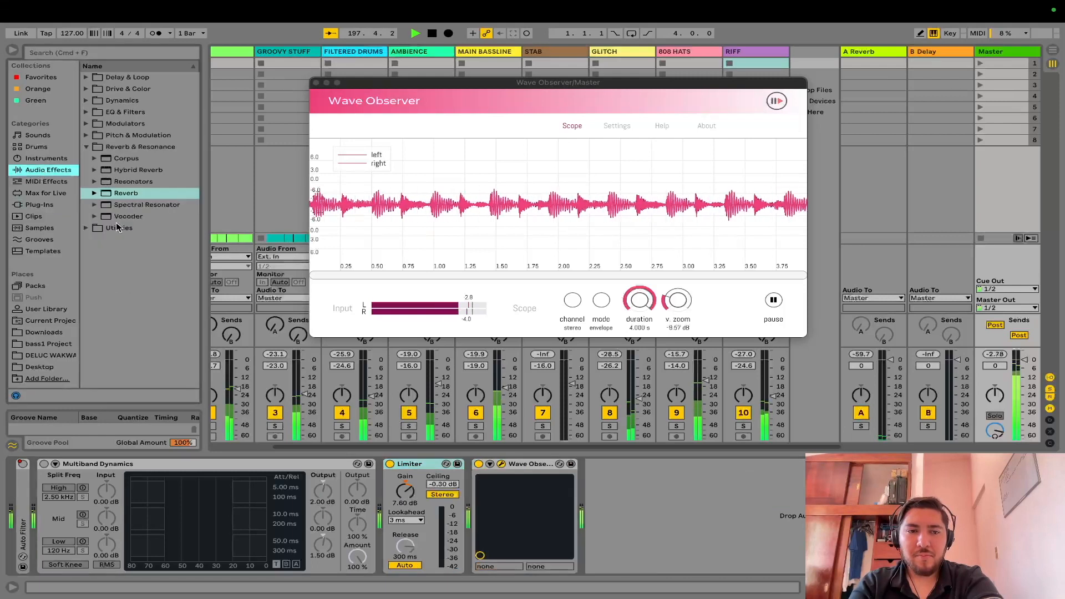
click(106, 227)
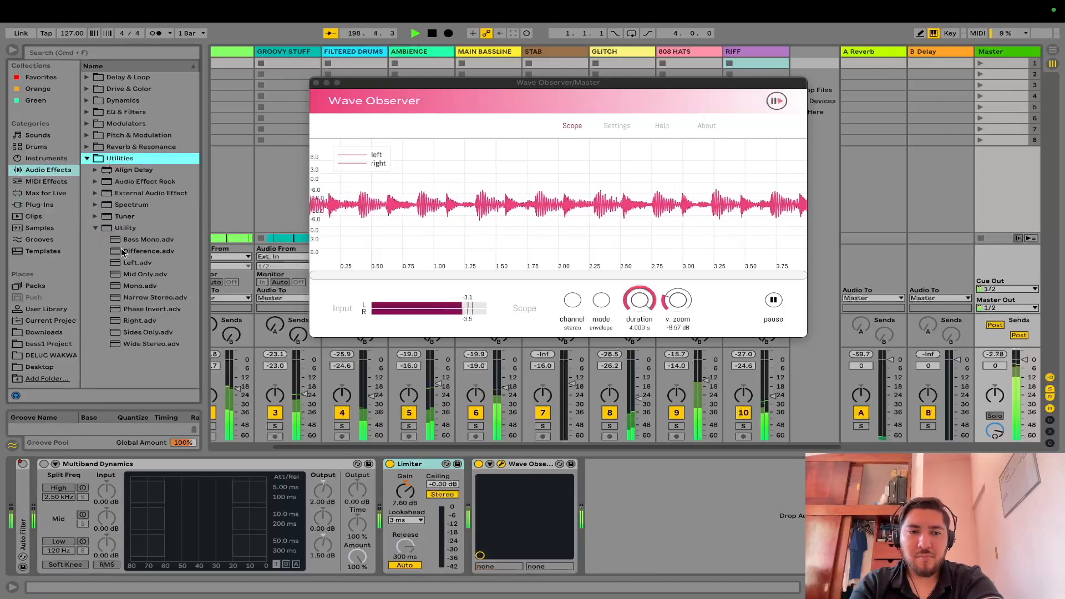
drag(131, 205, 587, 510)
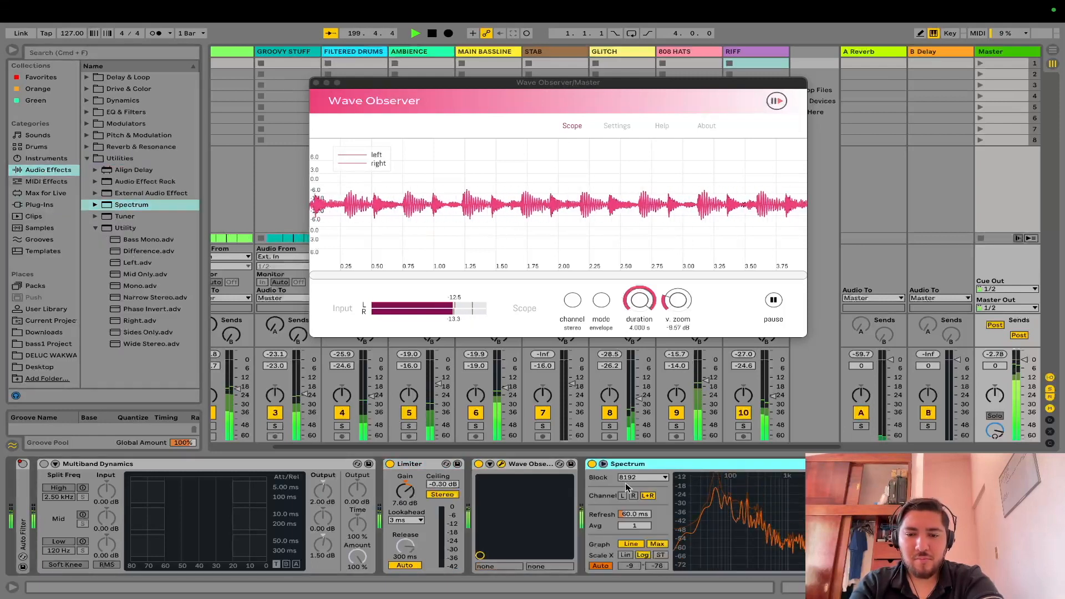
click(643, 478)
click(635, 514)
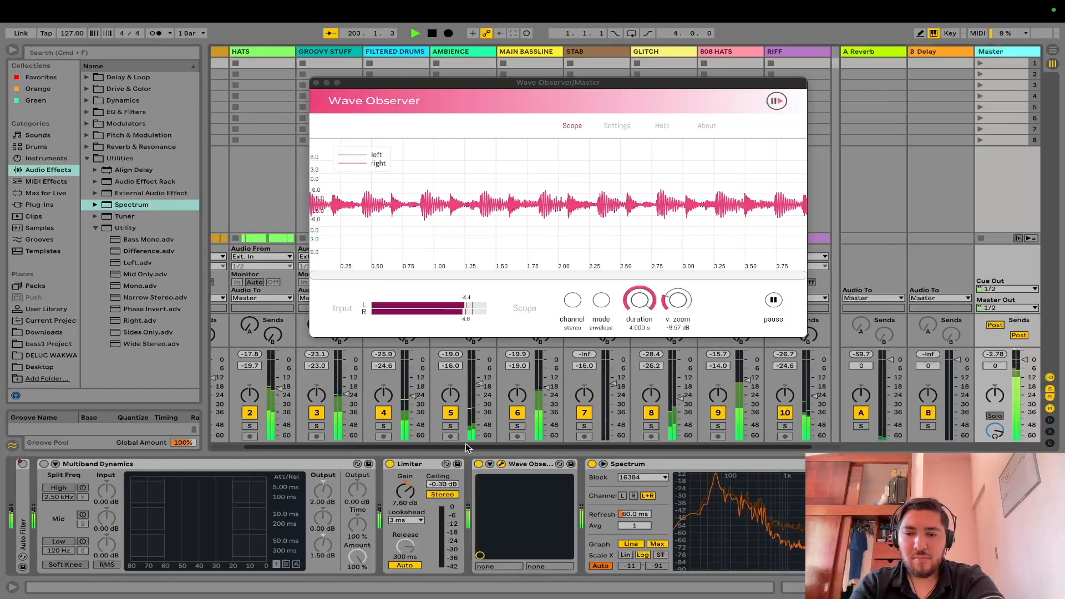
Step: Raise the RIFF track volume to -22.0 dB
drag(773, 396, 773, 386)
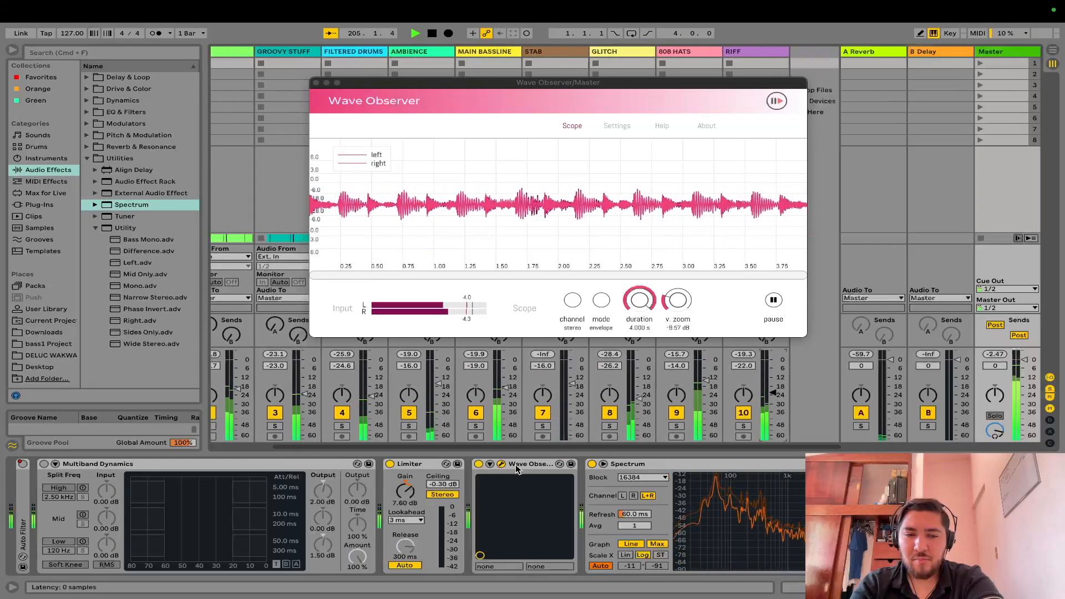
drag(487, 447, 388, 446)
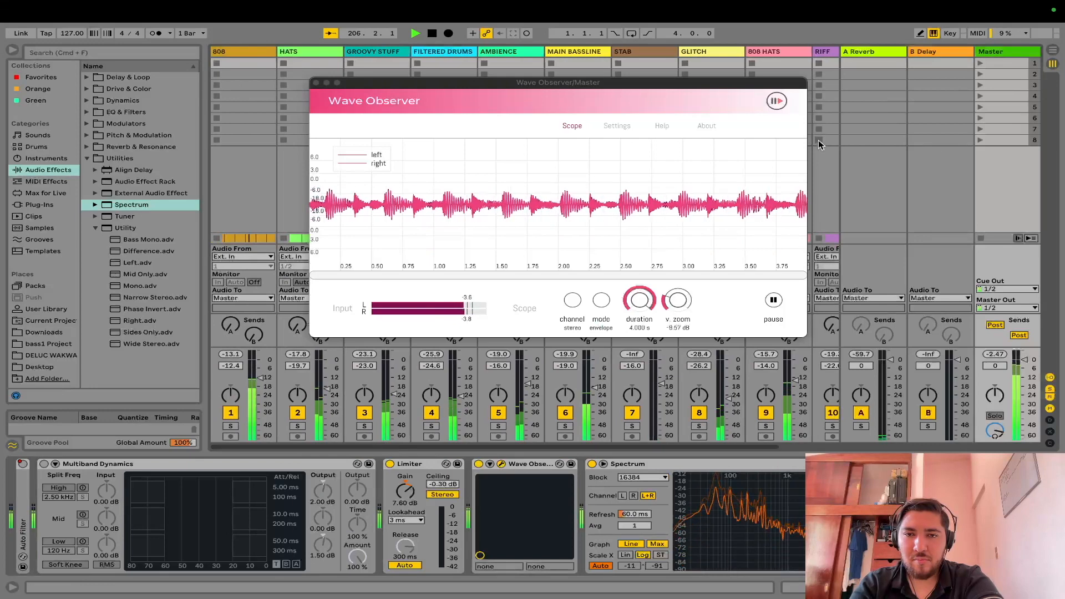
Step: In the Arrangement view, play from the STAB clips at bar 161 and set the STAB volume to -17.6 dB
click(1053, 51)
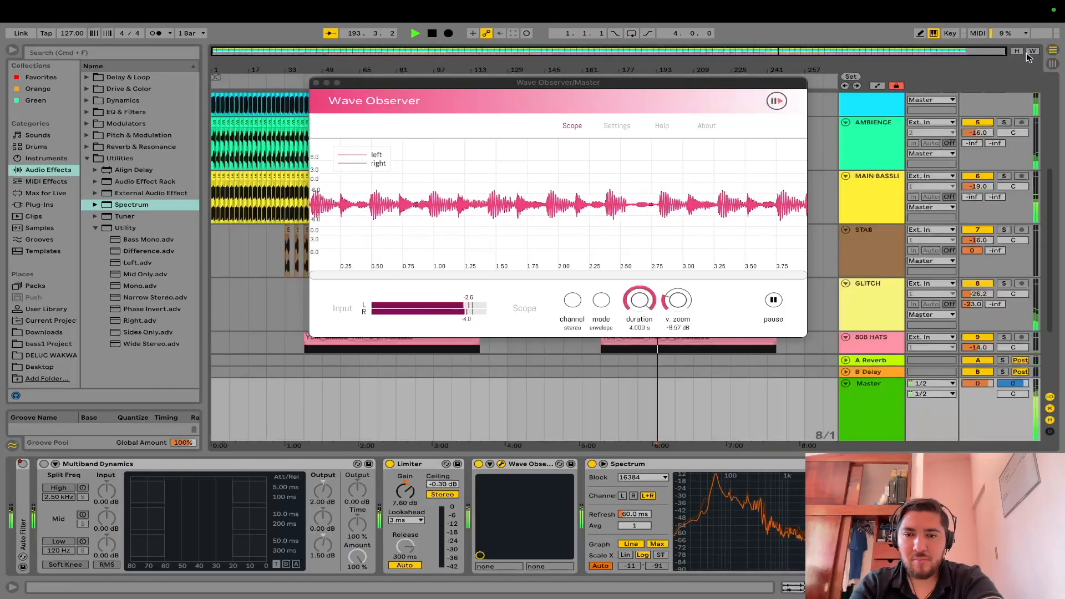
drag(699, 82, 267, 108)
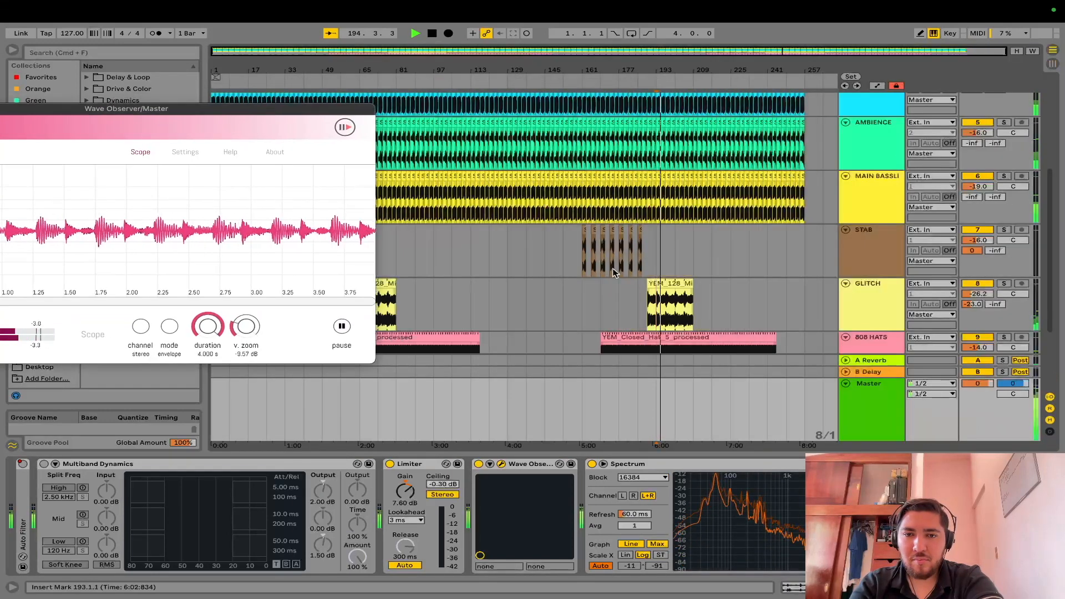
click(582, 273)
click(869, 425)
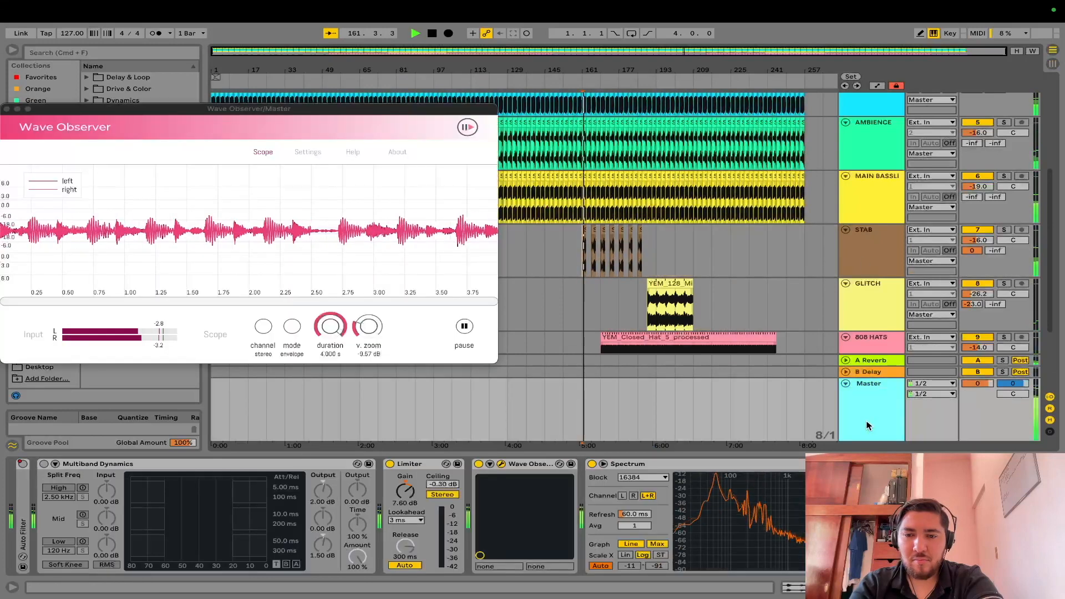
drag(969, 241, 963, 256)
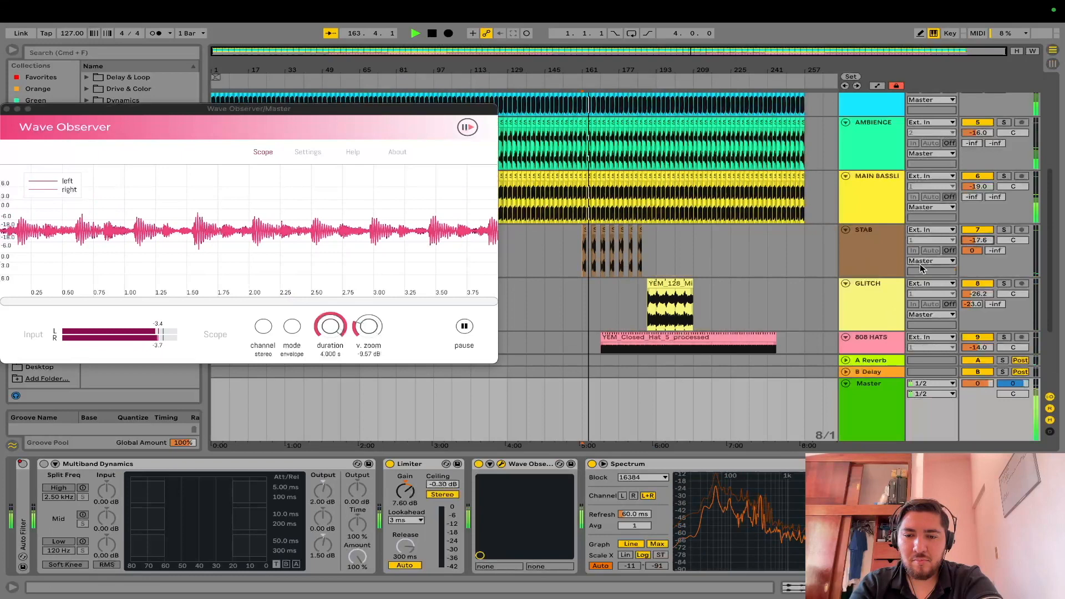
key(space)
key(space)
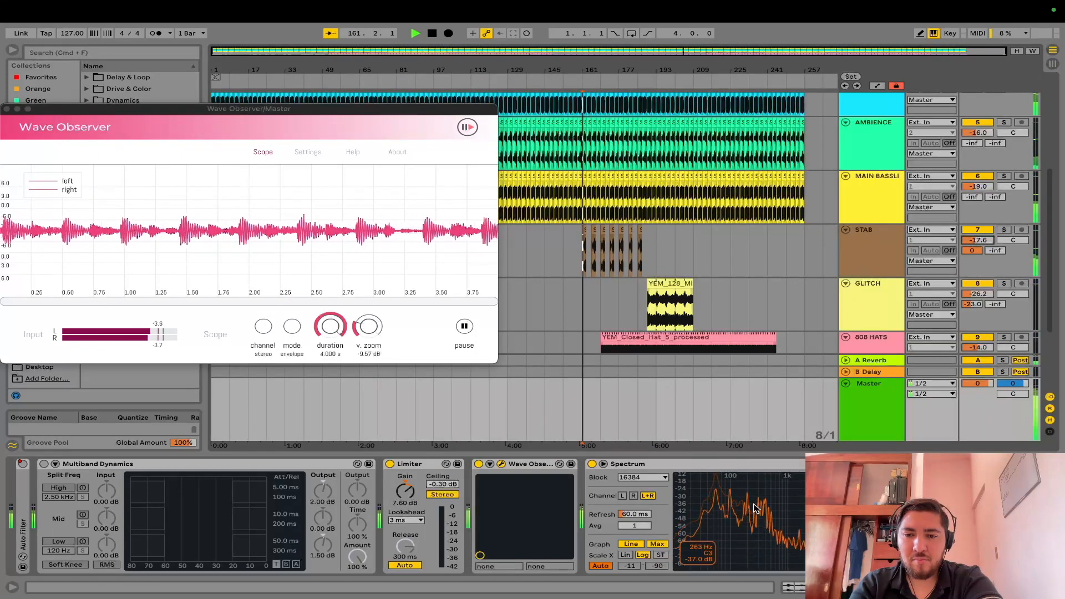
Step: Delete the Master track's Spectrum and add a fresh one after Wave Observer, moving the Wave Observer window back into view
click(778, 460)
key(Delete)
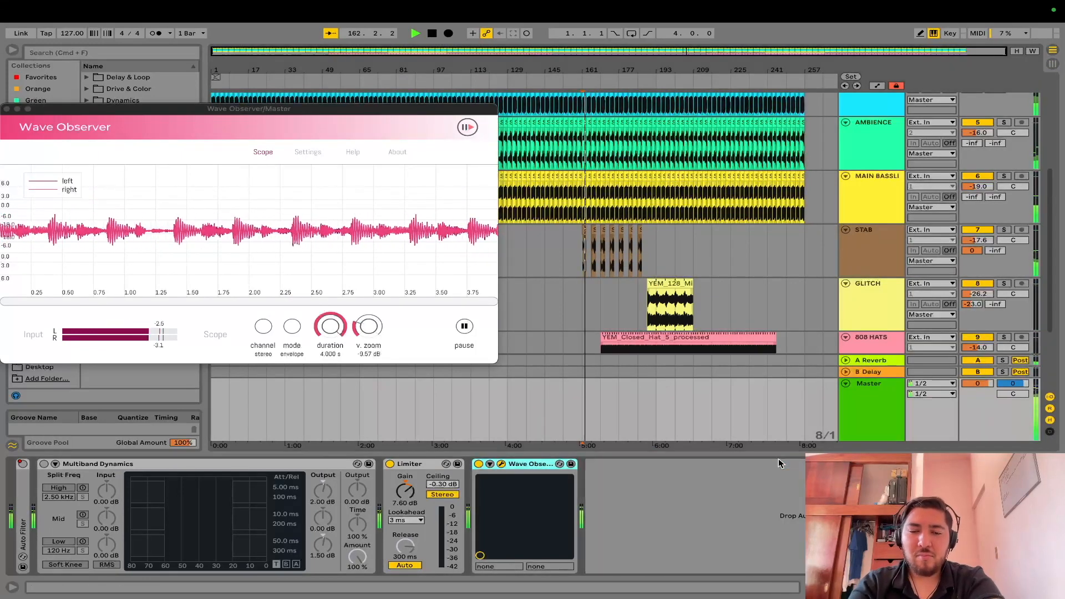
drag(251, 106, 579, 86)
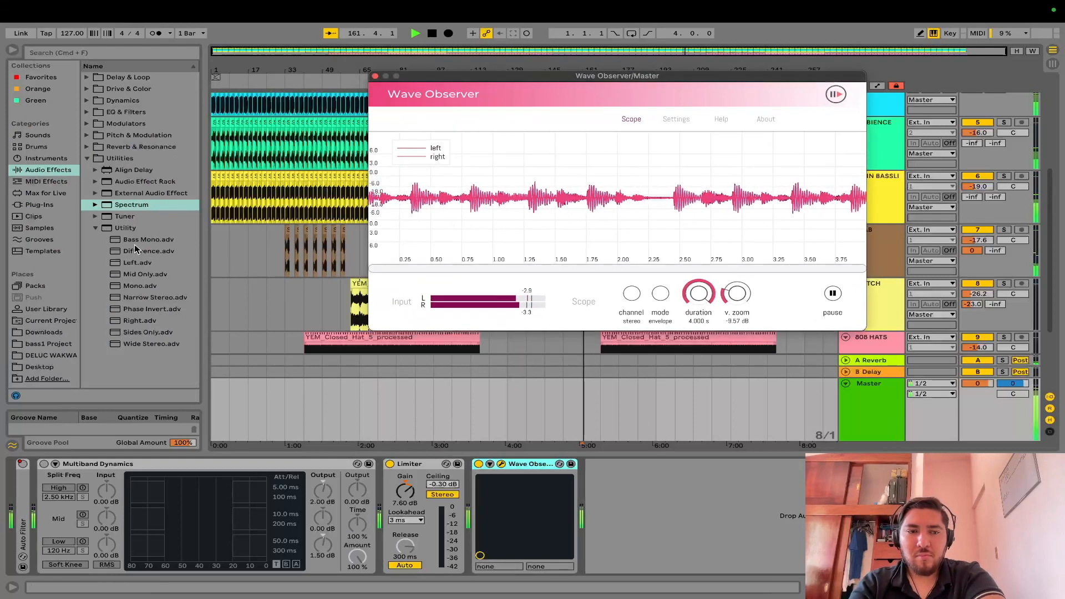
double_click(132, 204)
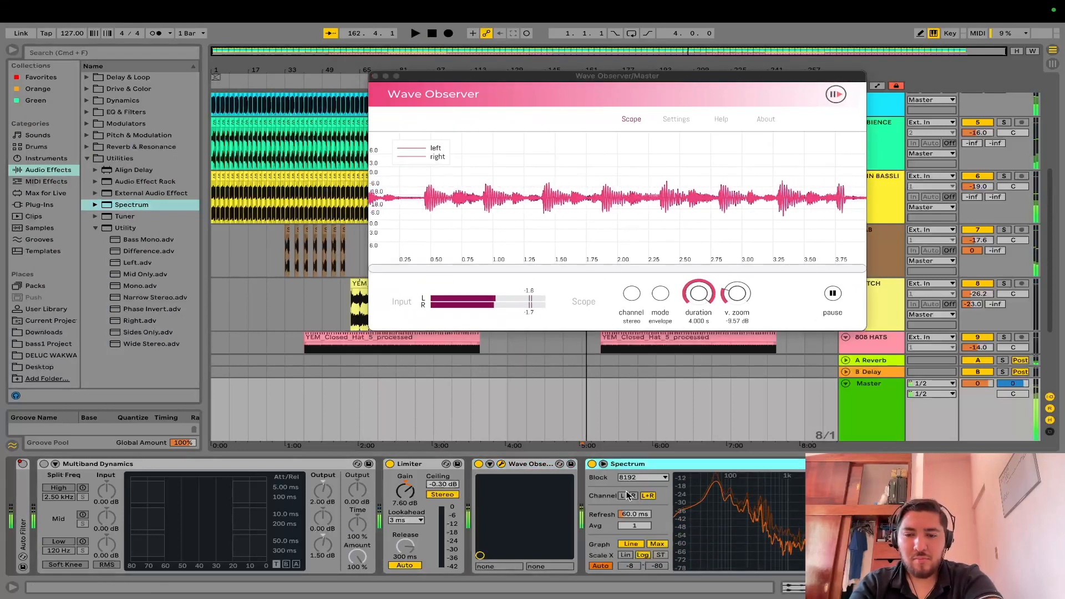
Step: Set the Master Spectrum's block size to 16384 and its graph to Bins, inspect the enlarged spectrum, and stop playback
click(642, 477)
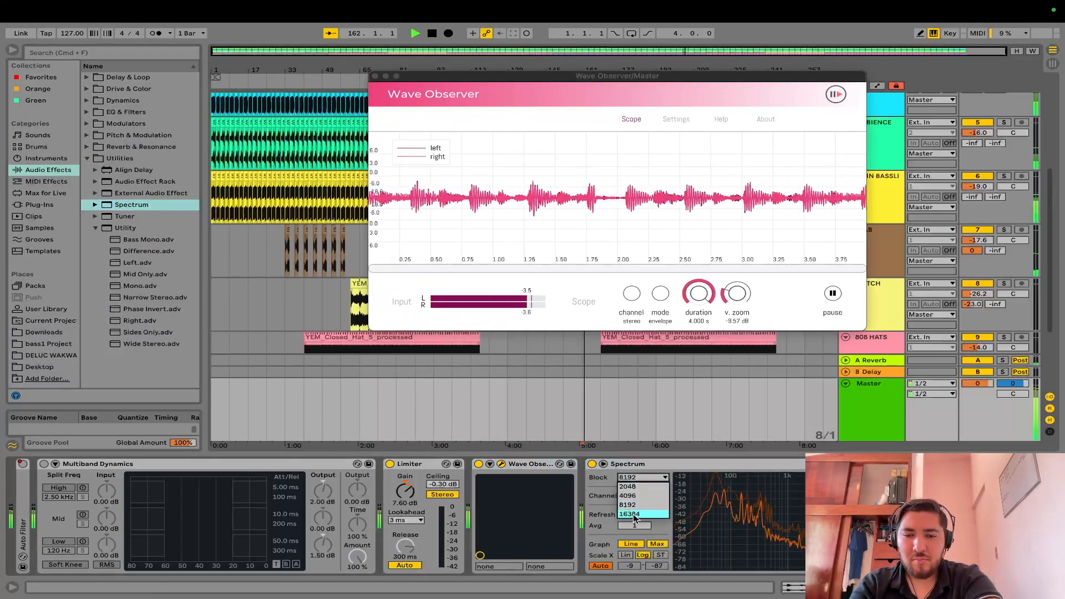
click(632, 514)
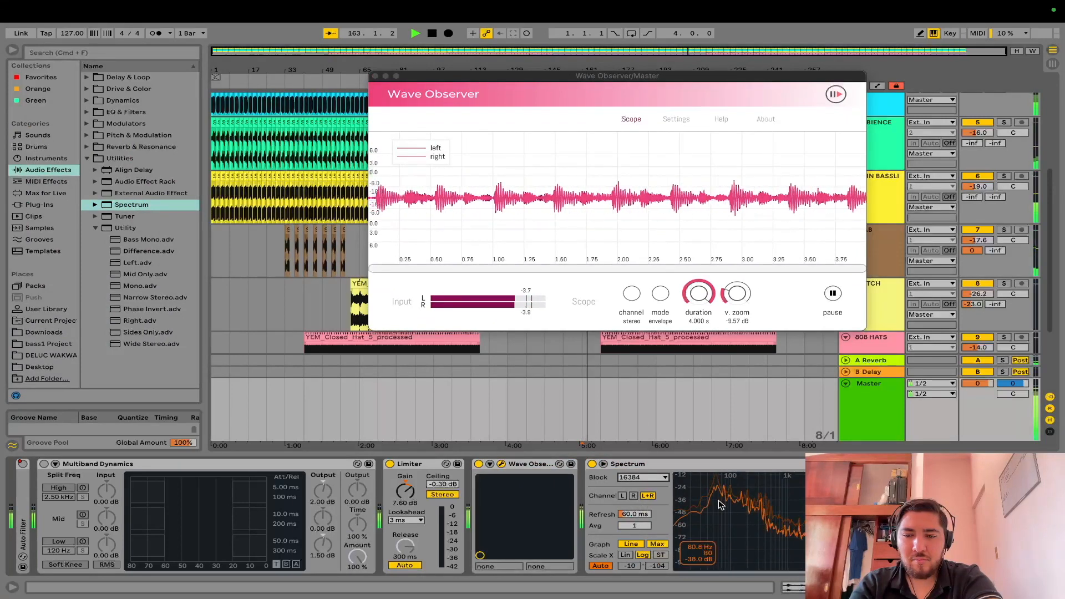
click(631, 544)
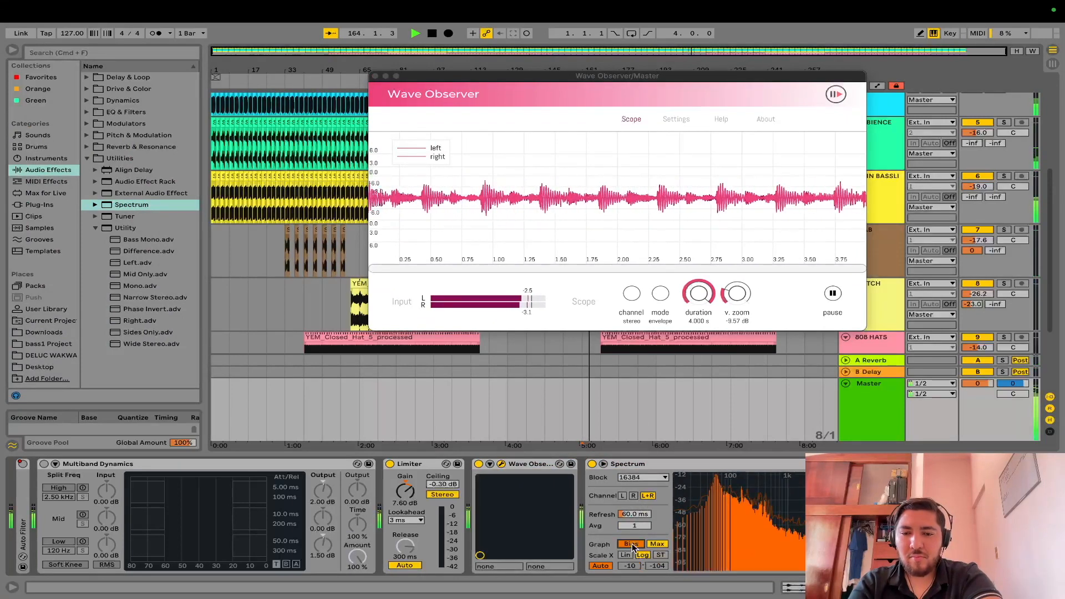
click(604, 464)
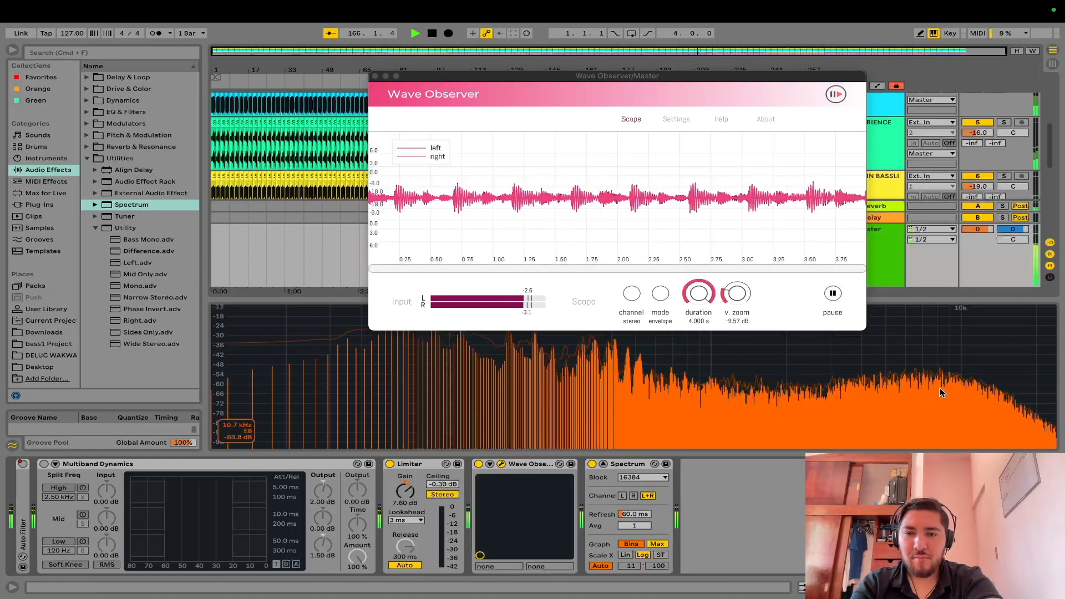
click(603, 465)
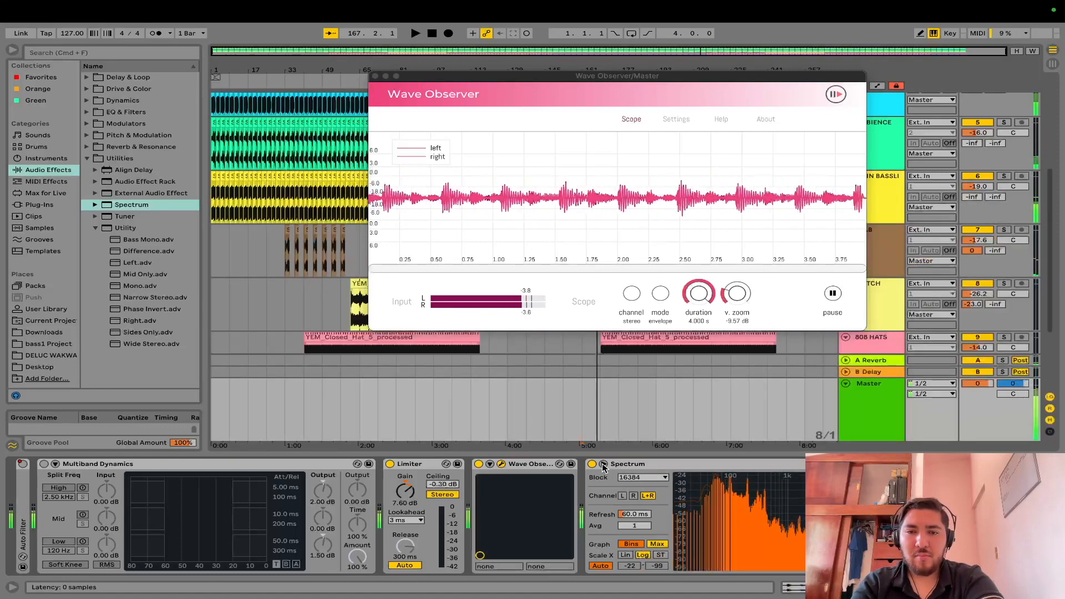
key(space)
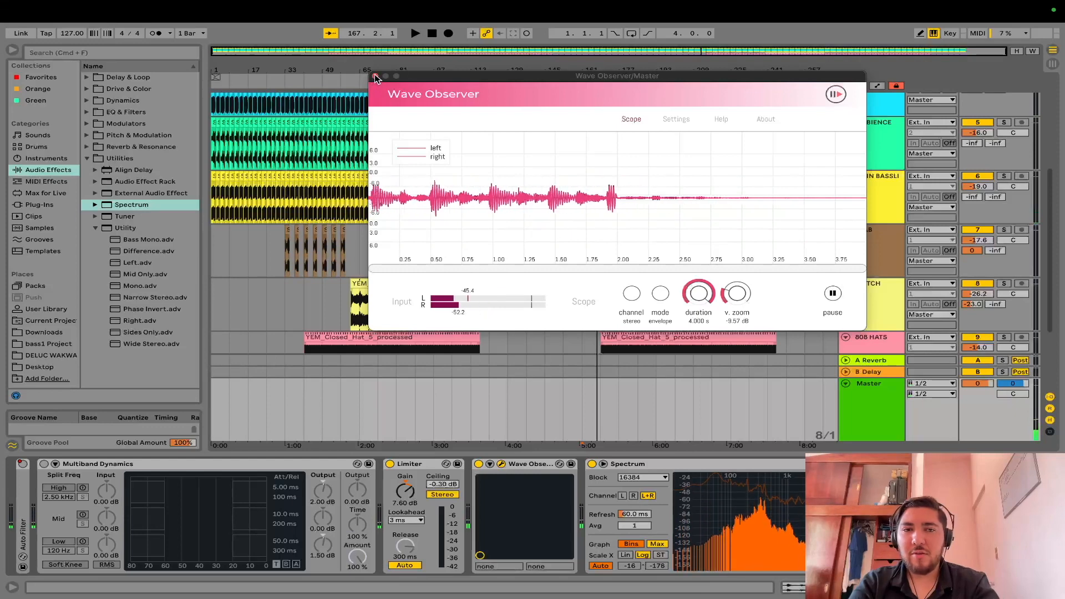
Step: Close the Wave Observer window and save the Live Set as a new version with MIXED added to its file name
click(376, 77)
click(880, 274)
key(super+a)
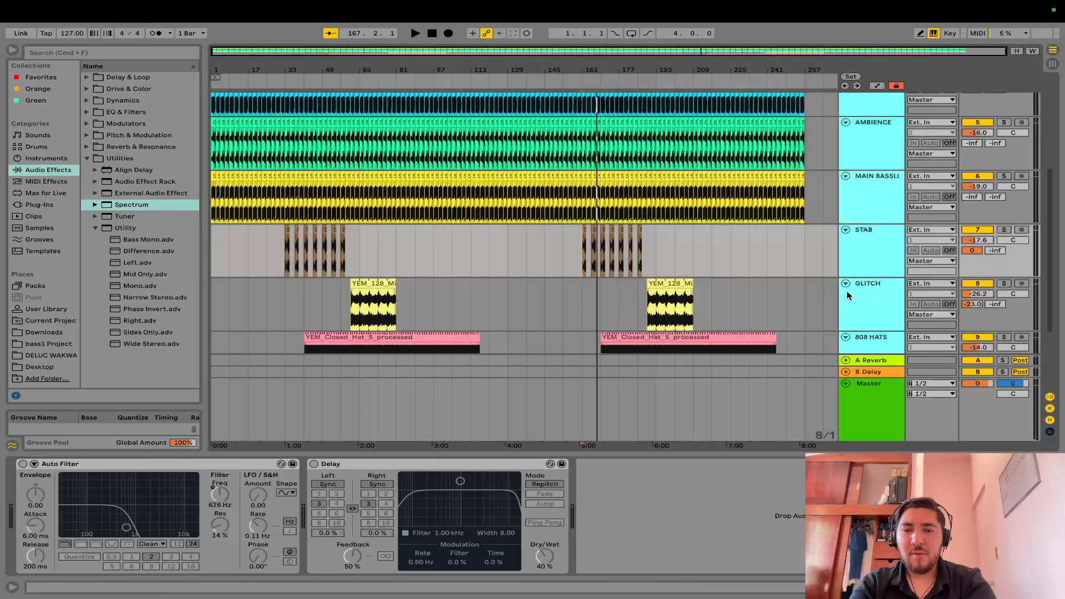
click(73, 11)
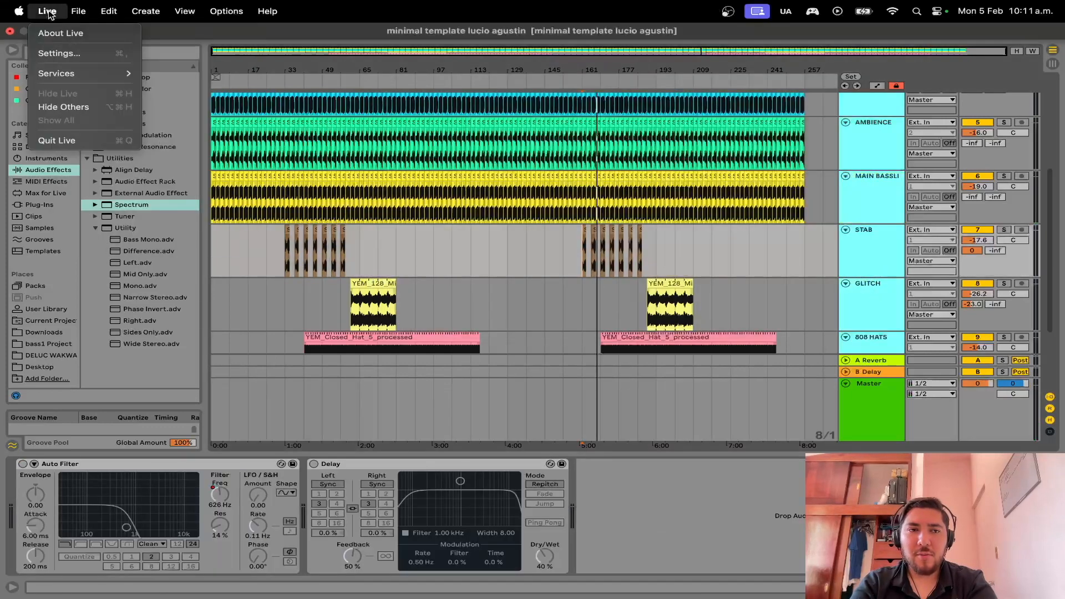
click(121, 146)
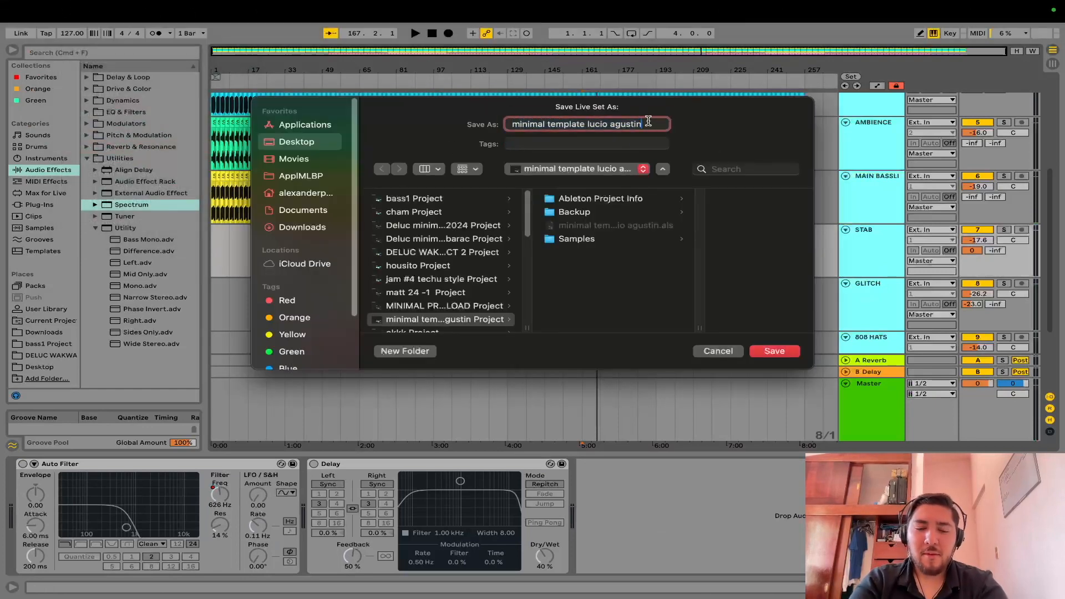
key(Return)
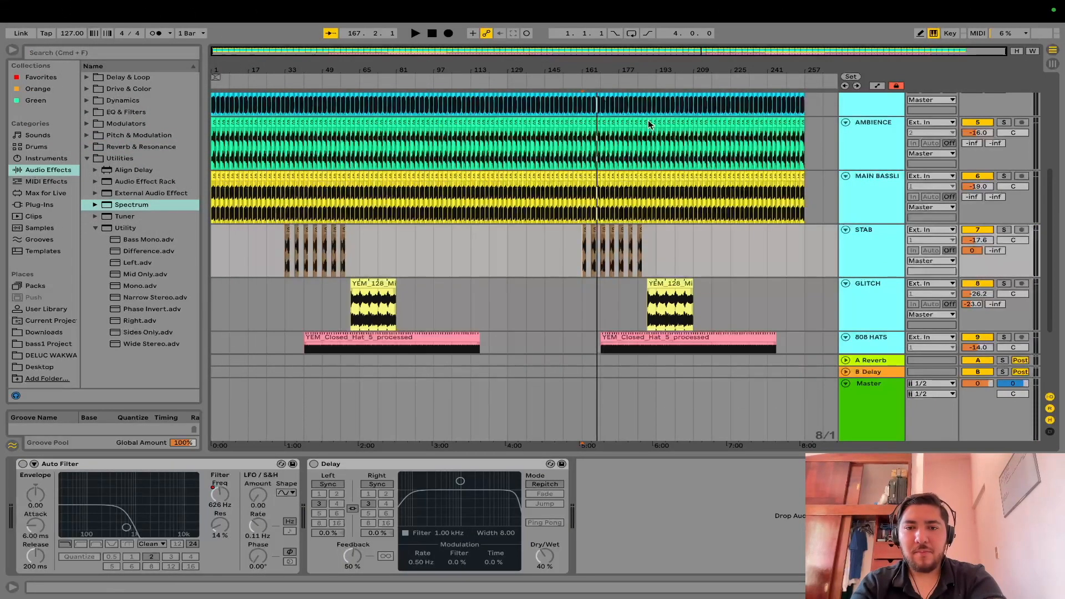
Step: Open the original unmixed Live Set from the recent sets and play it from bar 145 for comparison
click(47, 11)
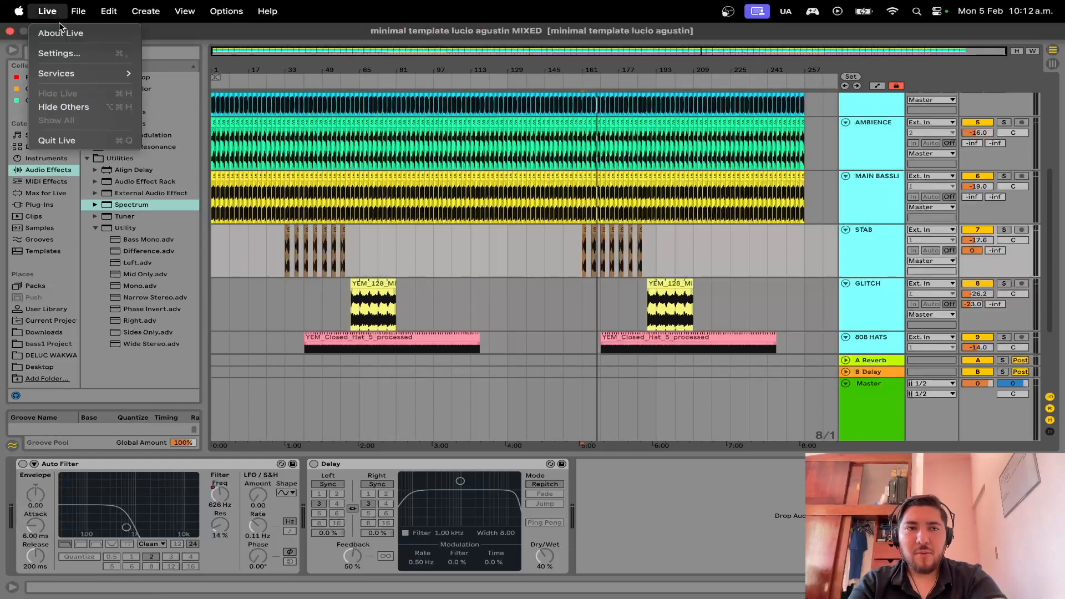
mouse_move(83, 73)
mouse_move(78, 11)
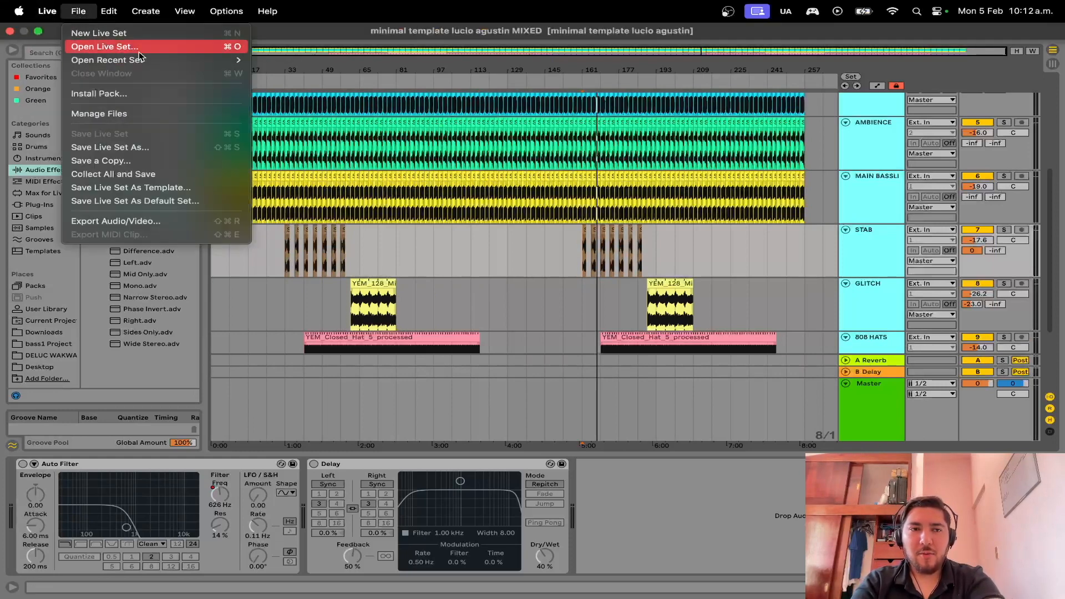
mouse_move(152, 57)
click(317, 60)
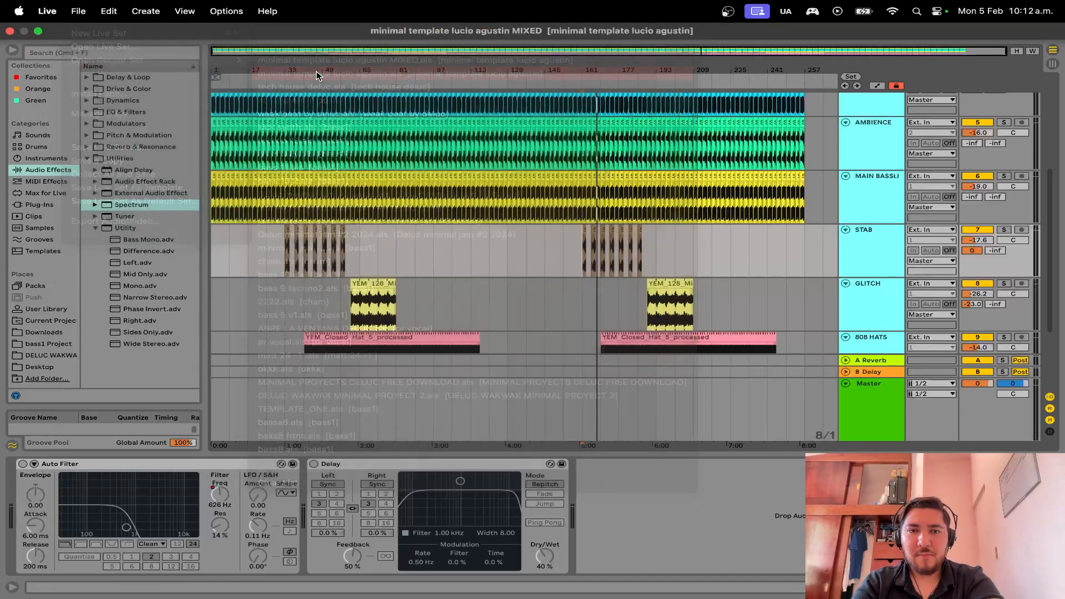
key(space)
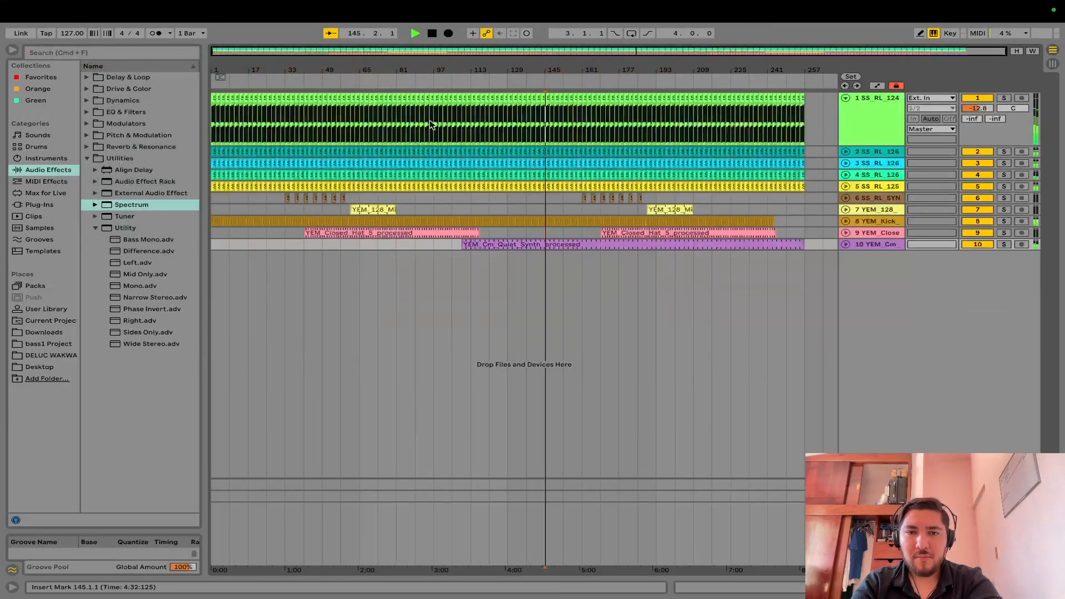
key(space)
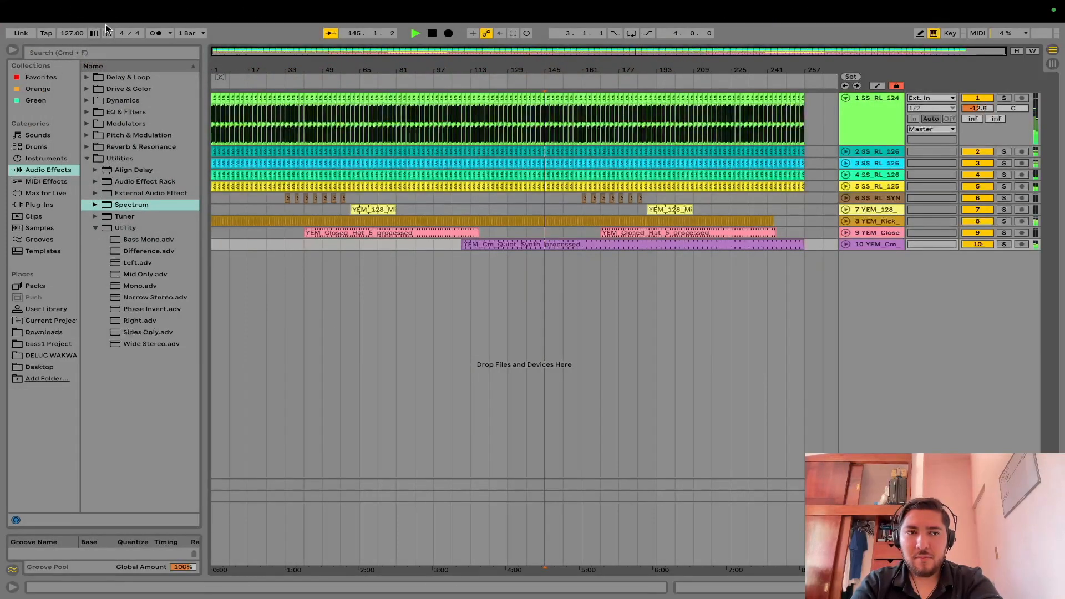
Step: Reopen the recent MIXED version of the Live Set and play it from bar 145
mouse_move(82, 2)
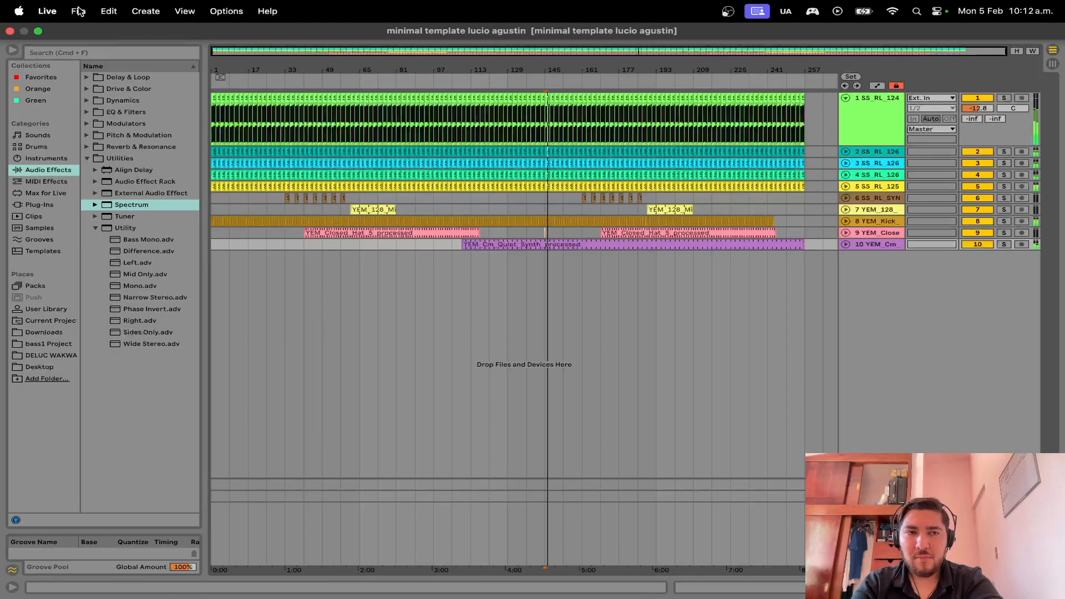
click(79, 12)
mouse_move(97, 59)
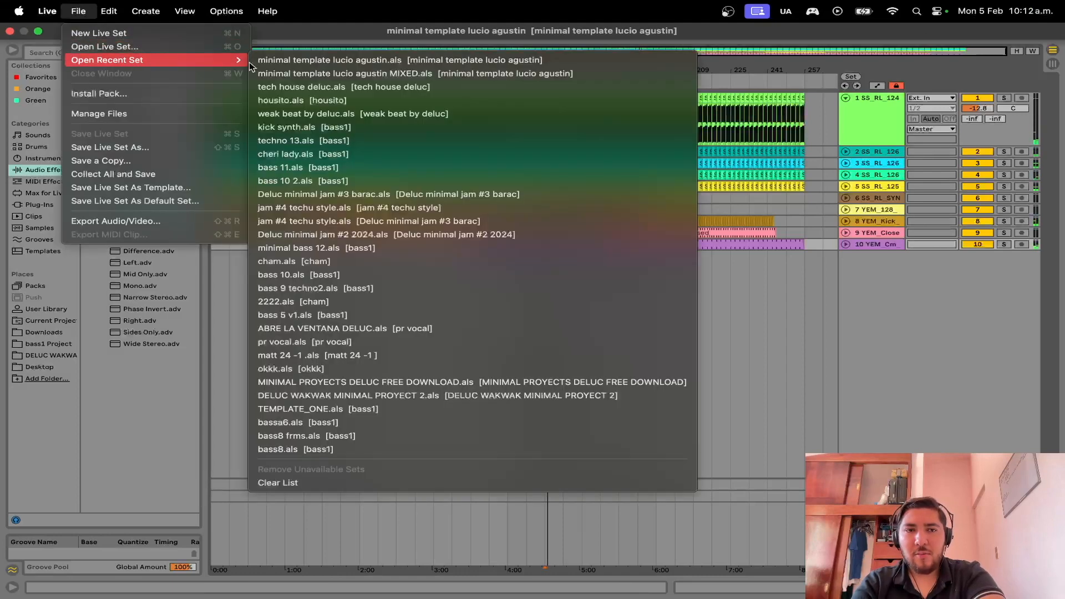
click(366, 74)
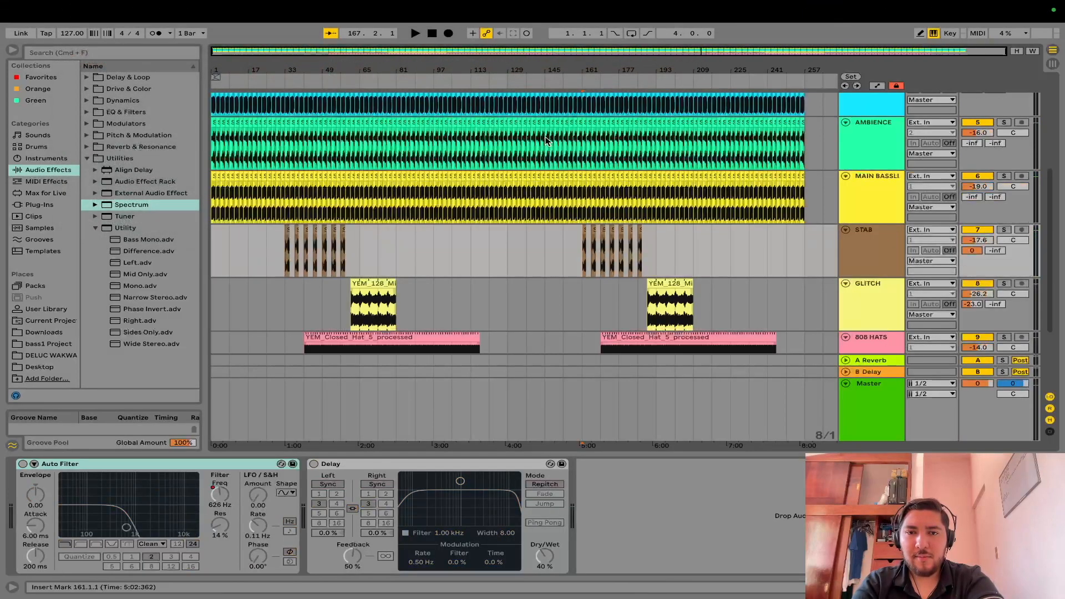
click(547, 140)
key(space)
Step: Add a second Multiband Dynamics before the Master Limiter, with high output 3.50 dB and low output 2.70 dB, and raise the Limiter gain to 10.5 dB
click(904, 433)
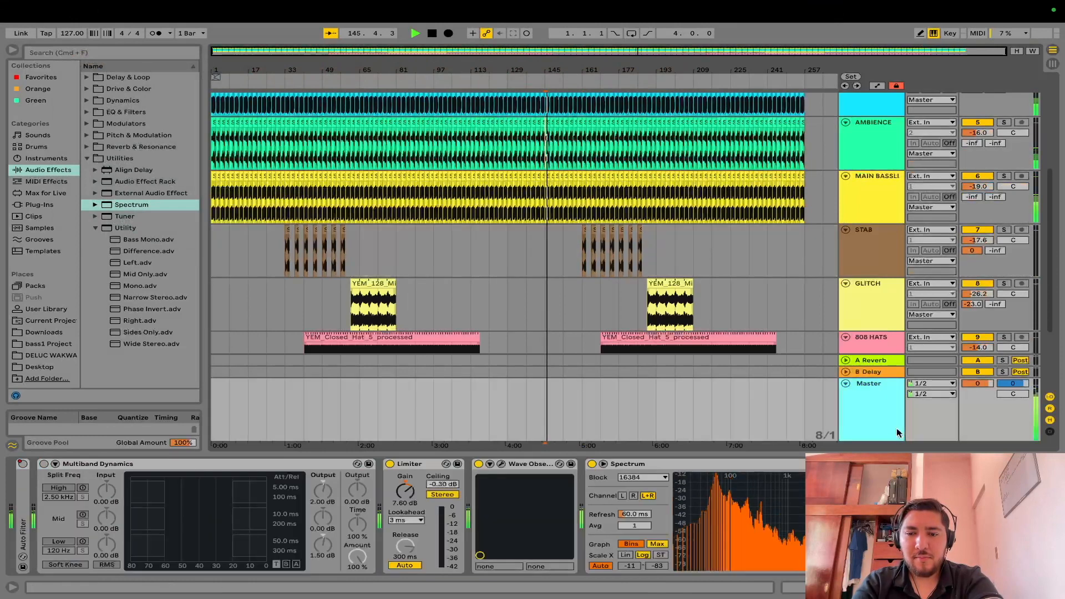
click(87, 158)
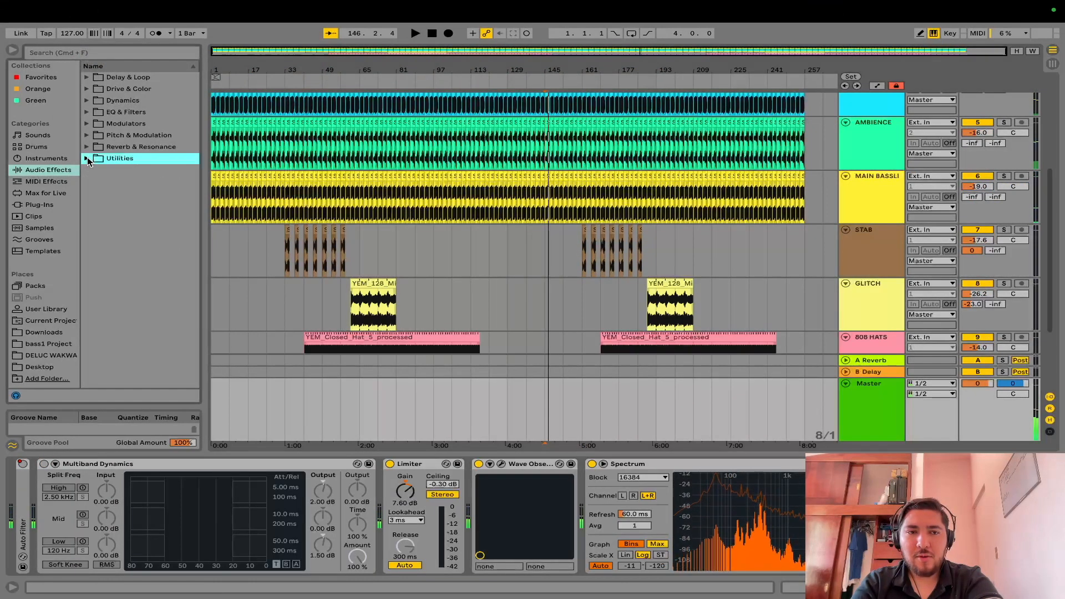
click(86, 101)
drag(126, 159, 495, 514)
drag(668, 491, 668, 478)
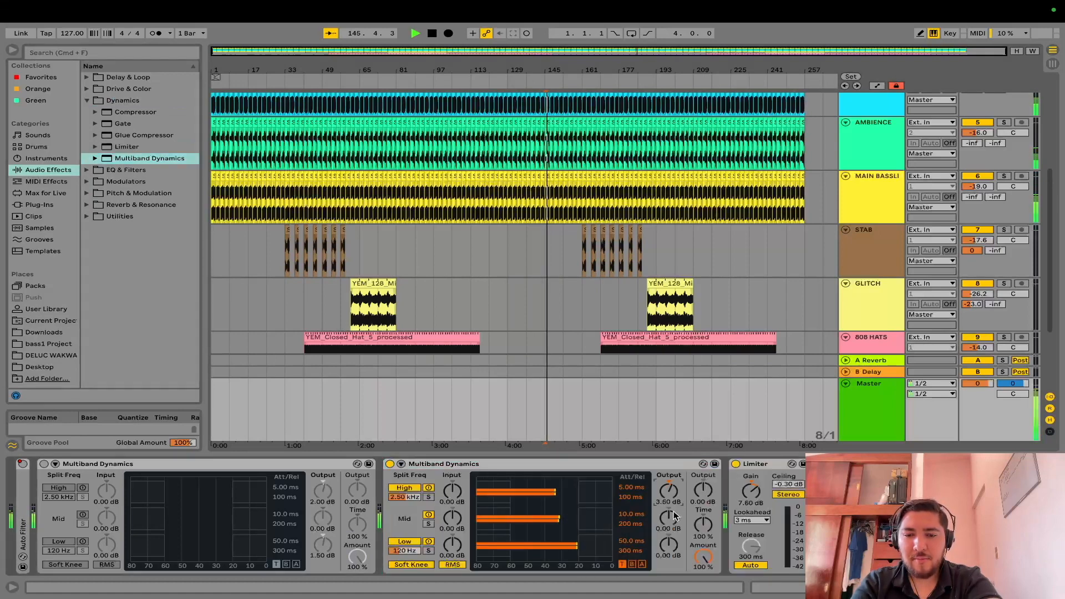
scroll(669, 546, right, 5)
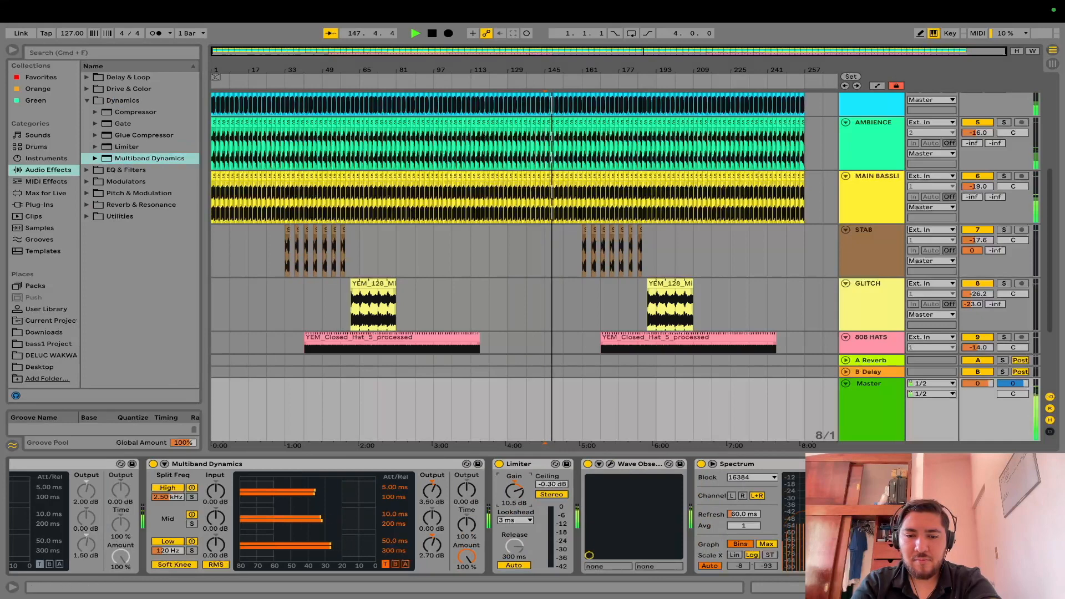
Step: Insert a Glue Compressor before the Limiter with threshold -16.2 dB and makeup 5.56 dB, and set the Multiband Dynamics' high output to 4.10 dB
drag(107, 137, 488, 507)
click(246, 480)
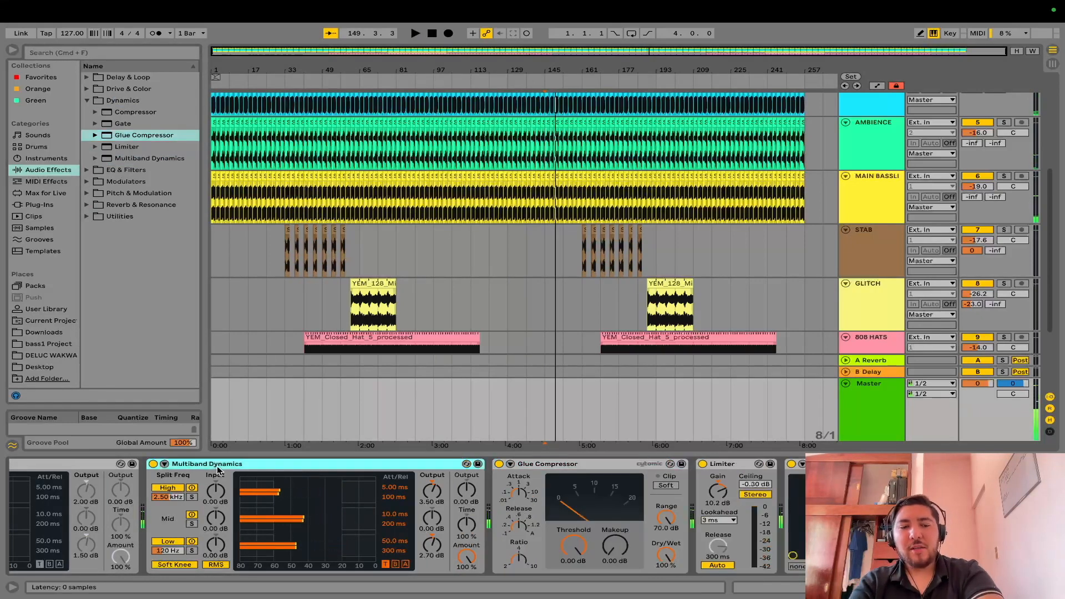
drag(431, 492, 432, 488)
key(space)
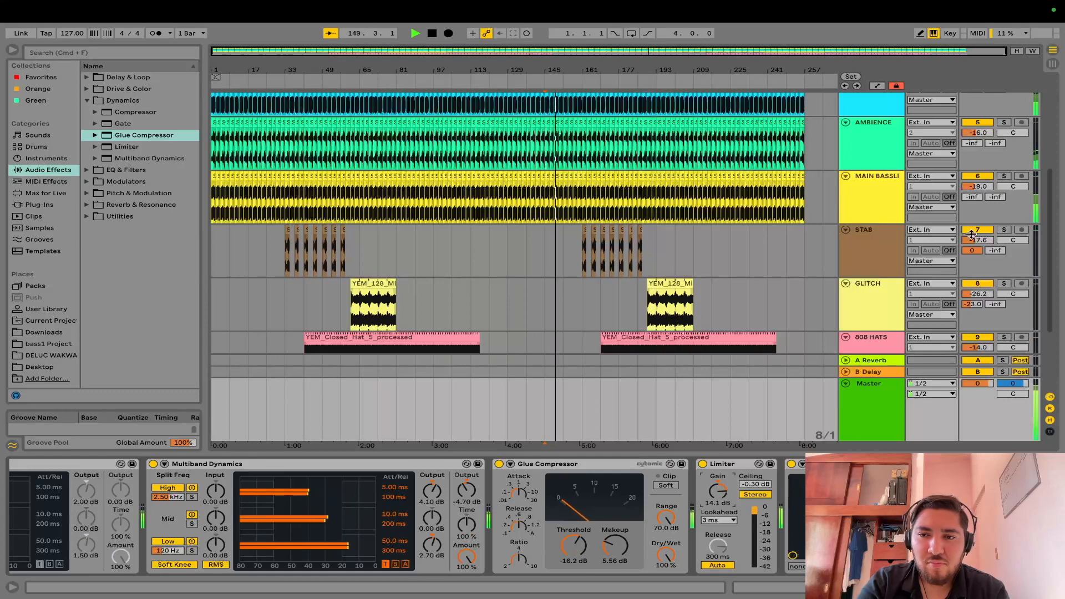
Step: Listen to the RIFF track in solo, and review the volumes of the remaining tracks during playback
scroll(982, 222, down, 5)
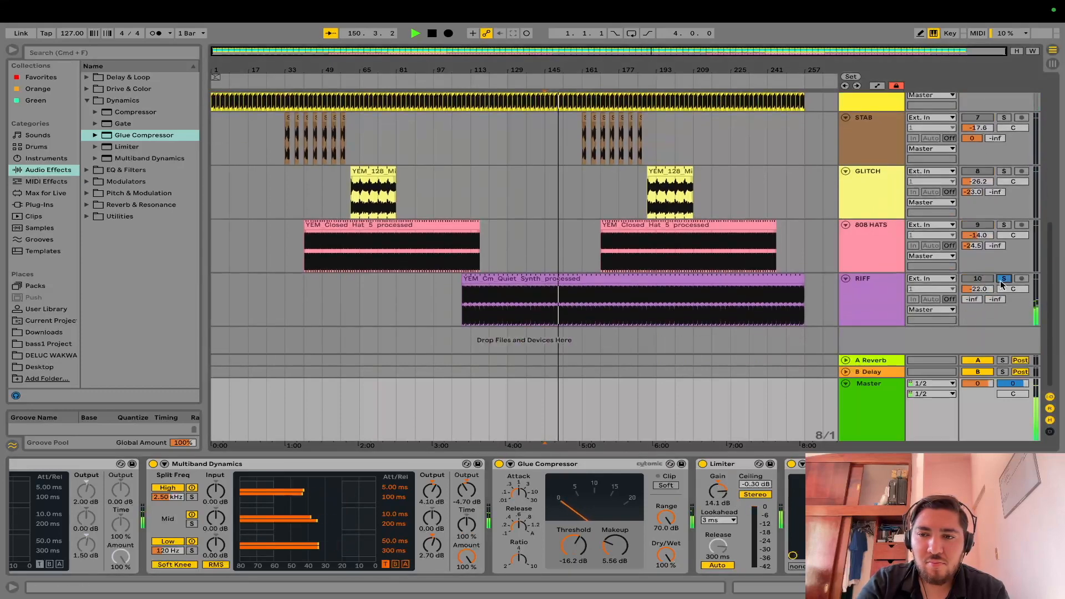
scroll(996, 285, up, 3)
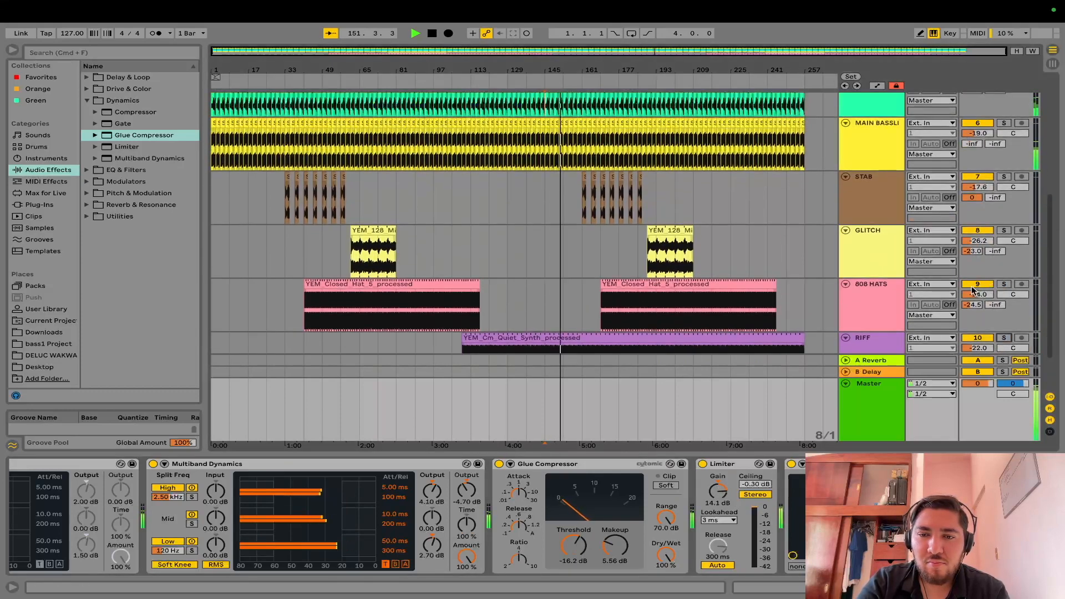
scroll(973, 289, up, 6)
scroll(975, 247, up, 6)
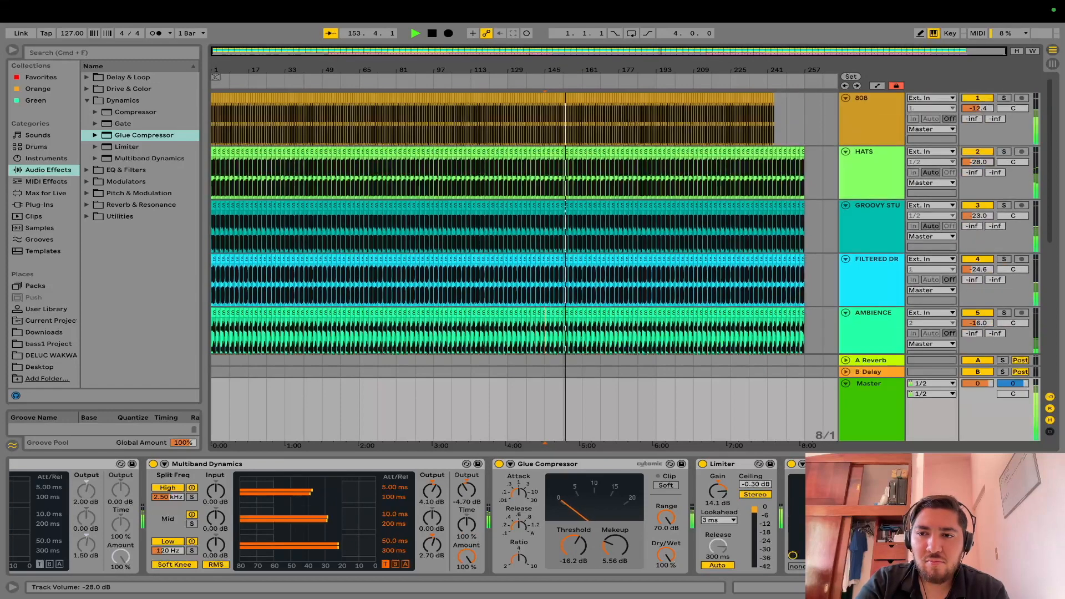
scroll(827, 284, down, 13)
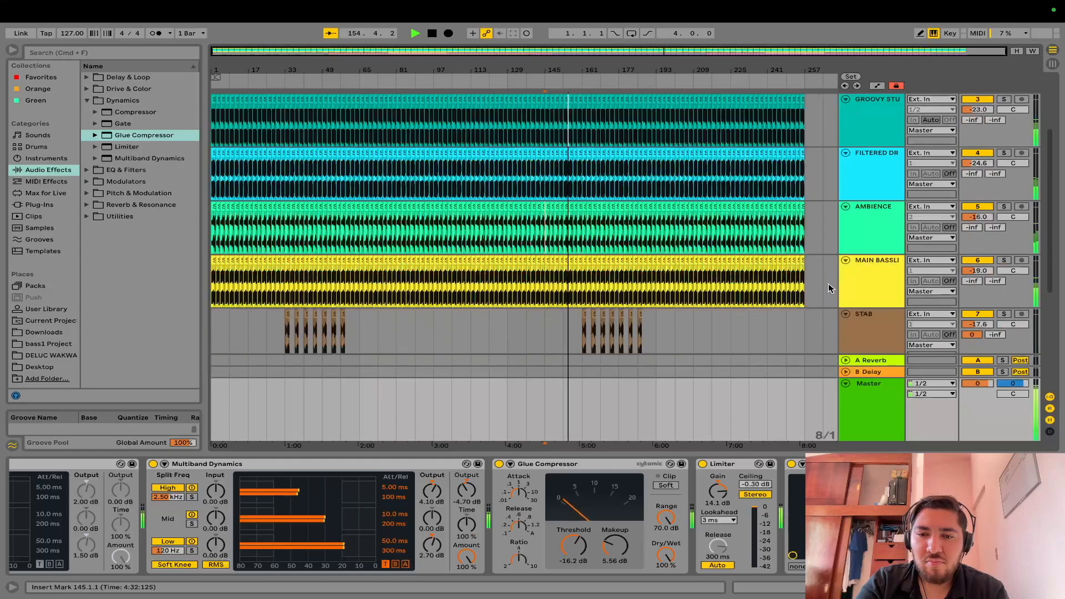
Step: Play from bar 185 and lower the 808 HATS volume to -16.5 dB
click(638, 238)
key(space)
key(space)
drag(973, 266, 973, 269)
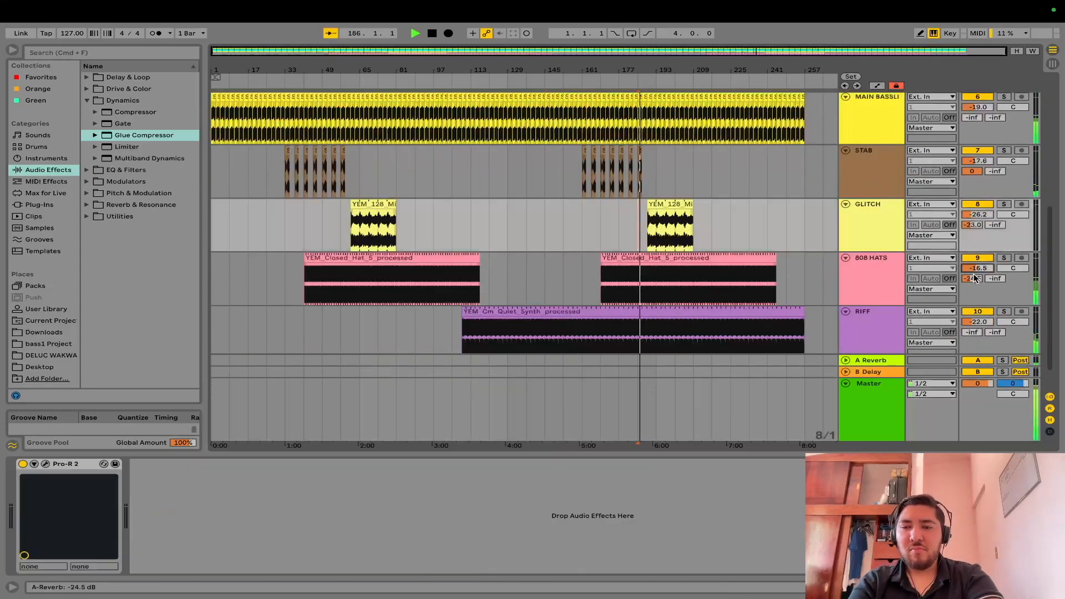
Step: Add a Pro-Q 3 to the 808 HATS track with a bell cut of about -3.2 dB near 2.6 kHz, and hide its window
click(868, 265)
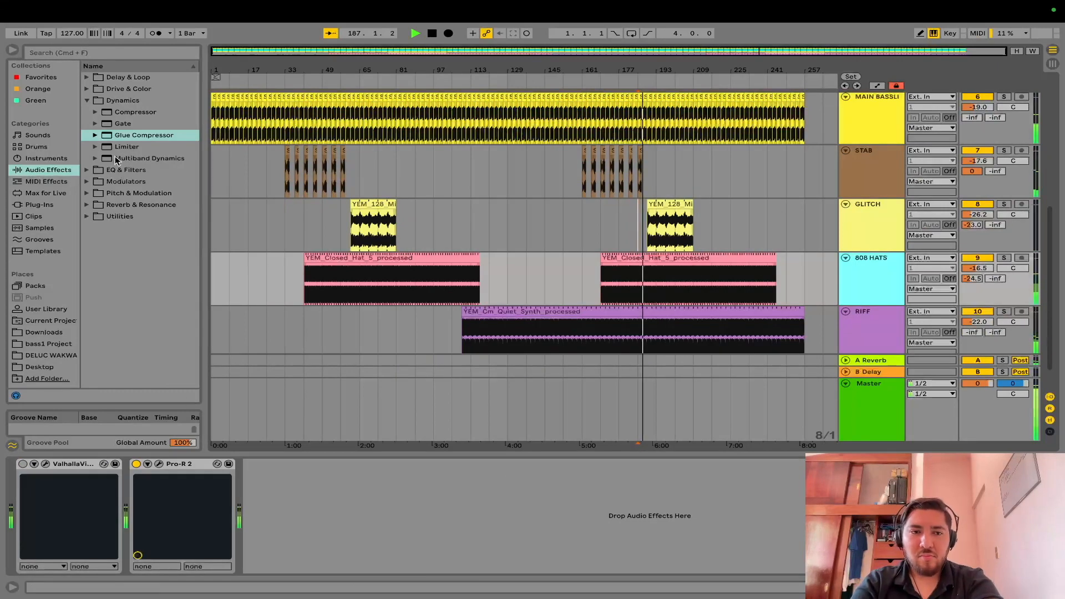
click(39, 204)
double_click(136, 217)
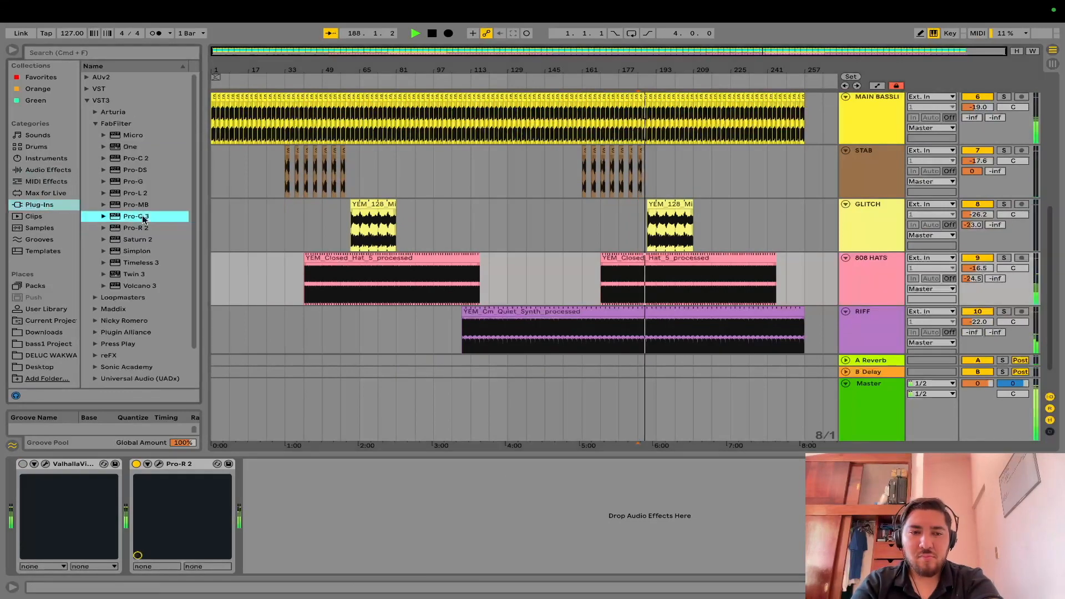
drag(763, 212, 795, 235)
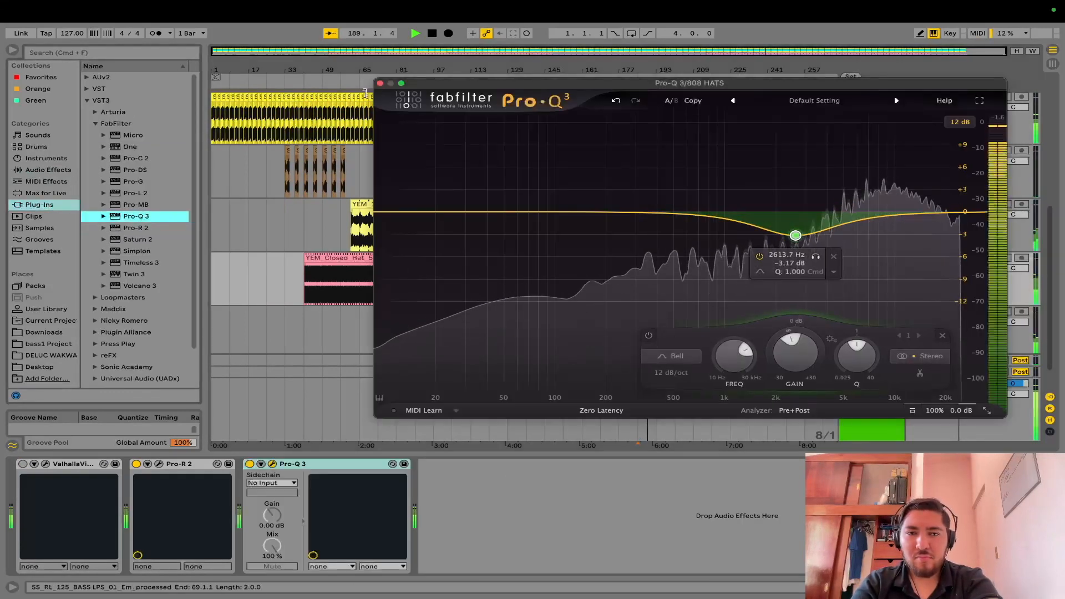
key(super+alt+p)
Step: Add a narrow bell cut of about -2 dB near 7.6 kHz to the HATS track's second Pro-Q 3, and close its window
scroll(888, 263, up, 10)
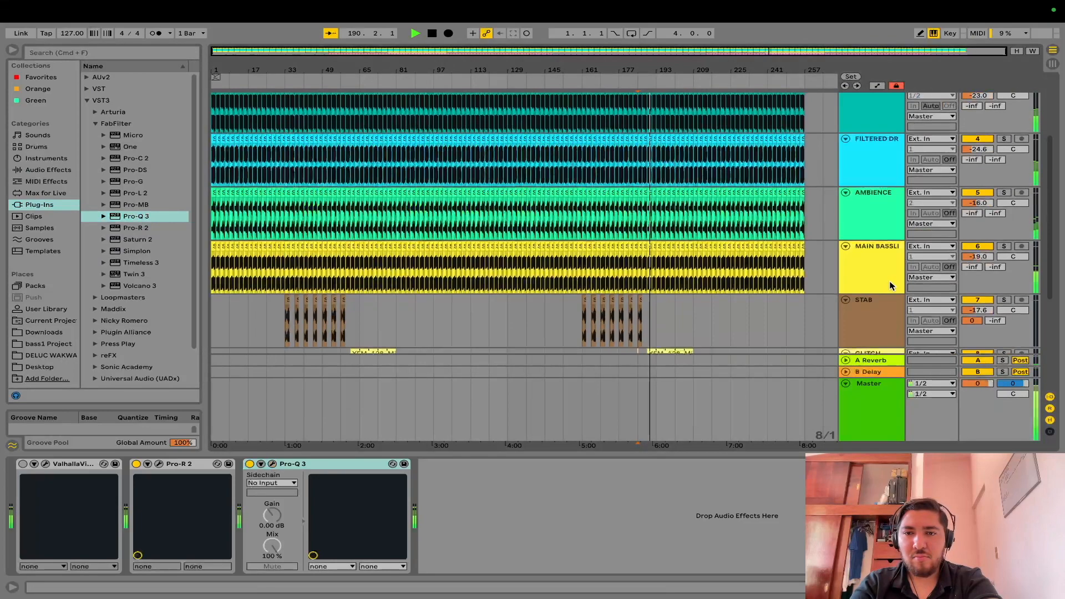
click(863, 164)
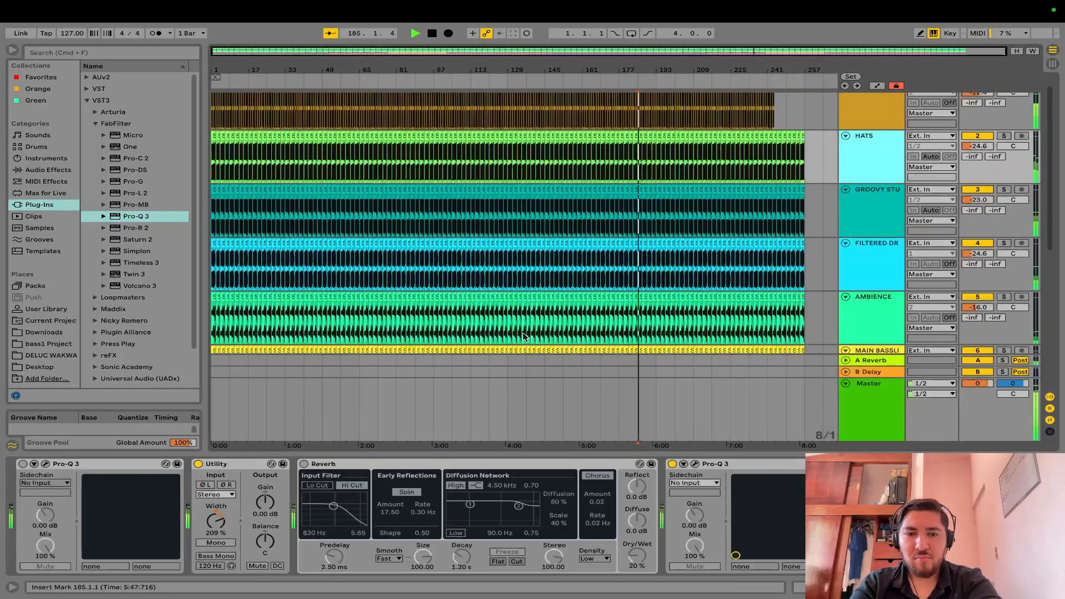
click(697, 464)
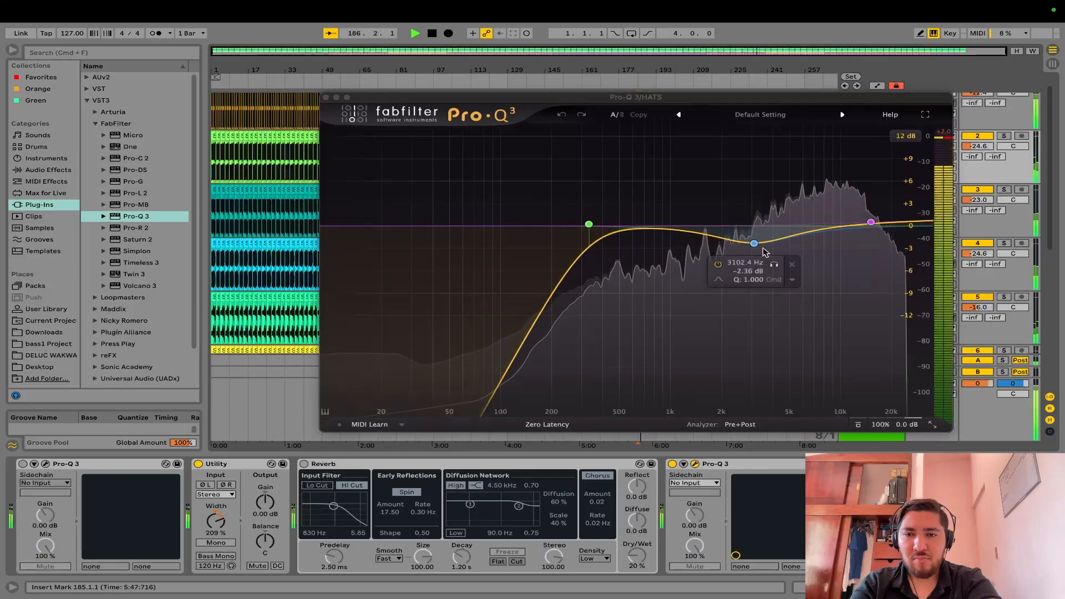
click(830, 228)
drag(840, 255, 818, 244)
drag(837, 384, 837, 353)
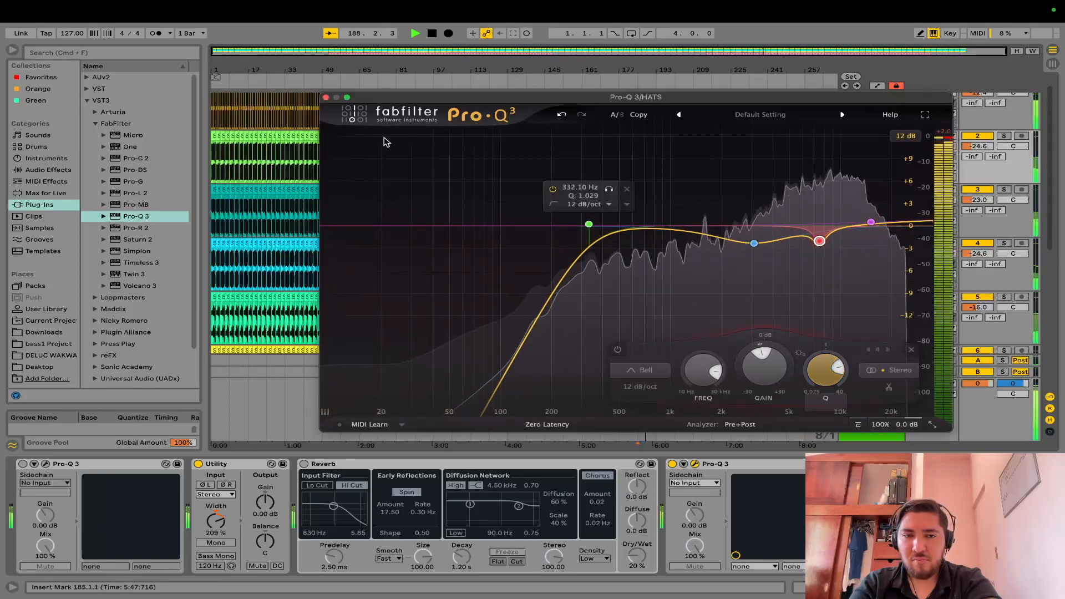
click(326, 98)
Step: Set the master Limiter's gain to 13.0 dB and check the master waveform in Wave Observer during playback
click(886, 405)
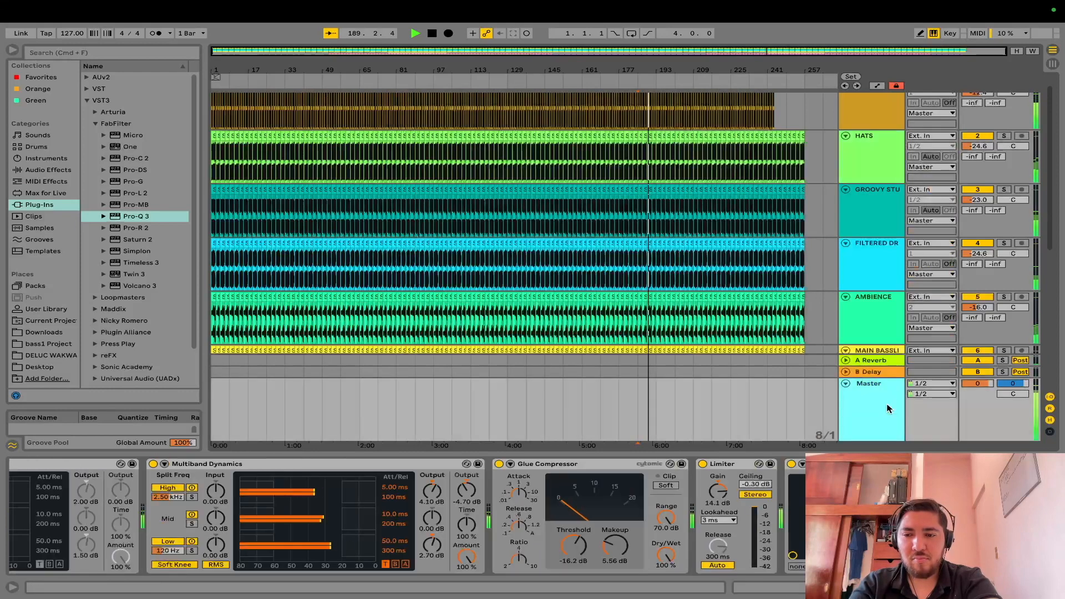
drag(718, 491, 717, 494)
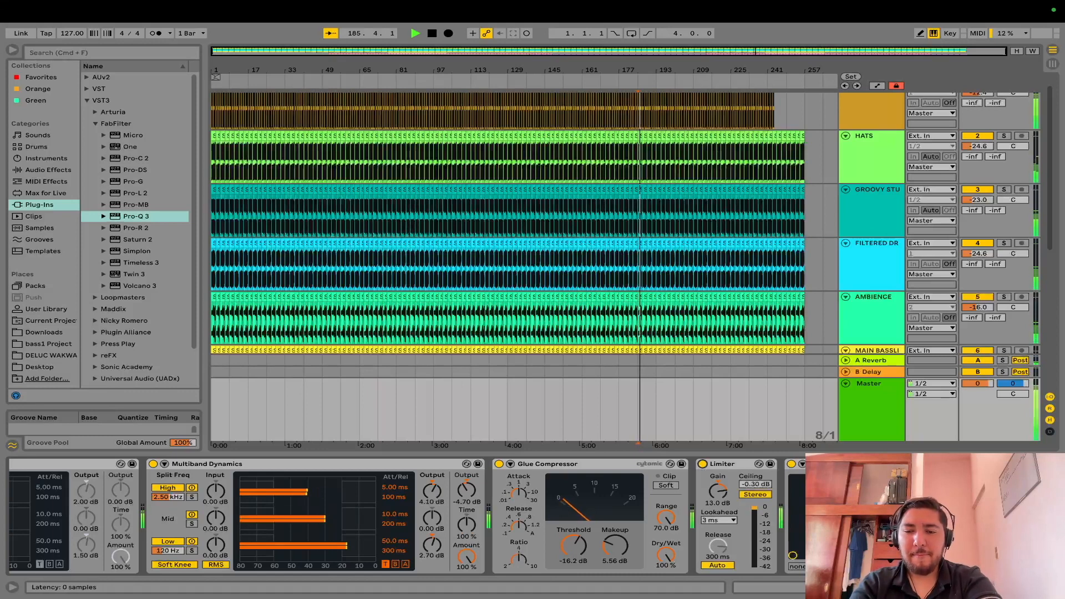
click(813, 463)
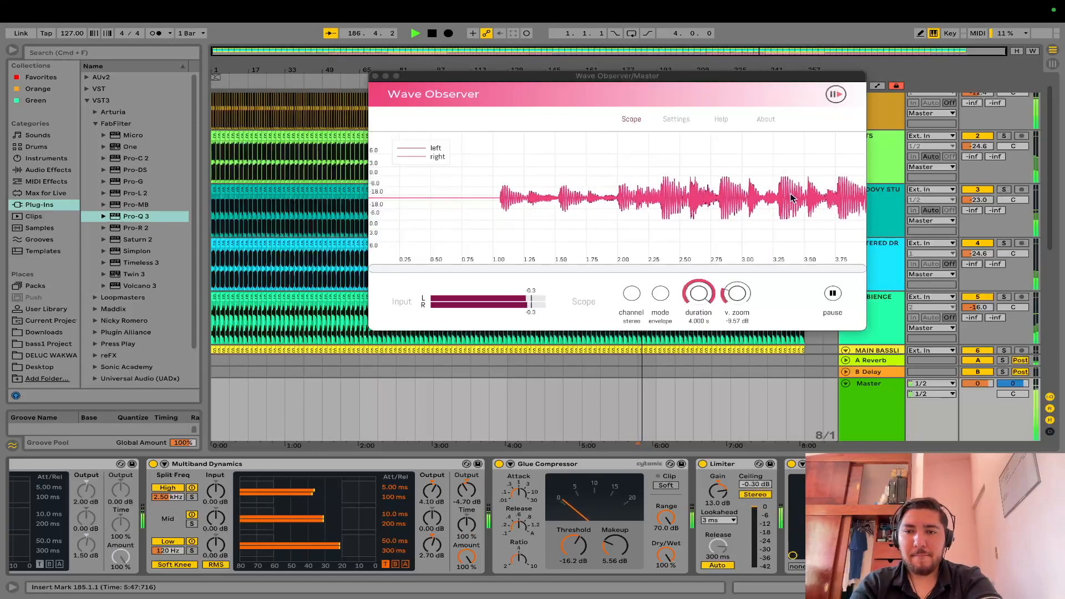
key(space)
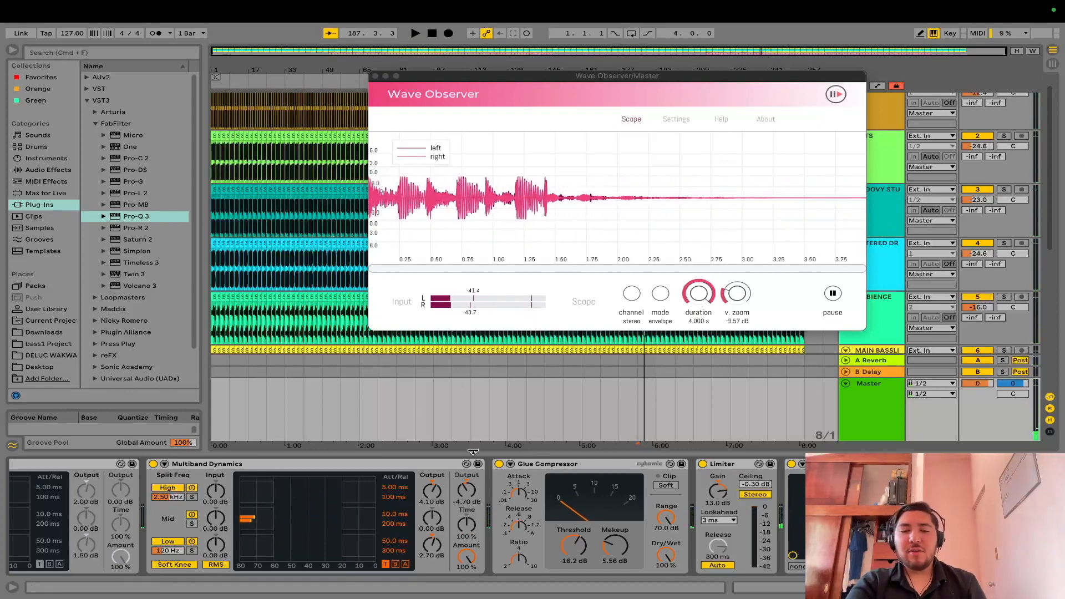
Step: Deactivate and collapse the master's Multiband Dynamics, Glue Compressor and Limiter
click(499, 463)
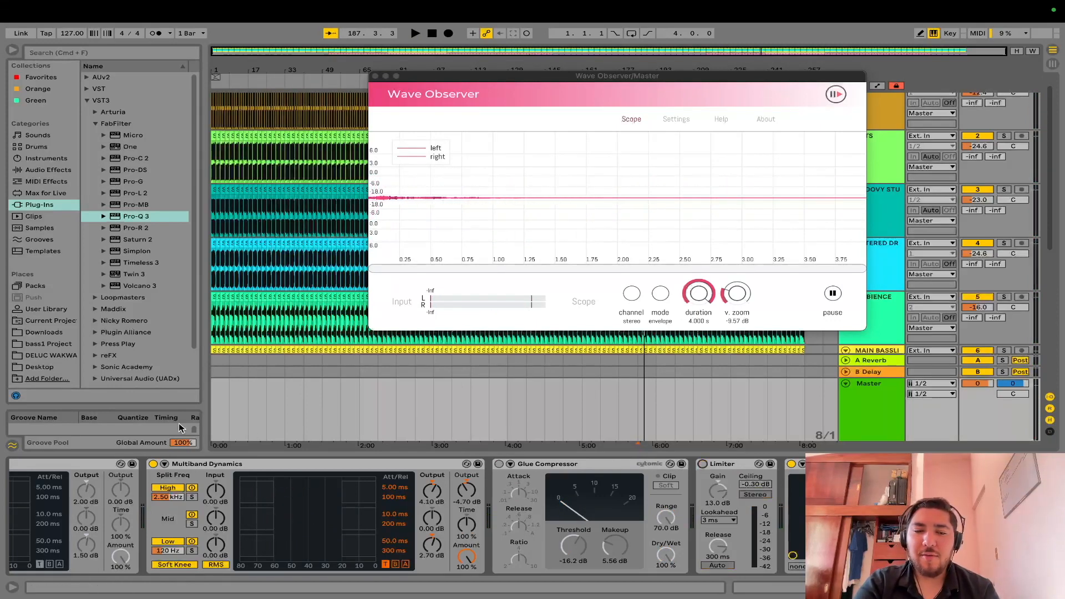
click(164, 463)
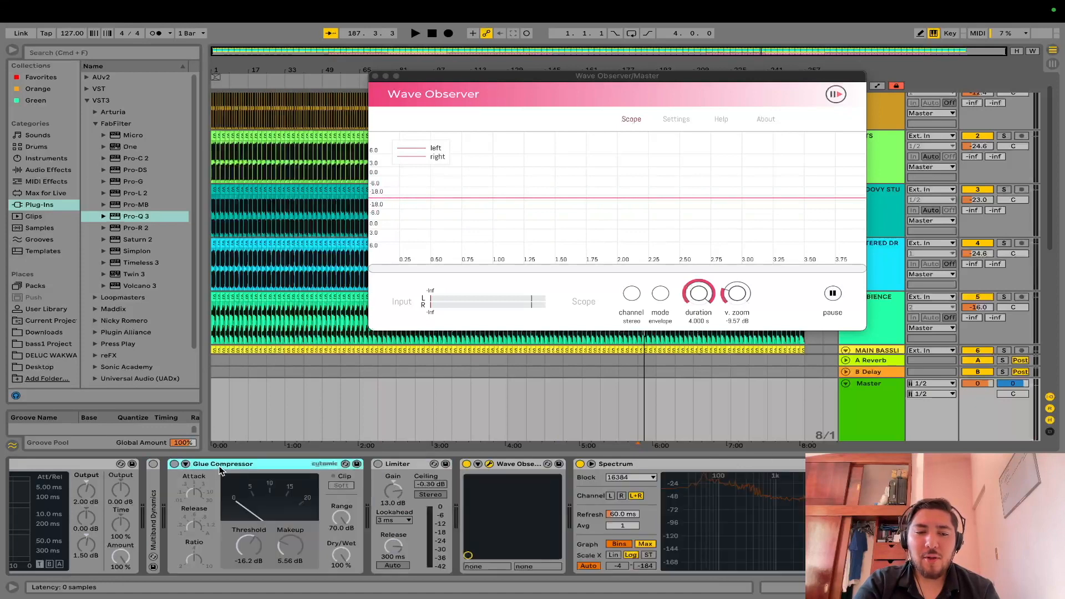
double_click(222, 464)
double_click(220, 464)
Step: Insert a Pro-Q 3 after the master Limiter with a 12 dB/oct low cut at about 19 Hz, and start playback
drag(133, 223, 220, 499)
drag(533, 76, 483, 297)
double_click(389, 213)
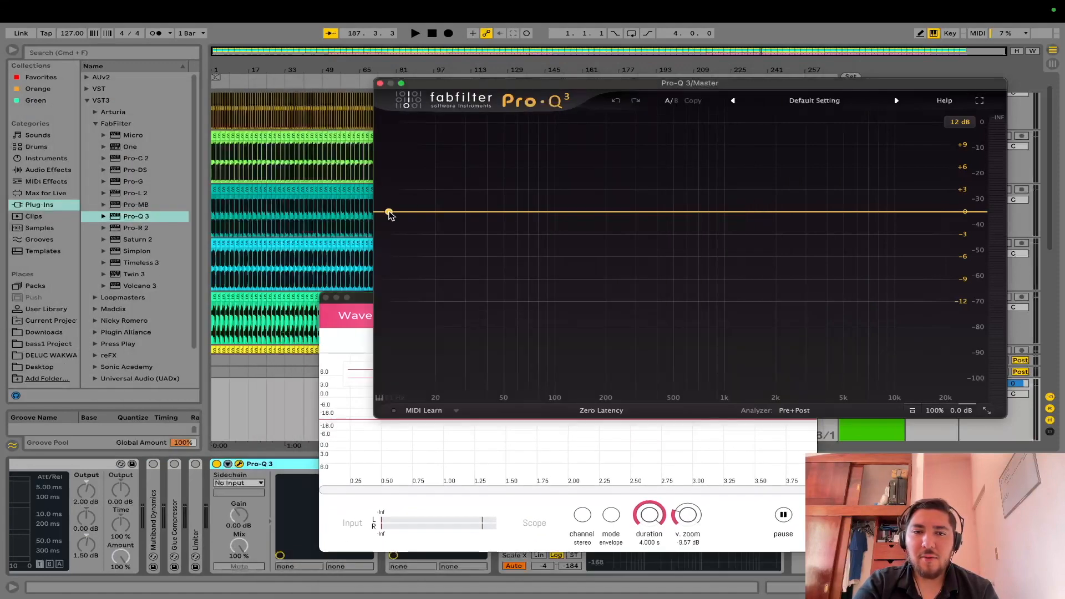
drag(389, 213, 434, 212)
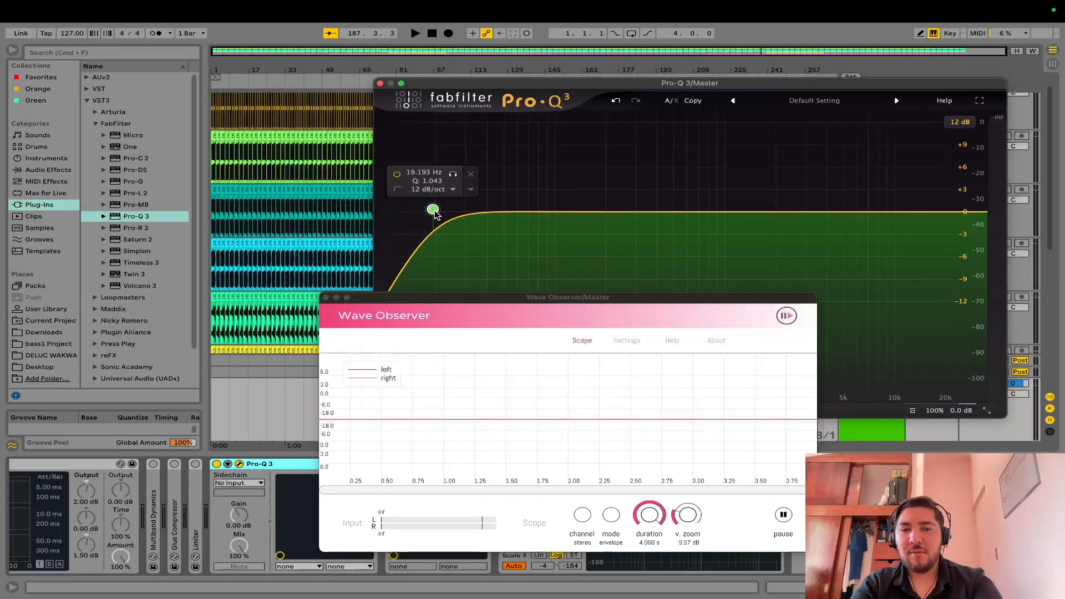
key(space)
click(433, 211)
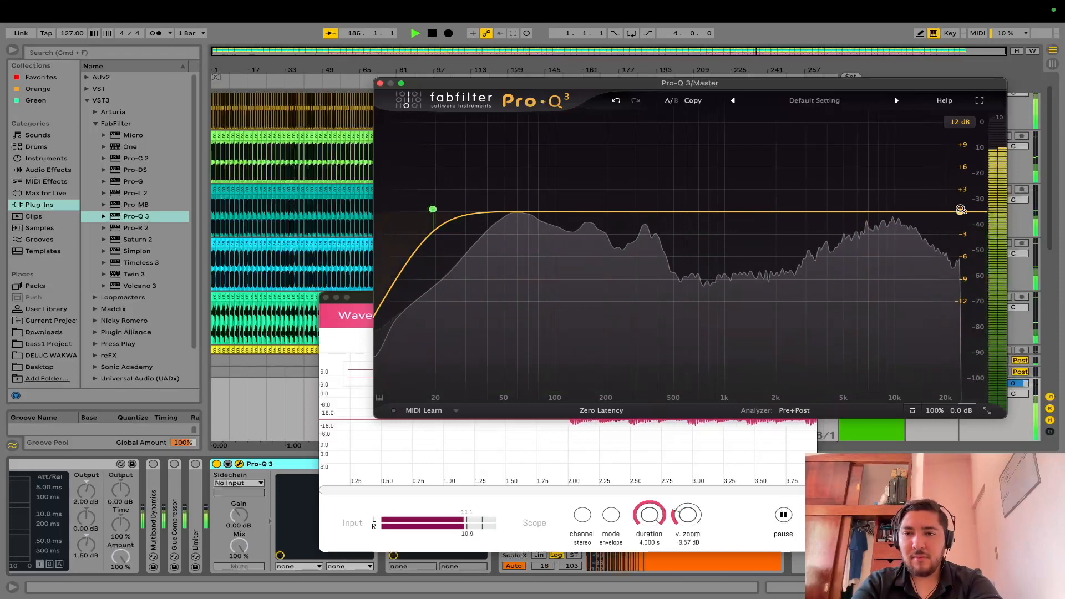
Step: Add a 24 dB/oct high cut near 13 kHz to the master Pro-Q 3 and raise its Q slightly
double_click(975, 213)
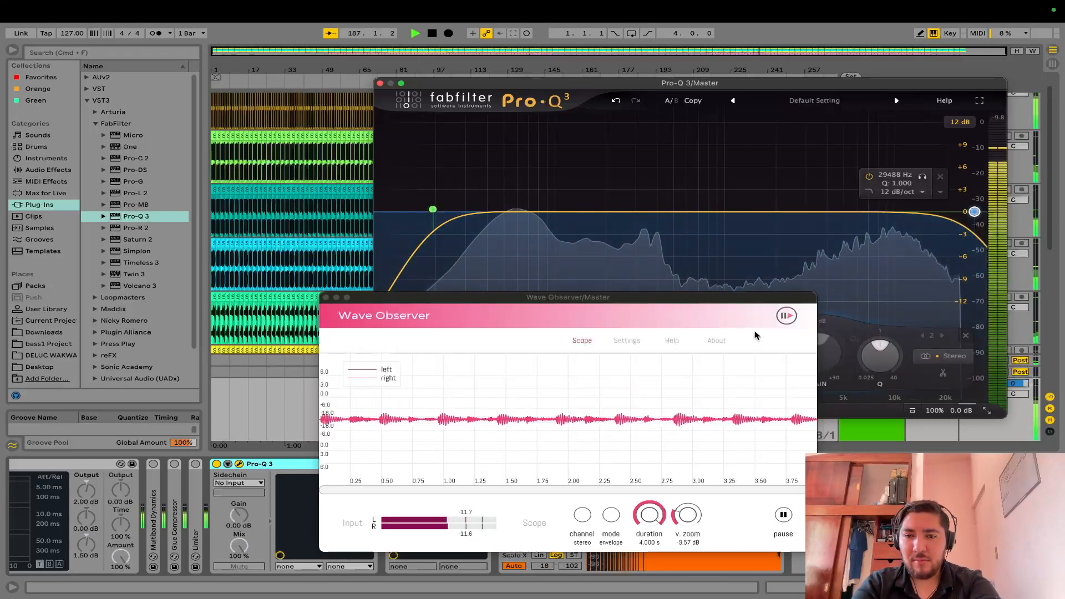
drag(725, 304, 410, 320)
drag(758, 353, 761, 404)
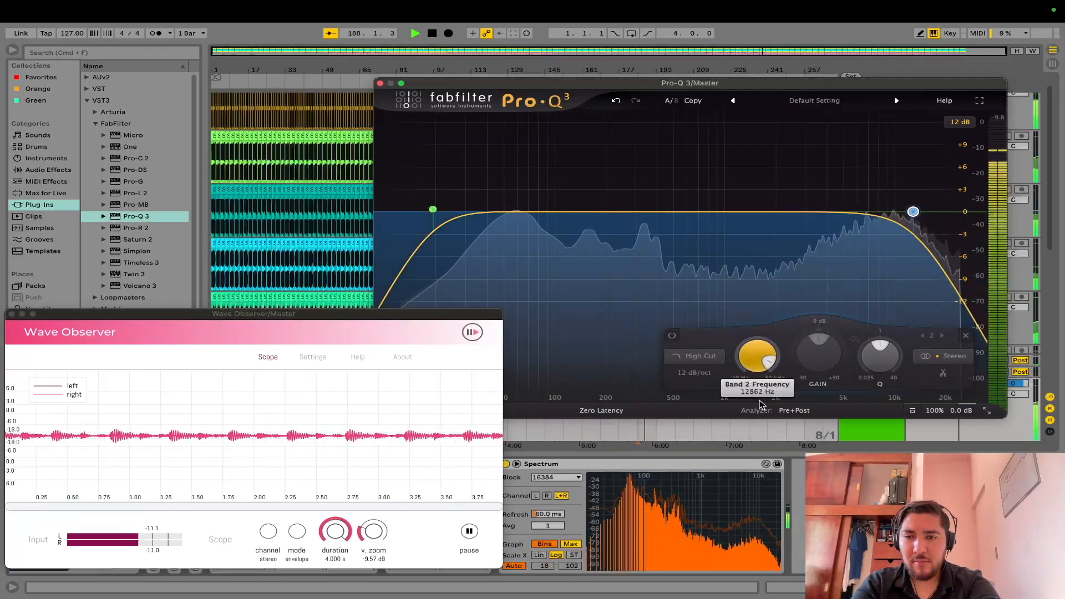
click(694, 373)
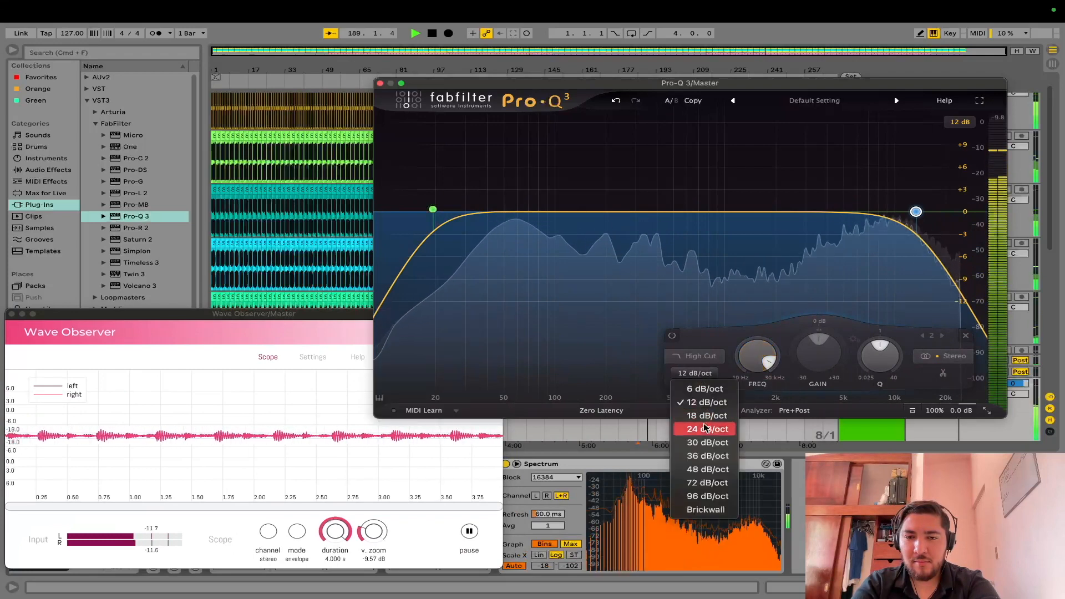
click(803, 390)
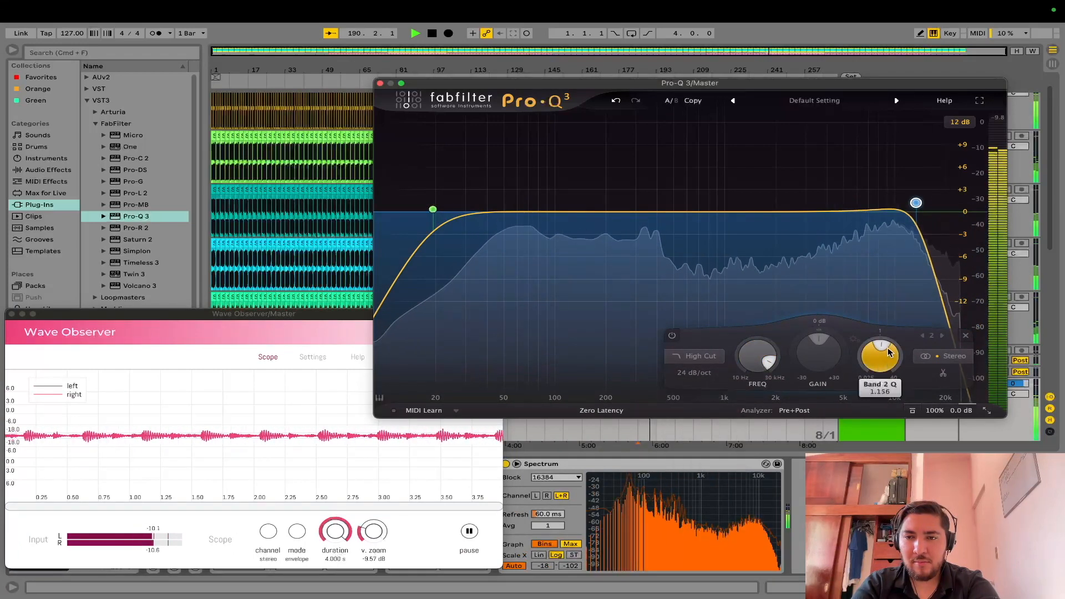
Step: Add master Pro-Q 3 bell boosts of about +2.1 dB at 74 Hz and +1.6 dB at 1.6 kHz, and close Wave Observer
drag(534, 212, 534, 196)
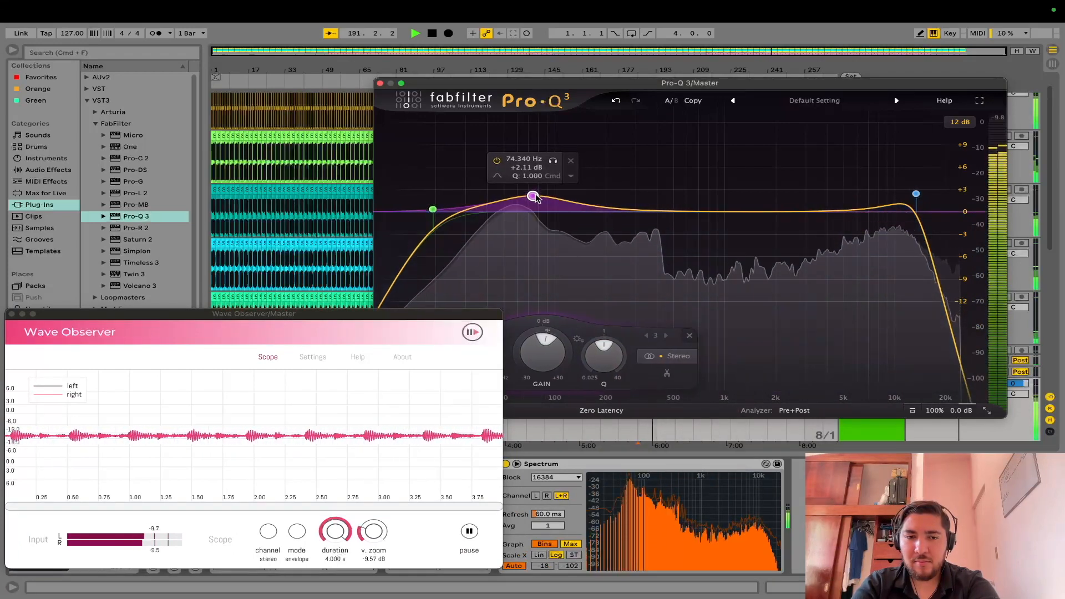
drag(759, 212, 759, 201)
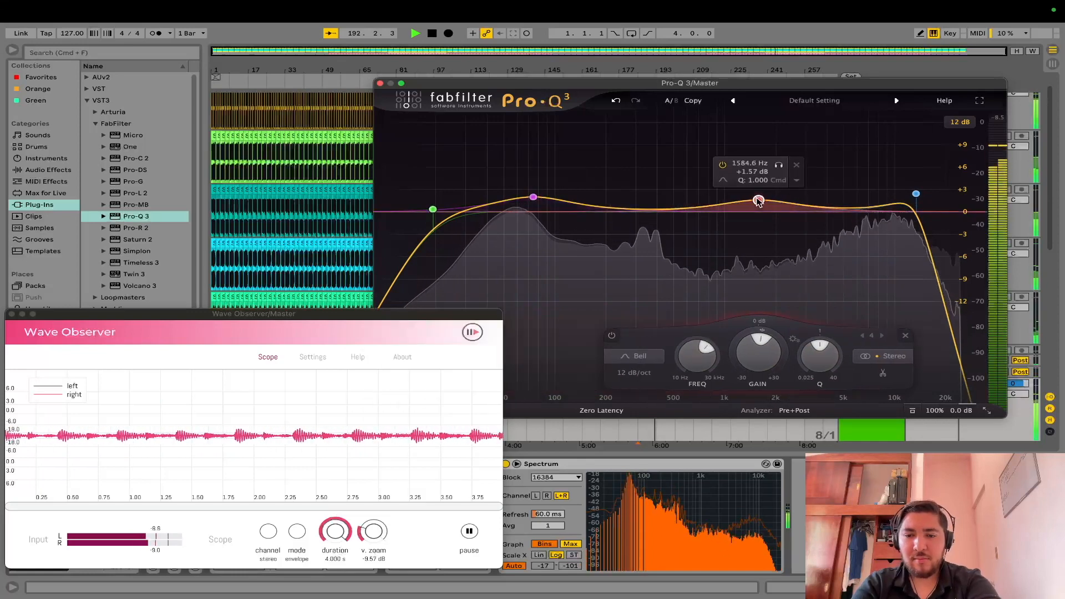
drag(100, 315, 243, 318)
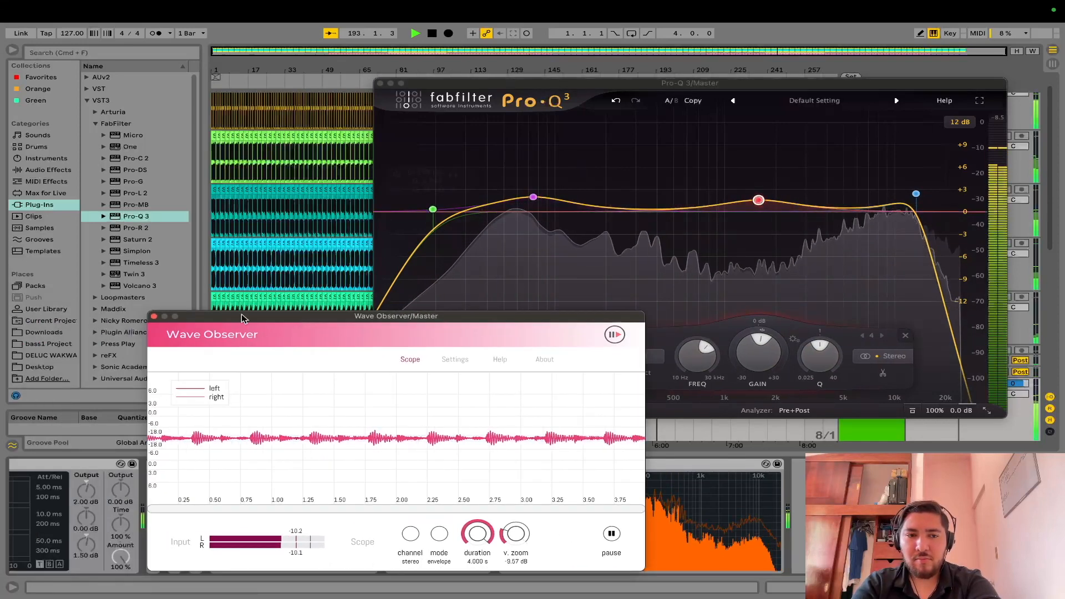
click(154, 317)
Step: Insert a Pro-MB after the master Pro-Q 3 and create two adjacent compression bands across the low mids and mids
key(Up)
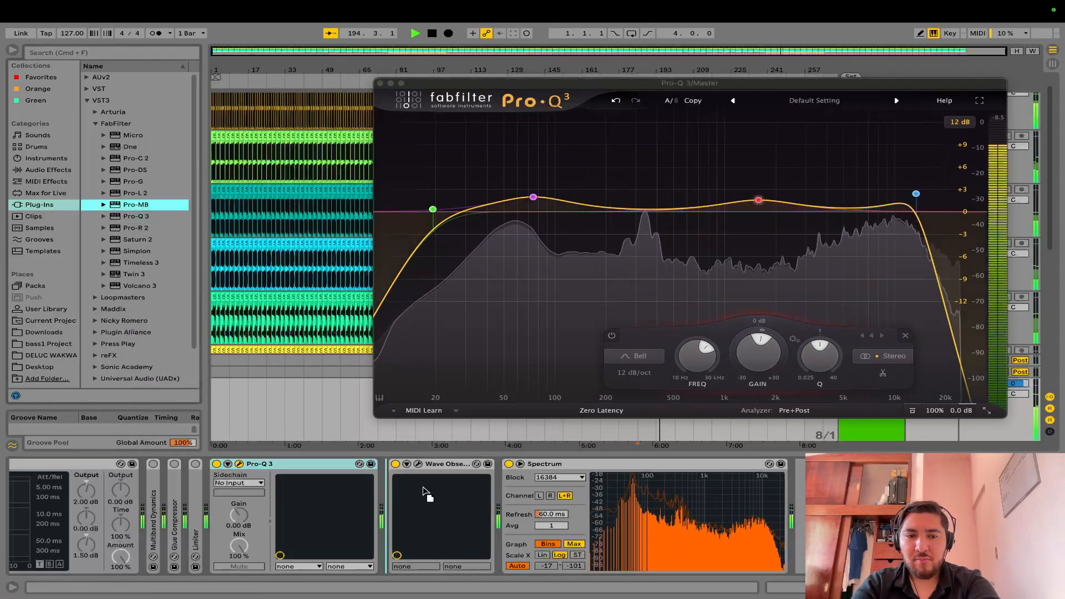
key(Return)
click(414, 361)
click(502, 361)
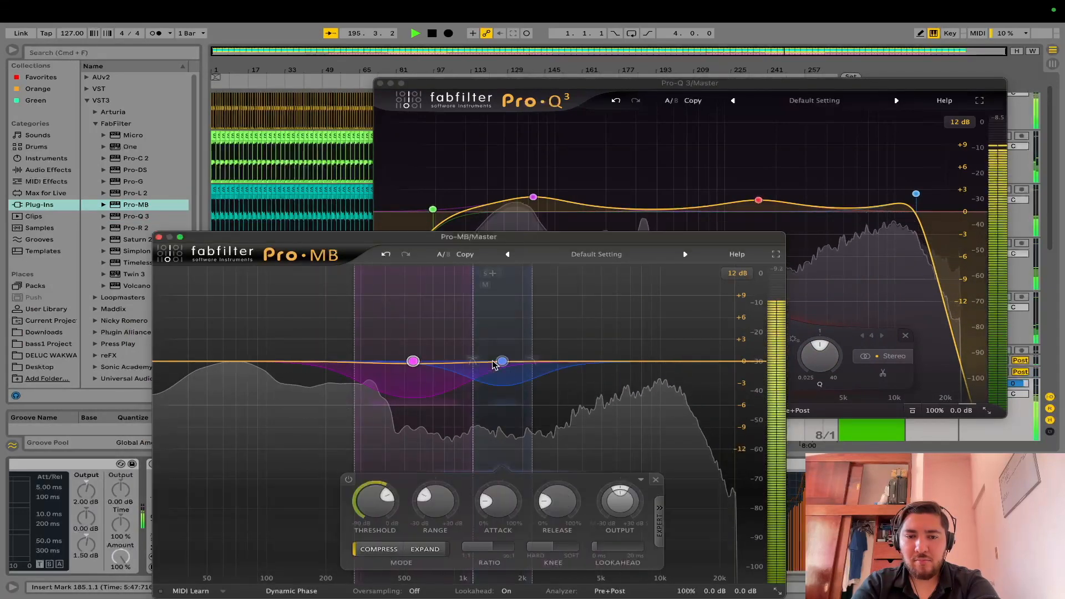
Step: Extend Pro-MB's second band up to about 5.9 kHz, add a high band with slightly raised output, and close its window
drag(531, 362, 616, 361)
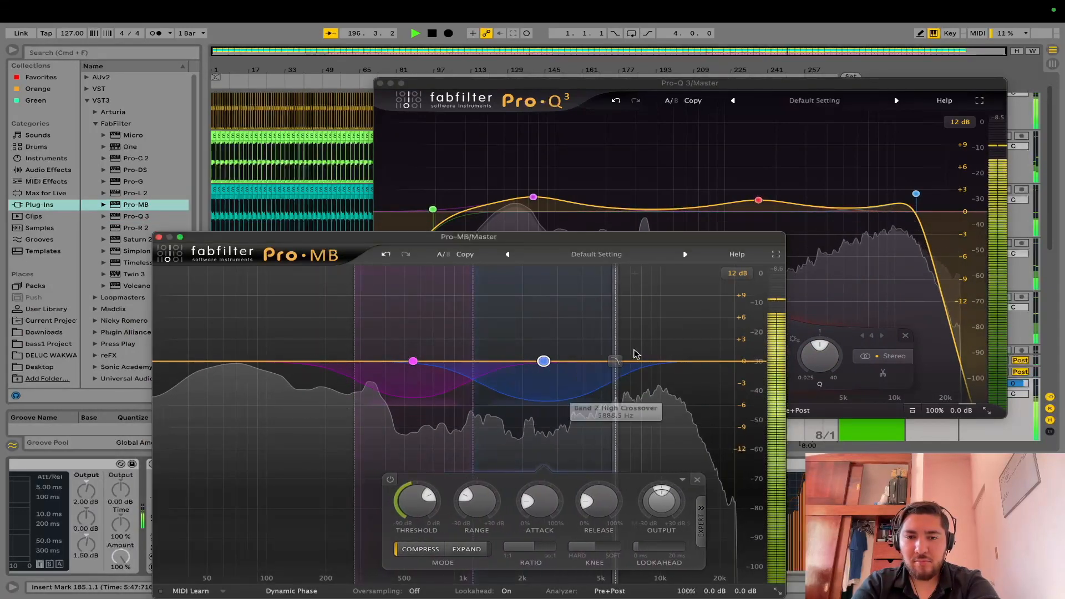
click(687, 361)
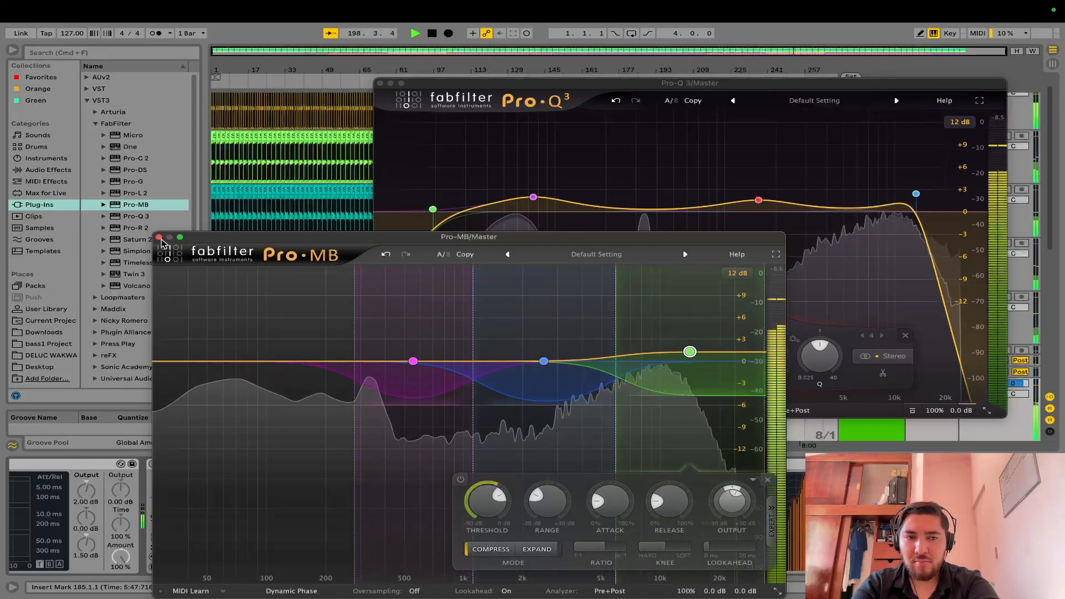
click(159, 237)
key(XF86AudioRaiseVolume)
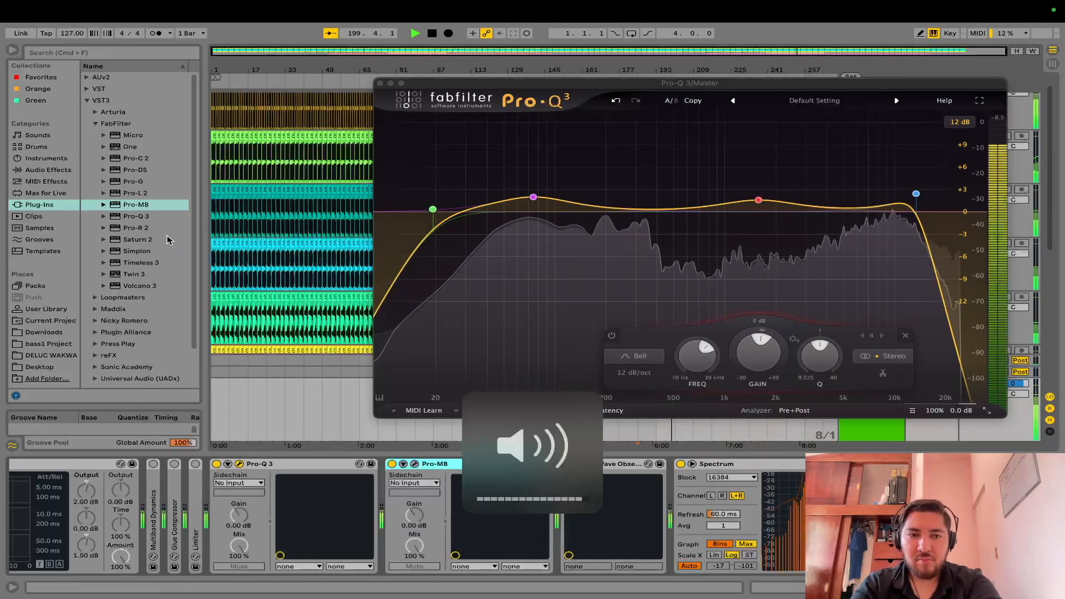
Step: Insert a Compressor after Pro-MB with ratio 1.97:1, threshold -22.6 dB and output gain 6.28 dB
click(68, 168)
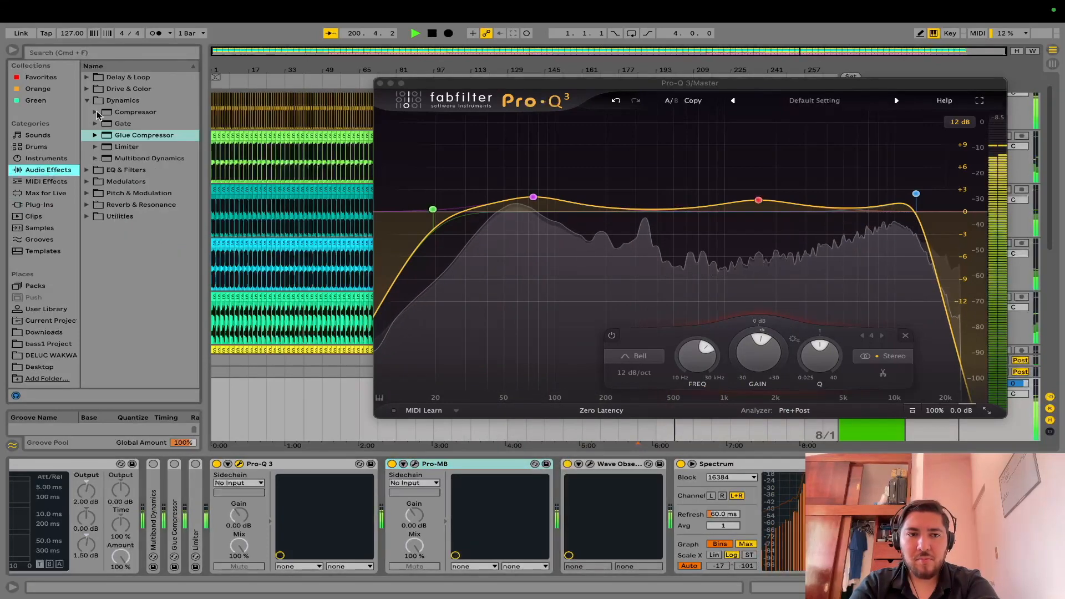
drag(126, 134, 556, 505)
click(620, 565)
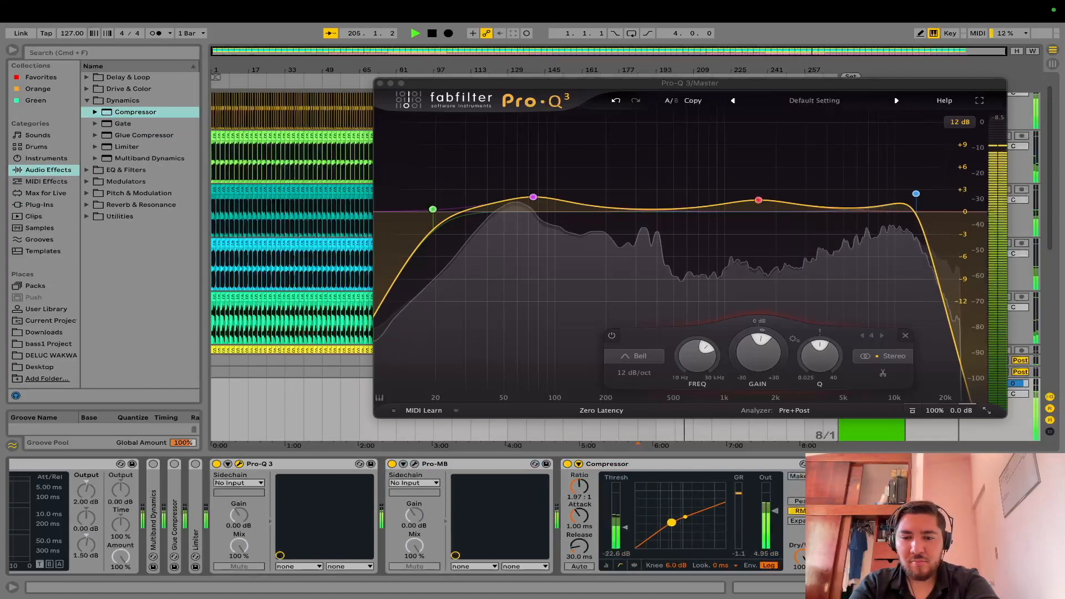
scroll(639, 470, right, 5)
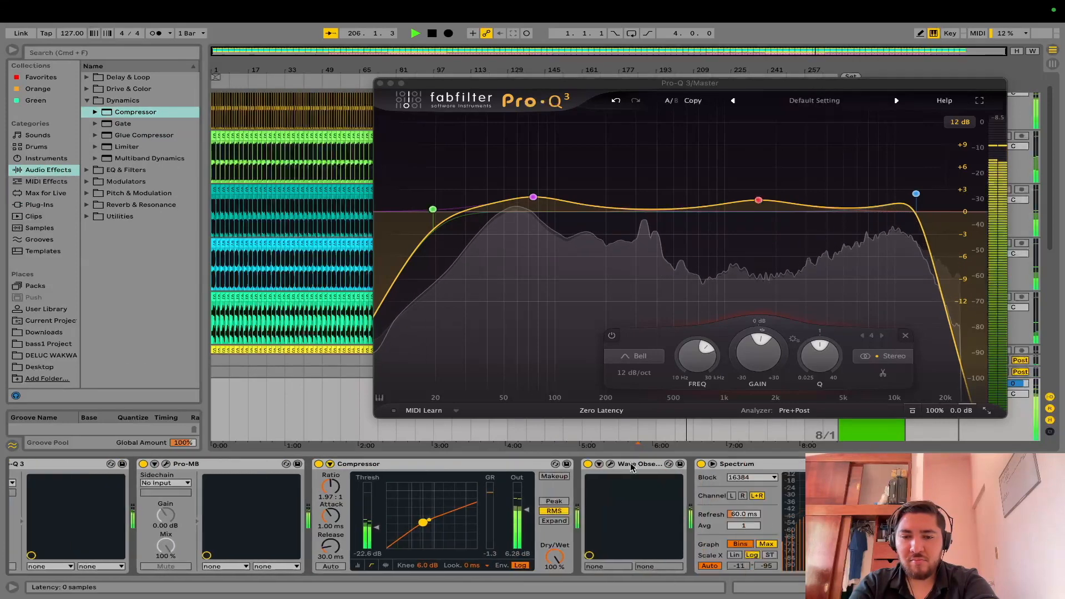
Step: Reopen Wave Observer, then insert a bx_limiter True Peak on the master and raise its gain to 3.53 dB
click(609, 465)
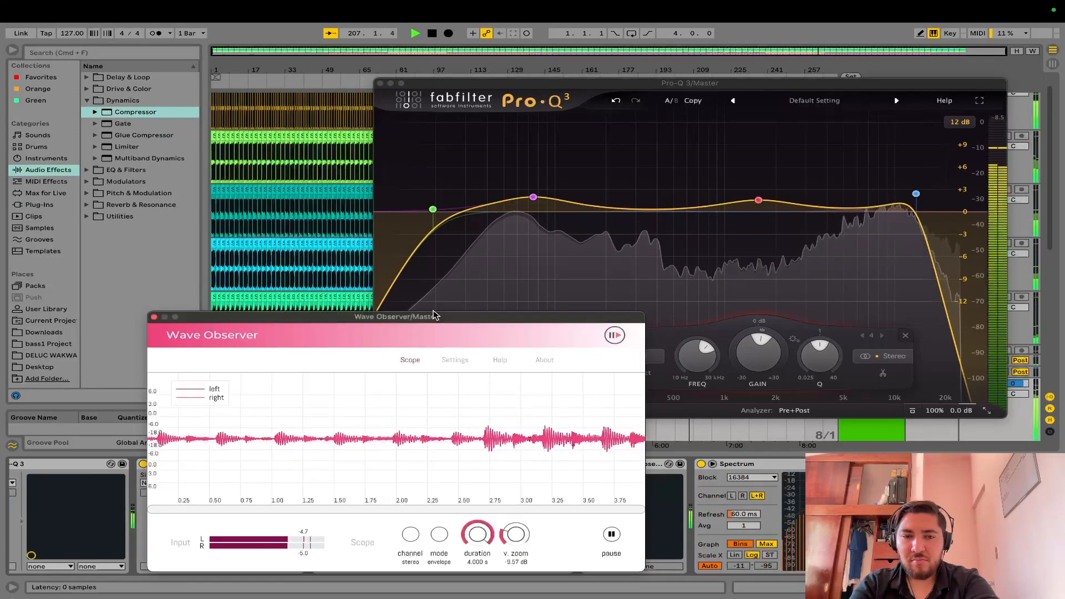
click(38, 205)
scroll(96, 289, down, 1)
click(97, 289)
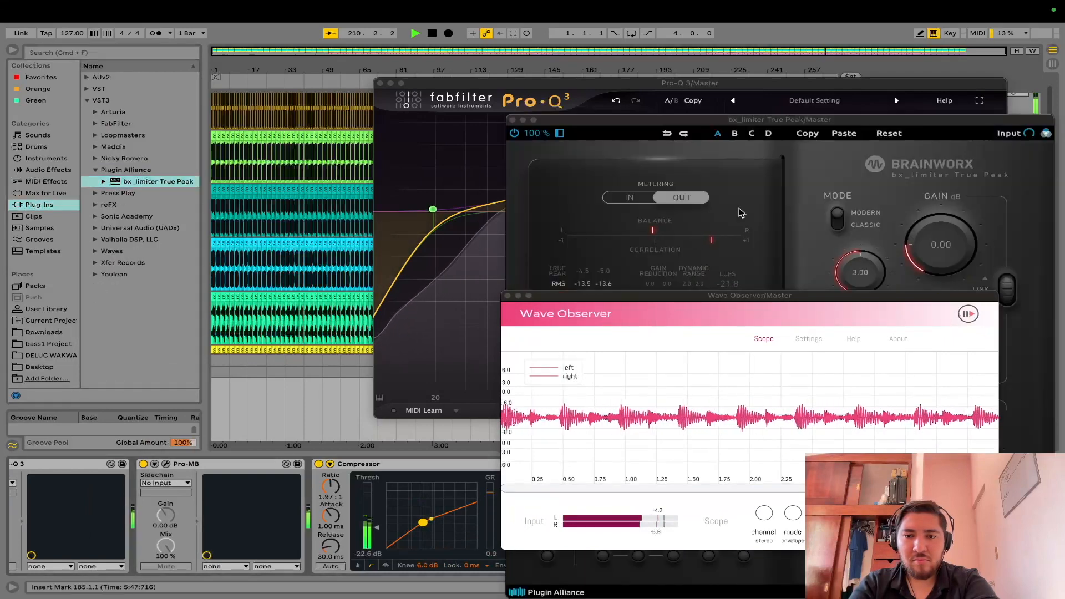
drag(954, 240, 955, 228)
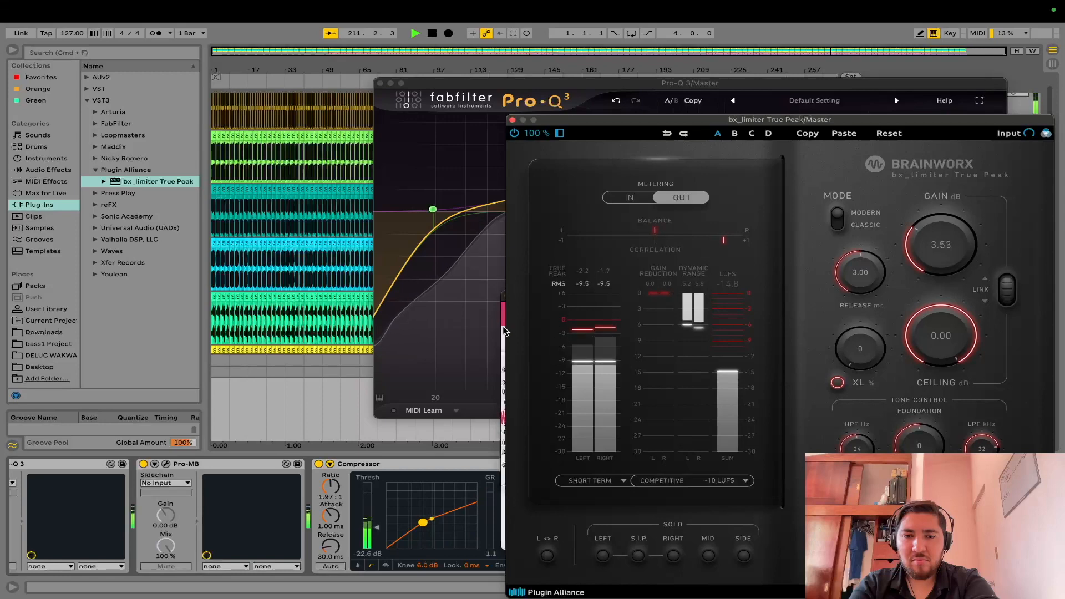
Step: Rearrange the Wave Observer and Pro-Q 3 windows so both are visible beside the bx_limiter True Peak
click(495, 329)
click(504, 477)
drag(732, 303, 272, 302)
drag(409, 83, 53, 68)
Step: Raise the bx_limiter True Peak's gain to 5.57 dB and shorten its release, checking the level with playback from bar 185
click(970, 254)
drag(970, 254, 964, 254)
key(space)
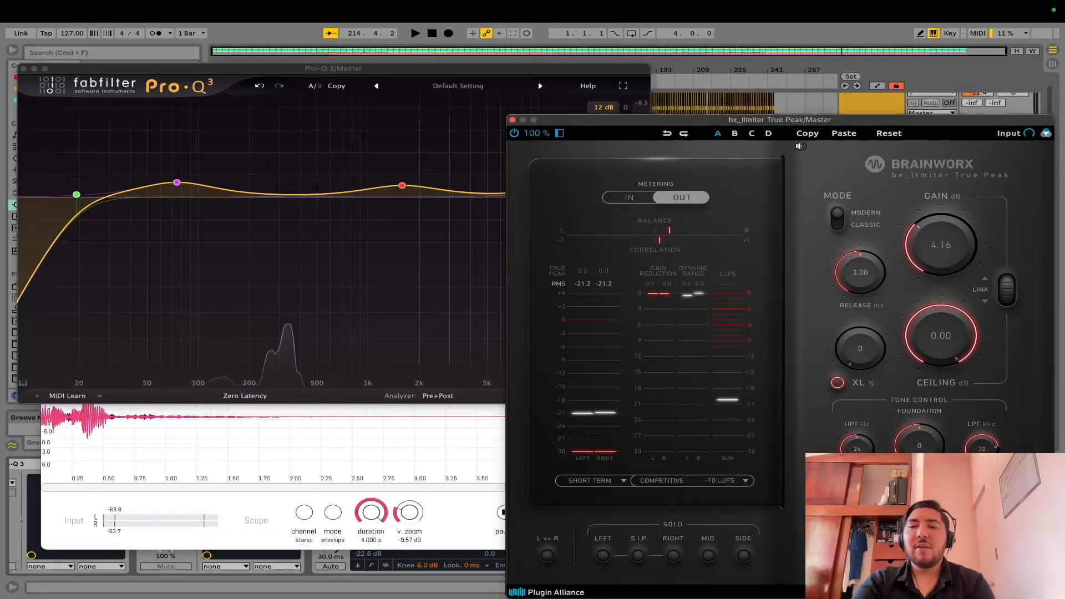
drag(1035, 126, 938, 74)
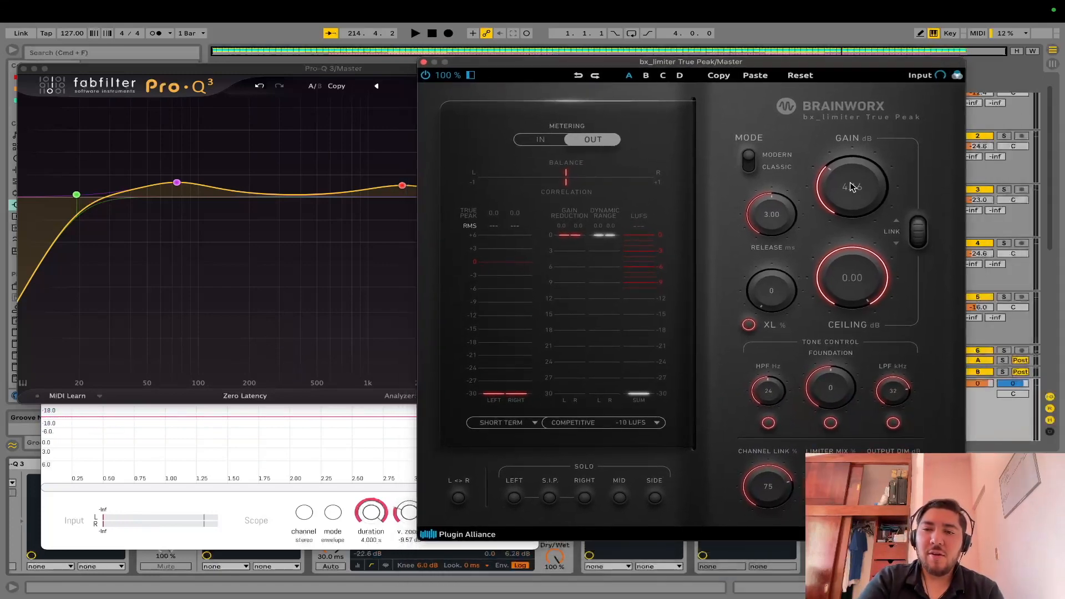
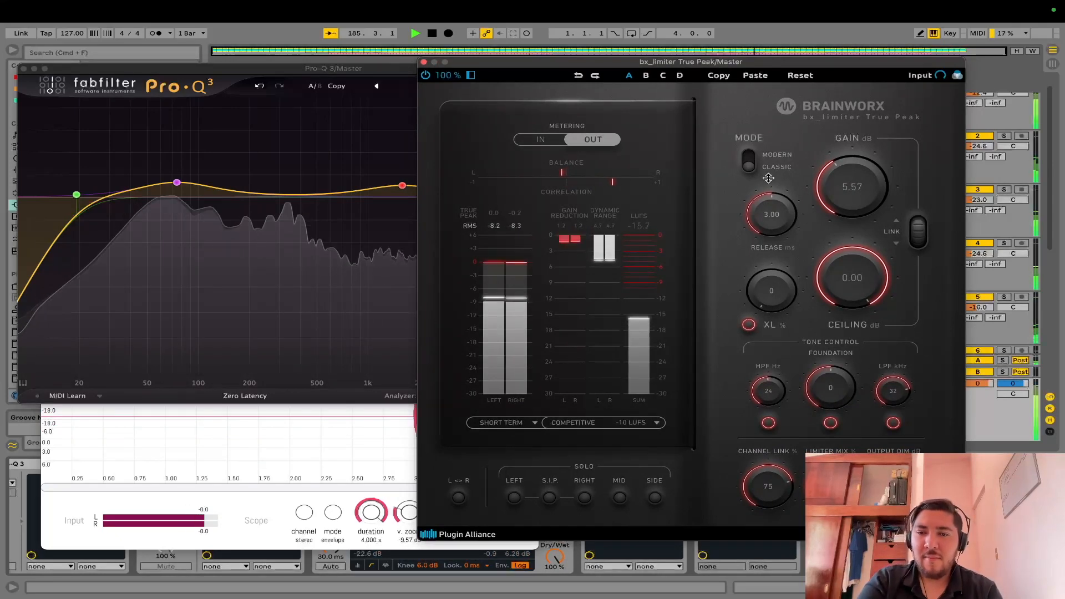
key(space)
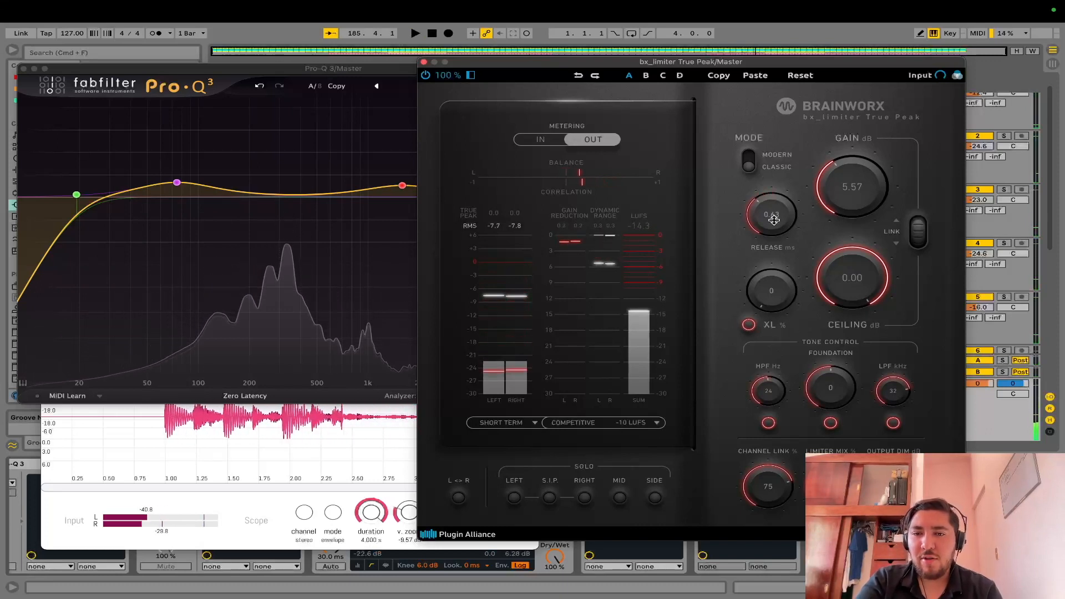
Step: Set the bx_limiter True Peak's release to 2.99 ms, XL to 13% and ceiling to -0.04 dB, auditioning from bar 185
key(space)
drag(772, 218, 807, 250)
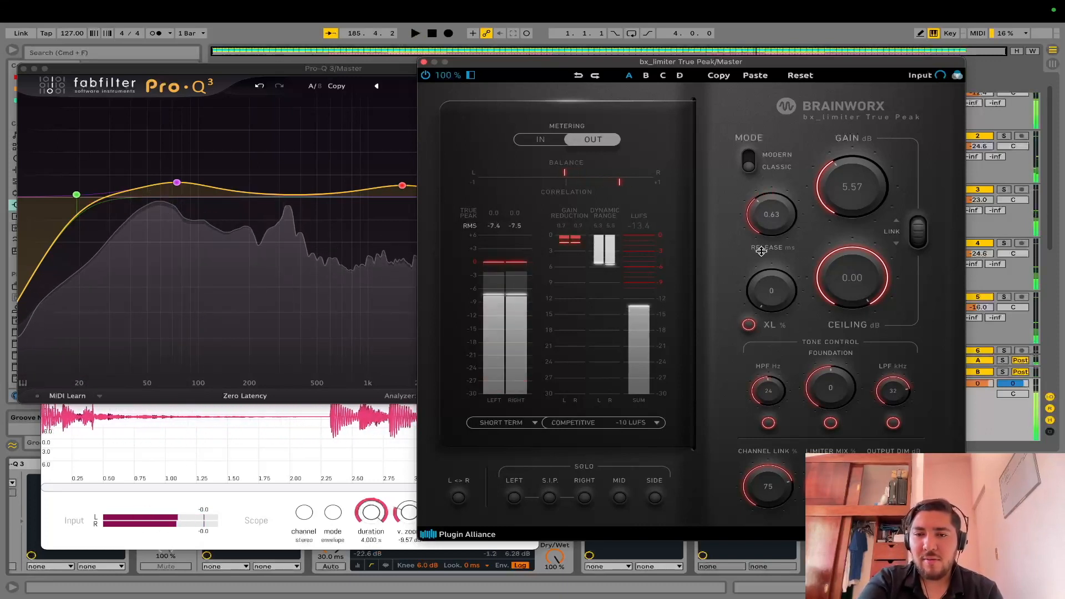
key(space)
drag(777, 219, 781, 214)
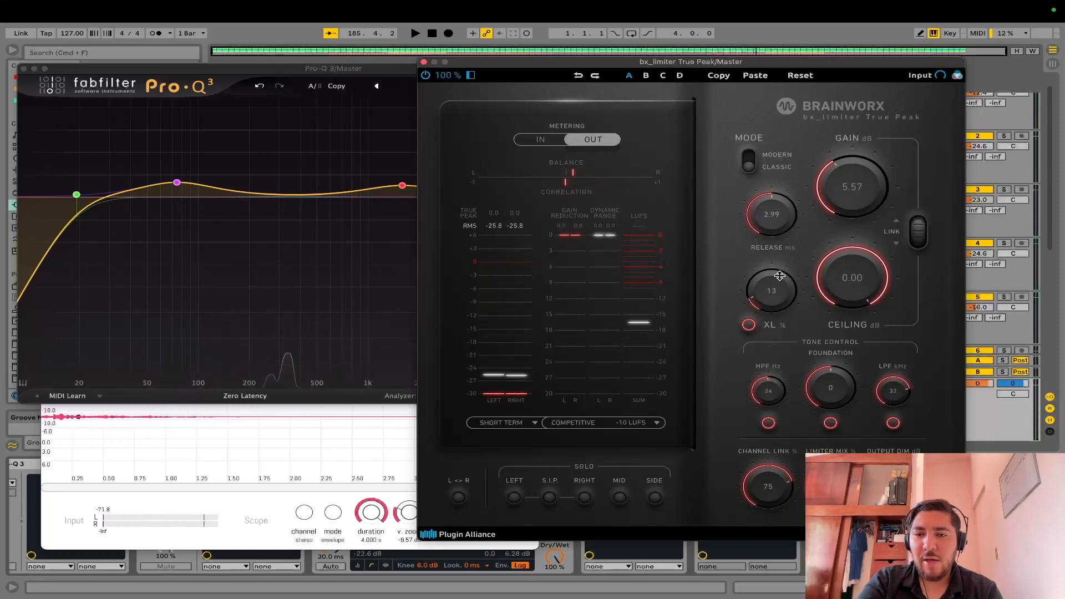
key(space)
drag(841, 277, 1017, 279)
Step: Close the bx_limiter True Peak, Pro-Q 3 and Wave Observer windows
click(424, 62)
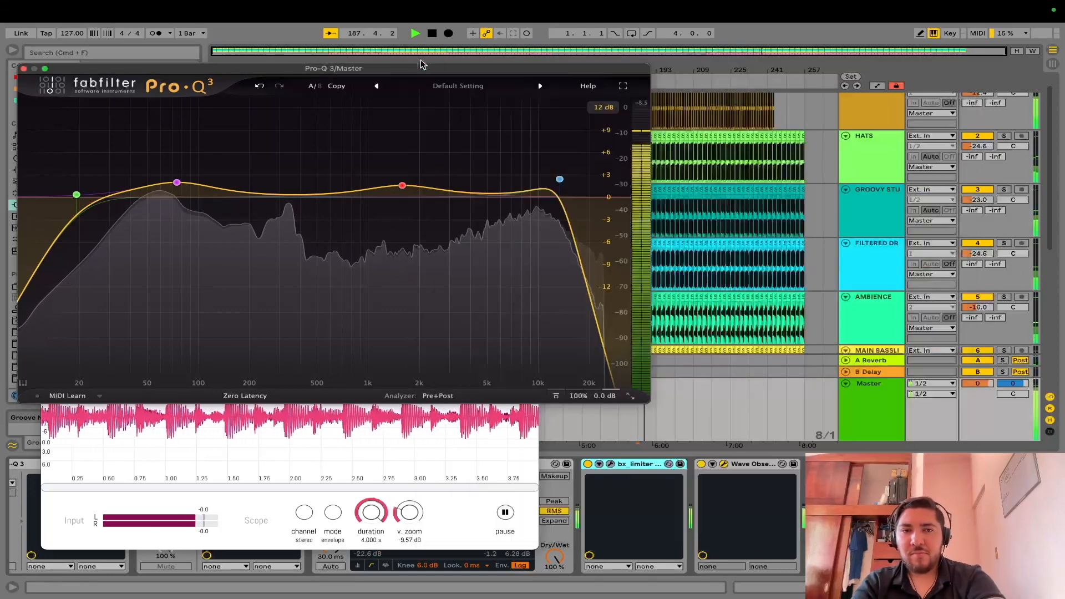
click(23, 69)
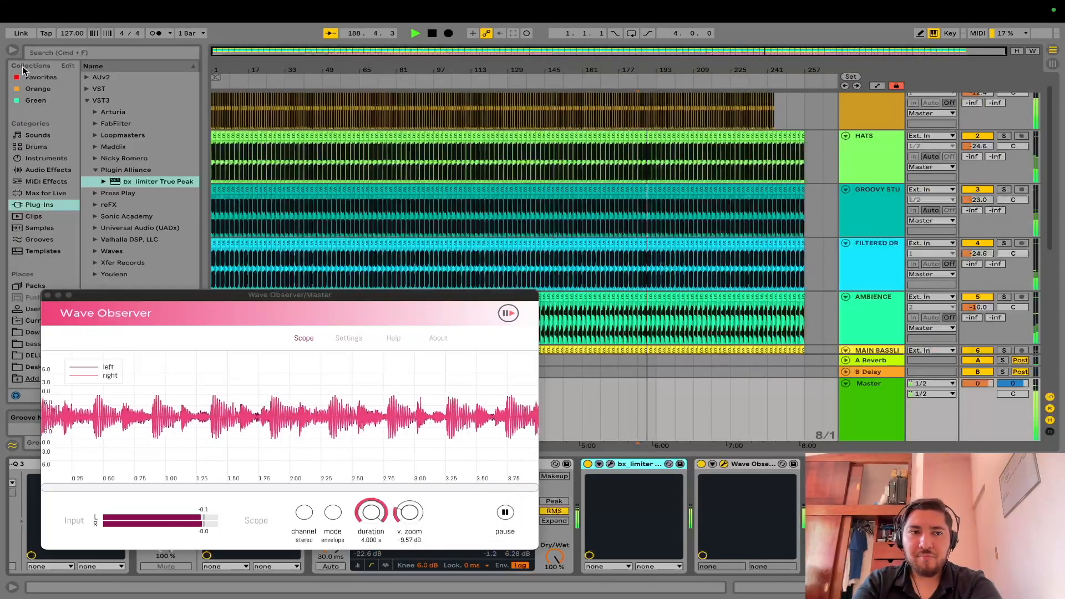
click(47, 295)
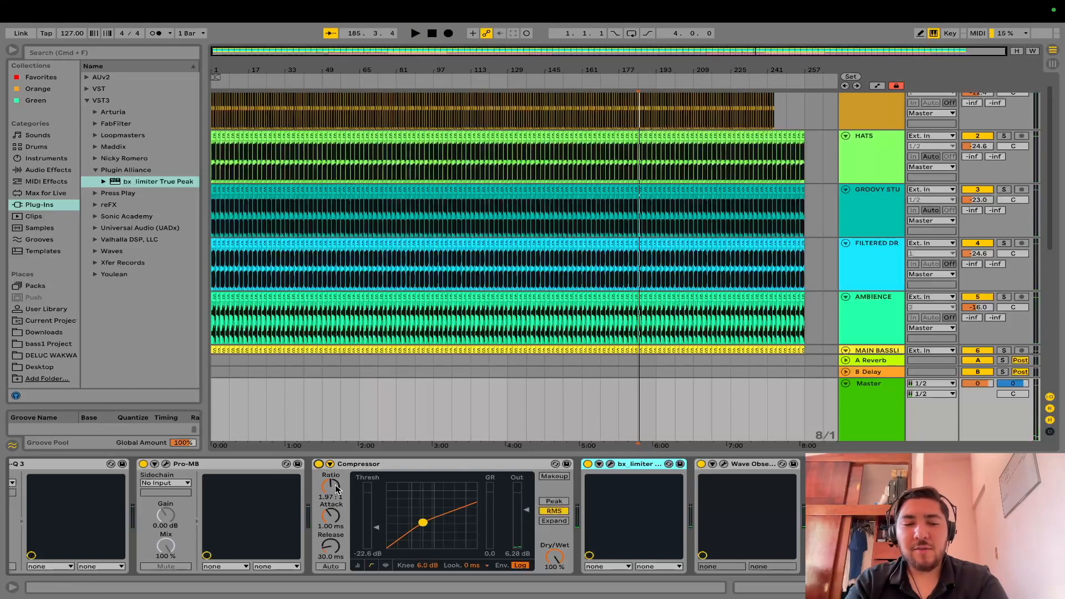
Step: Bypass all master devices to check the unprocessed level in the Session mixer during playback, and restore the chain in Arrangement view
scroll(865, 206, up, 1)
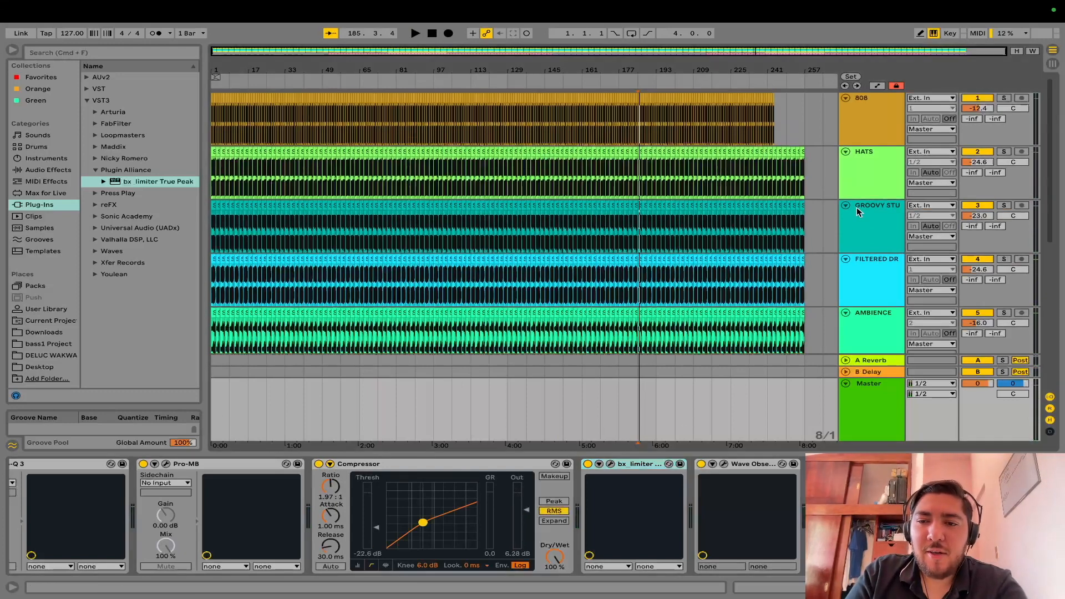
click(867, 181)
key(super+a)
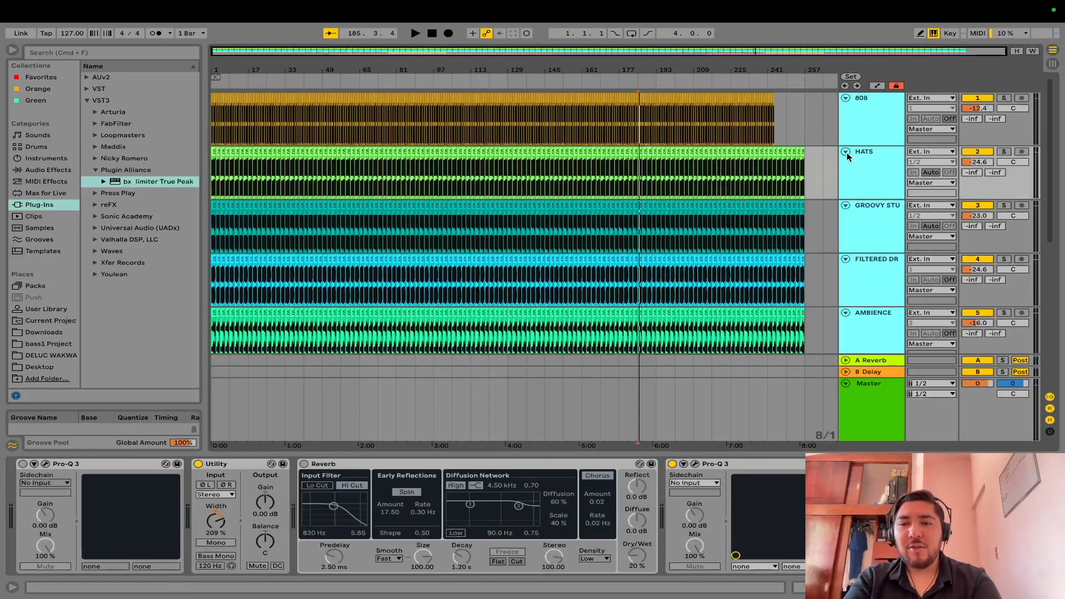
click(874, 407)
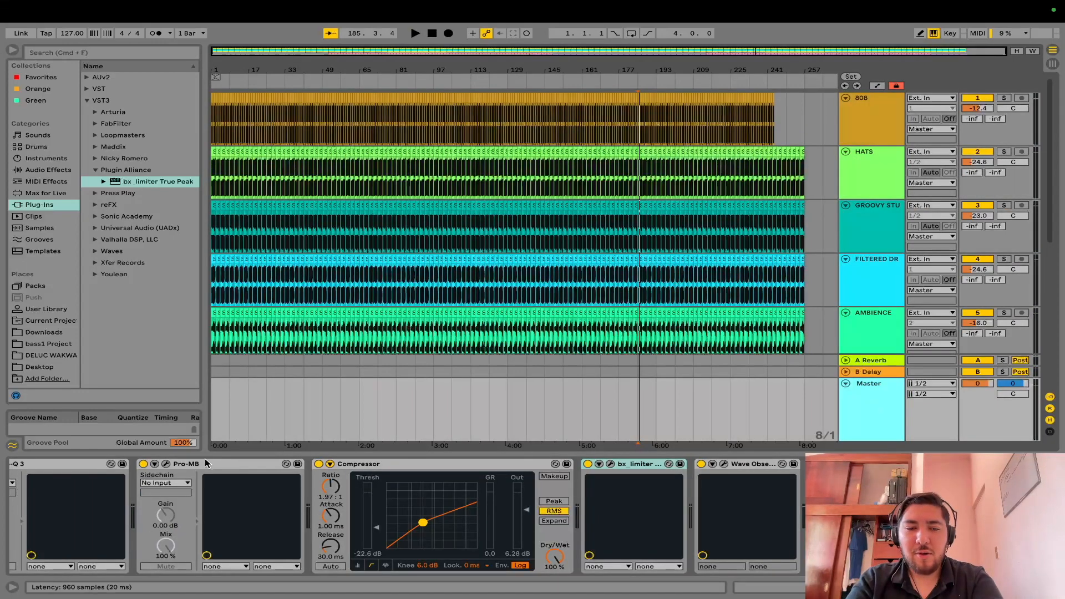
click(205, 464)
click(320, 465)
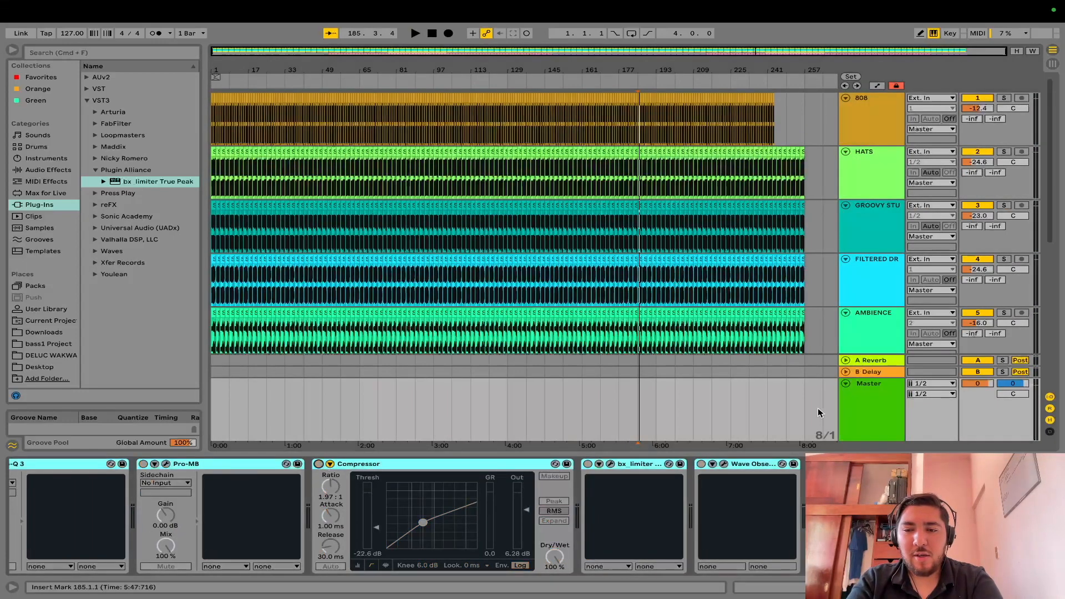
key(Tab)
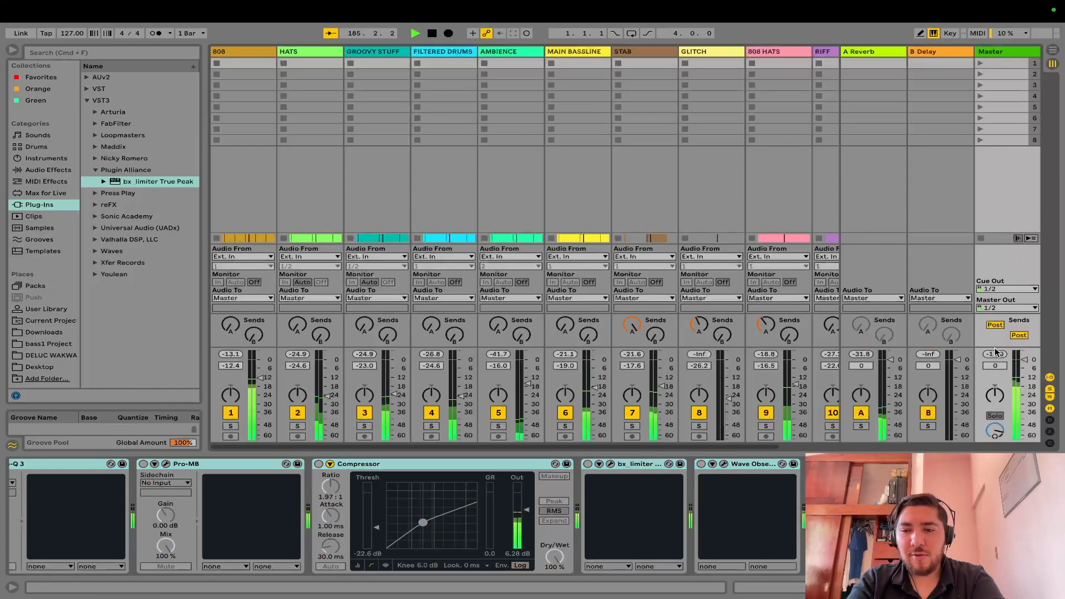
key(Tab)
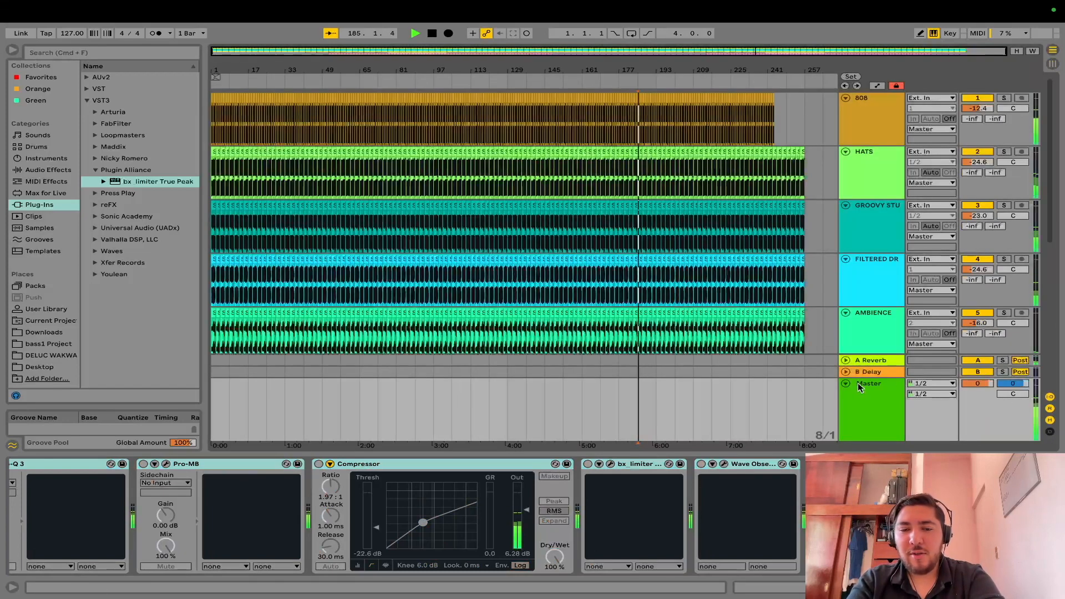
key(super+z)
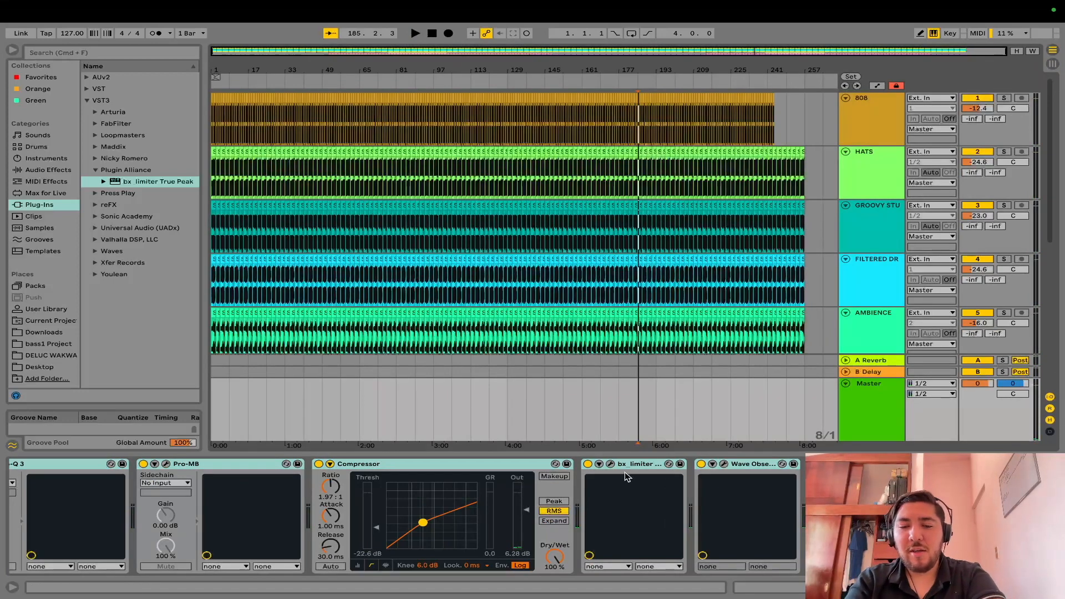
Step: Lower the bx_limiter True Peak's gain to 3.83 dB and set the Compressor's threshold to -17.5 dB and output gain to 2.31 dB
key(space)
click(611, 464)
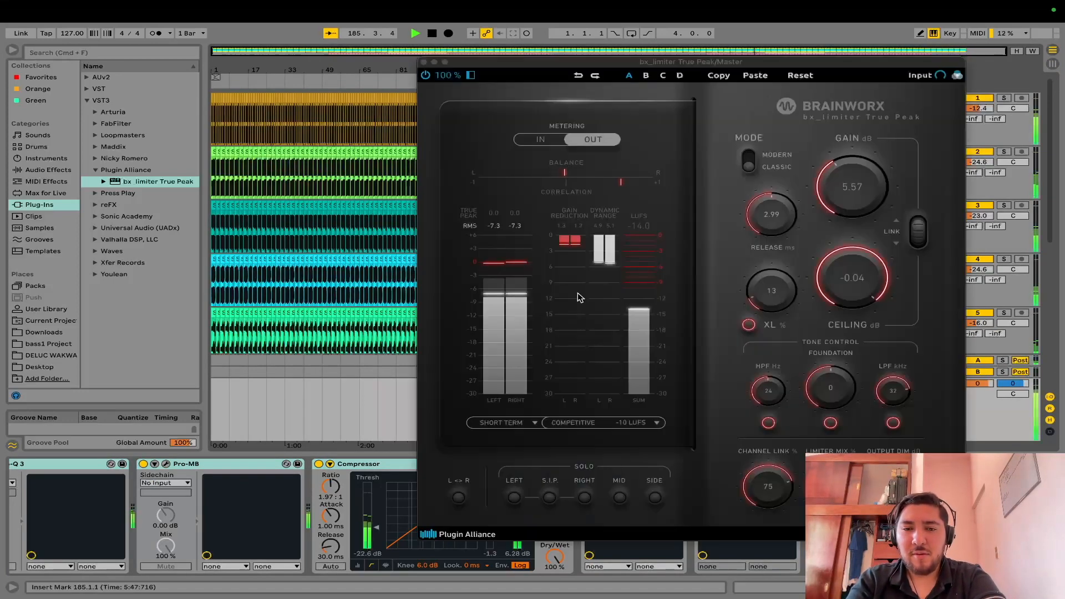
drag(866, 186, 868, 201)
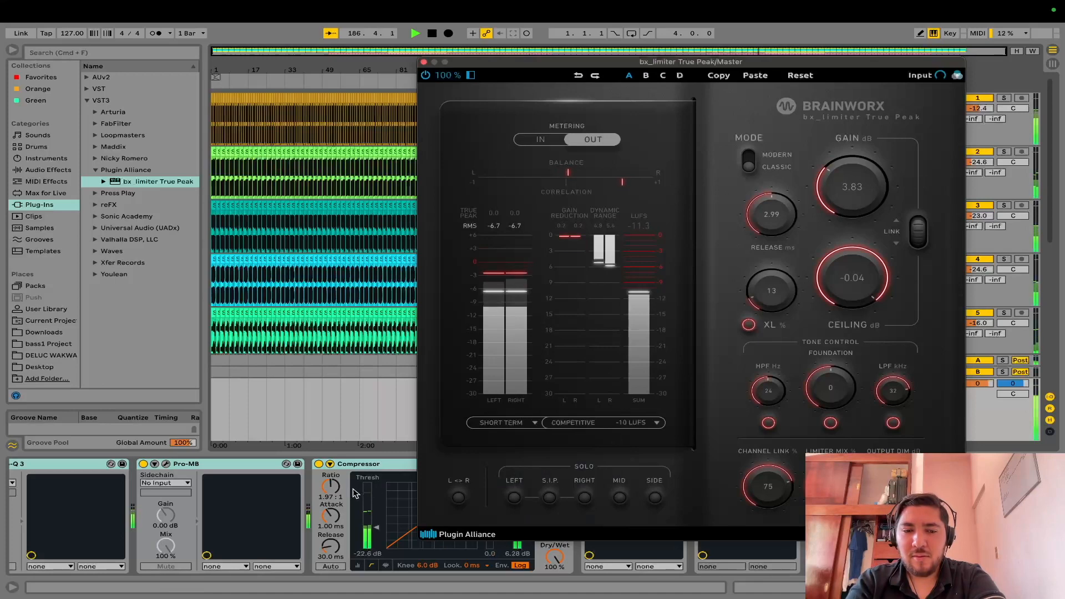
drag(372, 528, 373, 521)
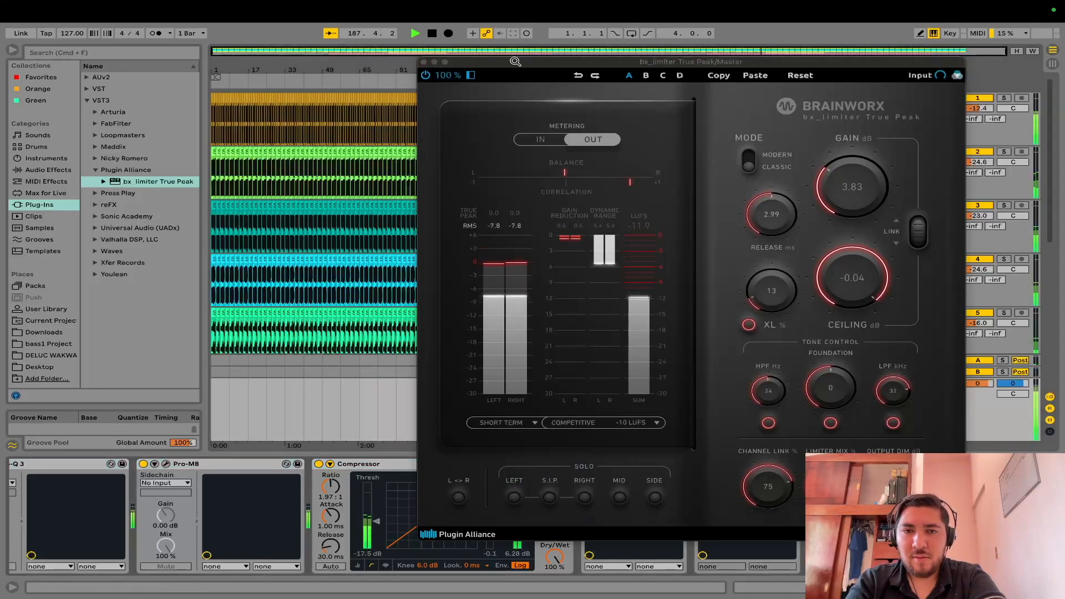
drag(515, 58, 745, 73)
drag(527, 513, 527, 524)
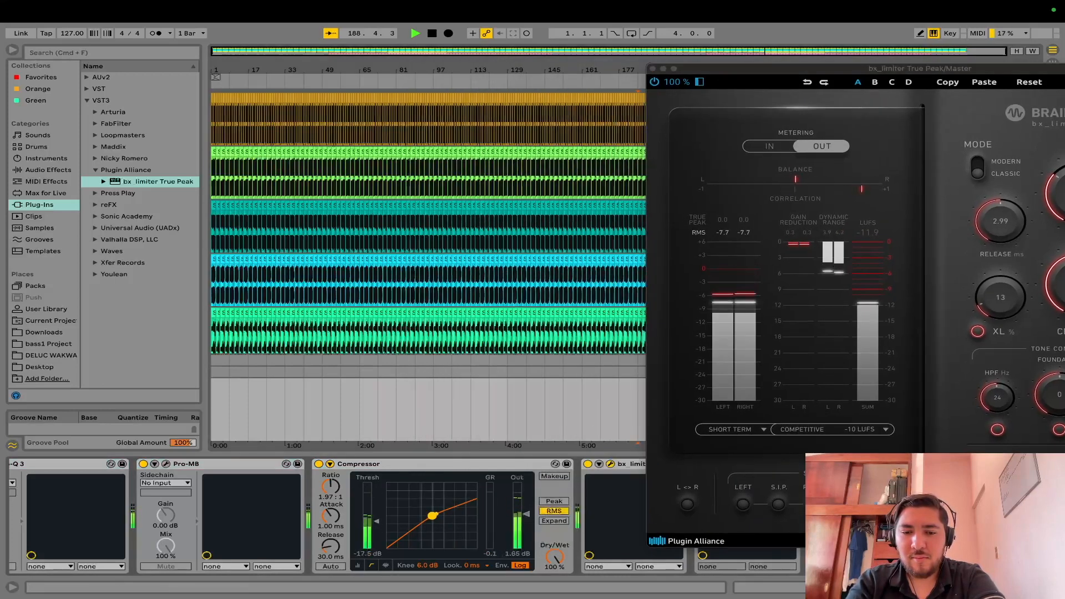
Step: Raise the bx_limiter True Peak's gain to 8.21 dB, close its window and reopen Wave Observer
drag(729, 64, 417, 82)
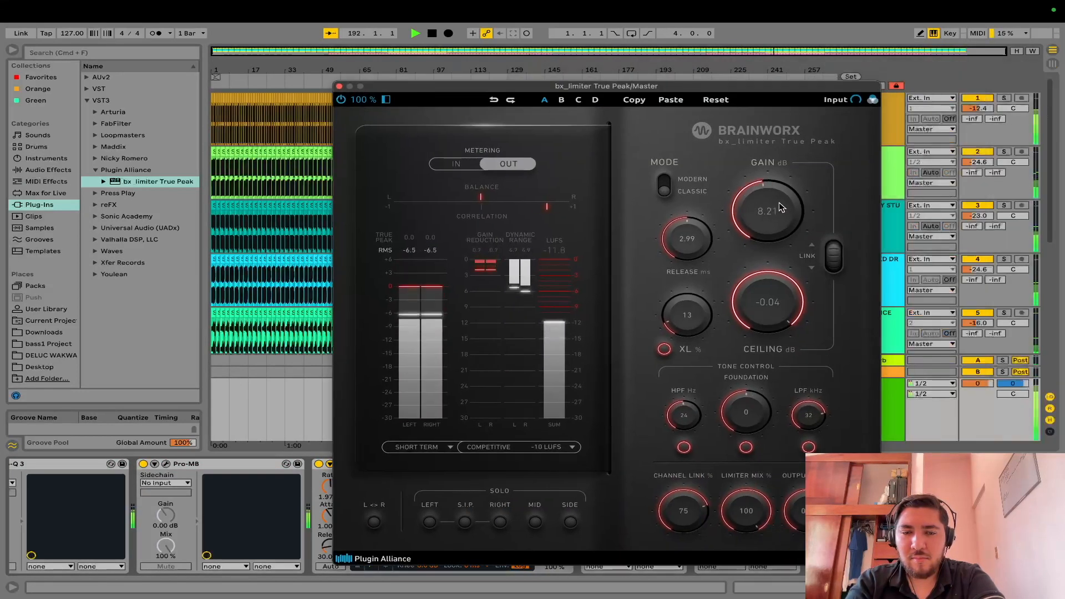
click(339, 86)
click(723, 465)
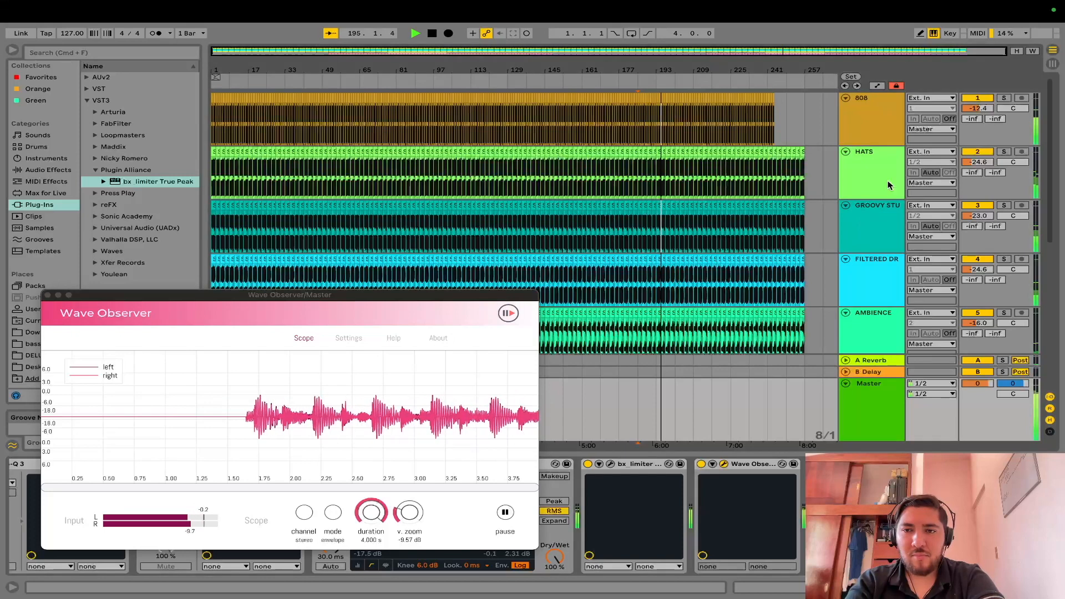
Step: Raise the 808 track's volume to -10.0 dB and the HATS track's volume to -19.7 dB
click(1004, 98)
click(1003, 98)
drag(978, 109, 978, 104)
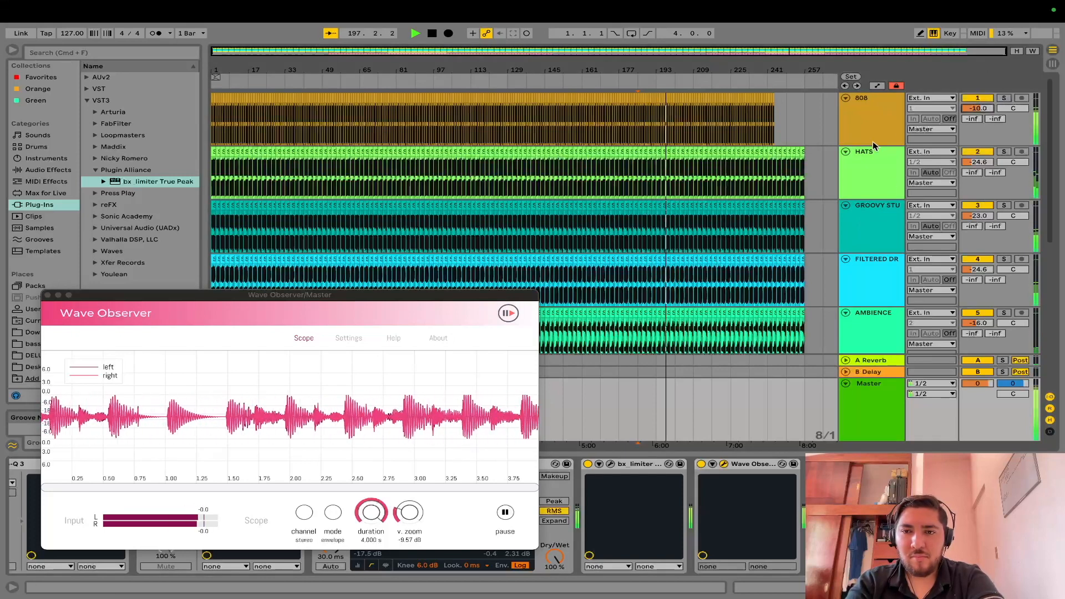
click(871, 174)
drag(988, 162, 987, 148)
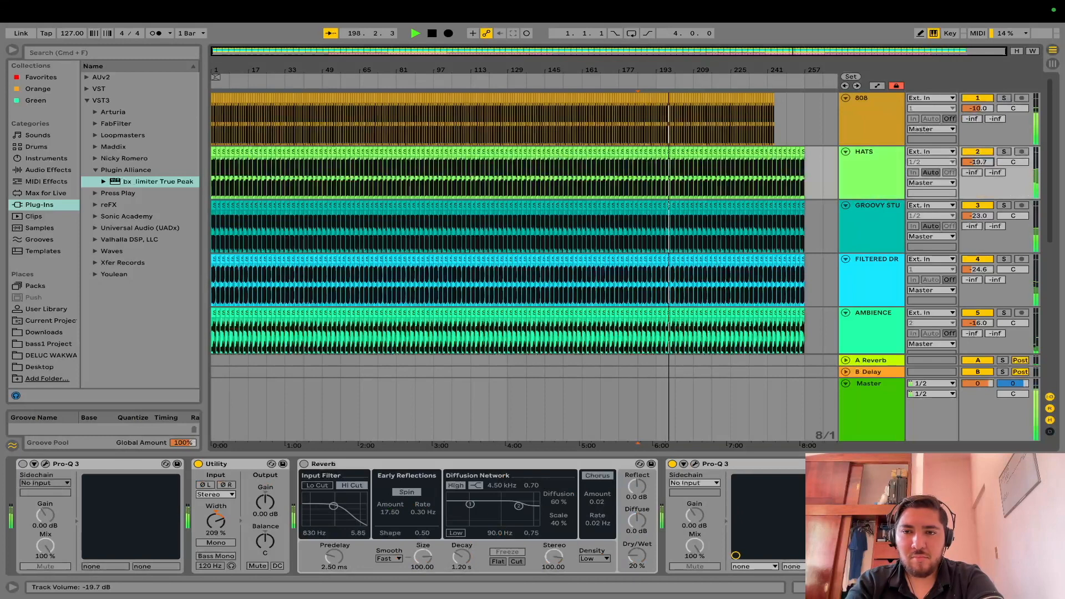
Step: In the HATS track's active Pro-Q 3, deepen the upper-mid bell cut to about -7 dB near 5 kHz and shift the highest band upward
click(864, 181)
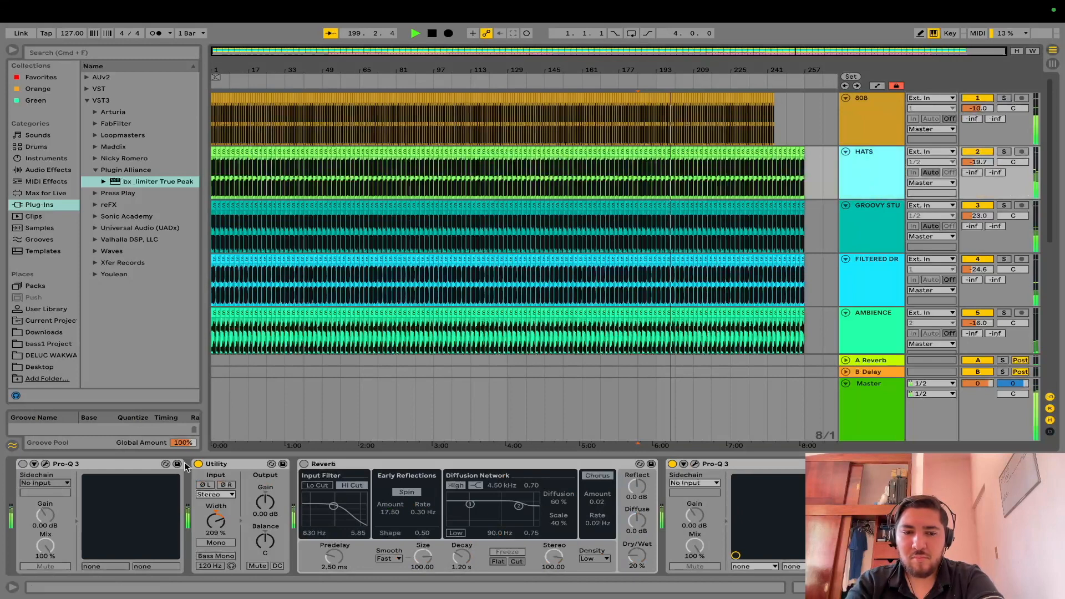
drag(216, 521, 219, 523)
click(694, 463)
drag(869, 223, 891, 231)
drag(754, 243, 783, 279)
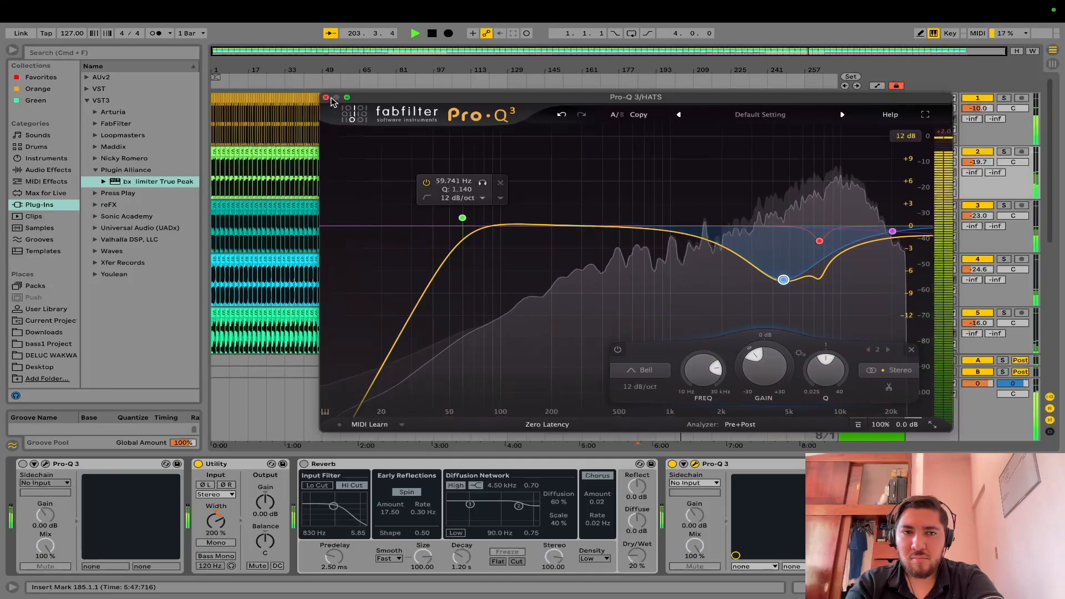
click(326, 98)
Step: Solo GROOVY STUFF, add a Pro-Q 3 with a -6.14 dB bell cut at 756 Hz, and unsolo the track
click(993, 208)
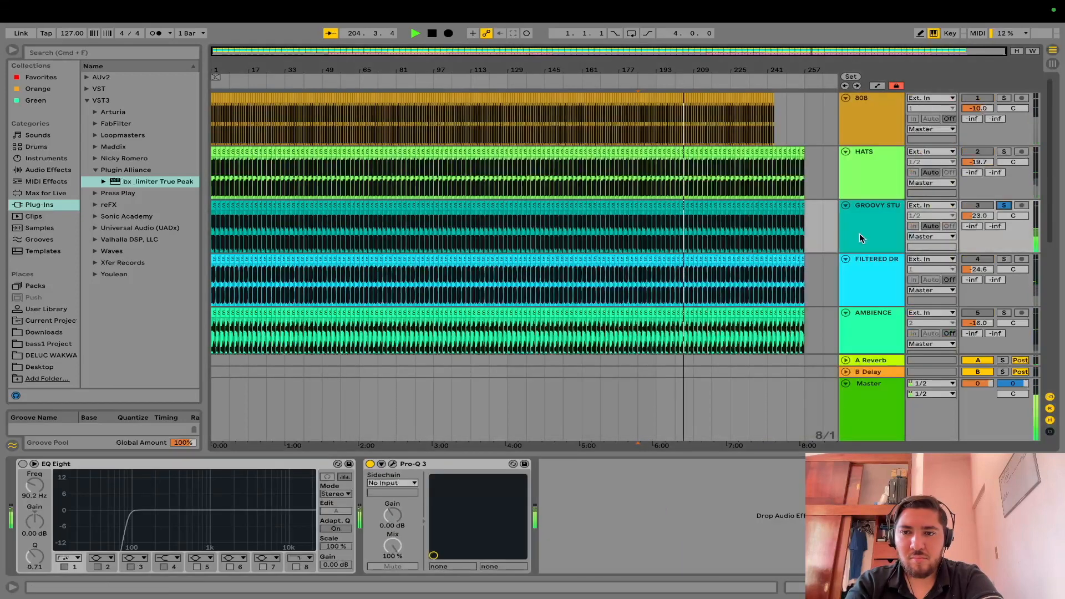
click(101, 125)
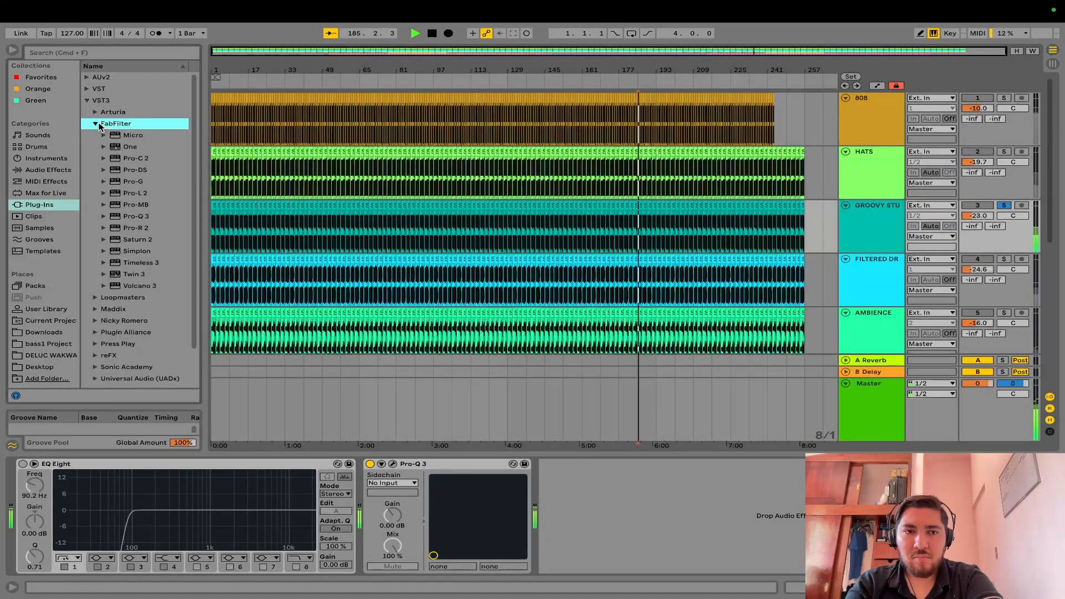
double_click(142, 221)
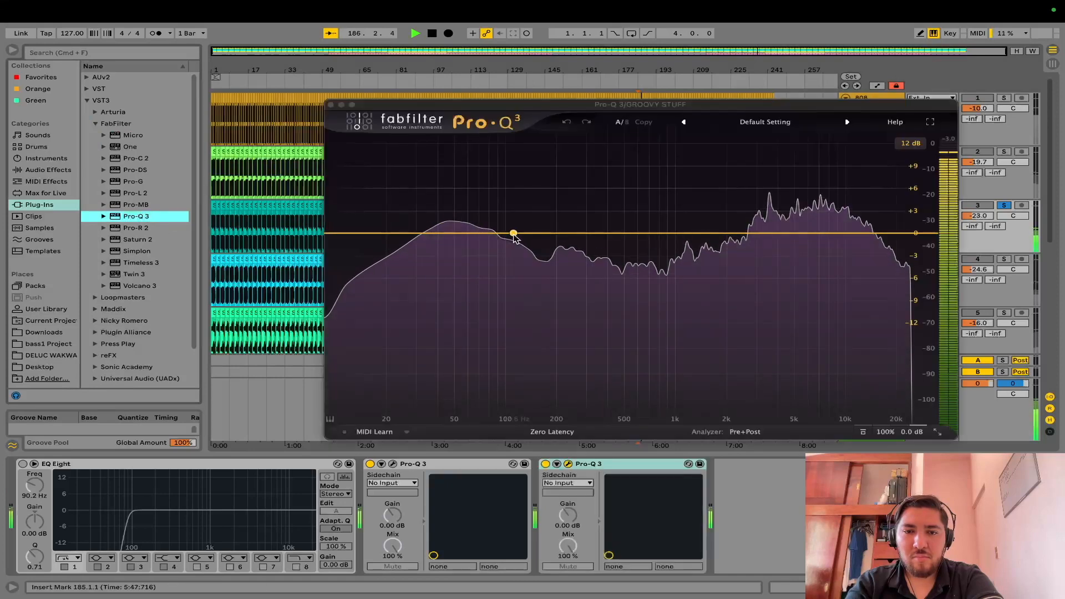
drag(511, 235, 655, 279)
click(1004, 205)
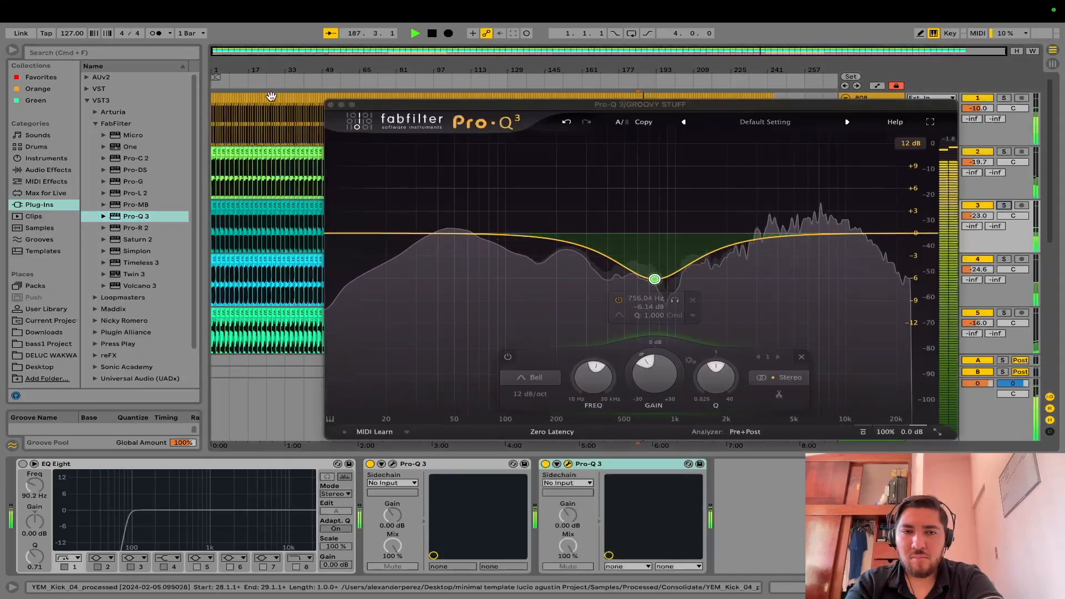
click(330, 105)
Step: Bypass the added Pro-Q 3, set the GROOVY STUFF volume to -15.8 dB and return to the master's Wave Observer
click(545, 465)
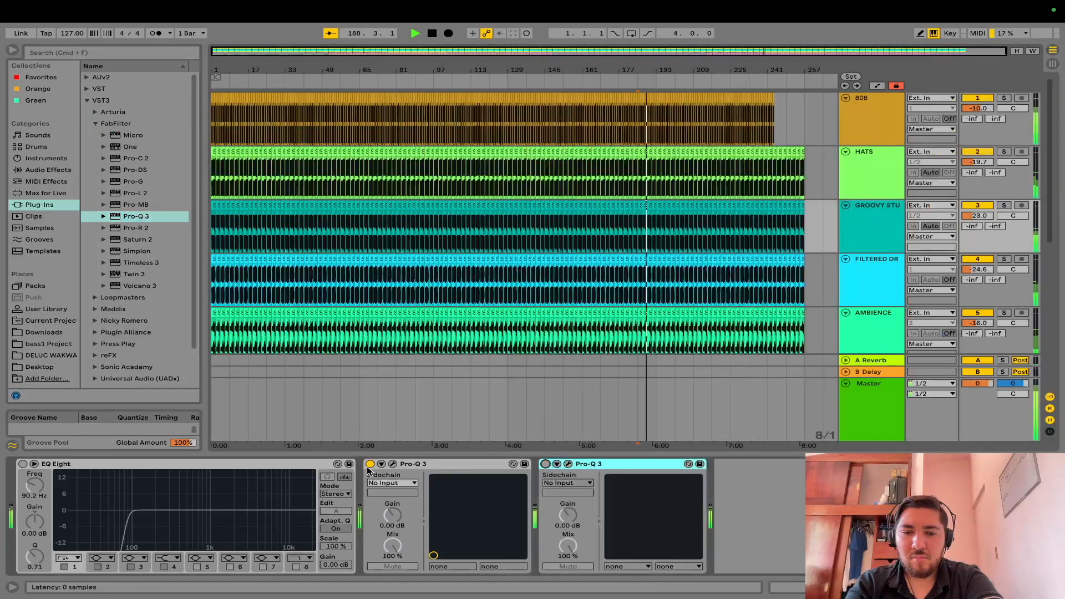
drag(977, 215, 977, 202)
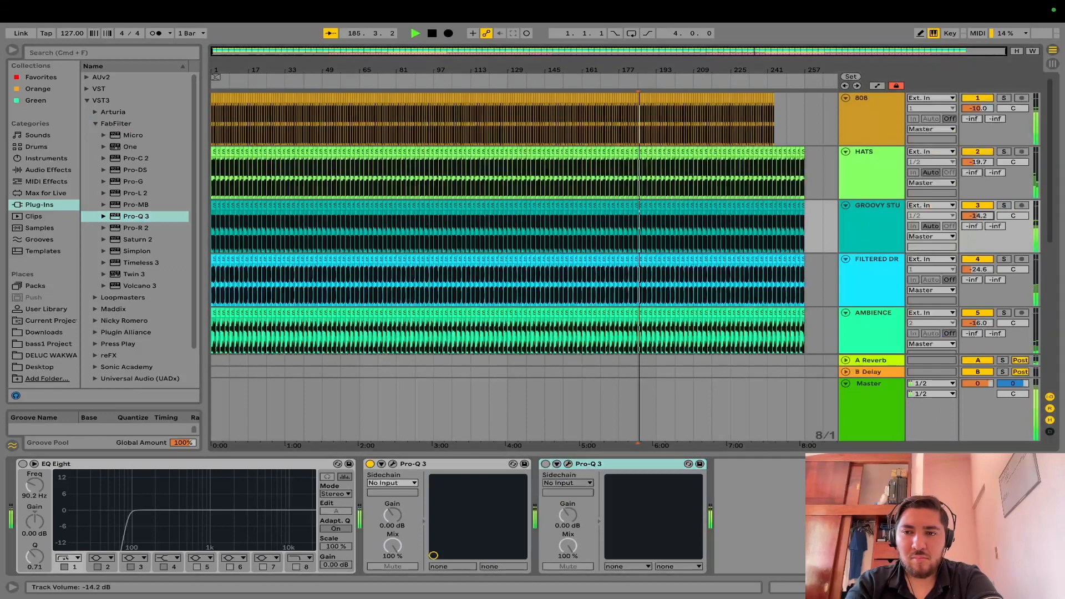
click(861, 415)
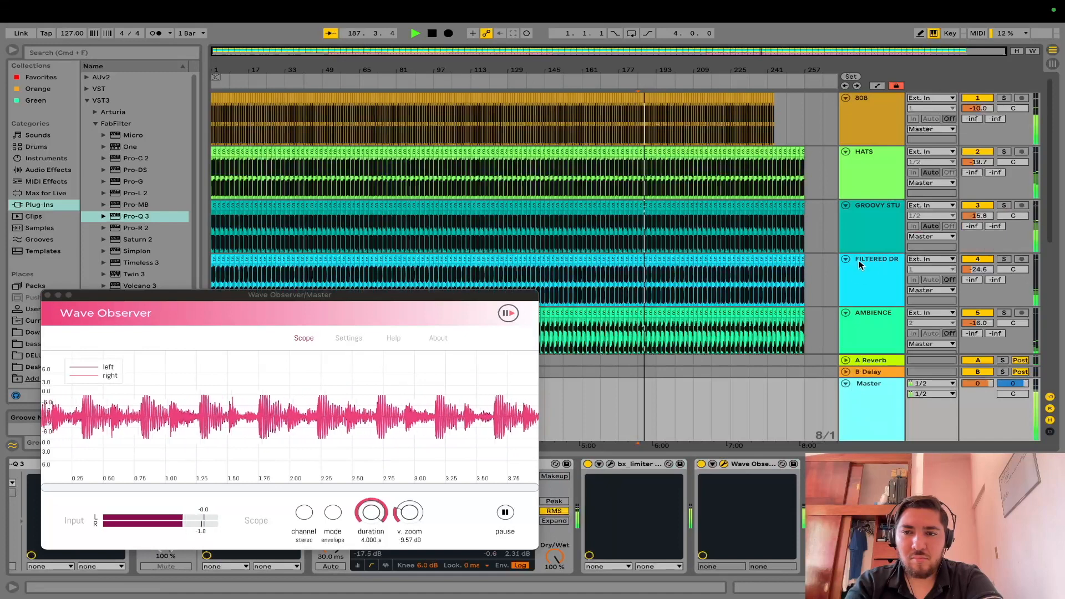
Step: Raise the FILTERED DR track's volume to -17.4 dB and recheck the master waveform in Wave Observer
click(1006, 261)
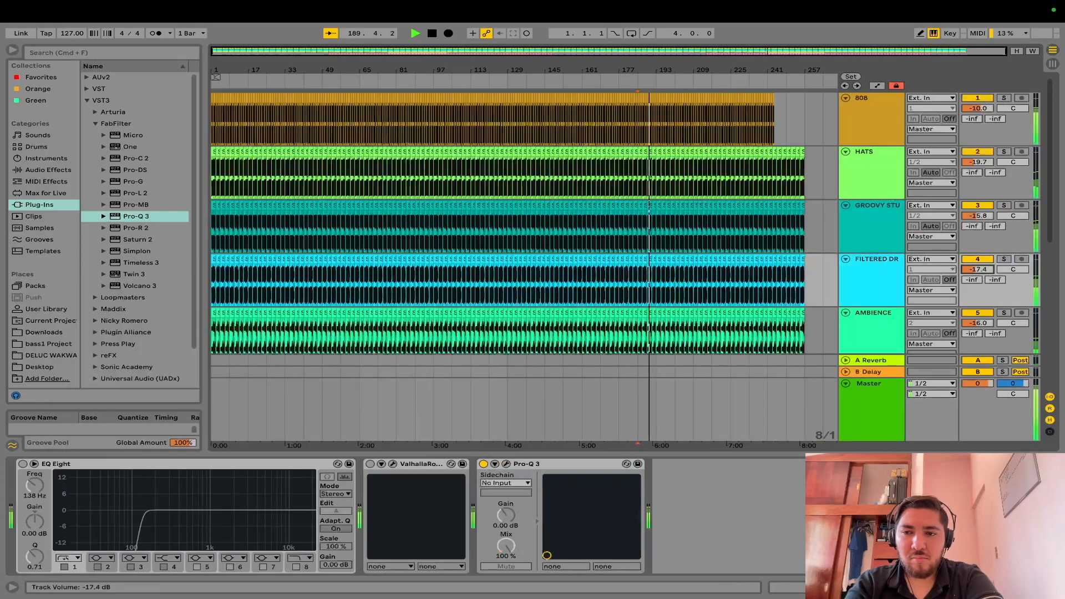
click(877, 397)
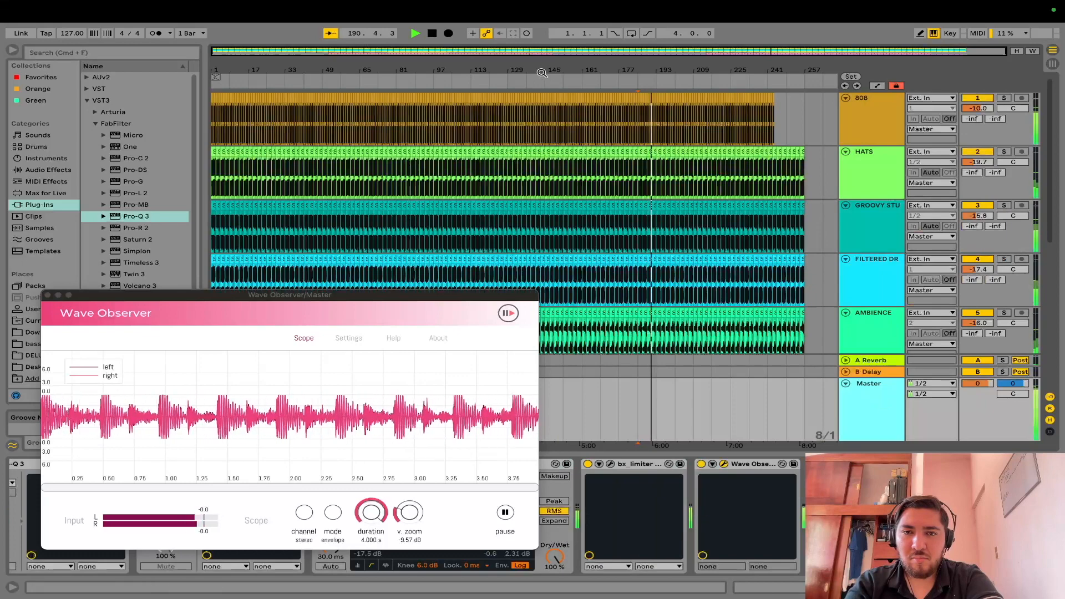
Step: Audition the master from around bar 124 with Wave Observer moved clear of the device chain, re-enable Follow and close the plug-in window
click(496, 81)
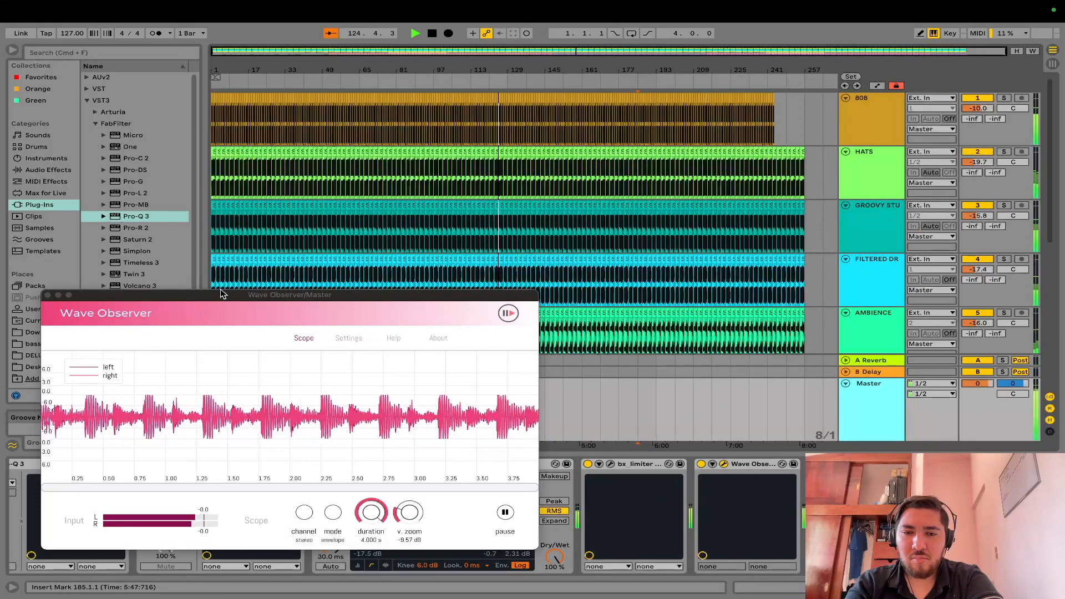
drag(174, 296, 403, 282)
drag(303, 281, 537, 203)
scroll(25, 466, left, 5)
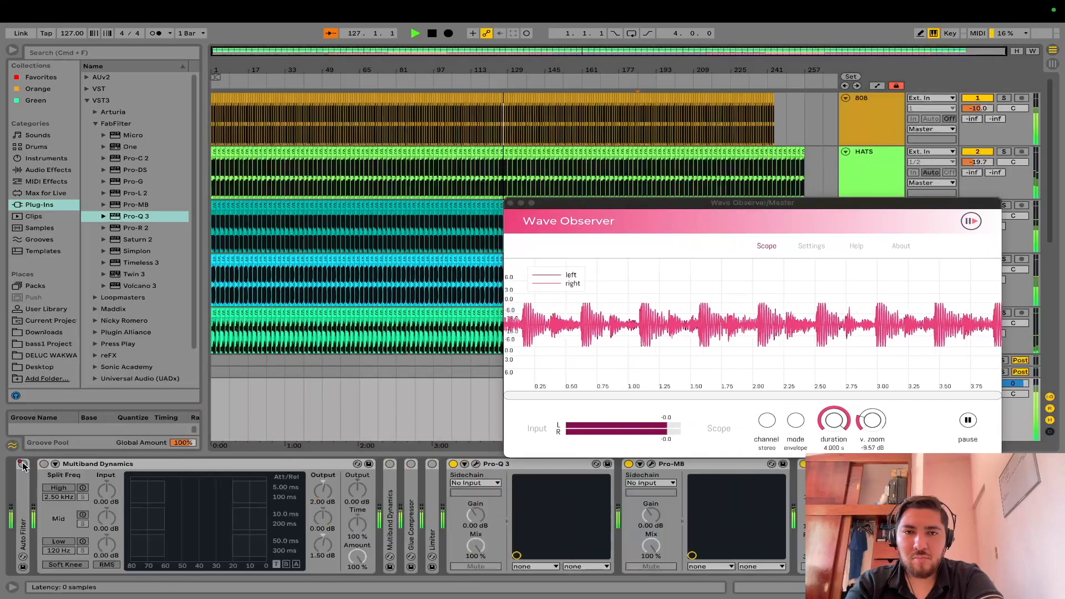
click(327, 38)
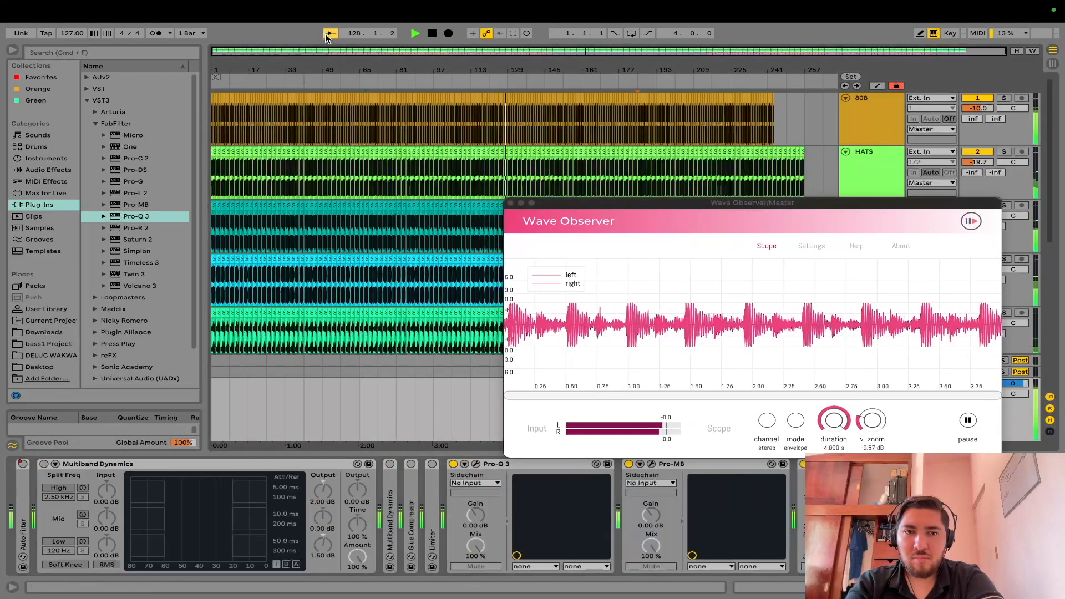
click(510, 203)
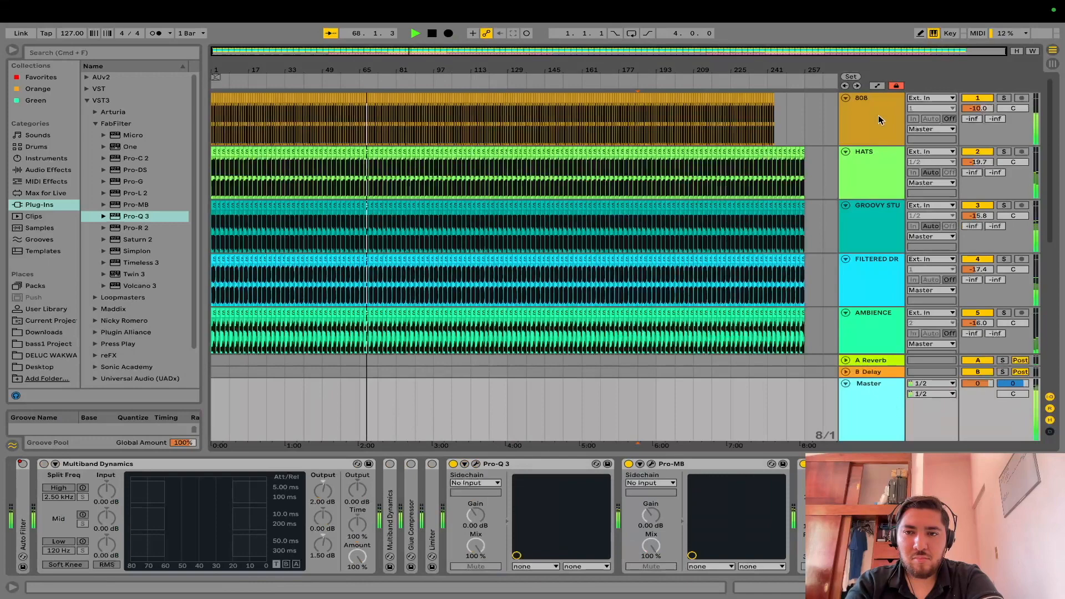
Step: Show the master's Auto Filter Device On automation and draw it as on from about bar 153 to bar 193
click(877, 85)
click(857, 398)
click(866, 413)
key(b)
mouse_move(652, 393)
mouse_down()
mouse_move(625, 380)
mouse_move(585, 385)
mouse_up()
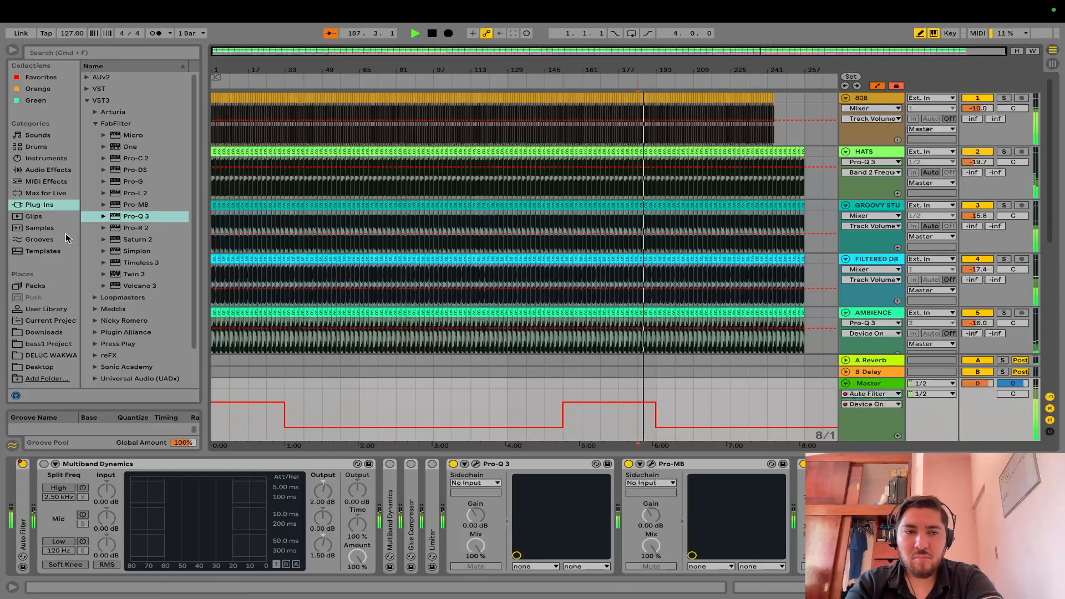
Step: Insert a Reverb after the master's Auto Filter, set its Dry/Wet to 21%, compare it on and off, and leave it bypassed
click(55, 173)
click(87, 207)
drag(133, 200, 111, 534)
drag(371, 555, 372, 588)
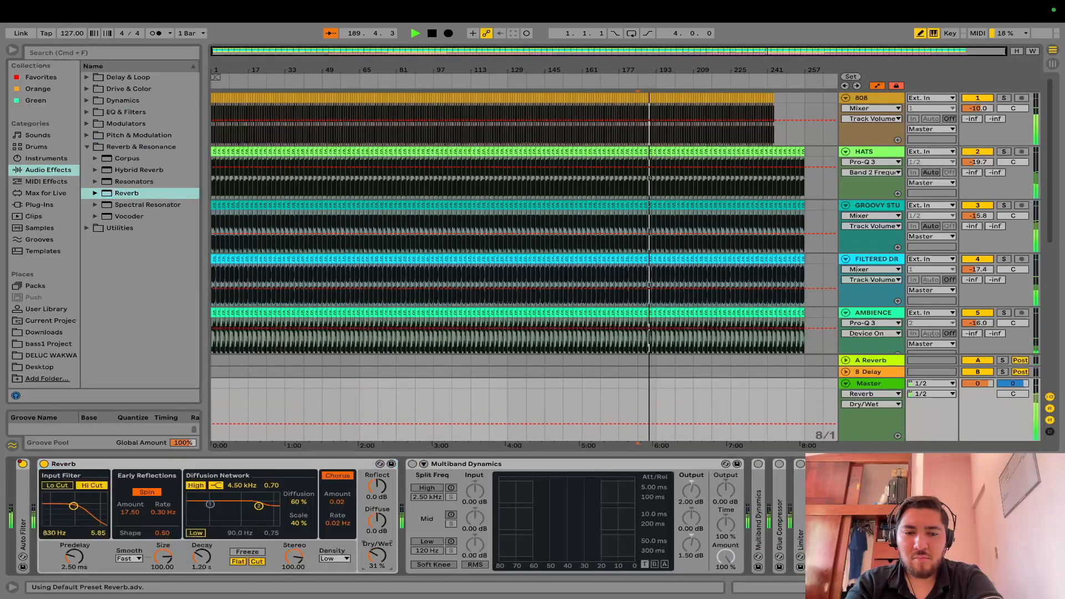
click(44, 464)
click(44, 464)
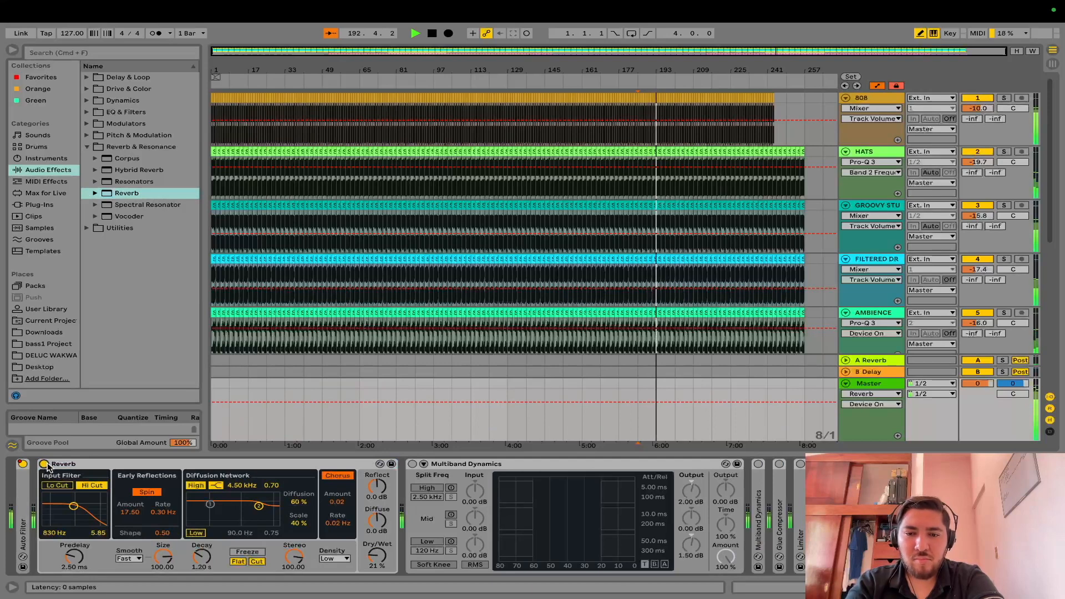
click(44, 464)
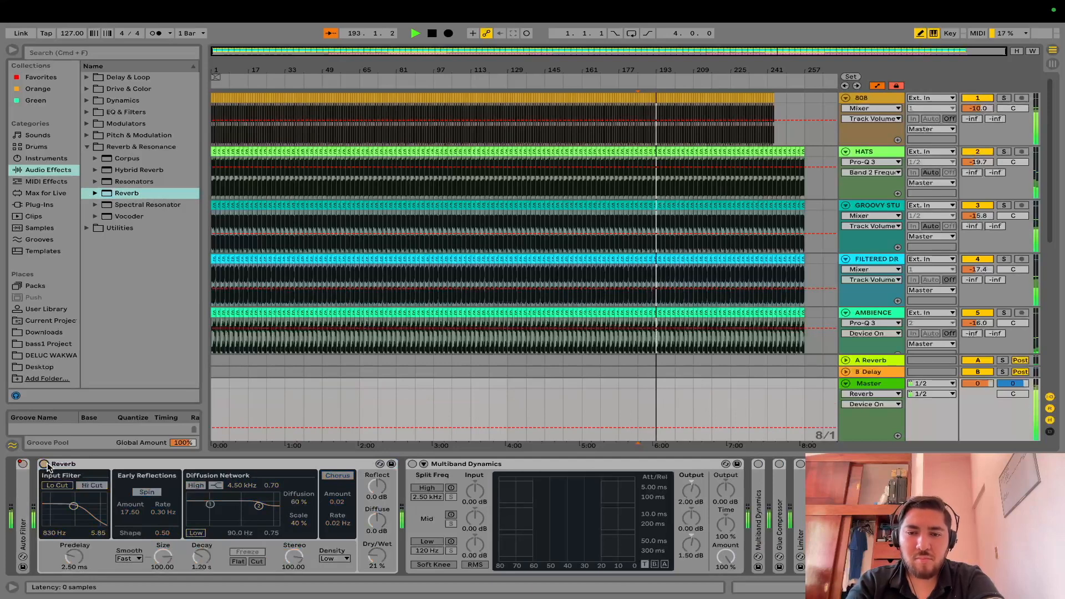
Step: Fold all the tracks, unfold only the MAIN BASSLINE track and set its volume to -15.7 dB
click(416, 78)
click(871, 153)
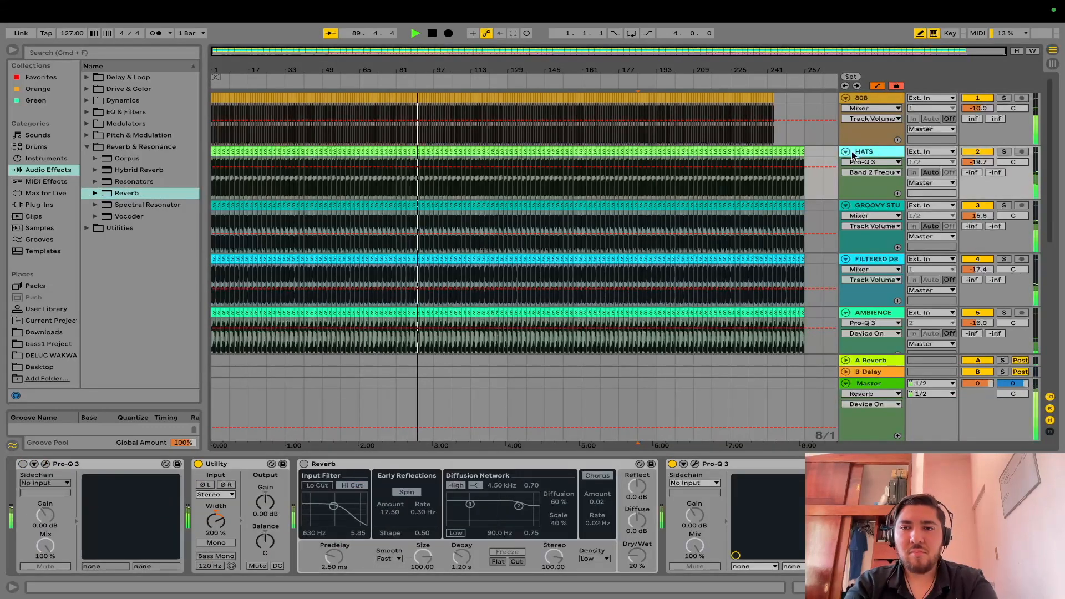
alt+click(846, 152)
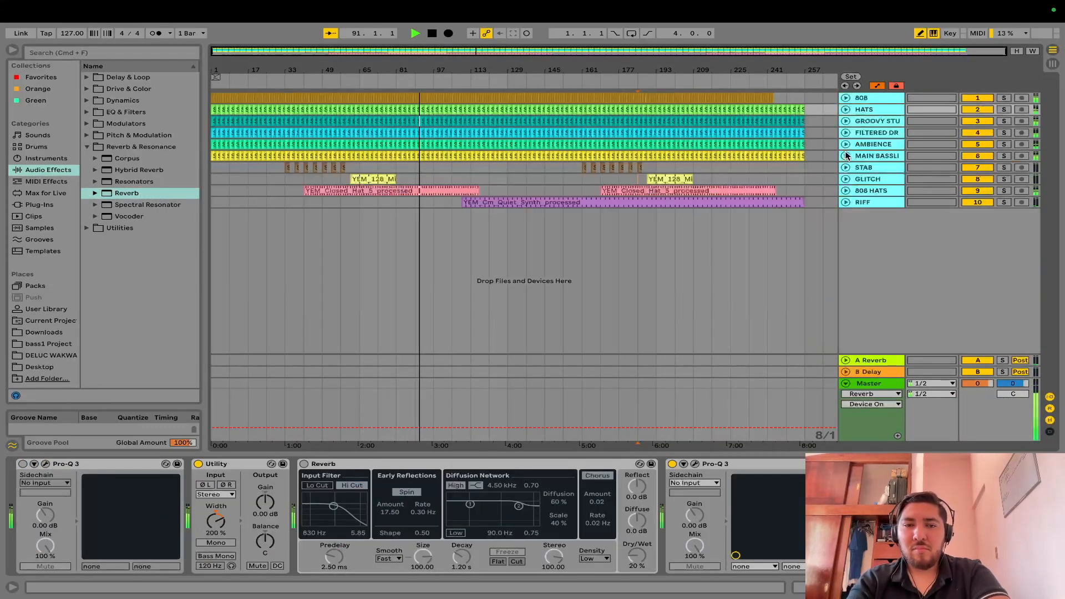
click(401, 182)
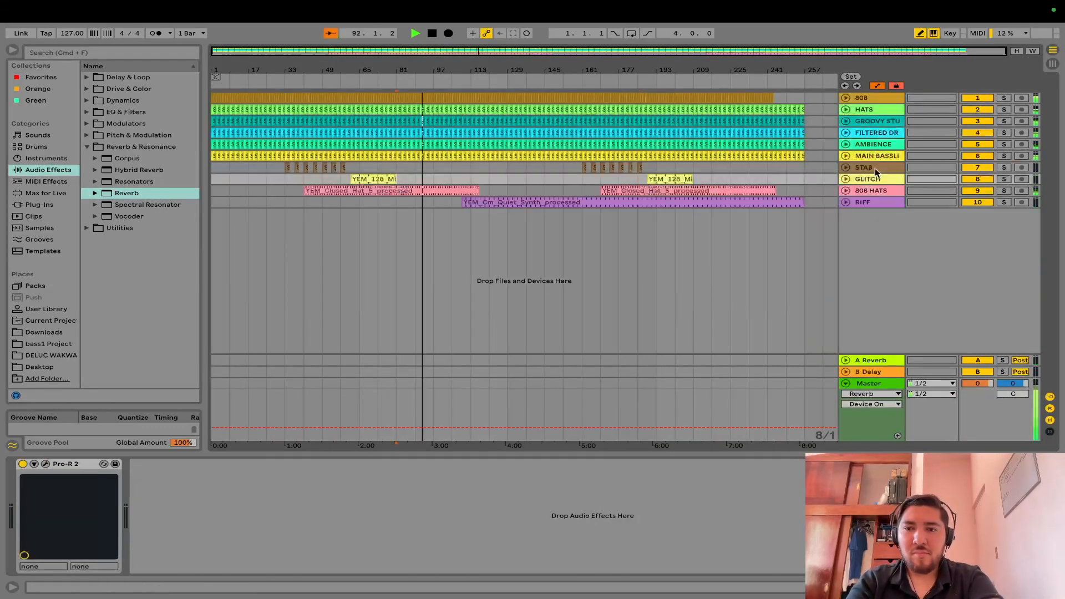
click(845, 155)
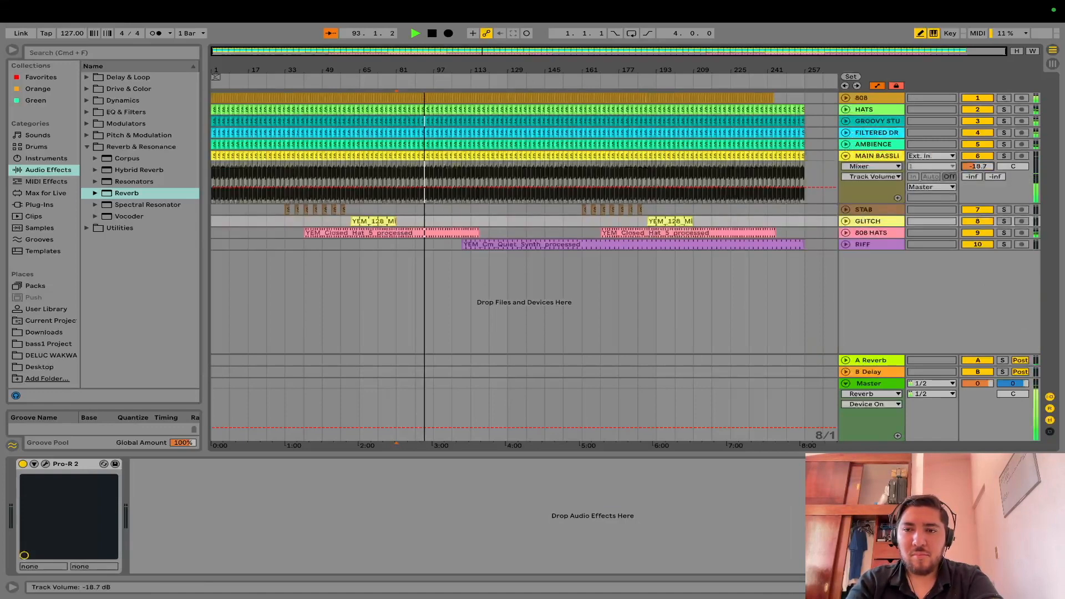
scroll(978, 170, up, 2)
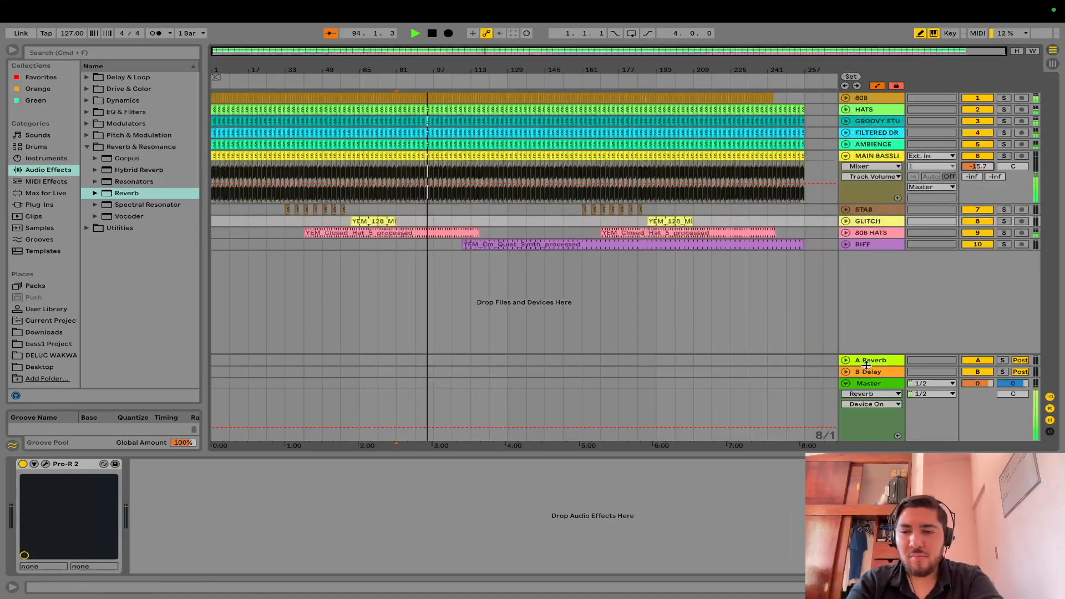
Step: Enable Multiband Dynamics and Glue Compressor on the MAIN BASSLINE track and try out its ValhallaShimmer
click(866, 430)
click(900, 160)
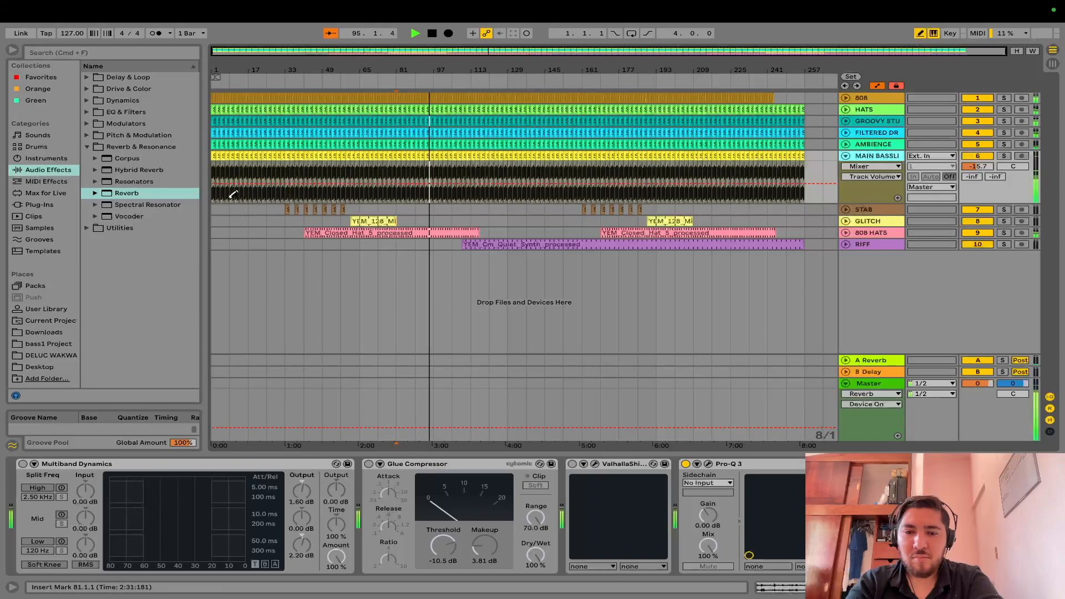
click(24, 466)
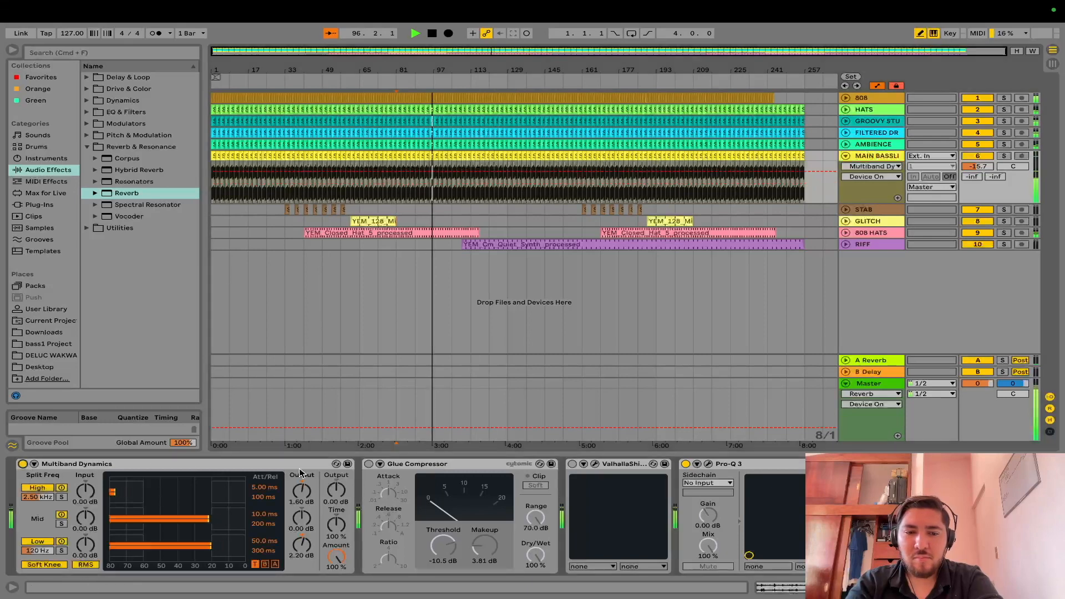
click(368, 463)
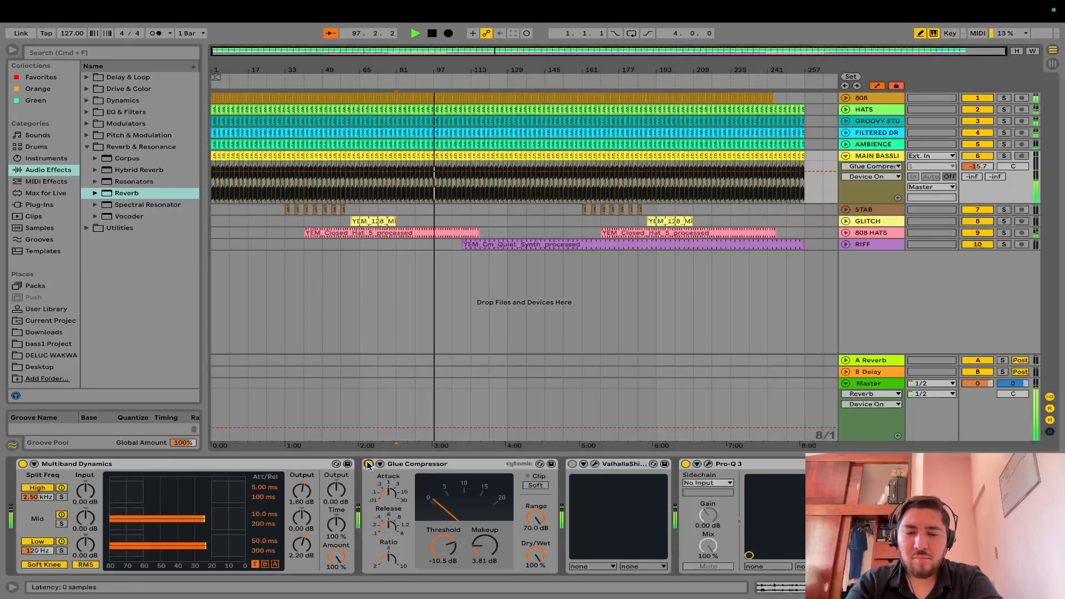
click(571, 464)
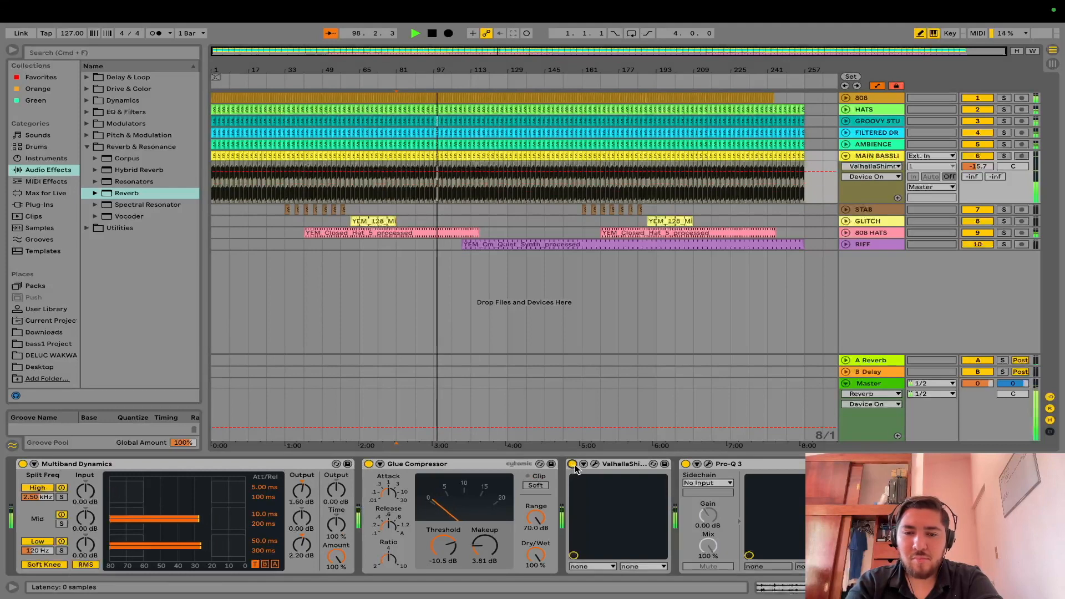
Step: Pull a fourth band of the MAIN BASSLINE's Pro-Q 3 into a cut just below 1 kHz and close the plug-in window
click(708, 463)
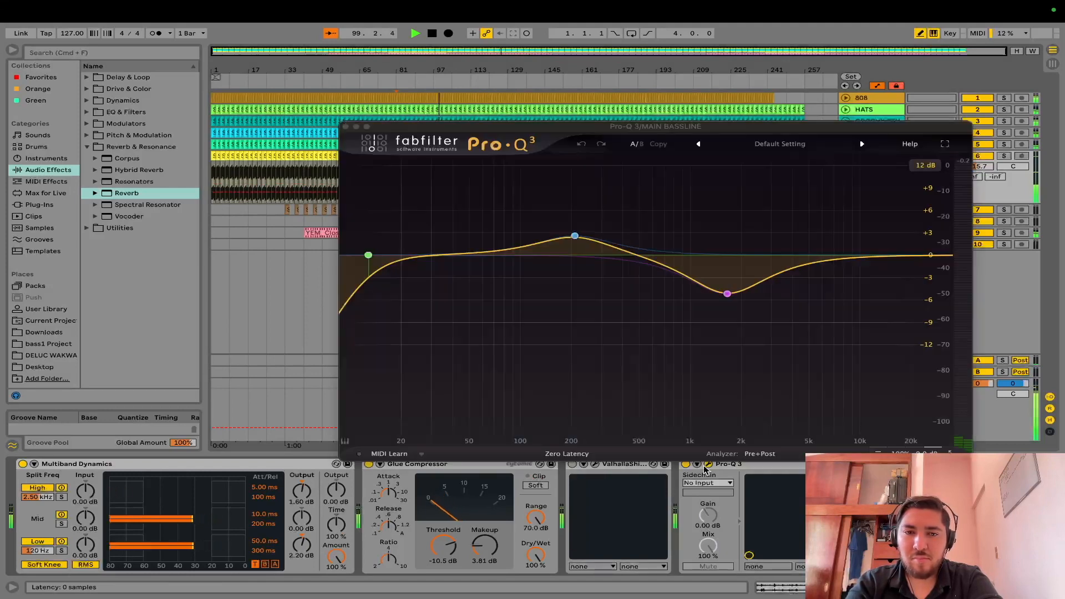
drag(508, 250, 675, 314)
click(345, 126)
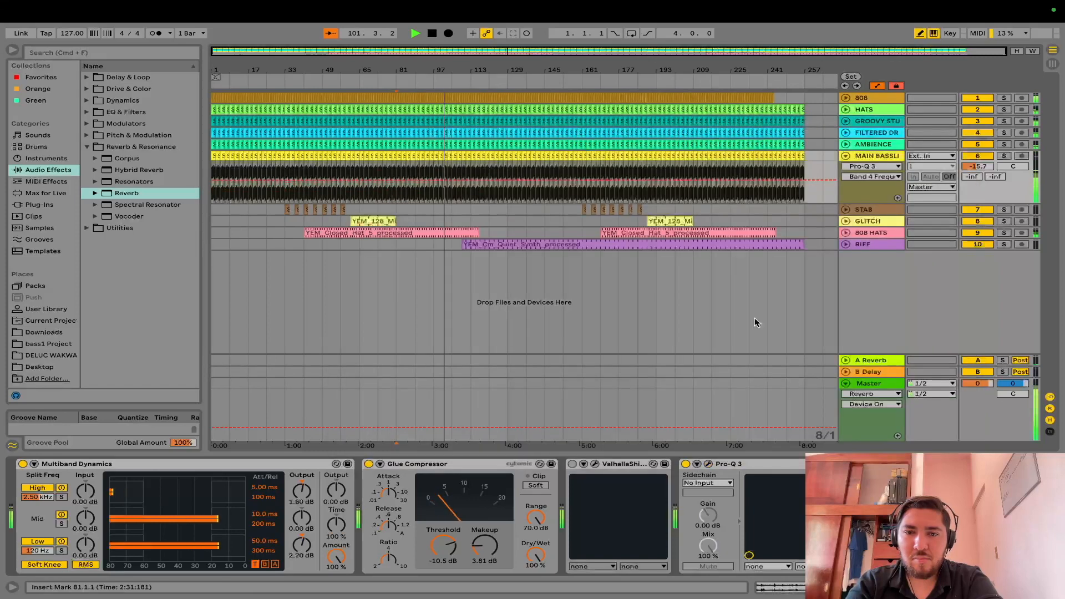
Step: Add a bell boost of about 1.18 dB near 4260 Hz in the master's Pro-Q 3 and close the plug-in window
click(877, 386)
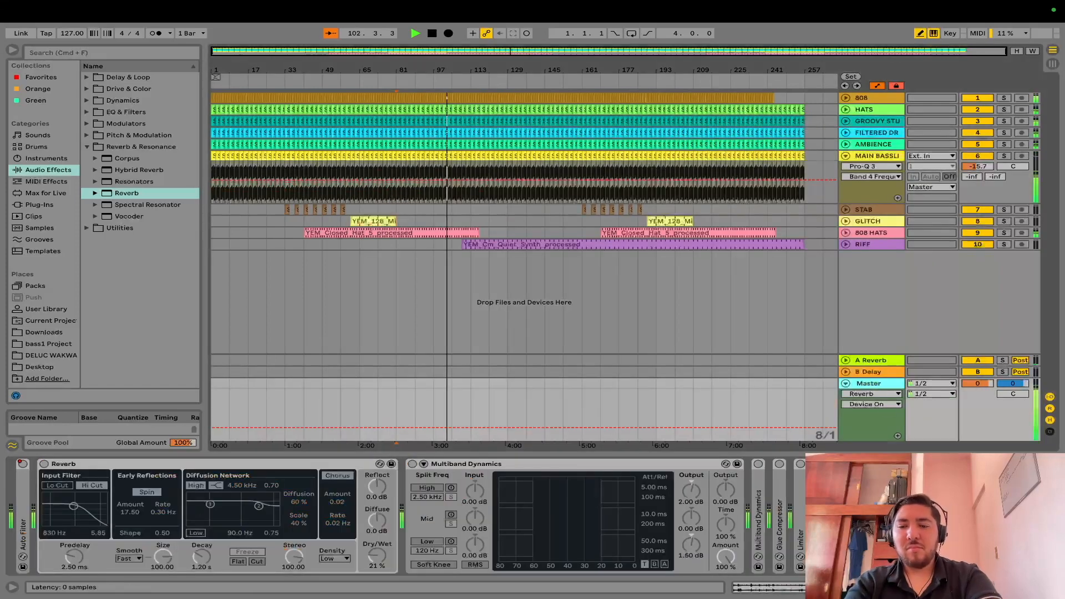
click(844, 463)
drag(300, 193, 473, 188)
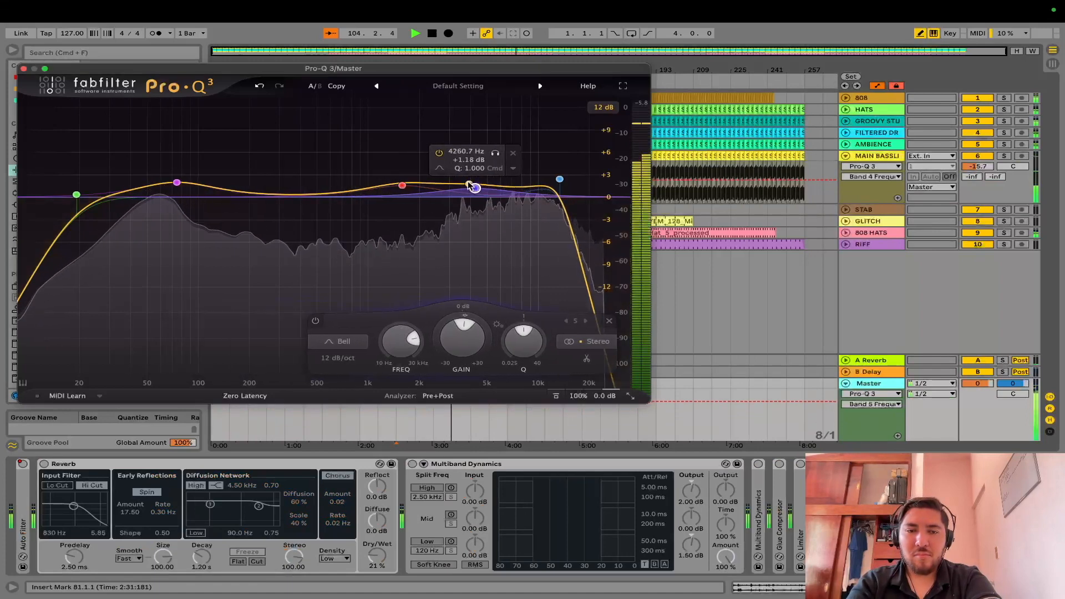
click(24, 69)
Step: Remove the Spectrum device from the end of the master chain
scroll(741, 500, right, 10)
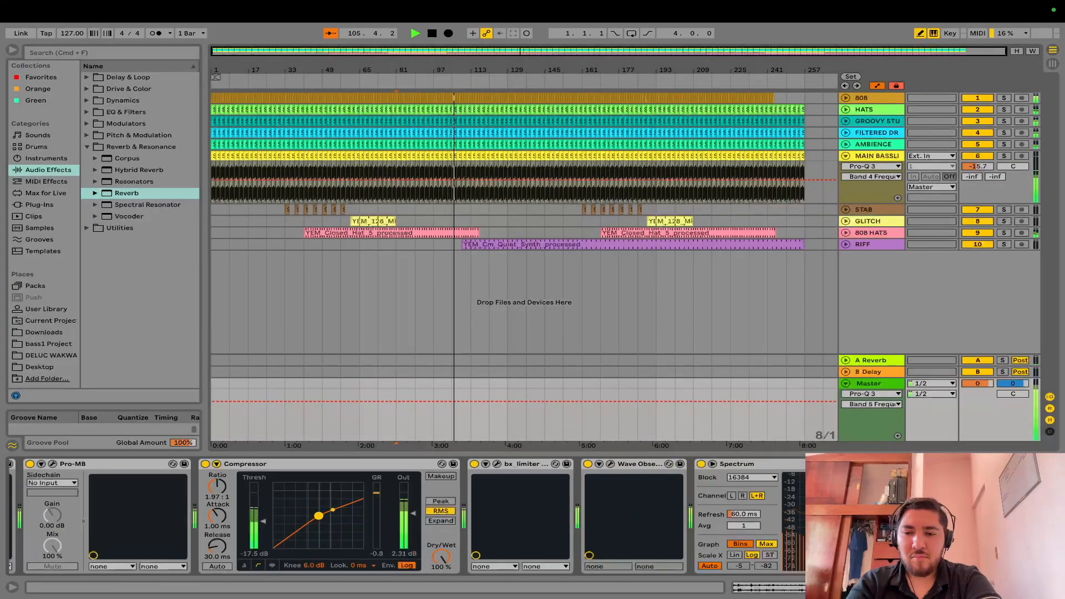
double_click(741, 480)
click(740, 544)
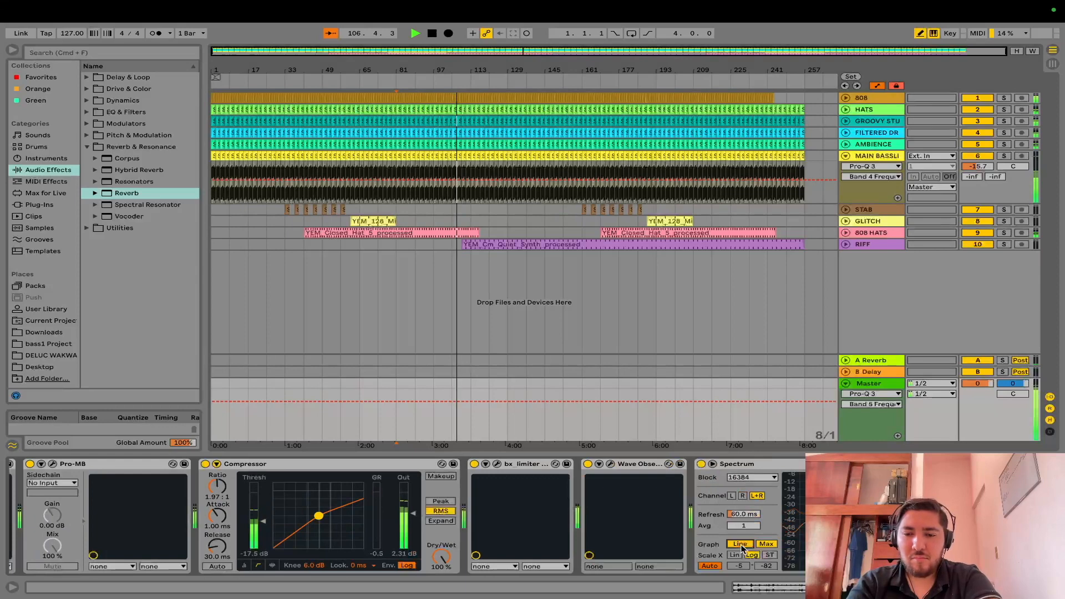
click(729, 465)
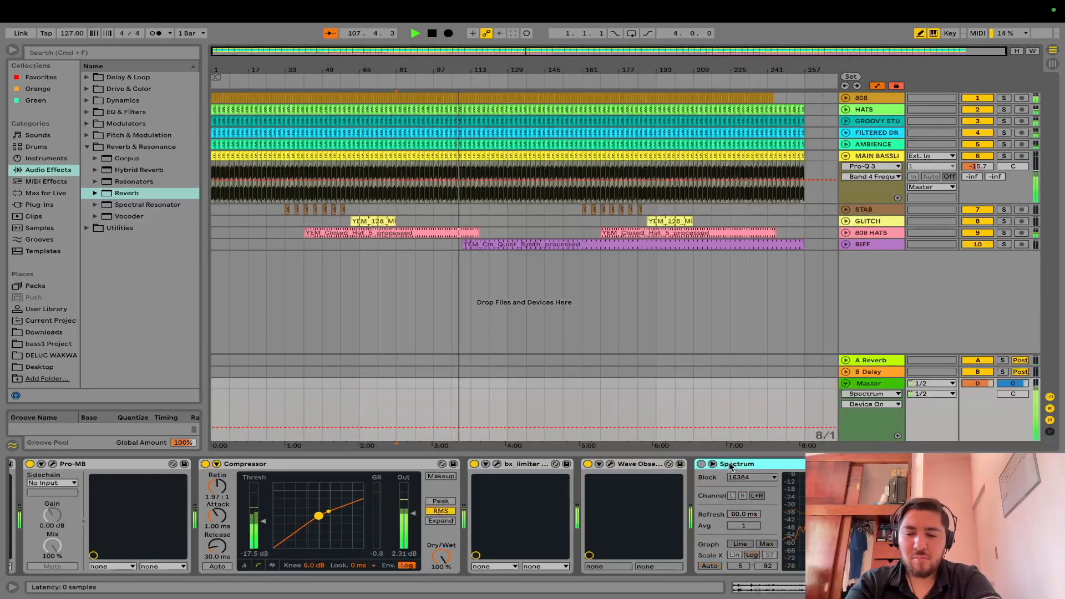
key(Delete)
Step: Set the RIFF track's volume to -24.8 dB with the master waveform shown in Wave Observer, and save the Live Set
click(608, 464)
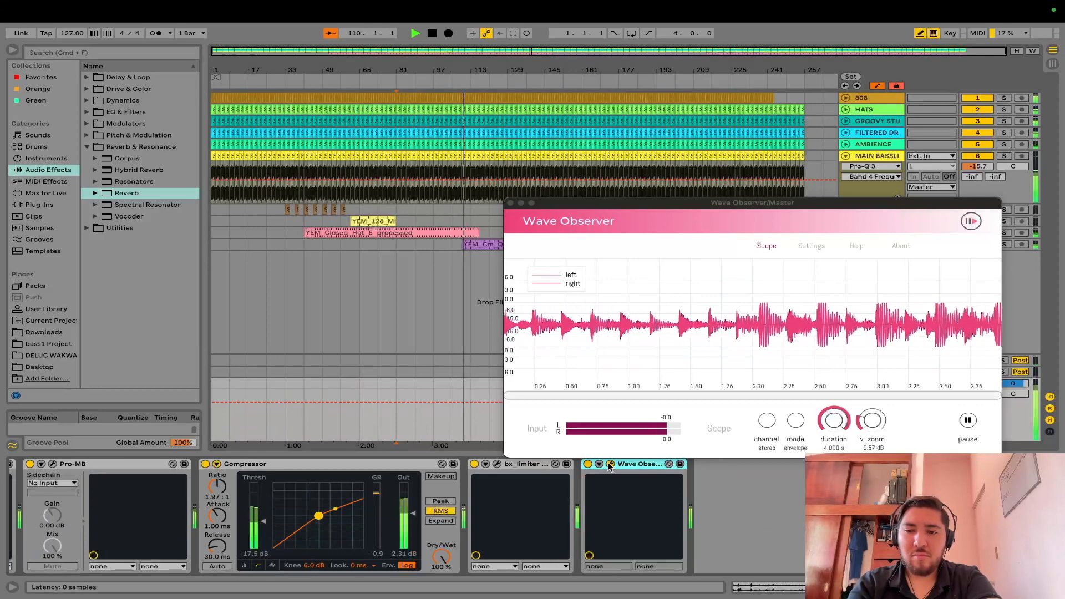
drag(560, 203, 198, 184)
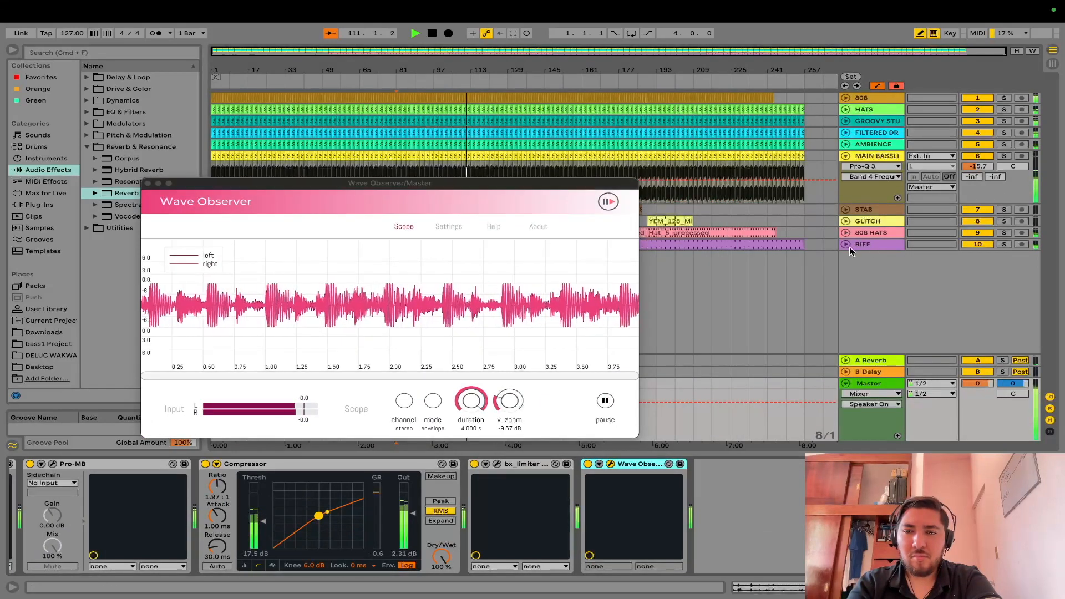
drag(981, 255, 981, 256)
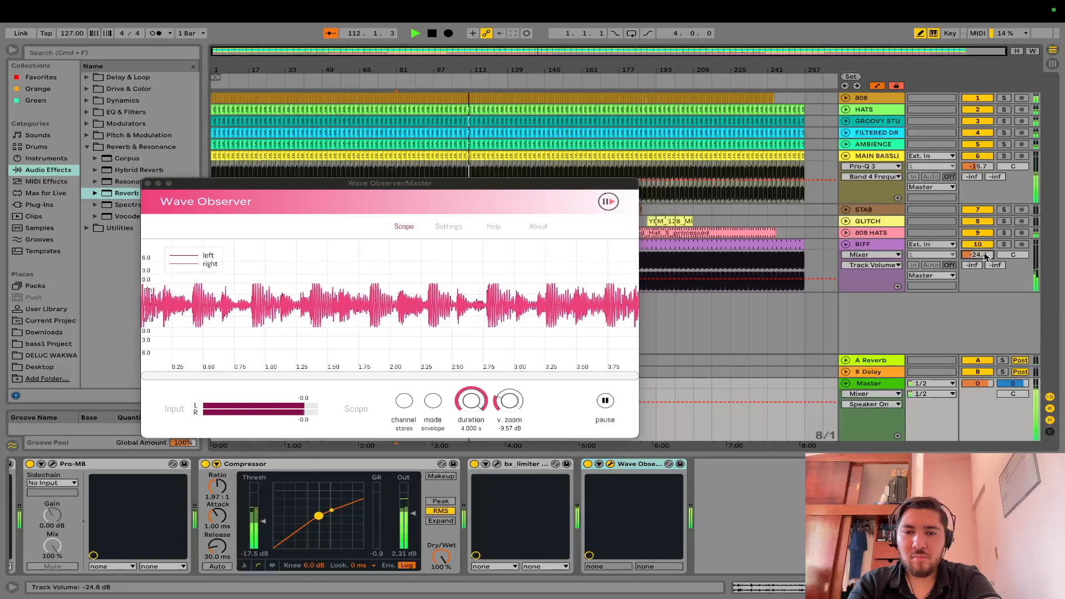
key(space)
key(space)
key(super+s)
Step: Open the original unmixed template set from the recent sets and play it for comparison
click(78, 11)
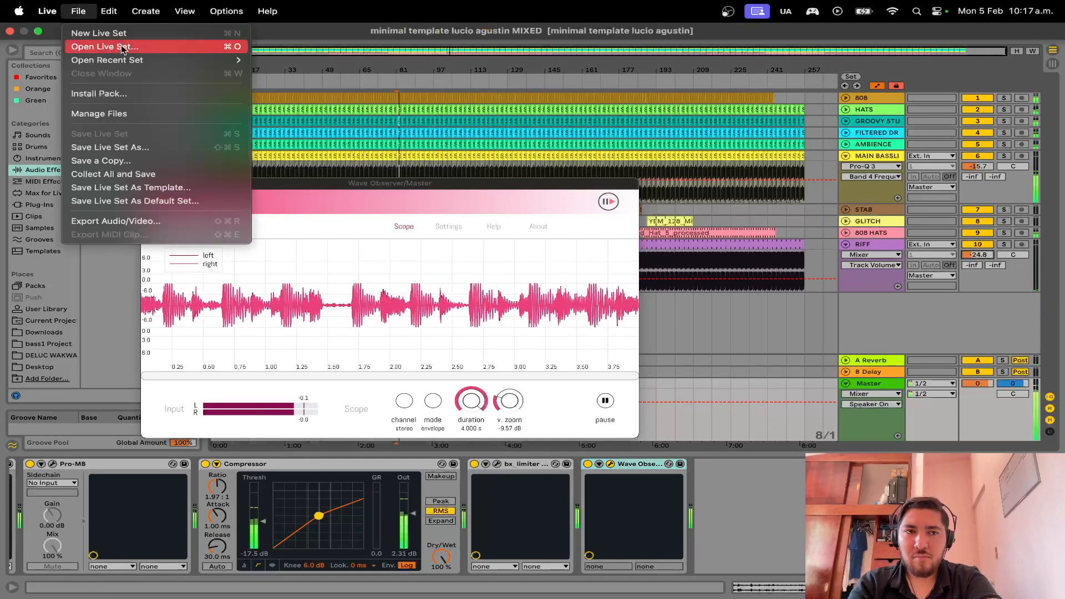
mouse_move(167, 61)
click(324, 70)
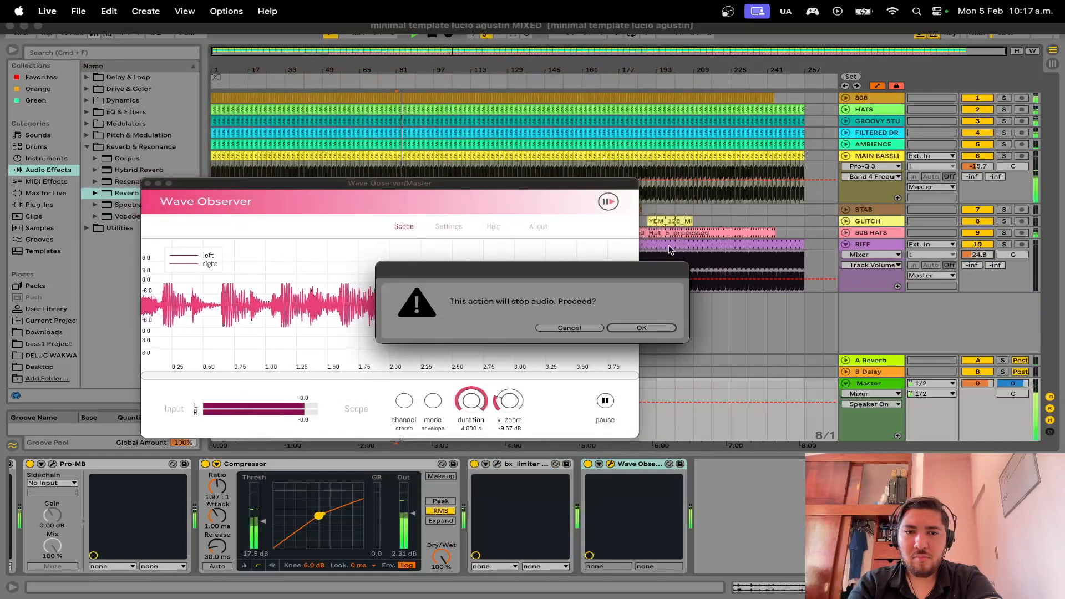
click(637, 328)
key(space)
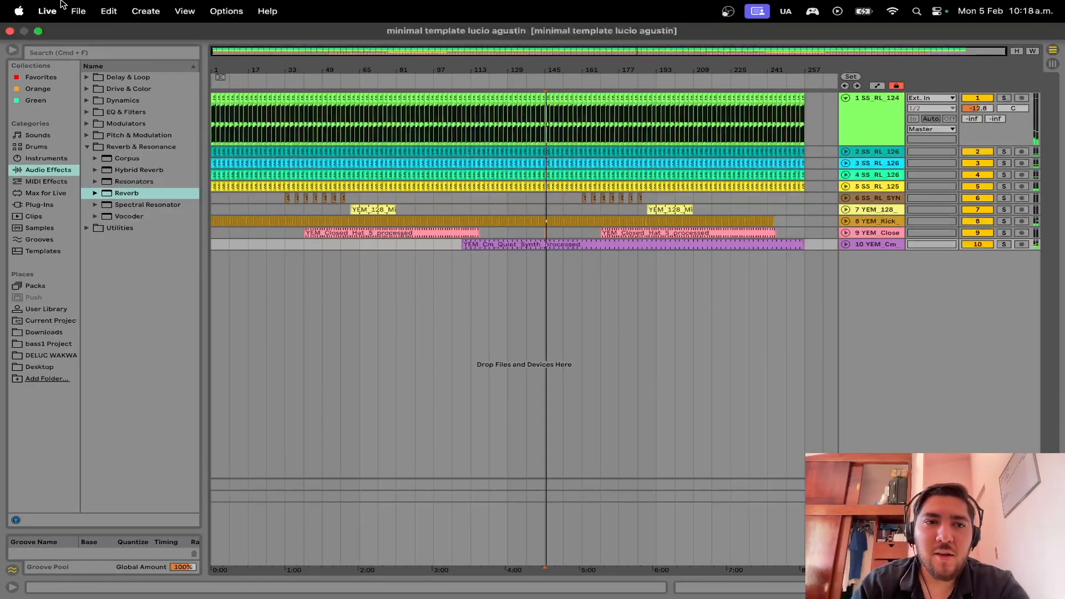
Step: Reopen the MIXED version of the set and play it from bar 145
click(78, 11)
mouse_move(128, 58)
click(405, 72)
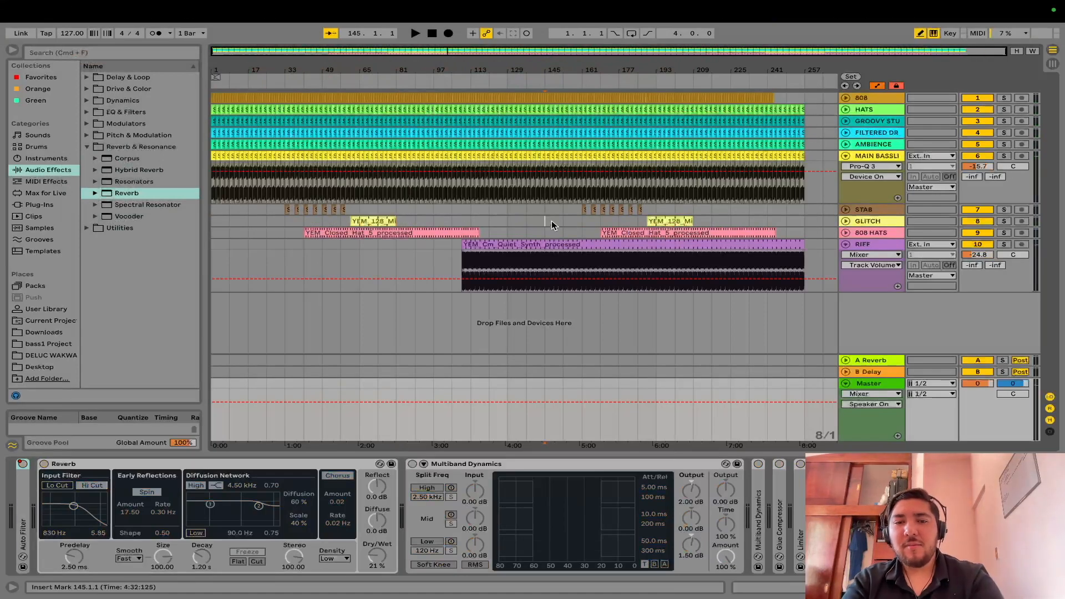
click(551, 221)
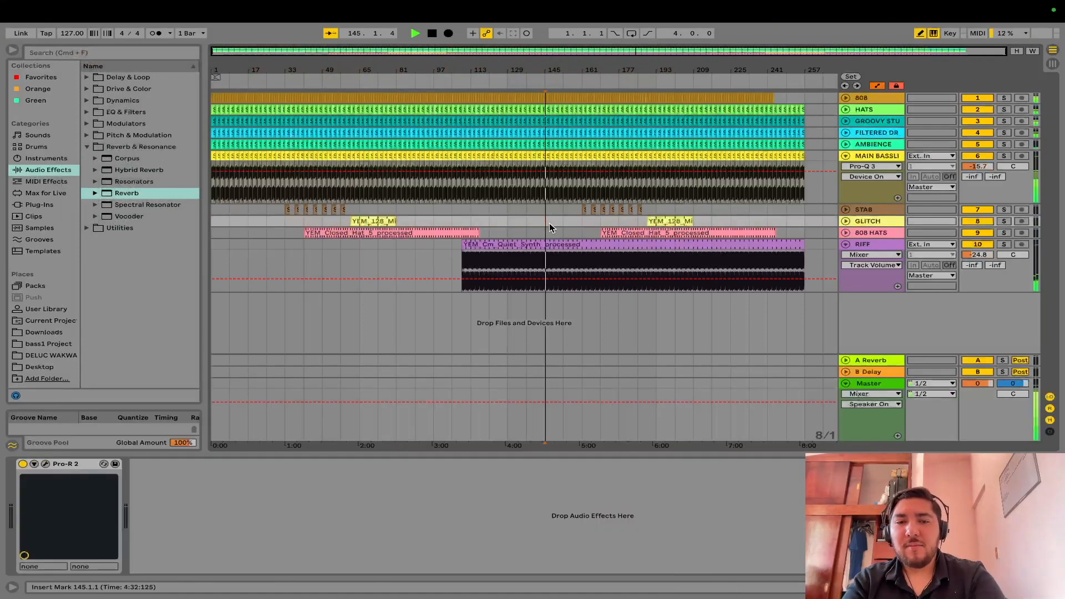
Step: Delete both bypassed Multiband Dynamics, the Glue Compressor and the Limiter from the master chain
click(870, 384)
click(424, 464)
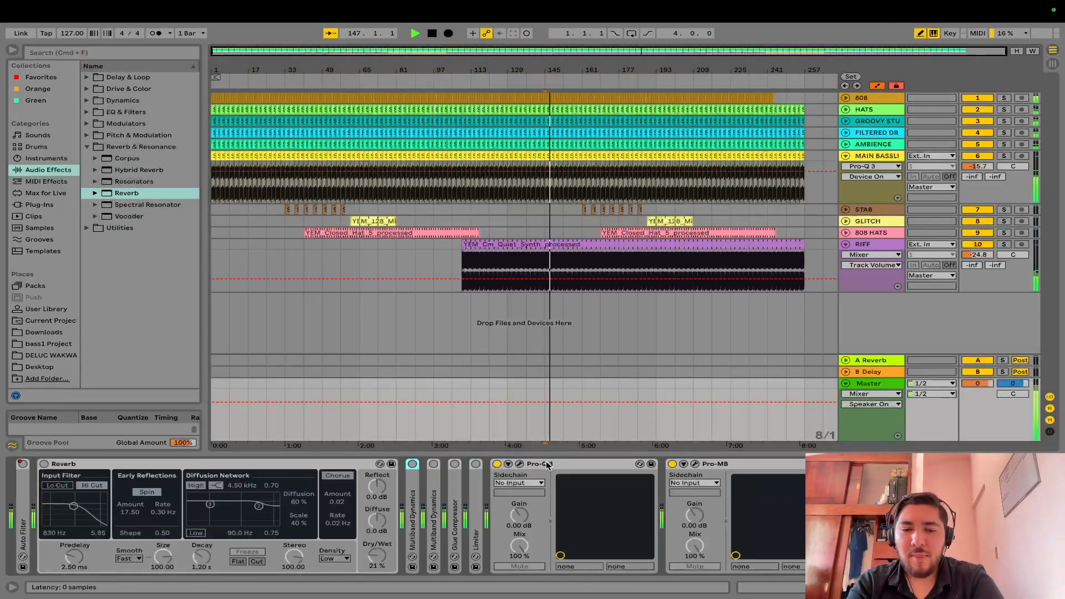
key(BackSpace)
key(BackSpace)
key(BackSpace)
key(BackSpace)
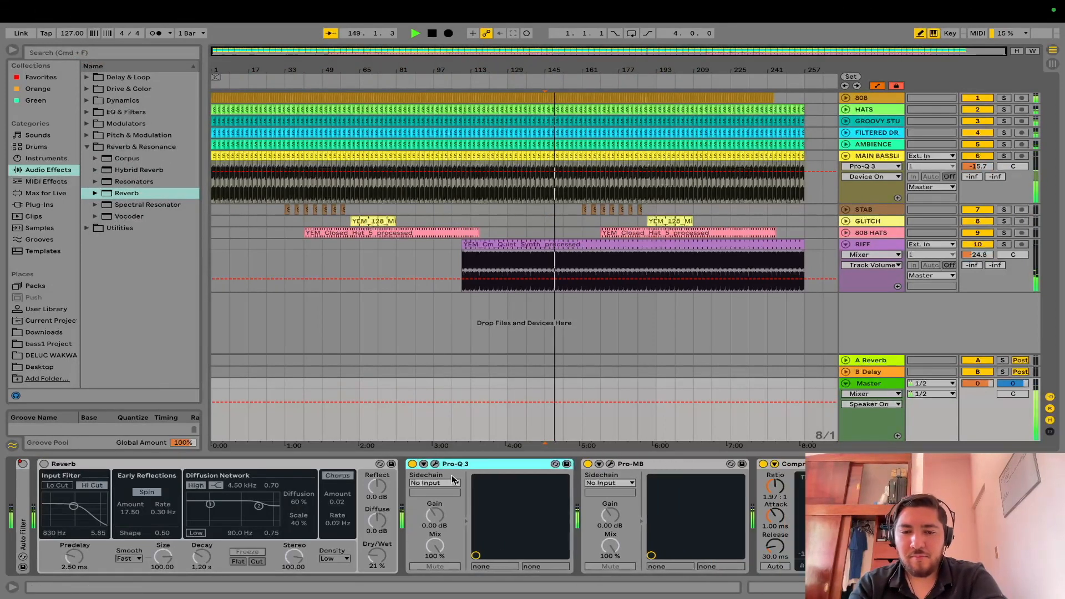
Step: Collapse the master's Pro-Q 3, Pro-MB and Compressor, and check the bx_limiter True Peak's metering and settings
double_click(465, 467)
double_click(483, 467)
double_click(495, 467)
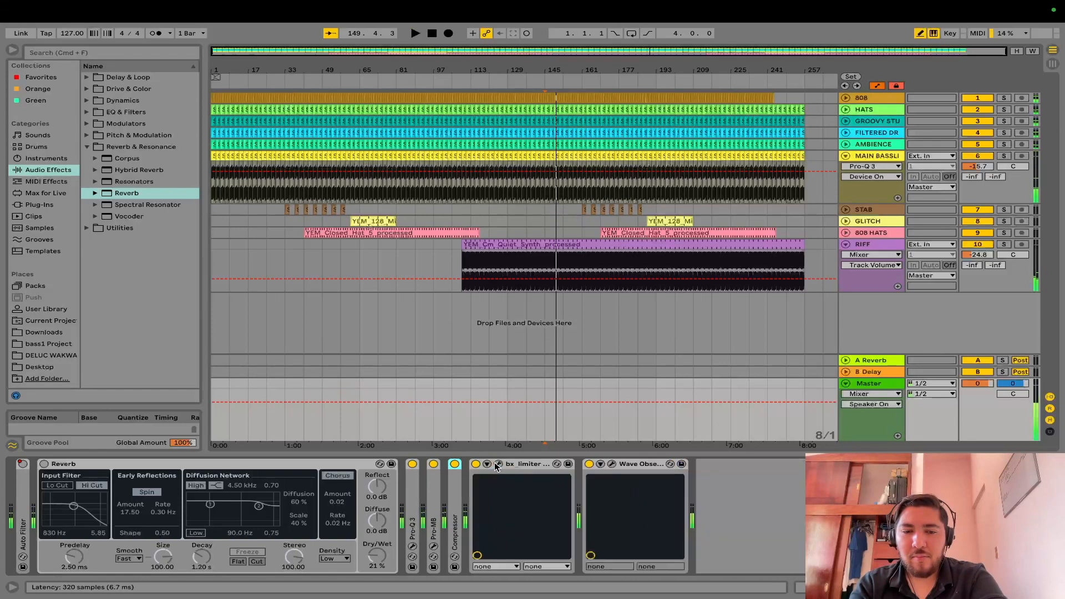
click(498, 464)
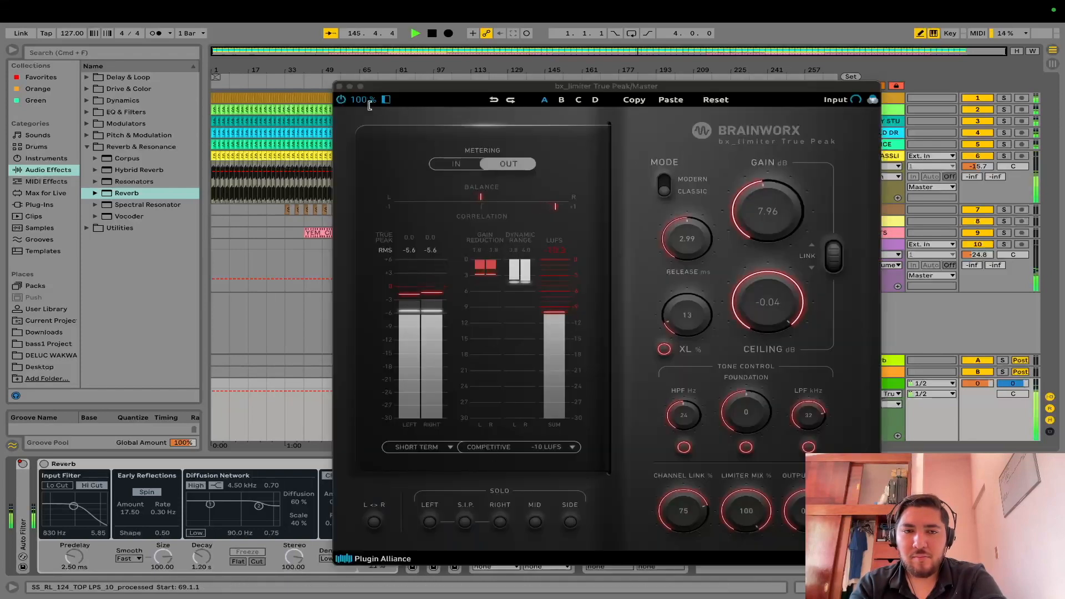
click(330, 84)
Step: Open the master's Wave Observer and change its theme to blue
click(611, 464)
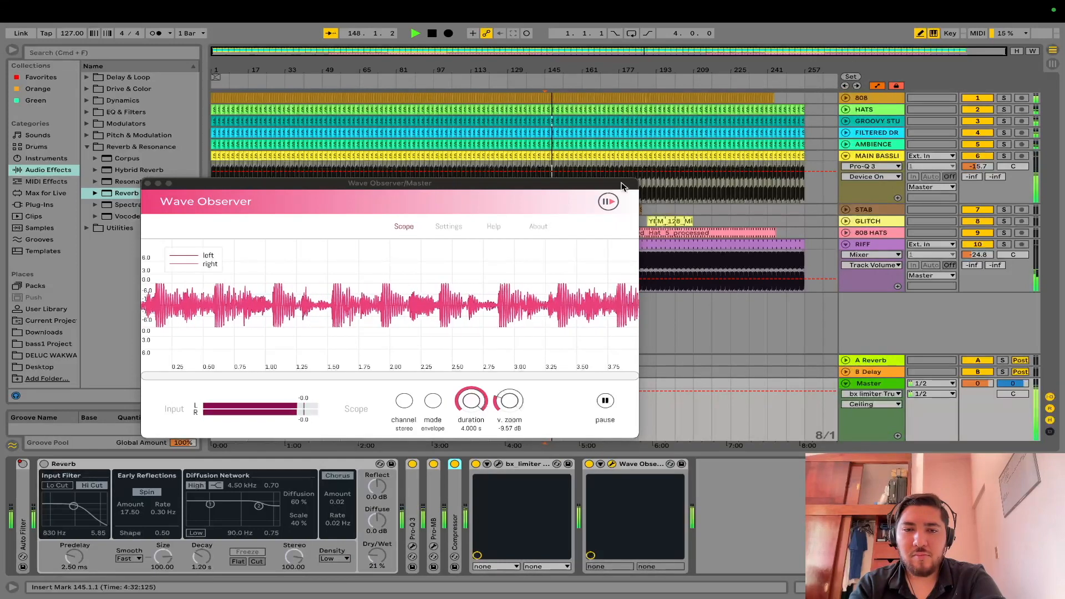
click(449, 226)
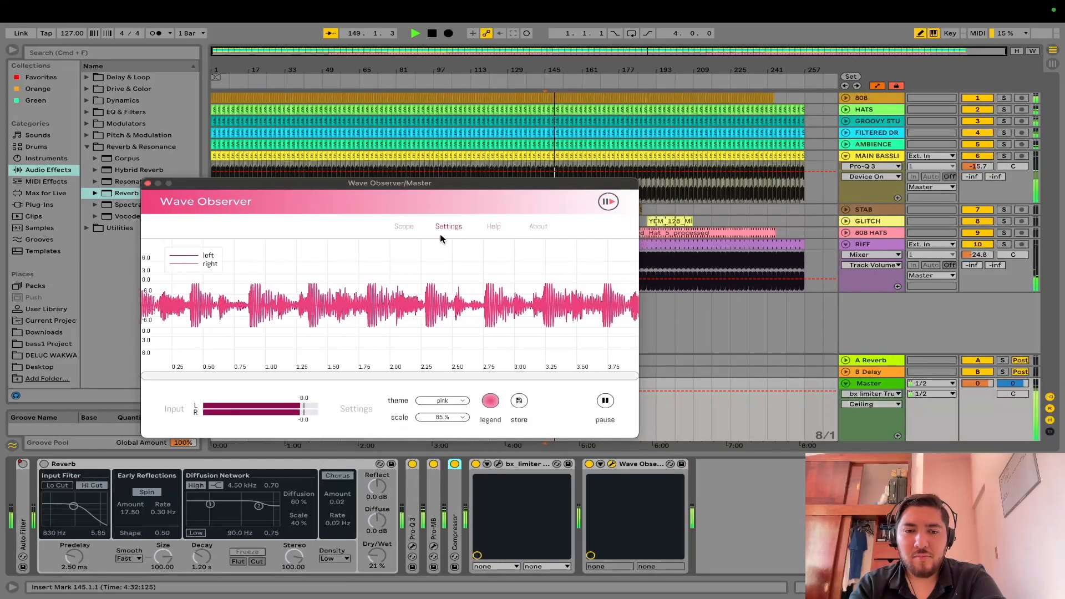
click(462, 401)
click(466, 409)
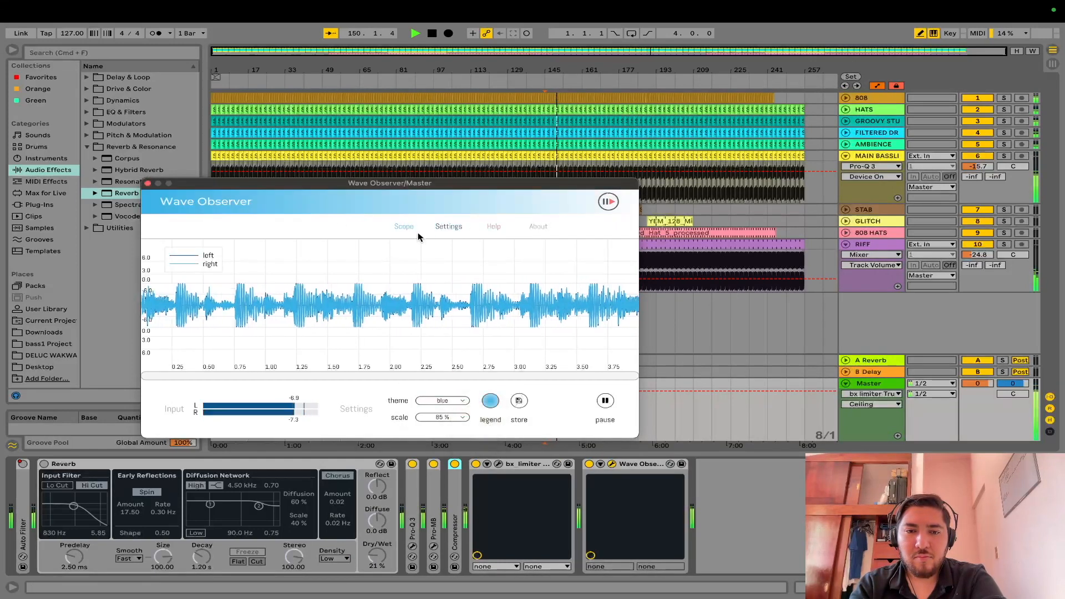
Step: Return Wave Observer to its Scope view, watch the master waveform, stop playback and close the plug-in window
click(403, 227)
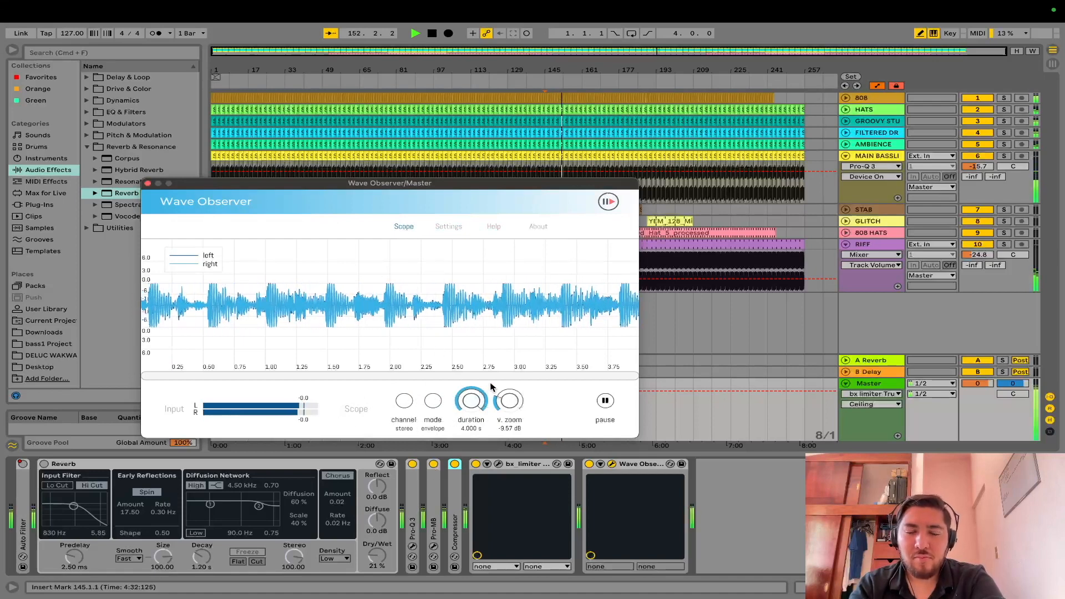
key(space)
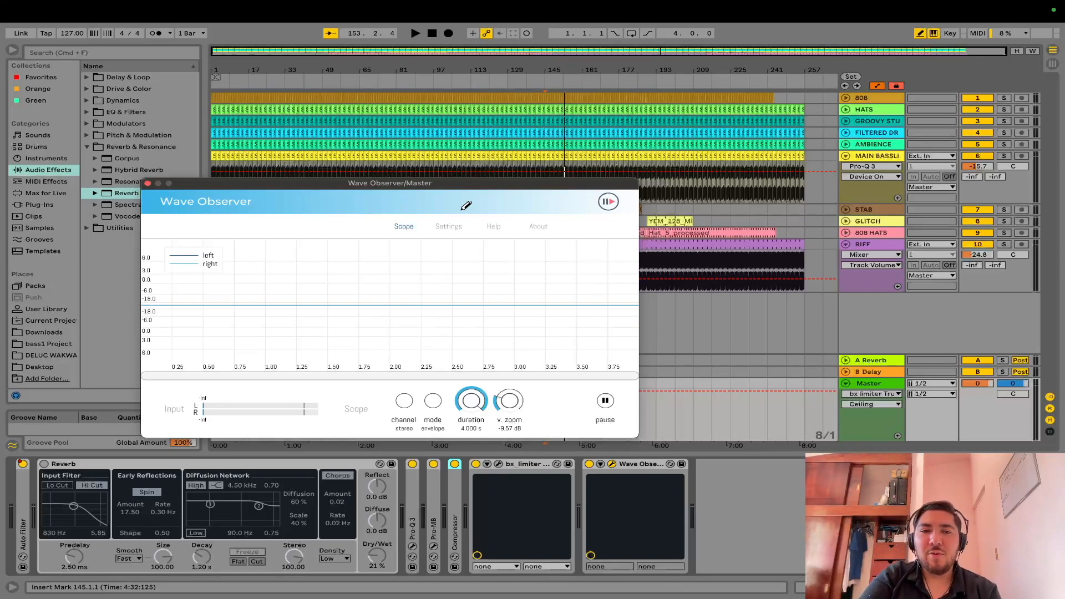
click(148, 183)
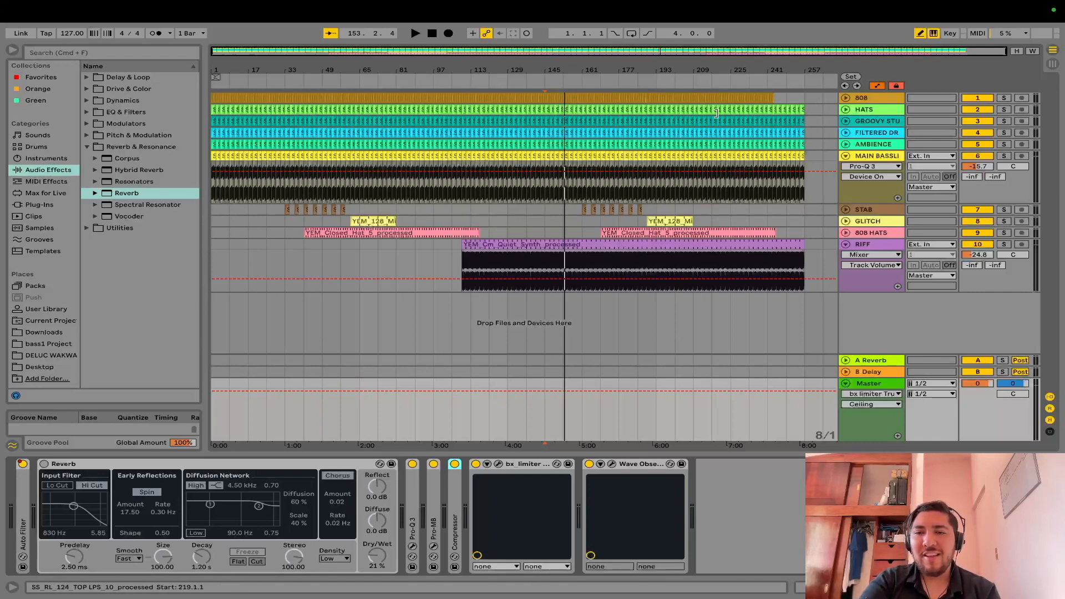
Step: Unfold the 808 and HATS tracks and check the Bass Mono device on the 808
click(845, 98)
click(846, 152)
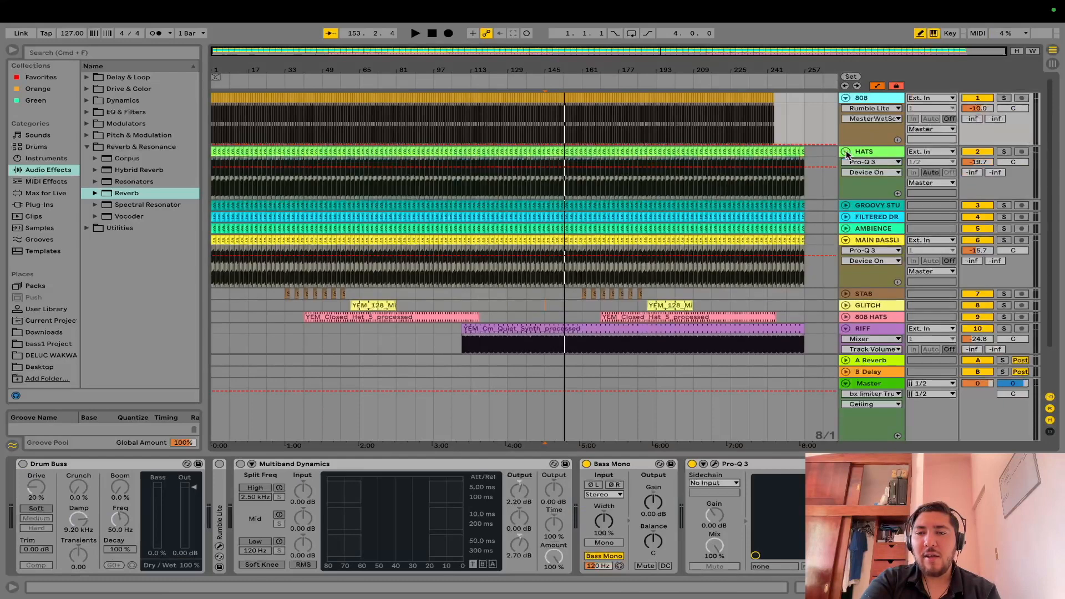
click(585, 466)
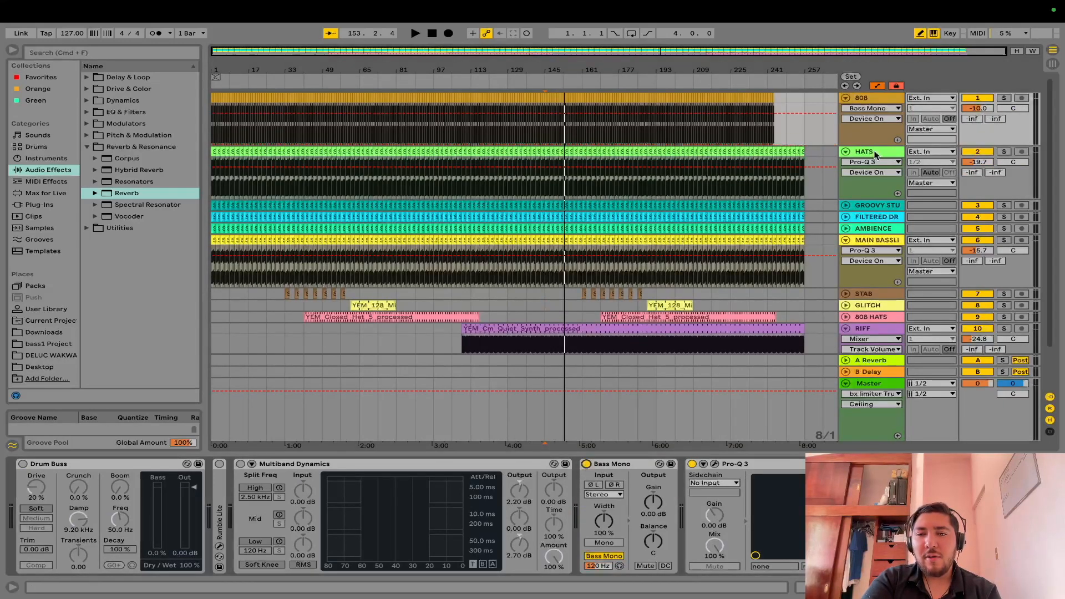
Step: Open the active Pro-Q 3 on HATS, solo the track, and move the plug-in window clear of the track controls
click(871, 152)
click(694, 463)
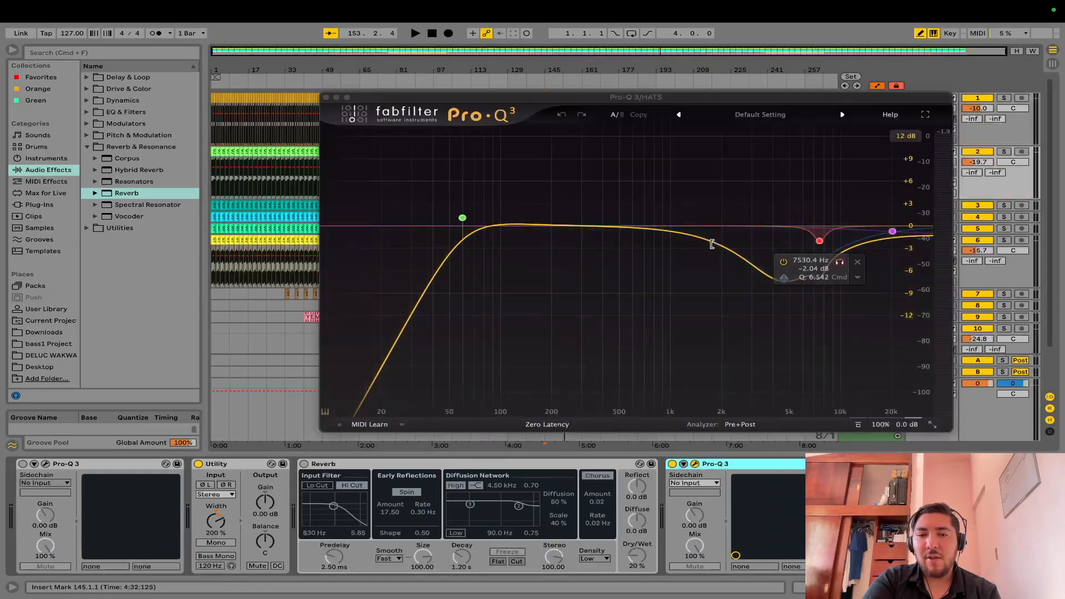
click(1004, 153)
drag(520, 99, 76, 71)
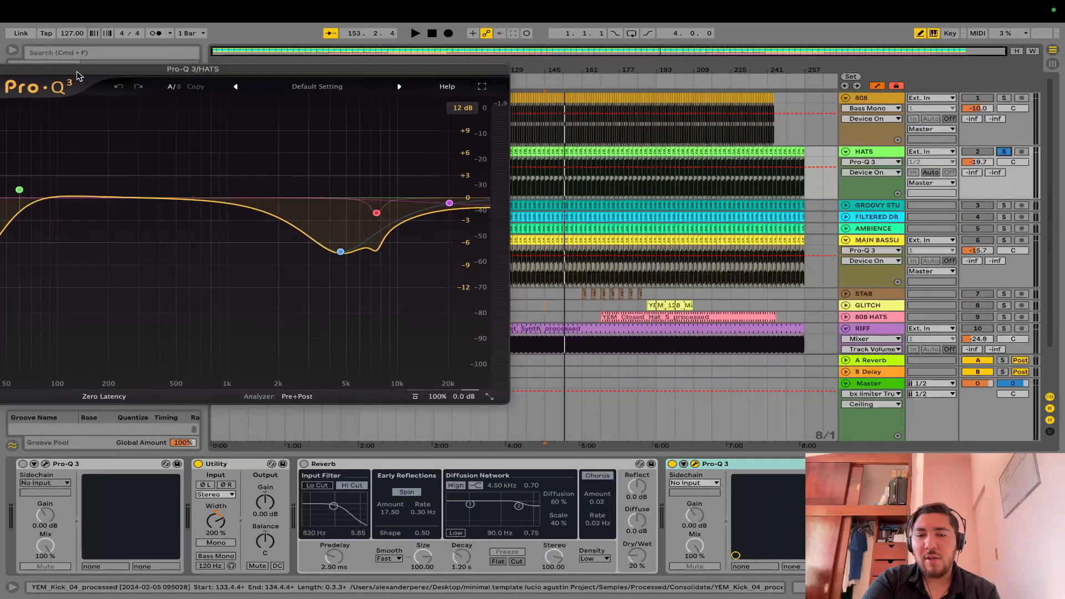
Step: Play the soloed HATS from bar 145 and compare the sound with Pro-Q 3 bypassed and active
key(space)
click(672, 464)
click(672, 465)
key(space)
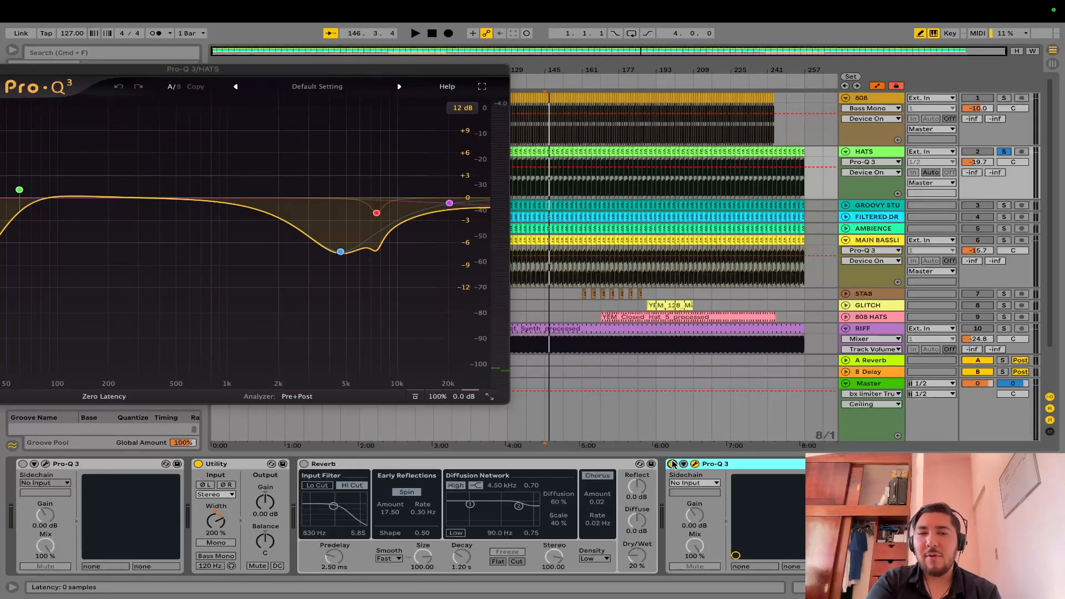
key(space)
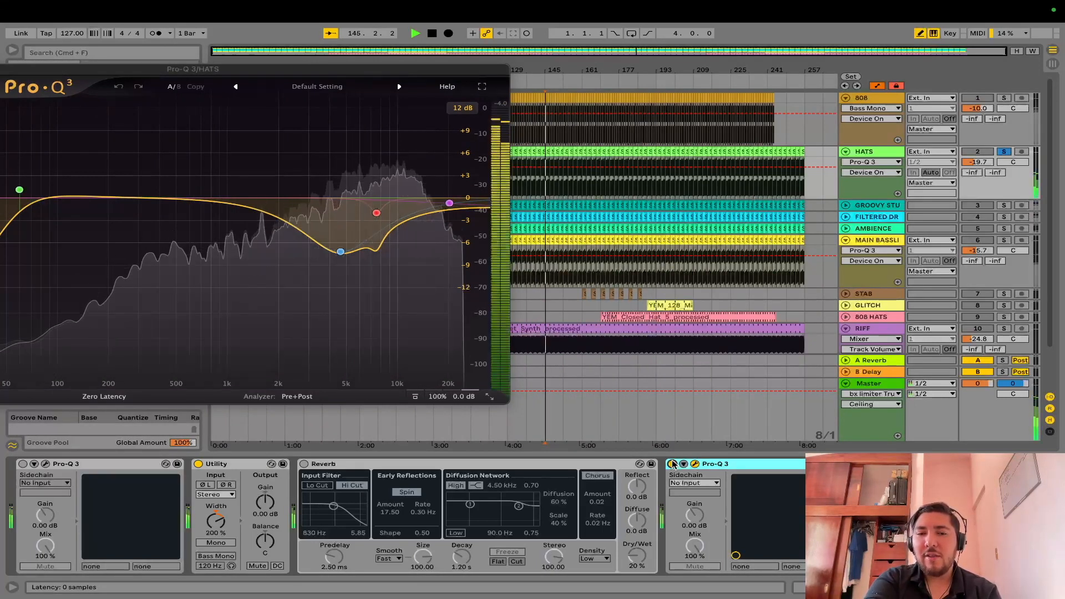
Step: Bypass and re-enable the 4640.6 Hz cut in the HATS Pro-Q 3 to compare its effect
mouse_move(341, 255)
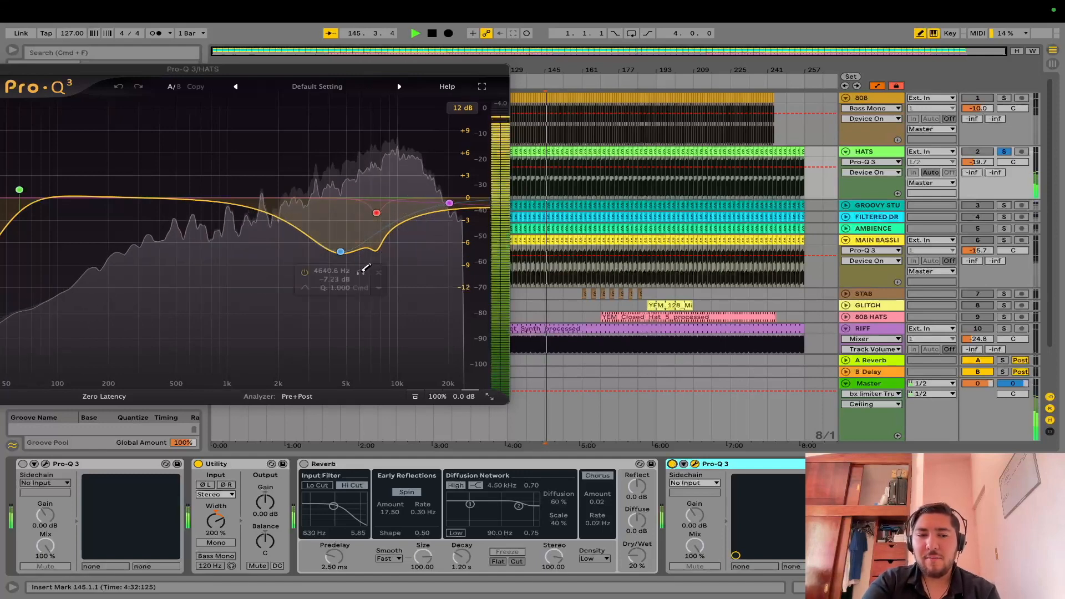
click(305, 273)
click(306, 273)
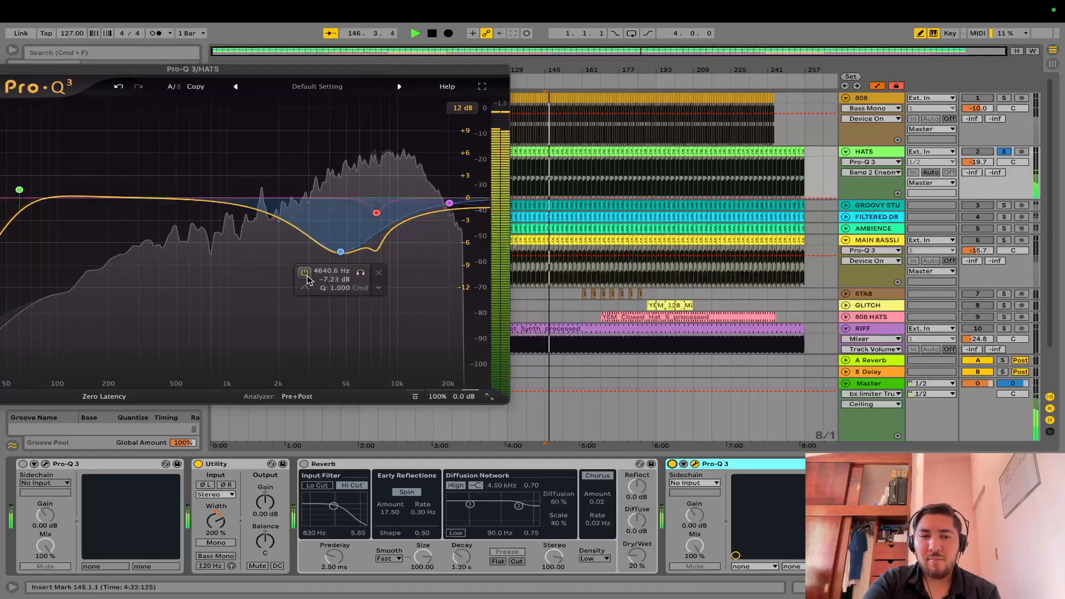
click(305, 274)
click(305, 273)
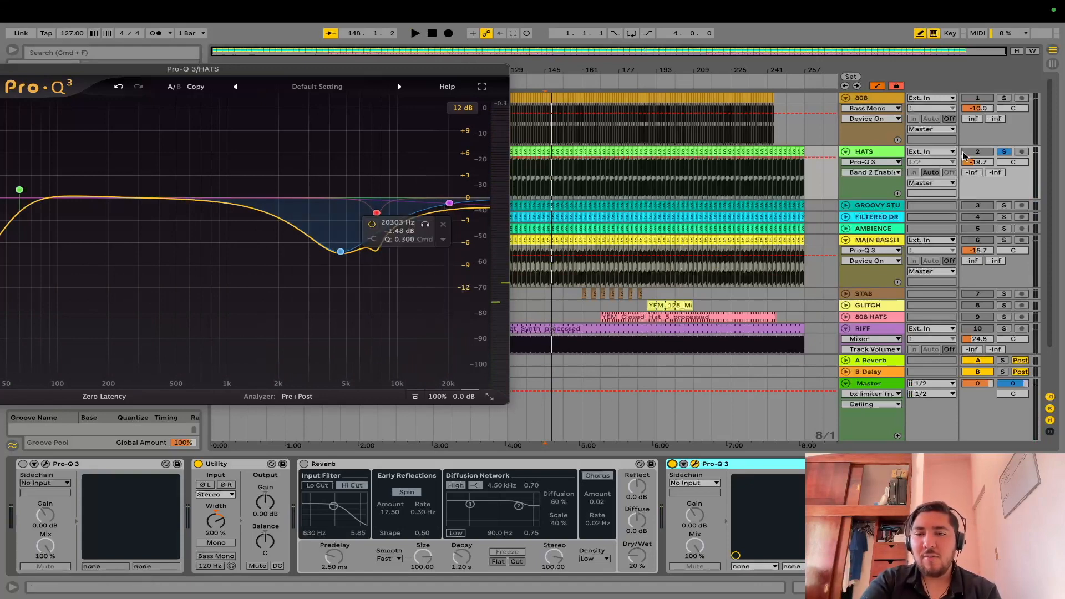
Step: Solo and play GROOVY STUFF, inspect the curve of its active Pro-Q 3, and close the plug-in
click(899, 207)
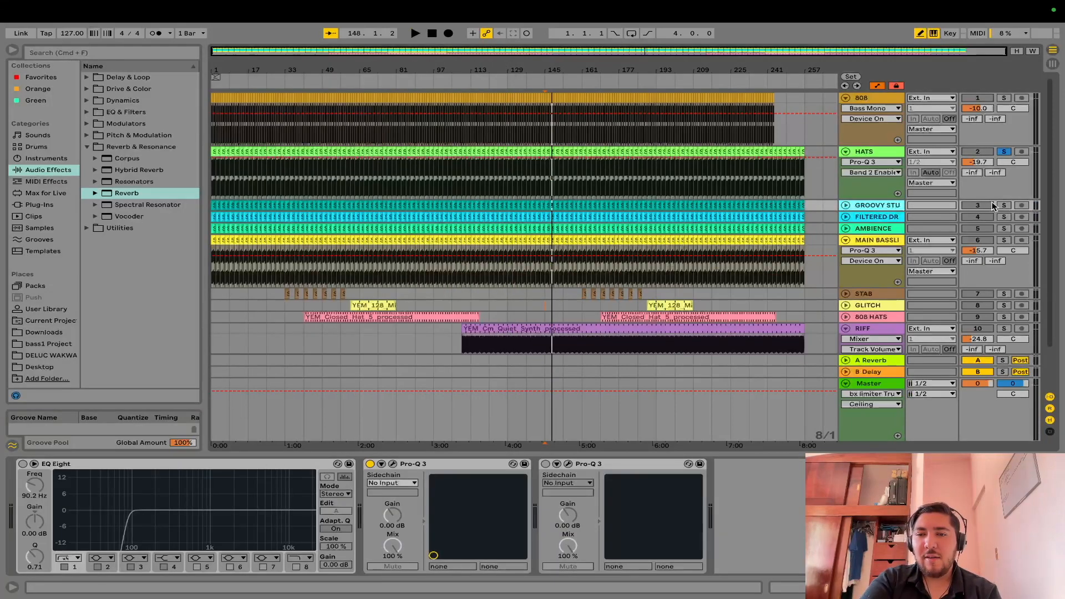
click(1004, 205)
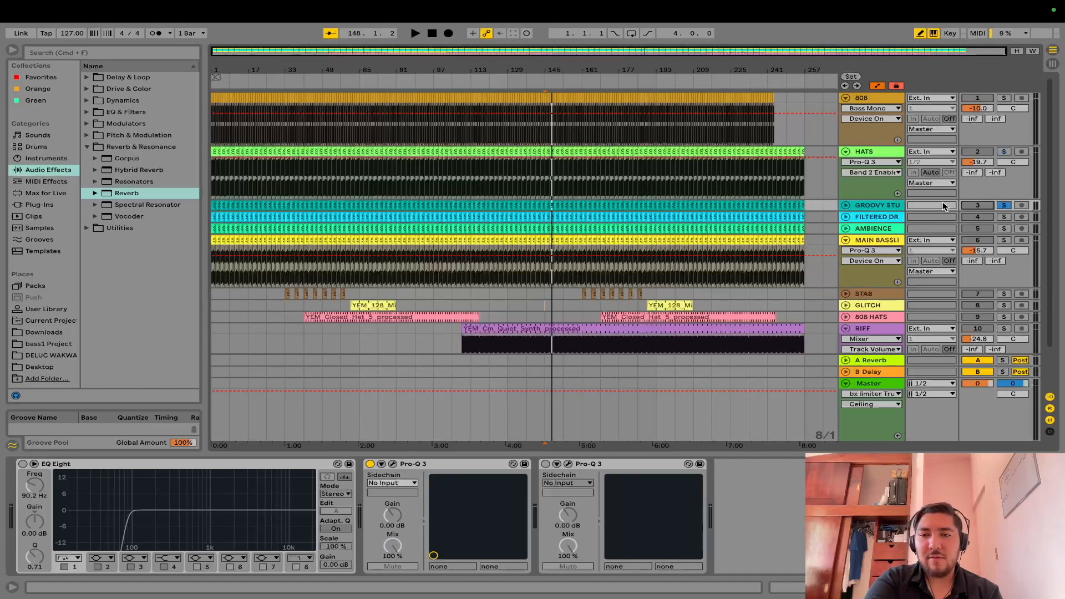
key(space)
key(space)
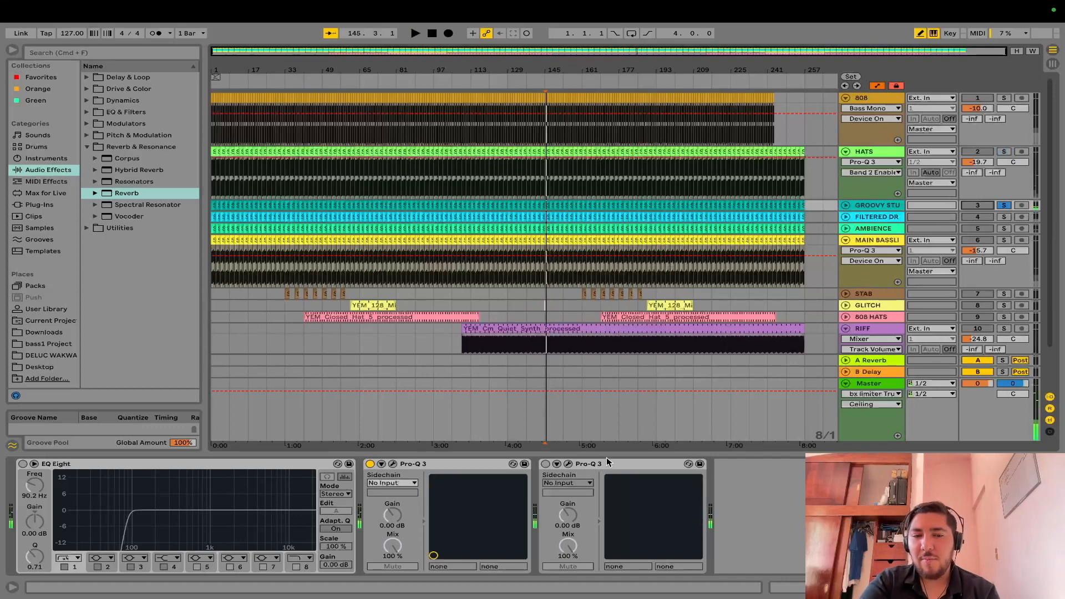
click(392, 463)
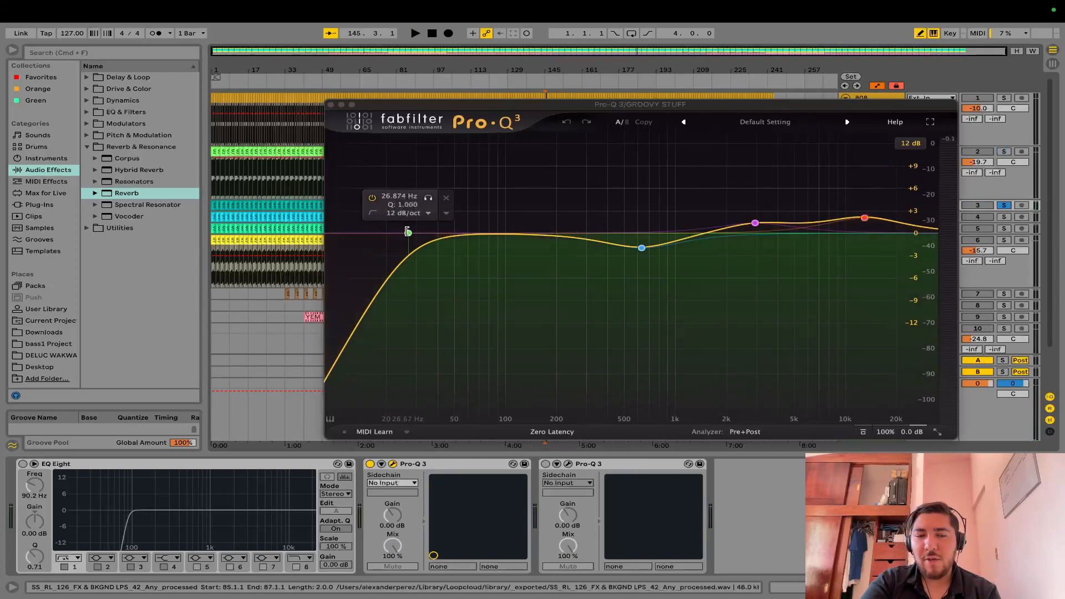
click(332, 104)
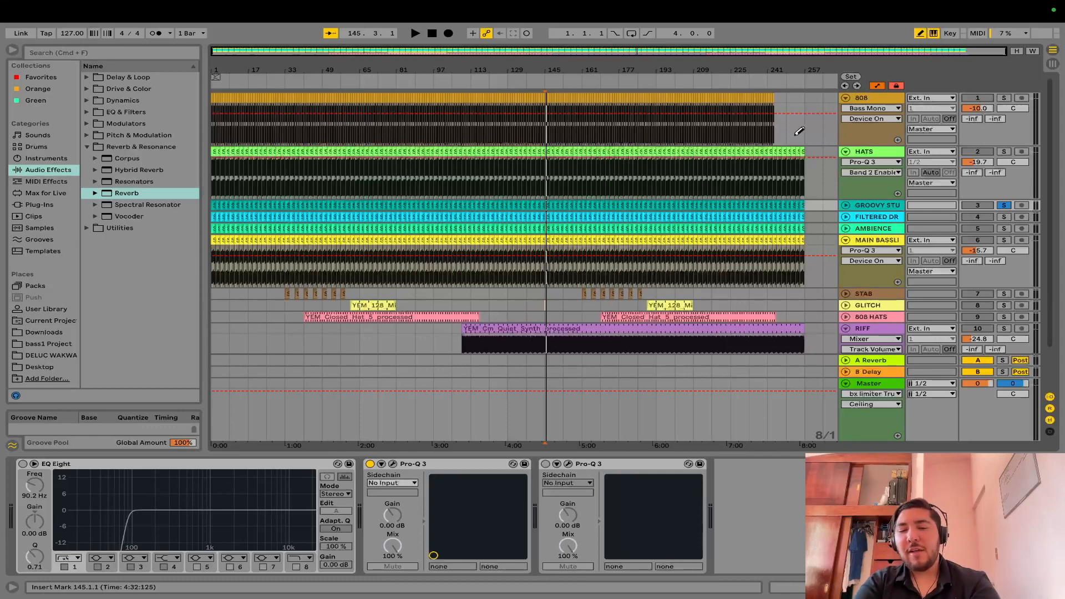
Step: Solo and play the 808 while viewing its waveform in the master's Wave Observer
click(1002, 97)
key(space)
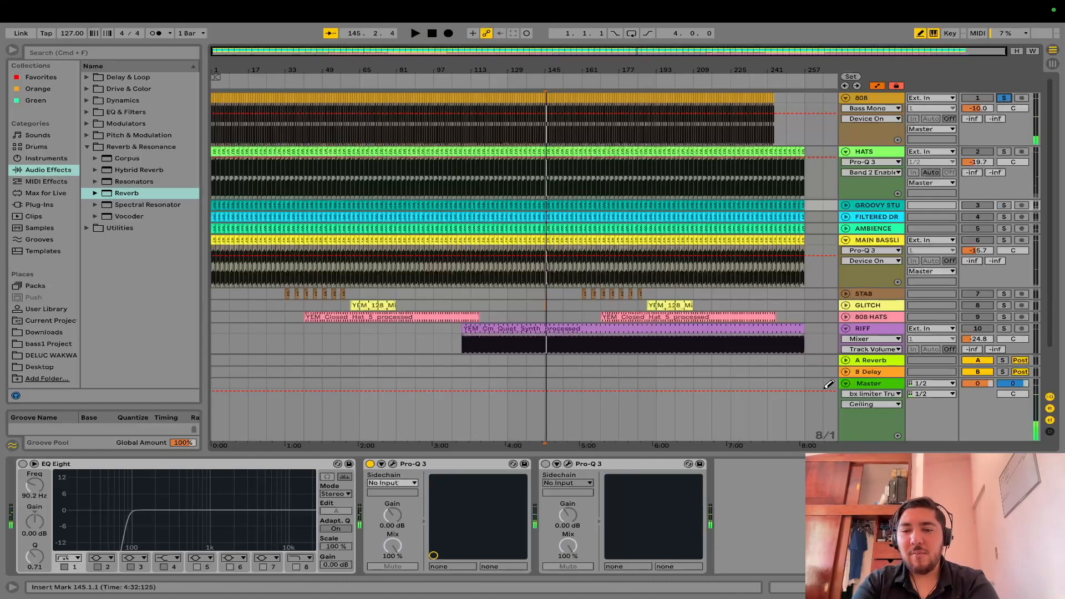
click(830, 383)
click(611, 464)
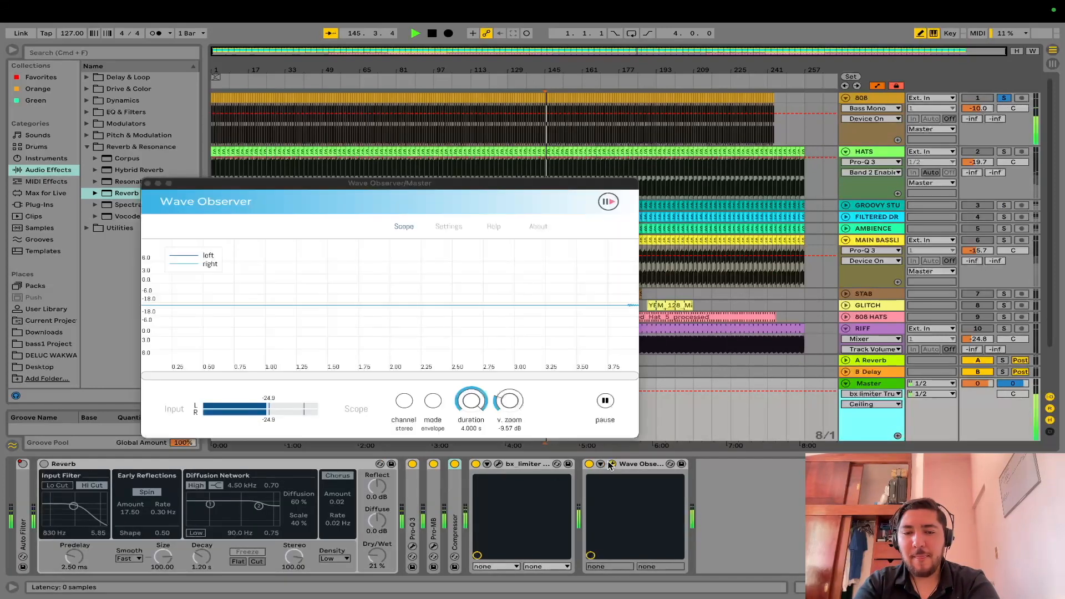
key(space)
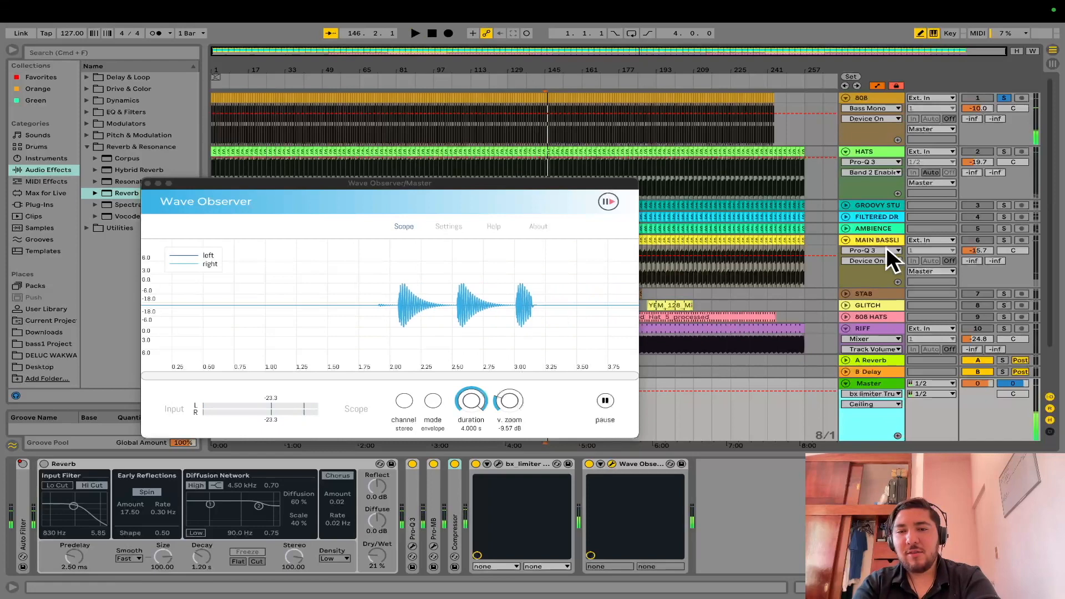
Step: Solo GROOVY STUFF together with the 808 and play both tracks from bar 145
click(885, 206)
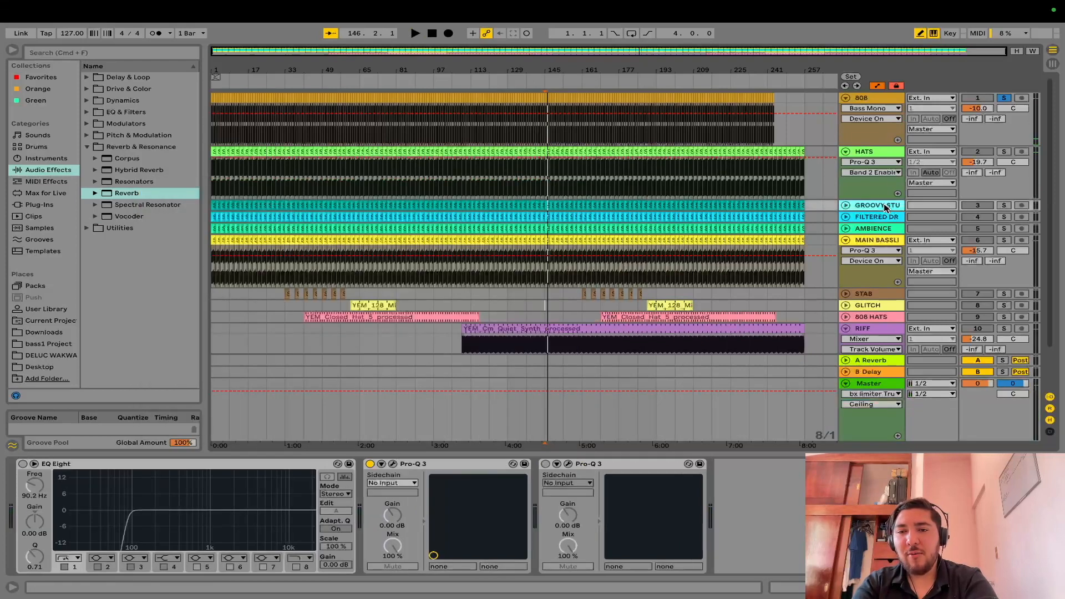
click(1004, 206)
key(space)
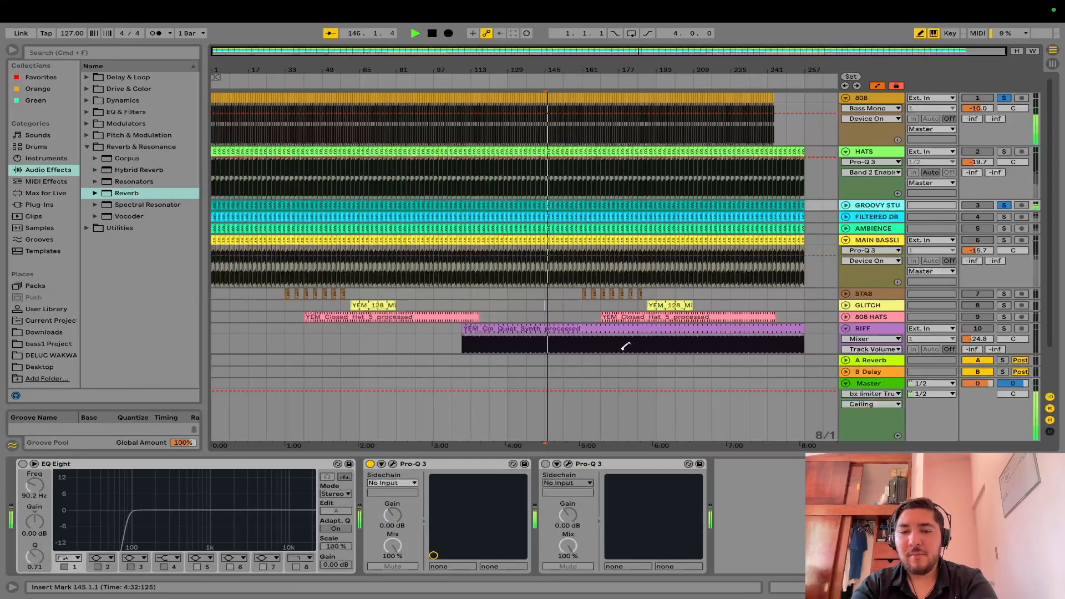
Step: Compare the 808 with and without GROOVY STUFF, and clear the solos to play the full mix
click(982, 206)
click(1003, 205)
click(1004, 206)
key(space)
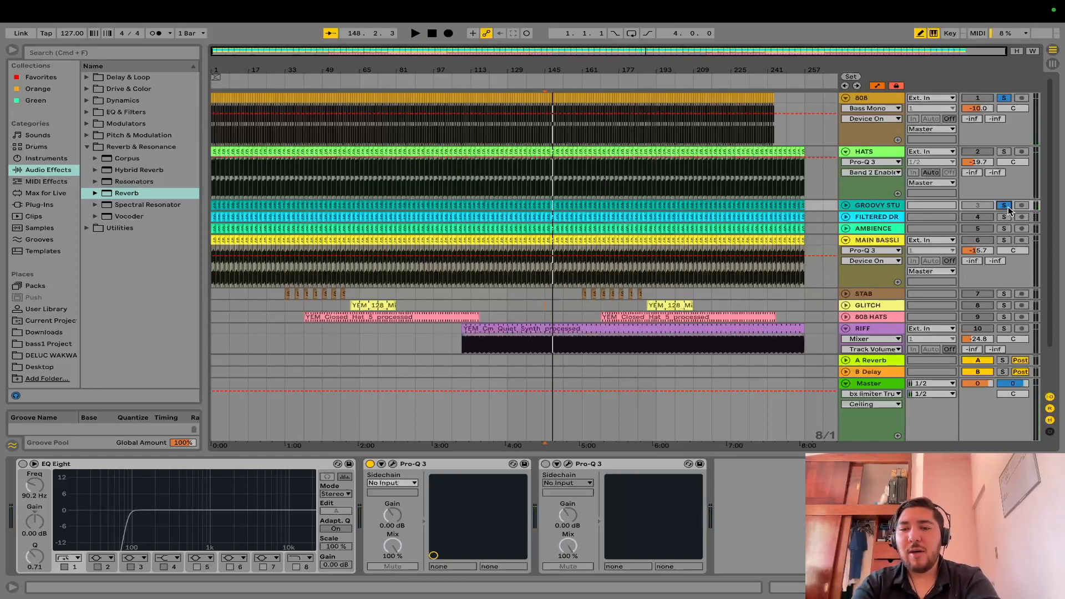
click(1004, 205)
key(space)
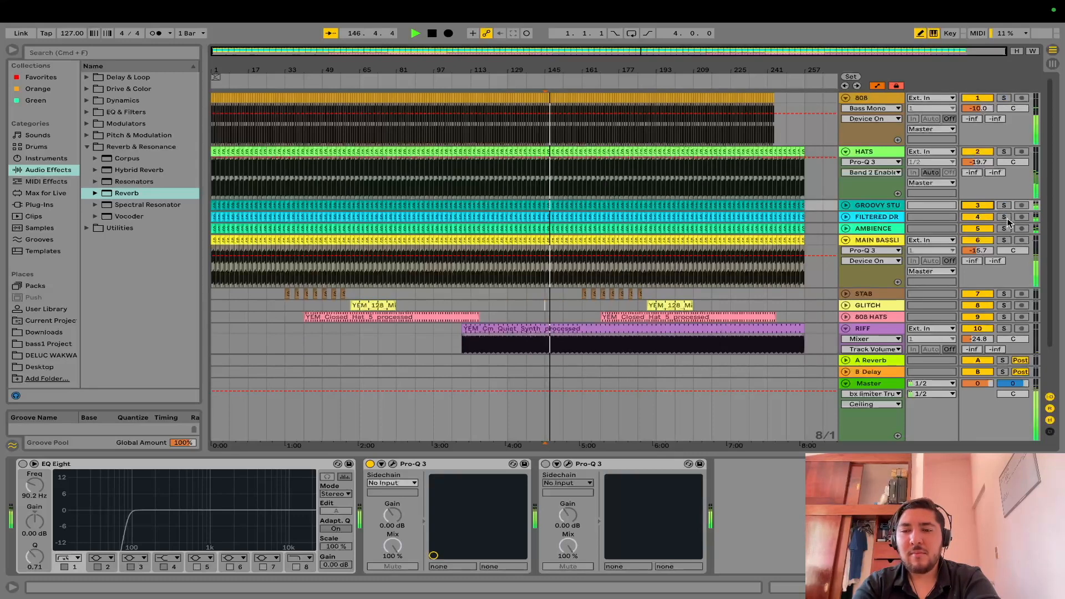
Step: Solo and unfold the FILTERED DR track, show its devices, and stop playback
click(1004, 217)
click(847, 217)
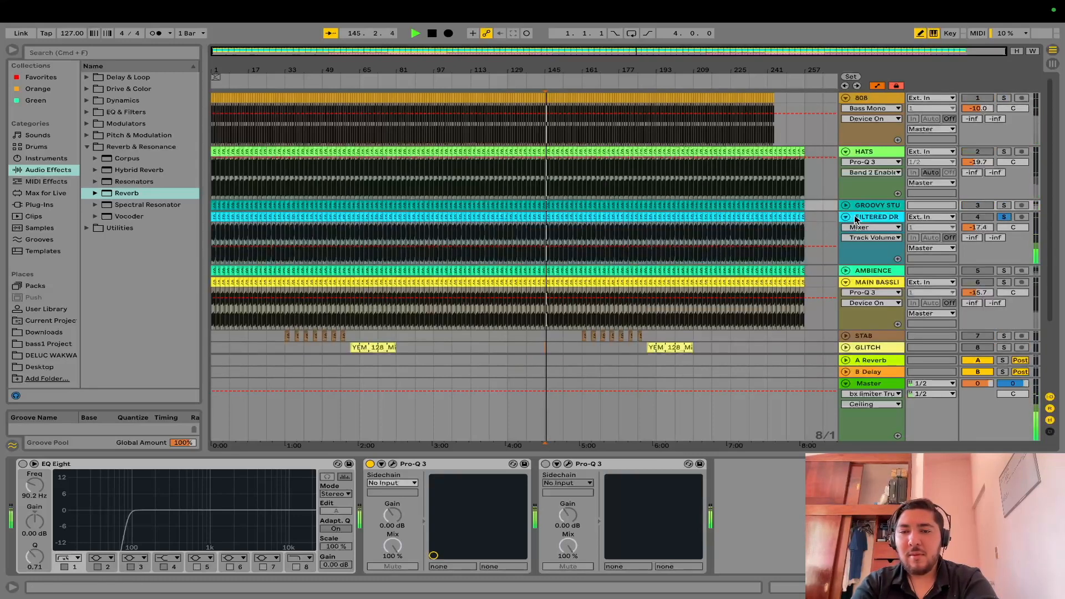
click(852, 218)
key(space)
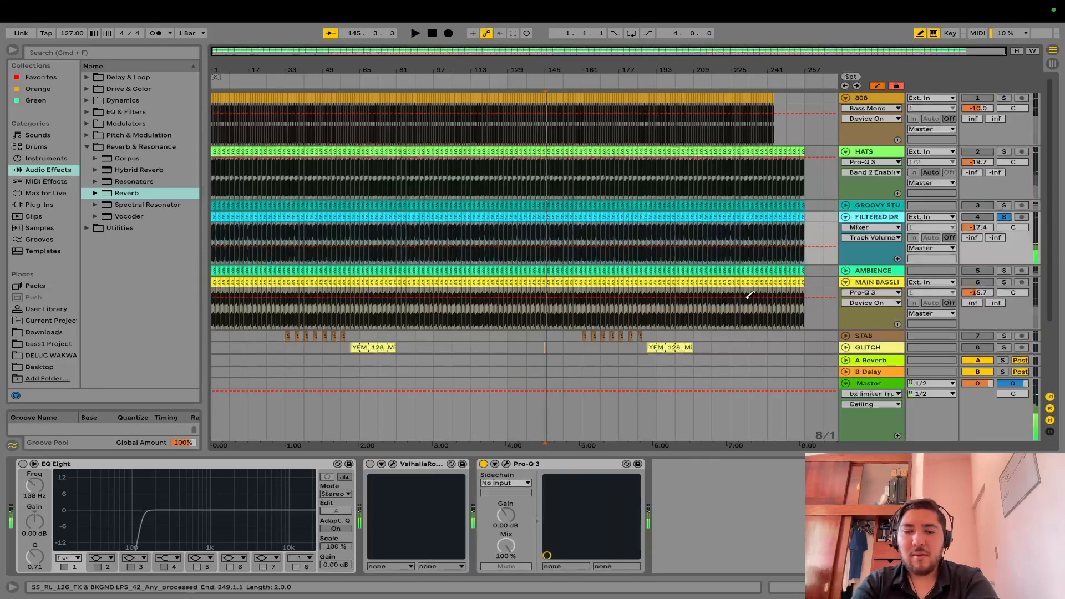
Step: Play the soloed FILTERED DR track from its clip at bar 141, comparing Pro-Q 3 bypassed and active
click(537, 218)
click(815, 587)
key(space)
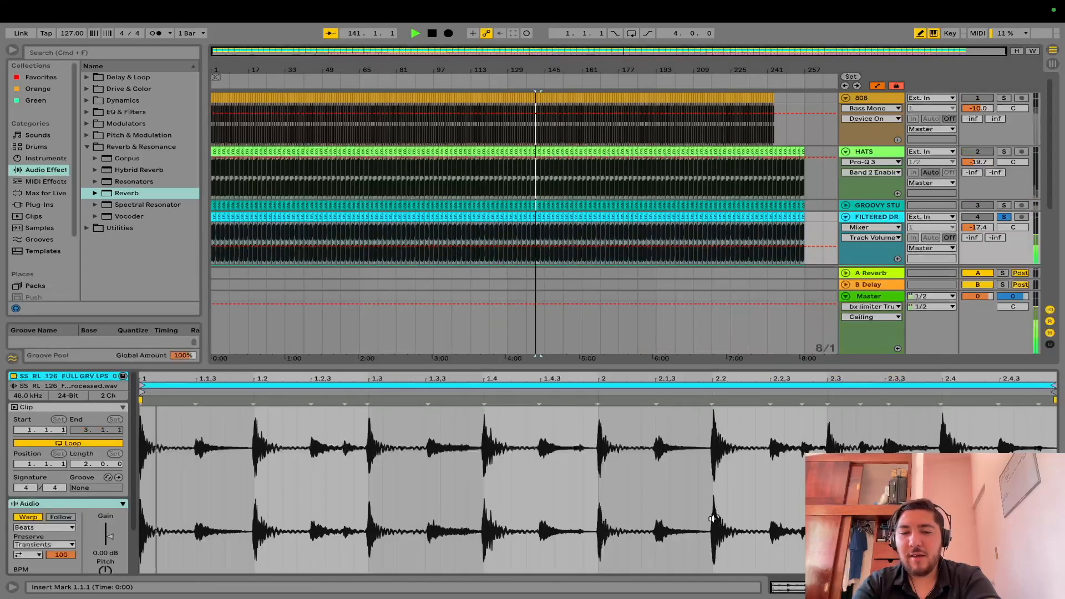
key(shift+Tab)
click(483, 464)
click(483, 464)
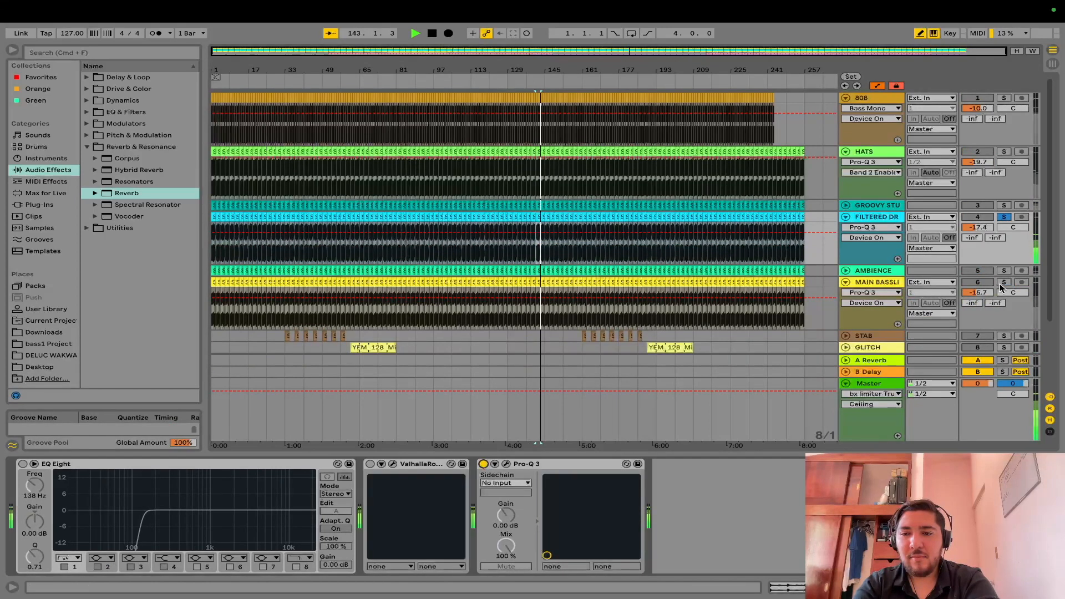
Step: Solo and unfold the AMBIENCE track, inspect the low-cut curve in its Pro-Q 3, and close the plug-in
click(1004, 271)
click(892, 272)
key(space)
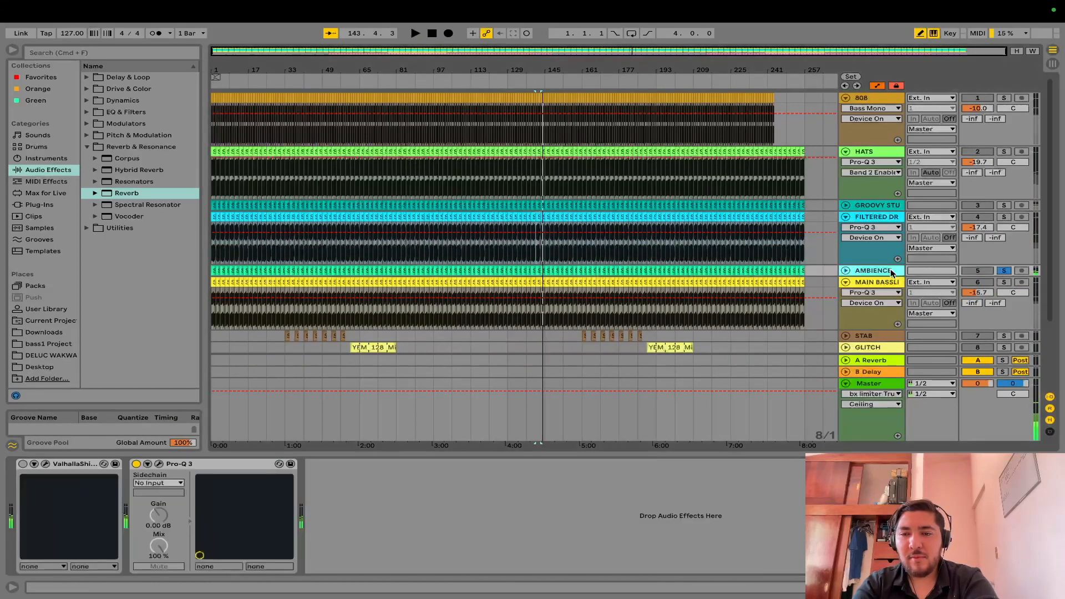
click(846, 271)
click(158, 464)
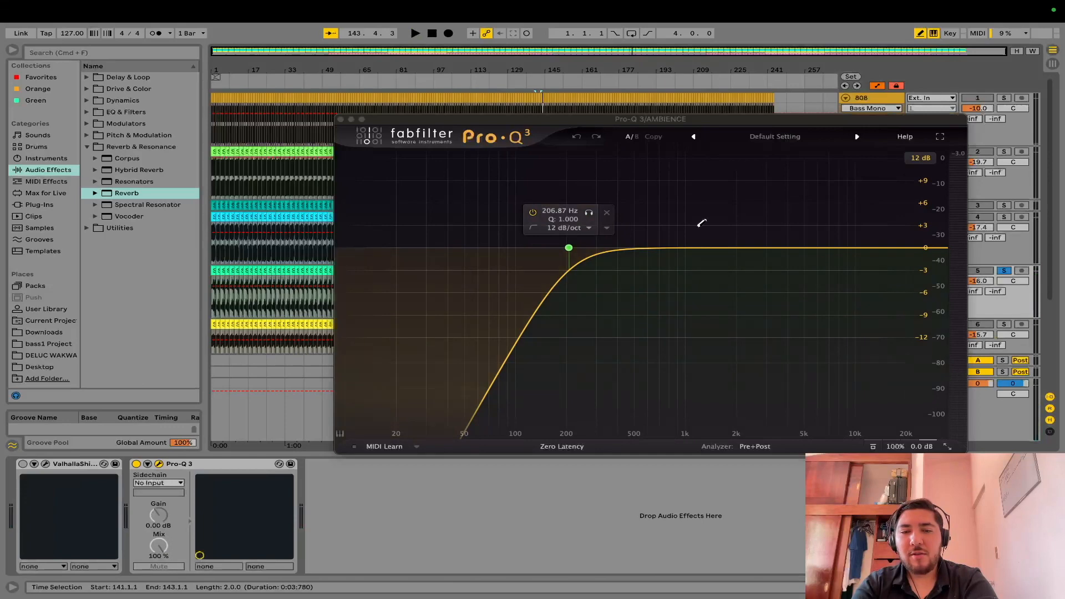
click(340, 119)
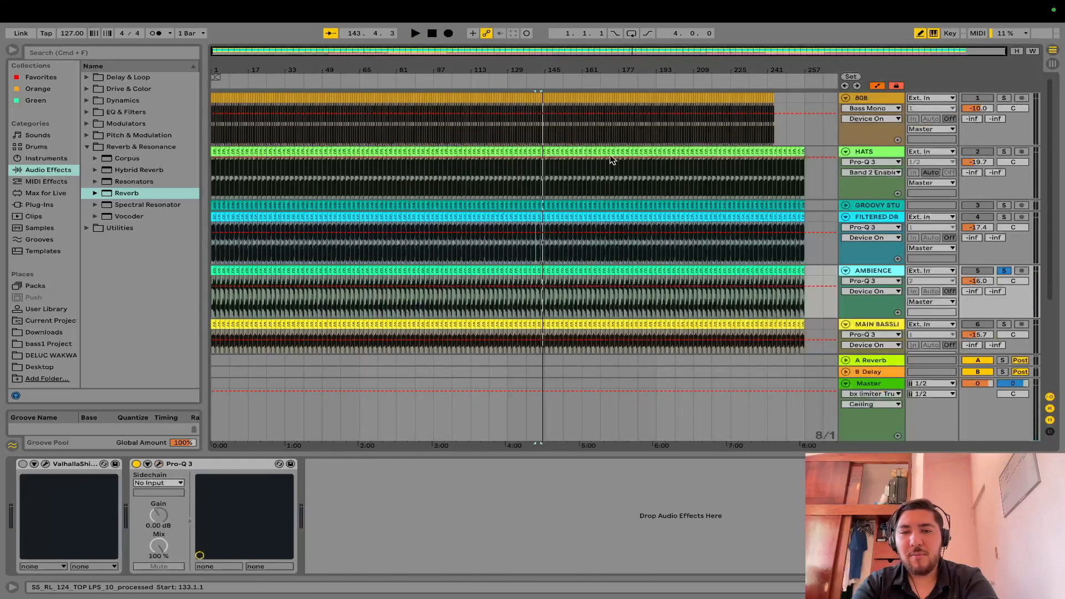
Step: Solo and play the main bassline from bar 141, check its device chain, and release the solo during playback
scroll(914, 273, down, 3)
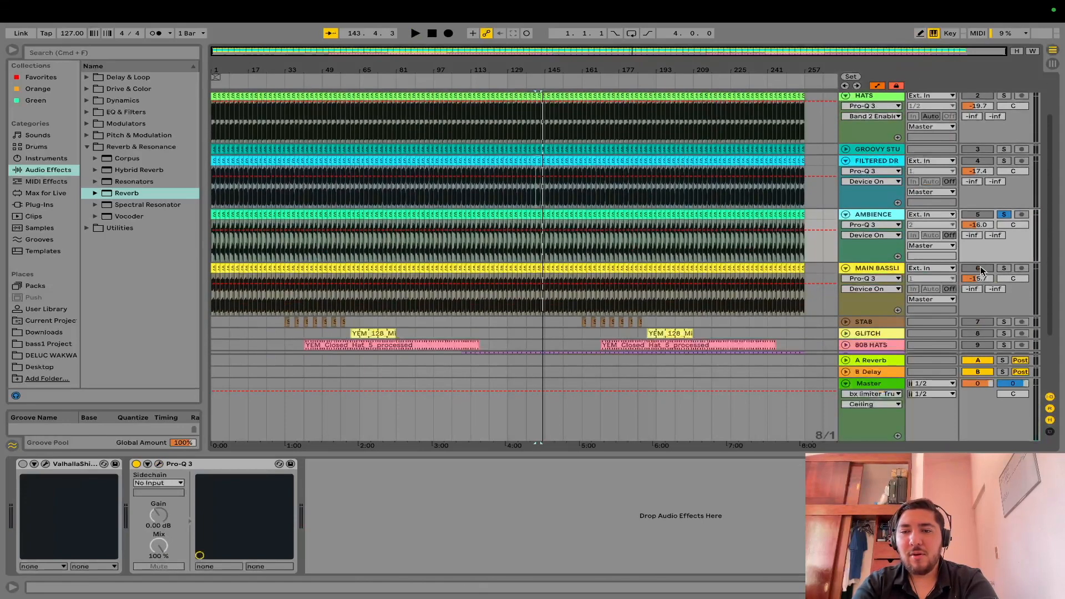
click(1004, 267)
key(space)
click(877, 268)
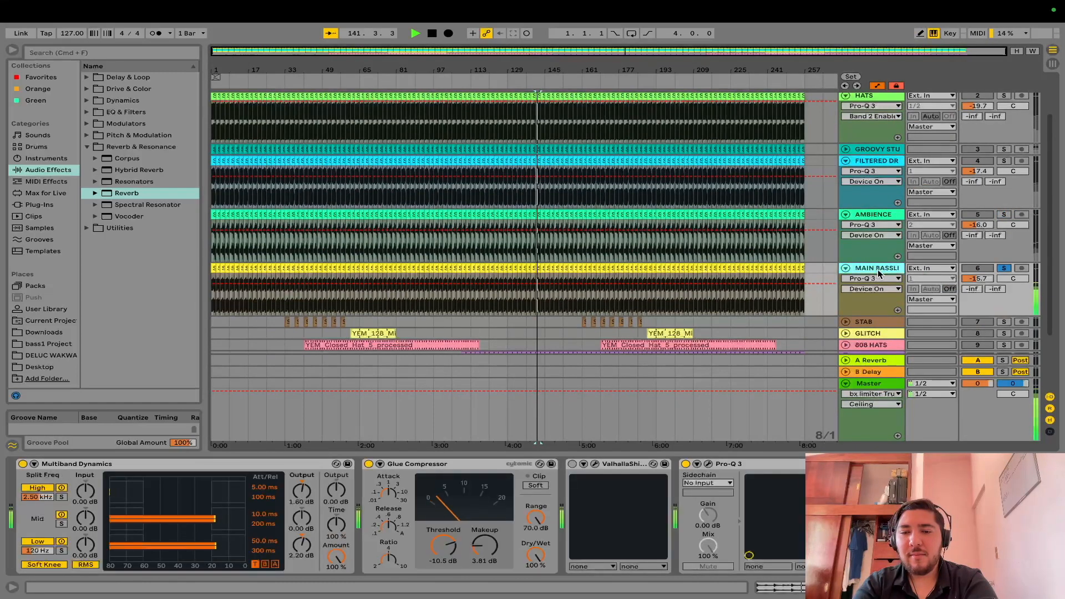
key(space)
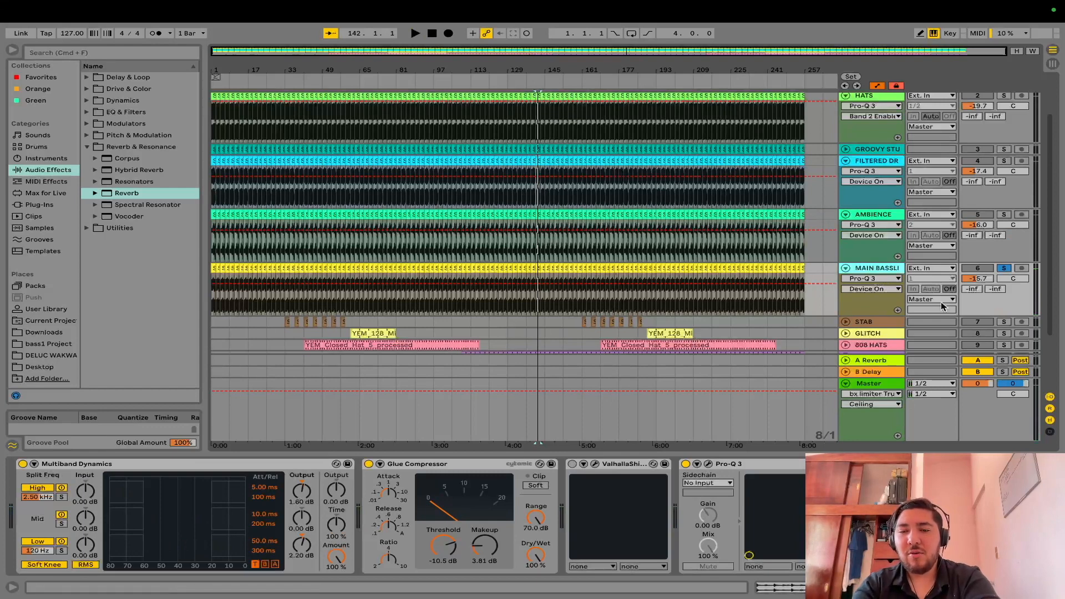
key(space)
click(1005, 269)
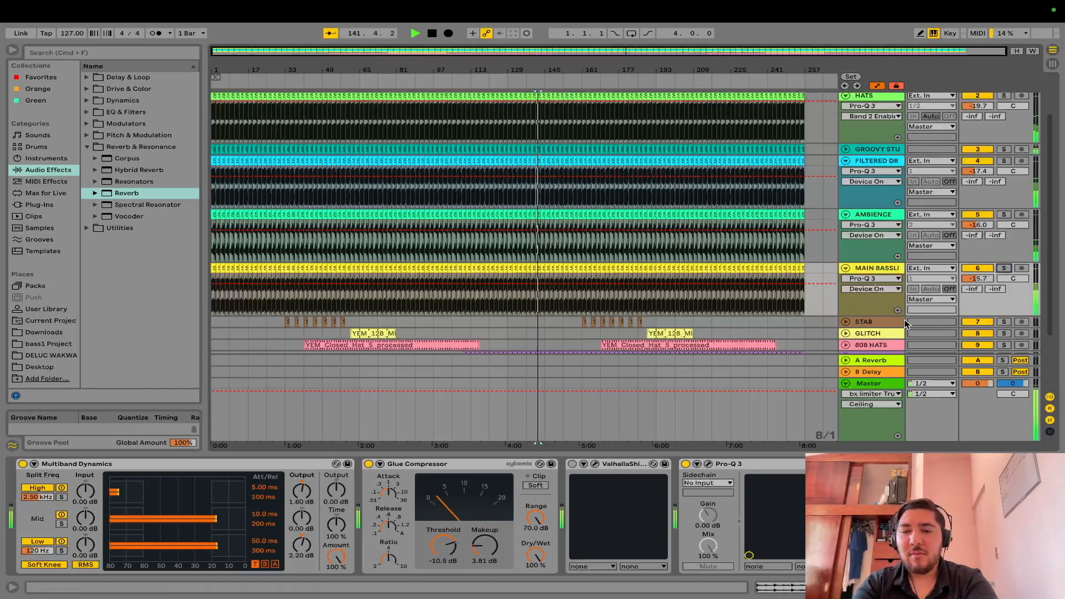
Step: Compare playback around bar 141 with the main bassline muted, soloed, and active again in the full mix
scroll(887, 283, down, 3)
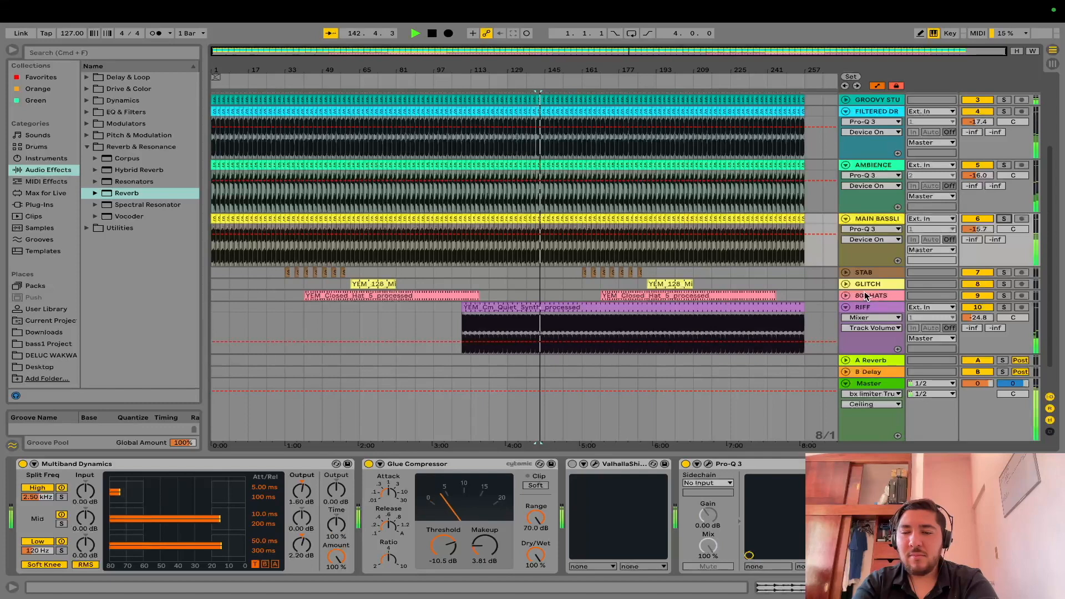
click(978, 219)
key(space)
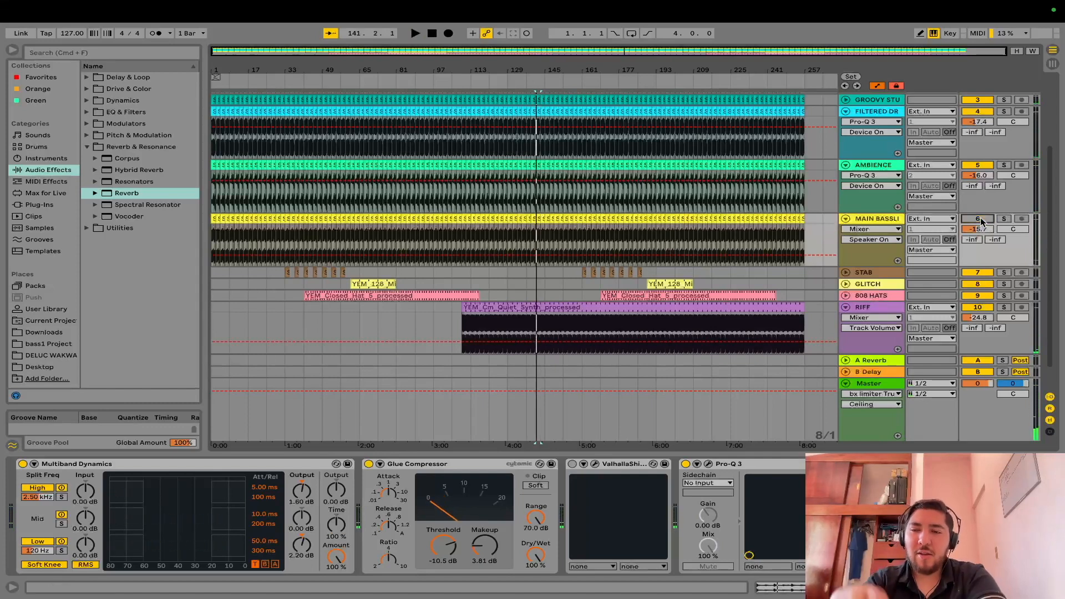
click(1004, 219)
key(space)
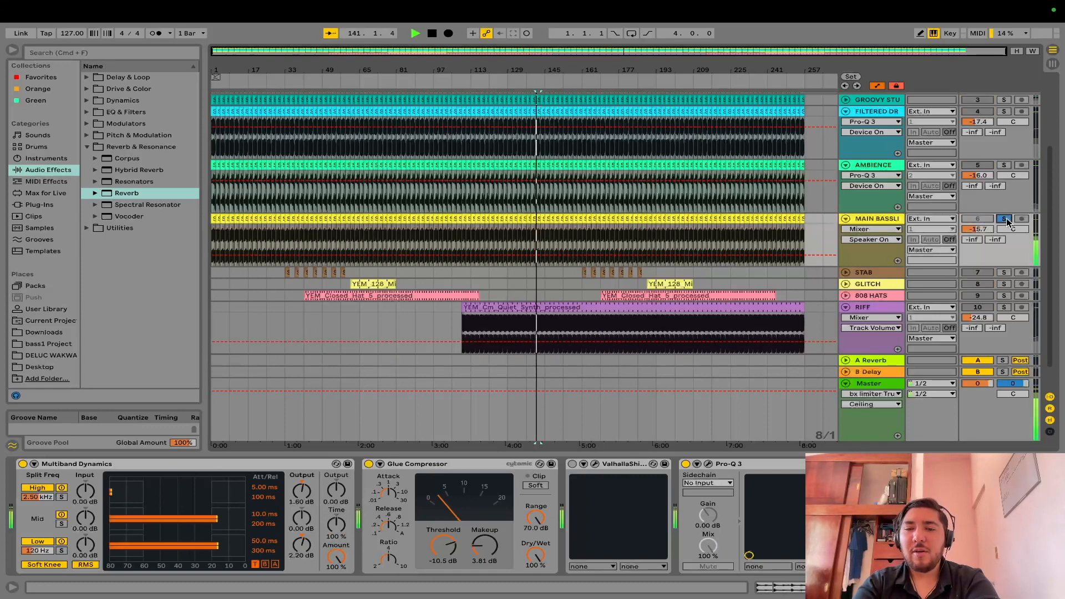
key(space)
click(1004, 219)
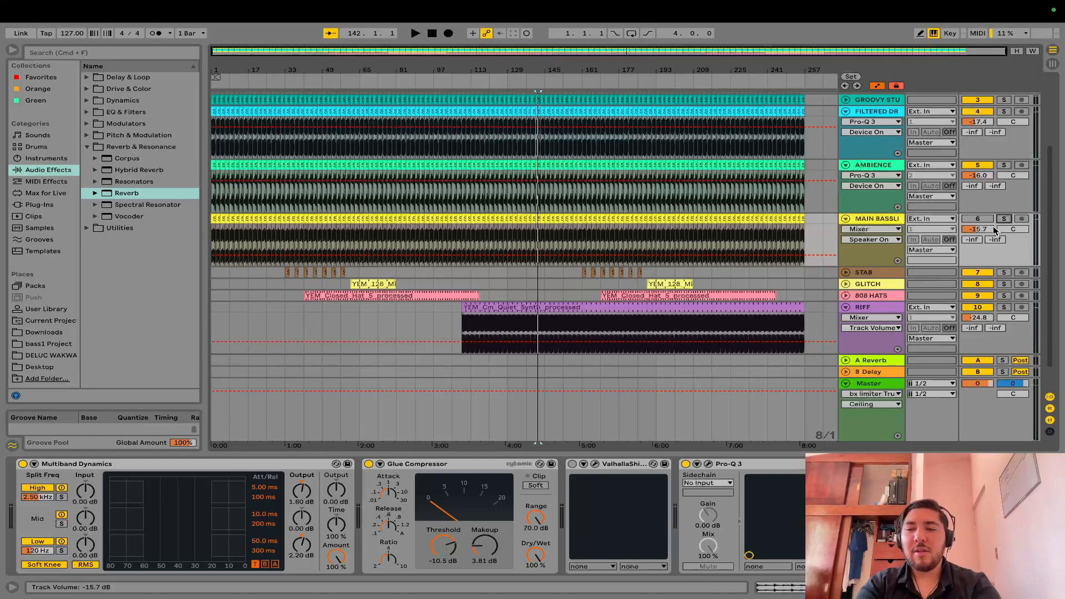
key(space)
click(985, 219)
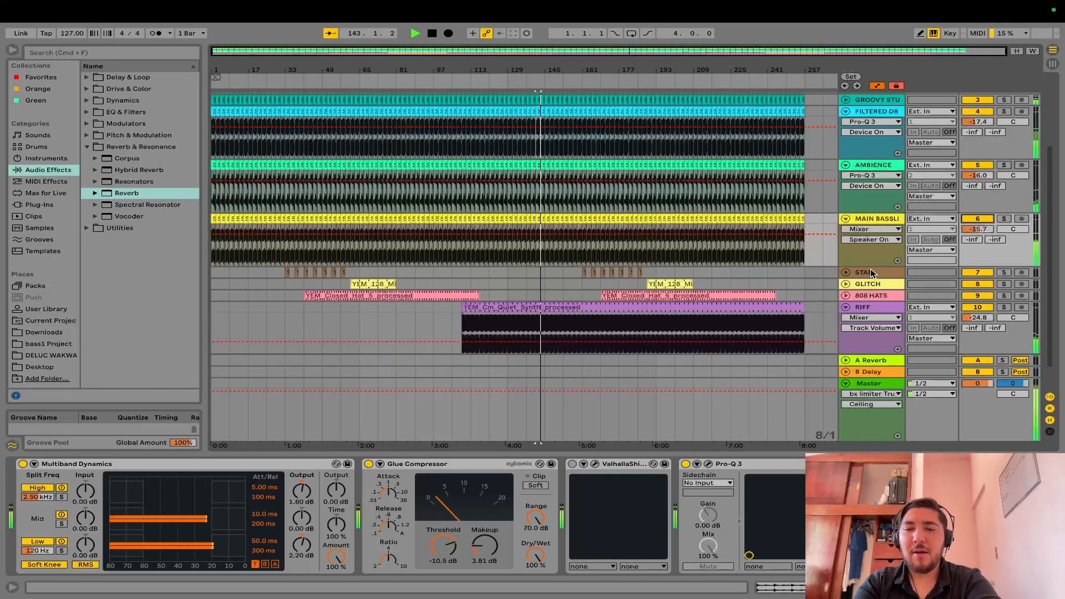
Step: Solo the RIFF track, bypass its EQ Eight, Echo and Phaser-Flanger, and play it unprocessed from bar 141
click(1004, 272)
click(1004, 308)
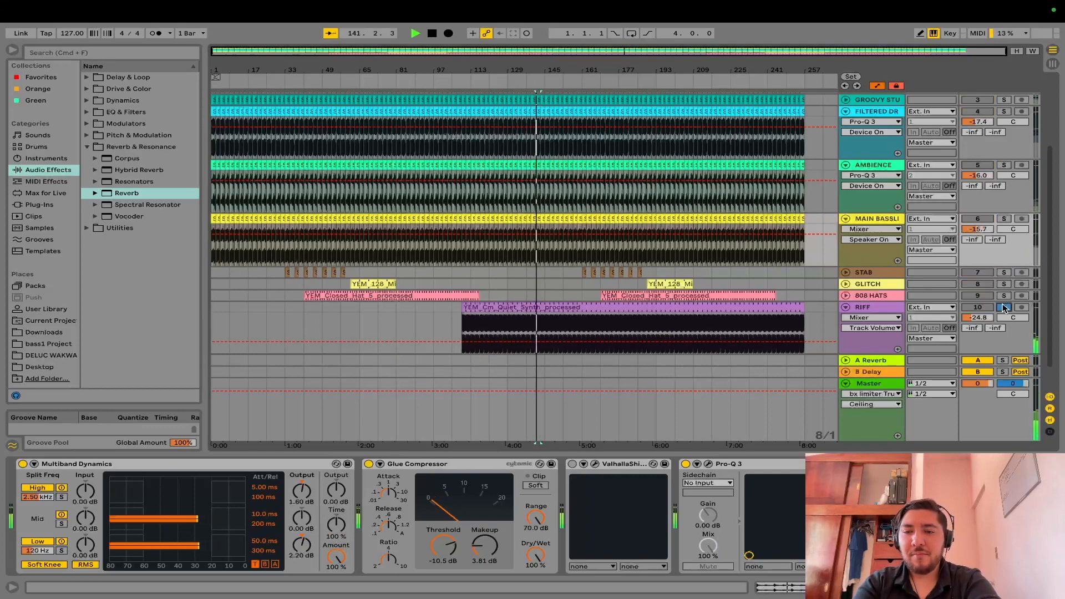
click(877, 308)
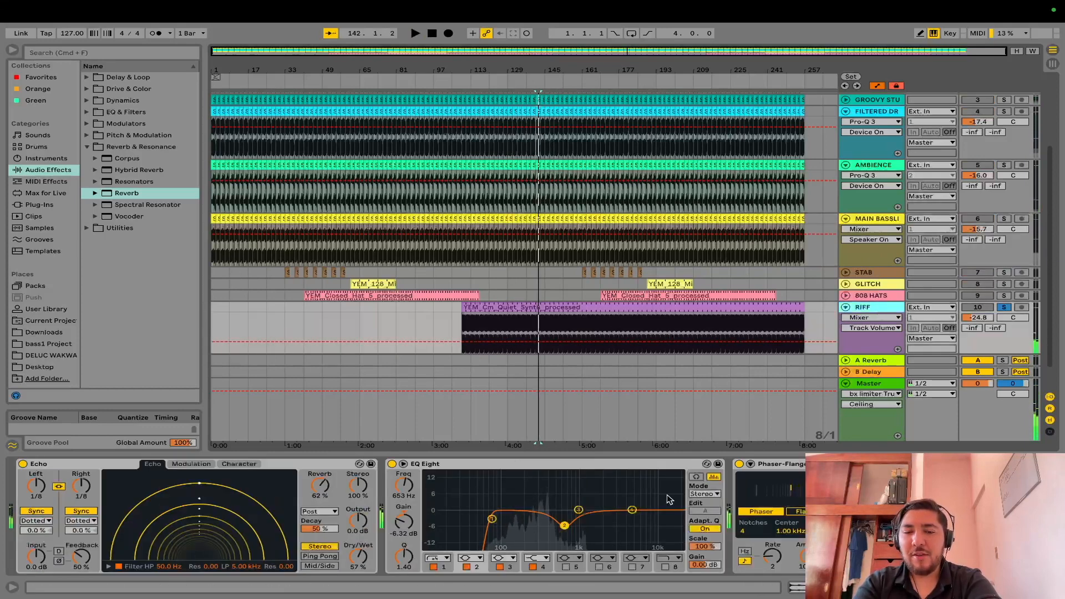
click(392, 464)
click(23, 463)
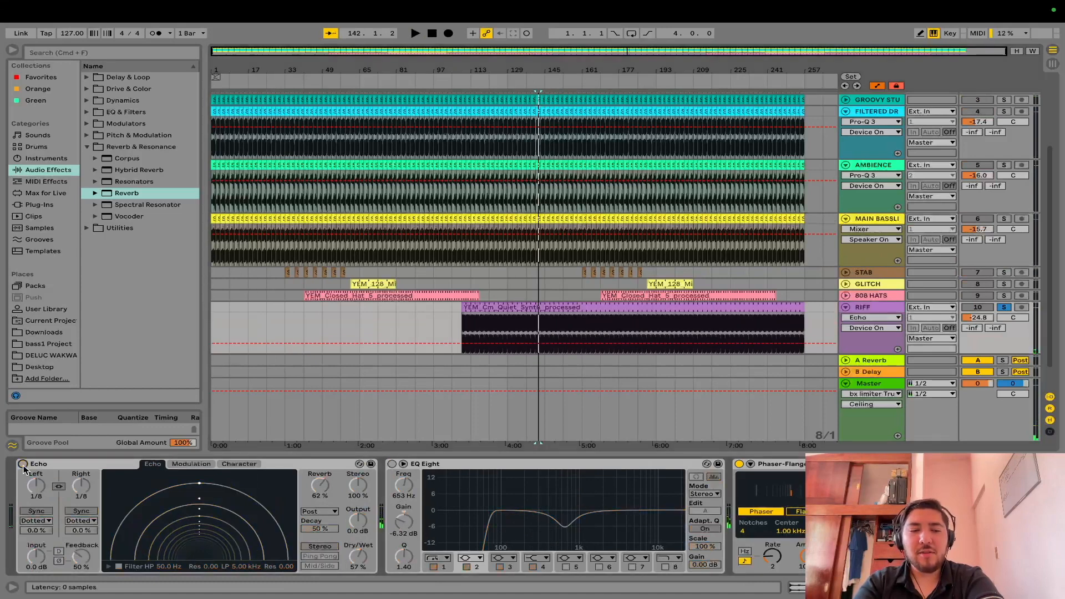
click(739, 464)
key(space)
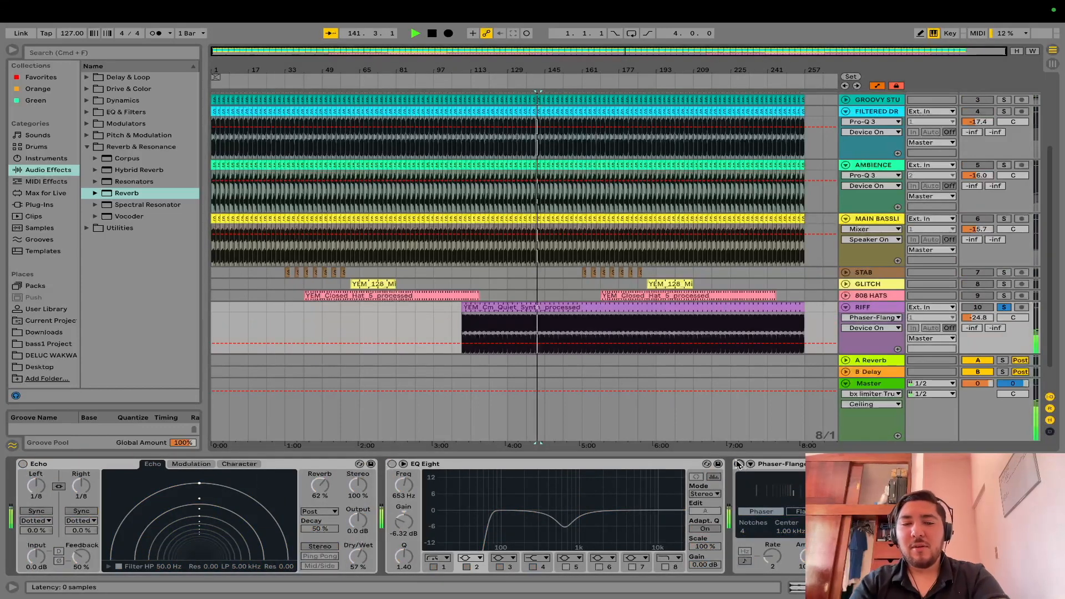
key(space)
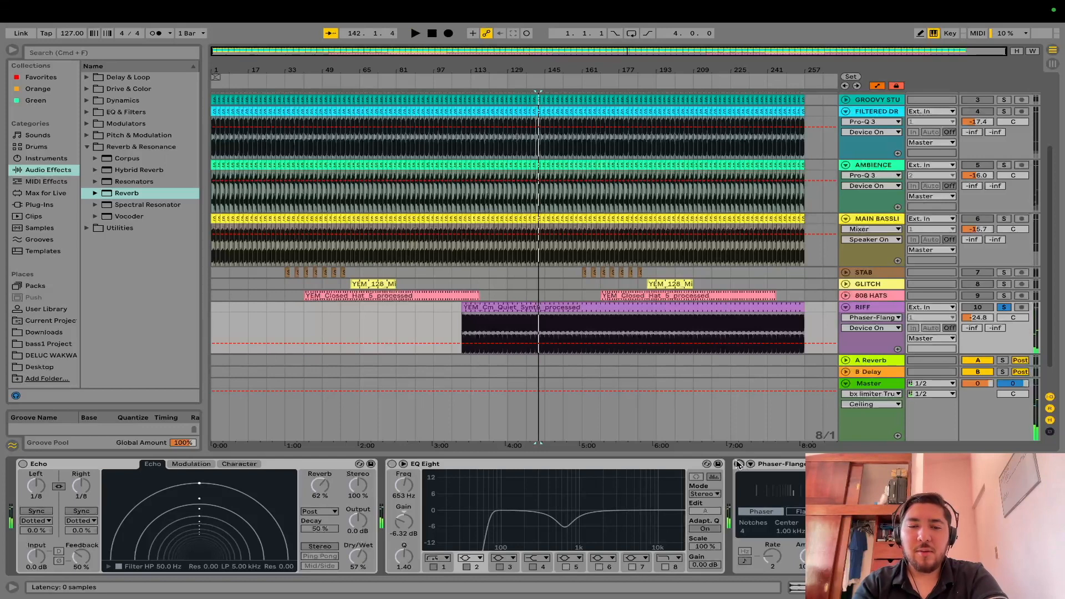
Step: Play the RIFF track while reactivating Echo, EQ Eight and Phaser-Flanger one by one, and release its solo
key(space)
click(23, 464)
click(392, 463)
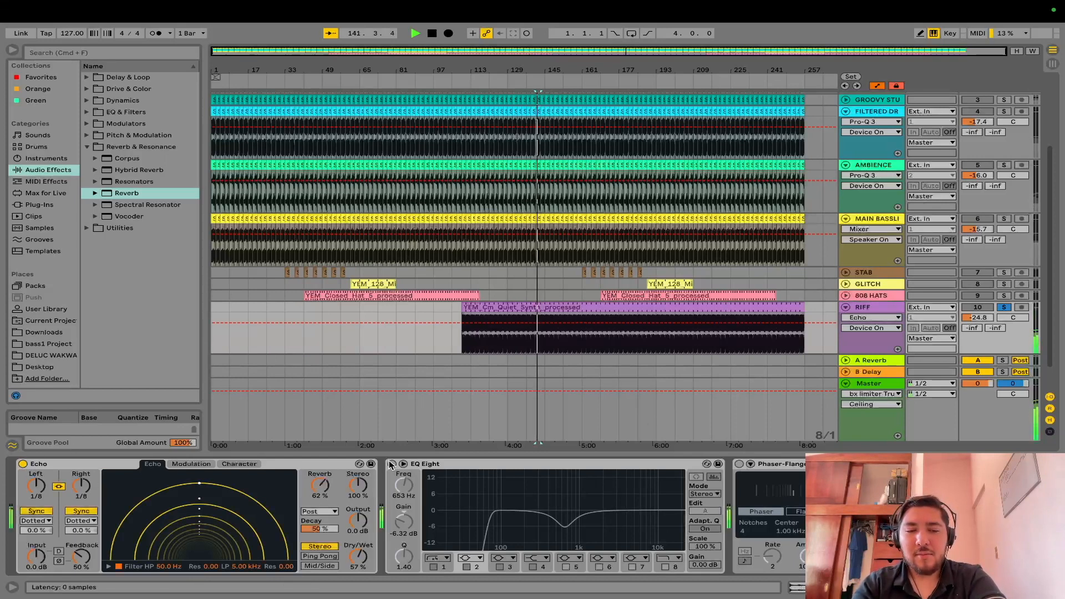
click(739, 464)
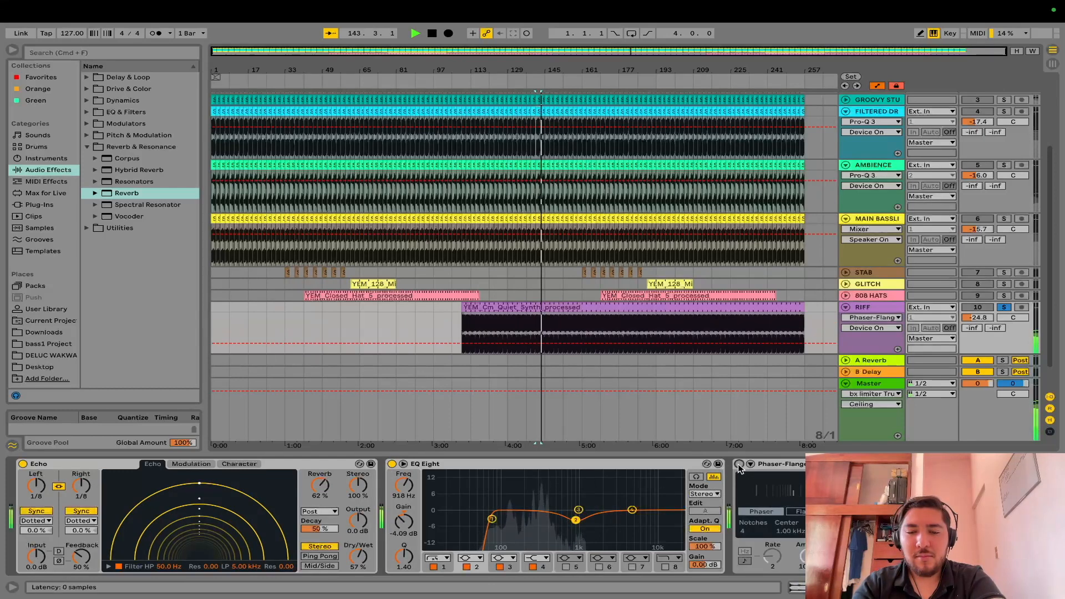
click(1003, 307)
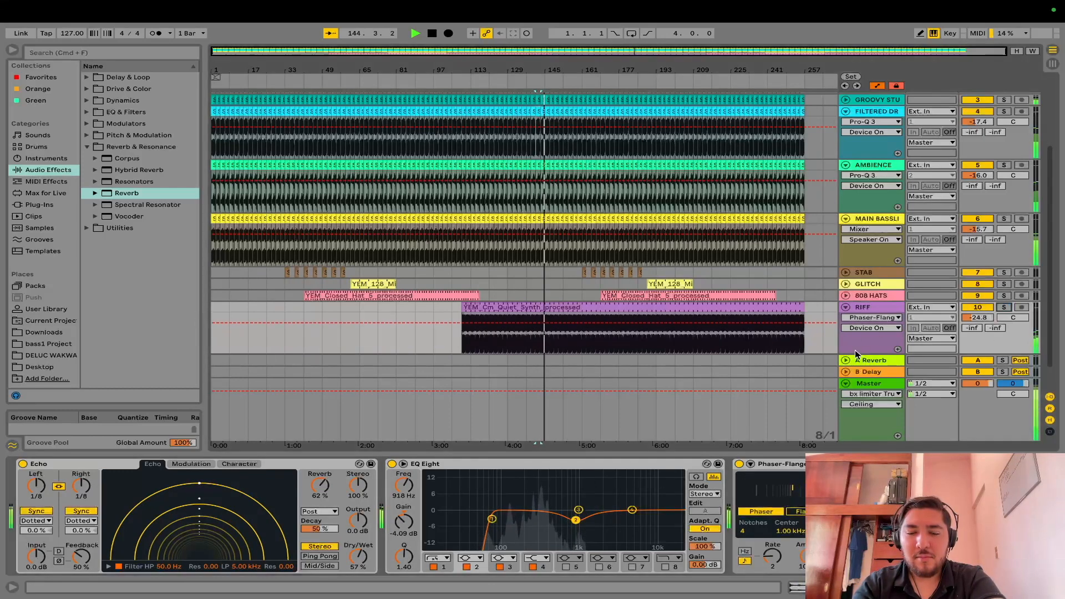
Step: Check the full mix's waveform in Wave Observer on the master track, close the plug-in, and stop playback
click(883, 415)
click(794, 482)
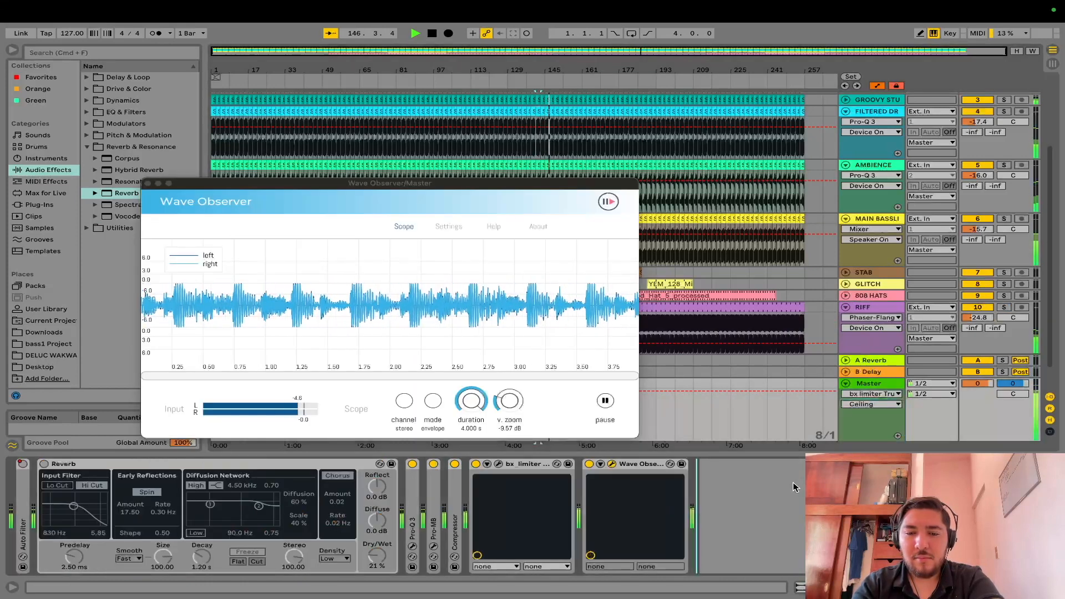
click(147, 183)
key(space)
Step: Select all the audio tracks up to RIFF and freeze them
click(876, 311)
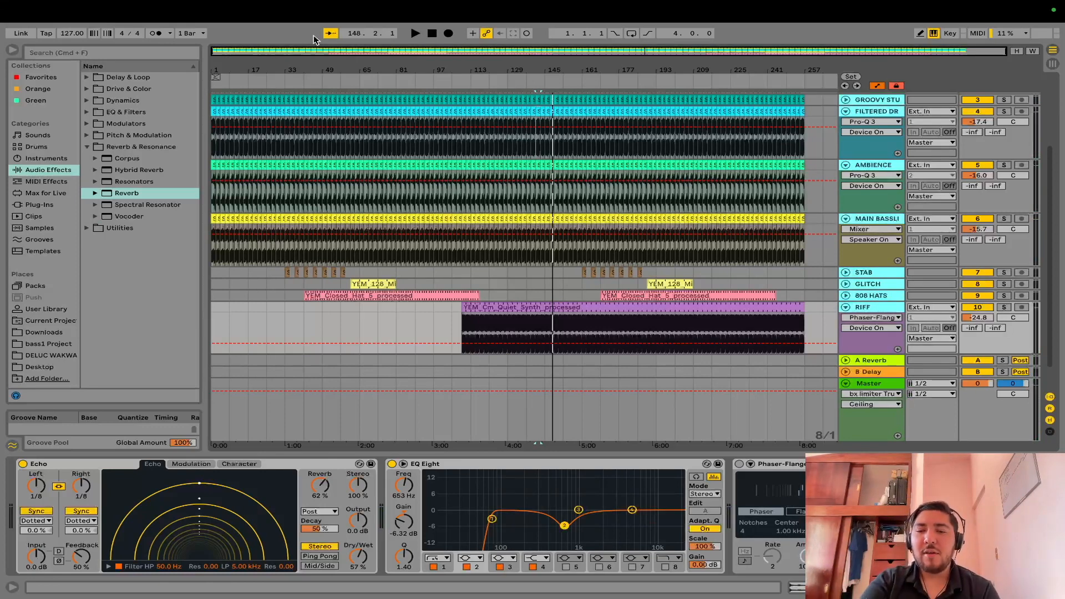
scroll(890, 252, up, 2)
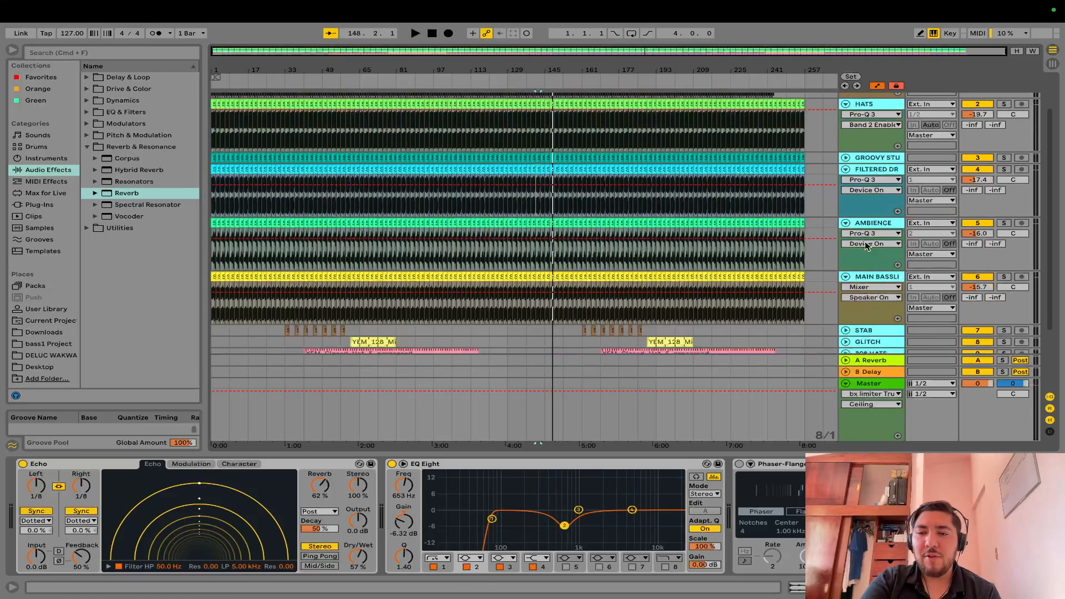
click(885, 224)
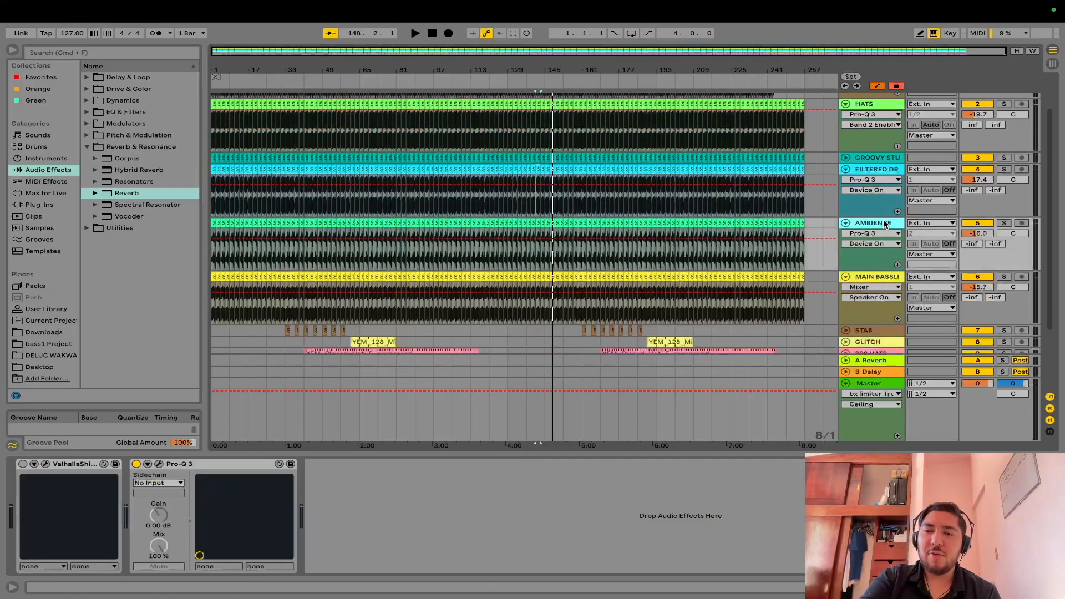
right_click(885, 224)
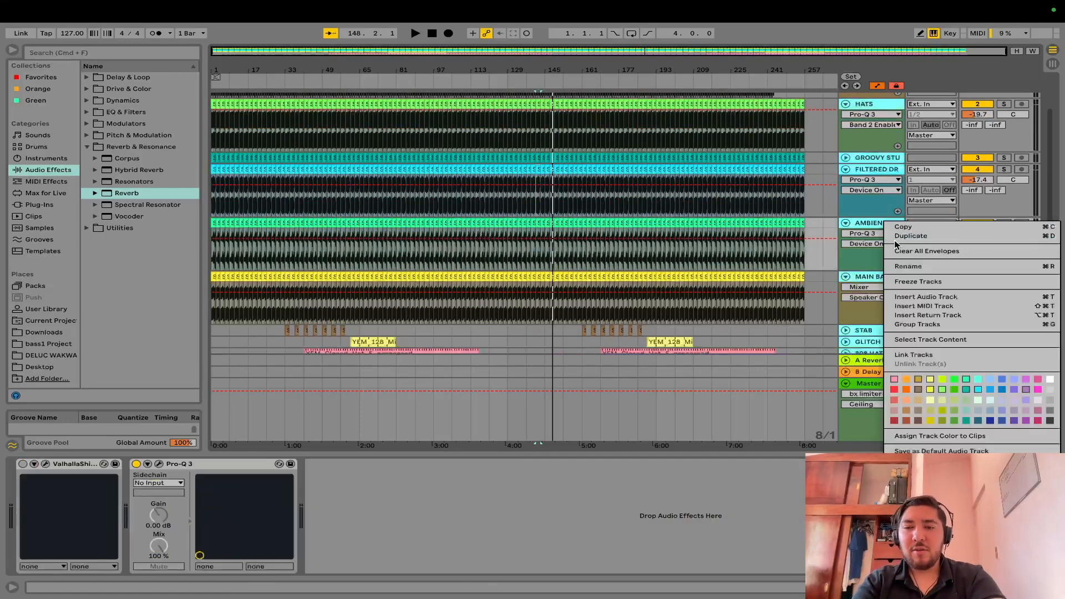
click(922, 281)
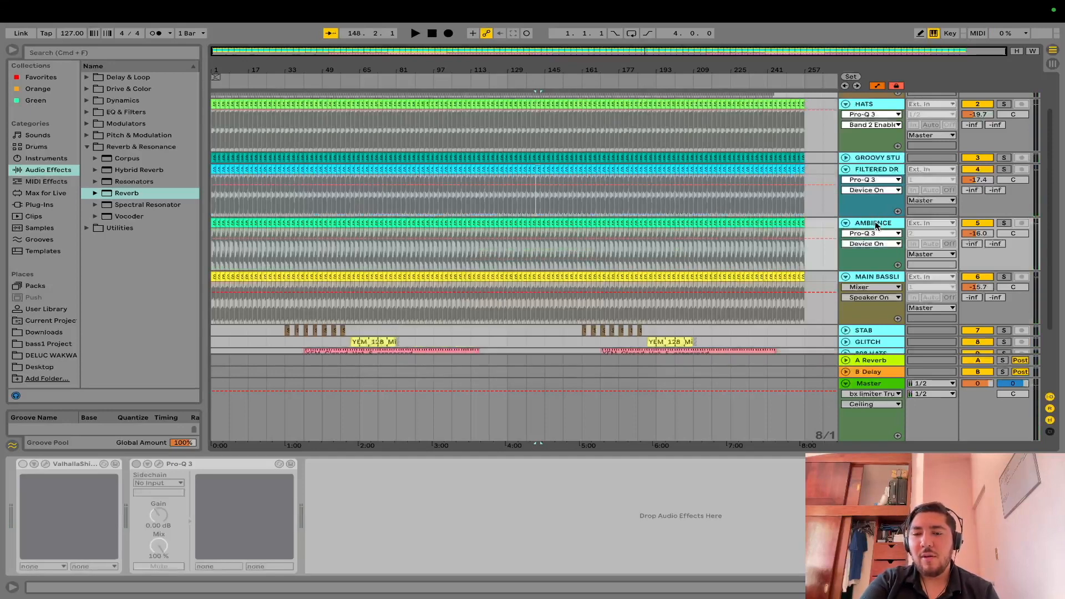
Step: Show the Flatten Tracks option for the frozen tracks and leave it unapplied
right_click(872, 231)
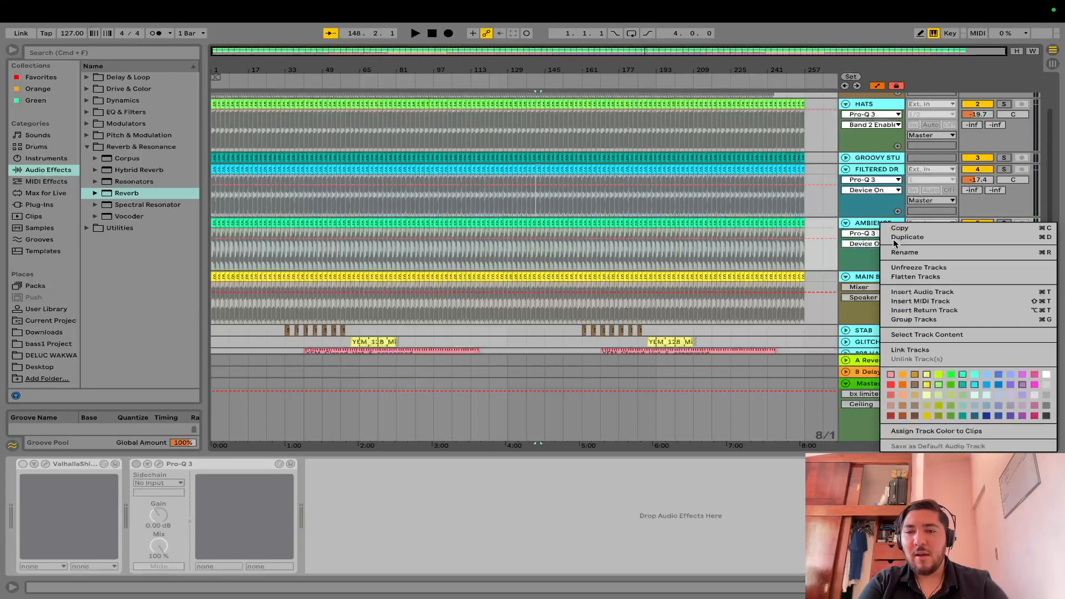
click(912, 277)
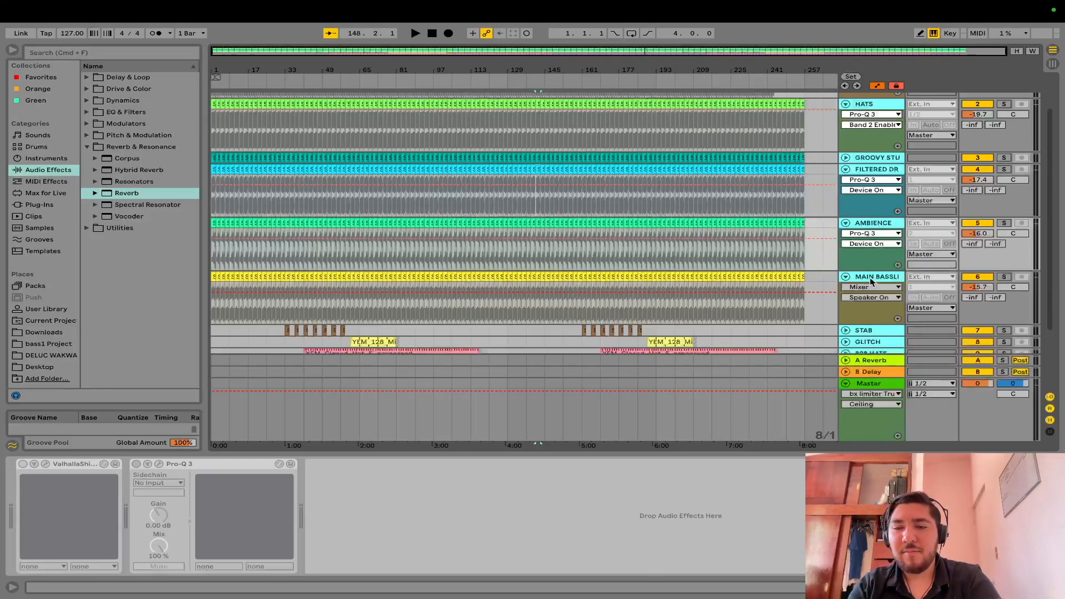
key(Escape)
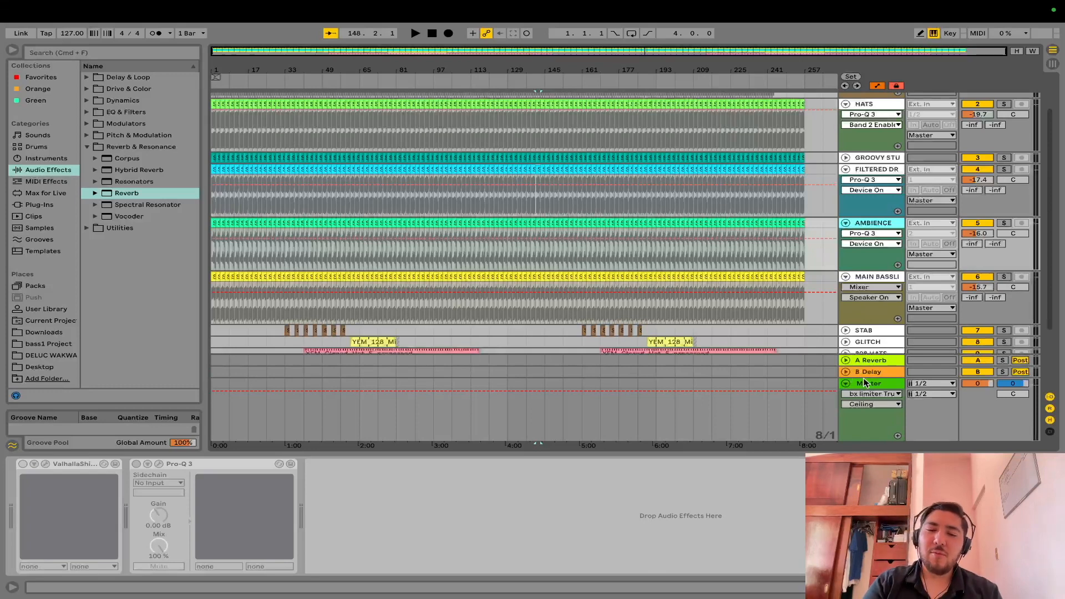
Step: Select all the frozen tracks, show the master track's device chain, and look over the track list
key(super+a)
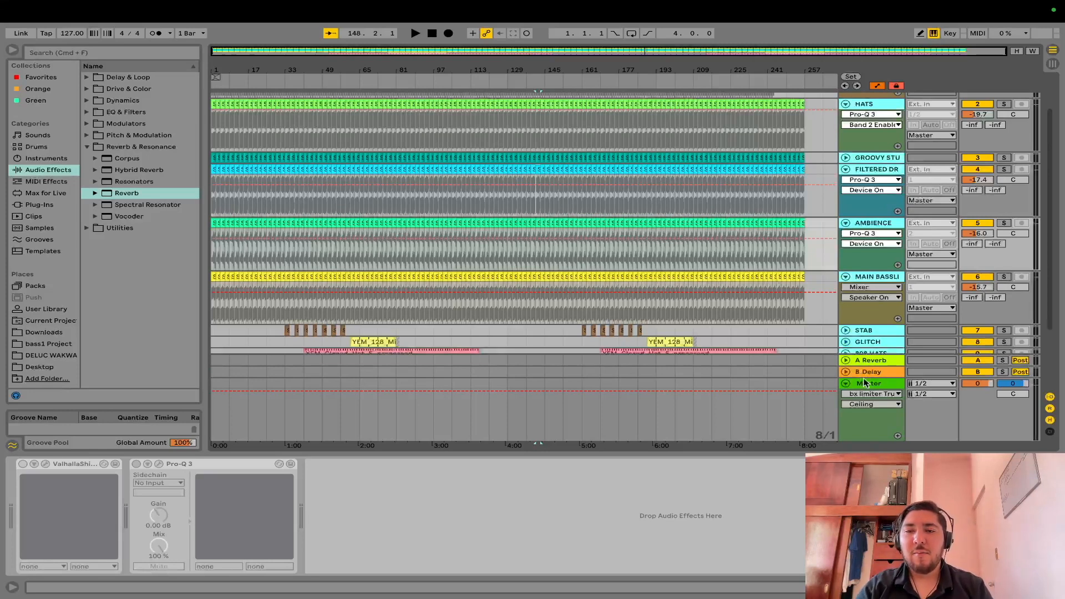
scroll(864, 383, down, 2)
click(865, 383)
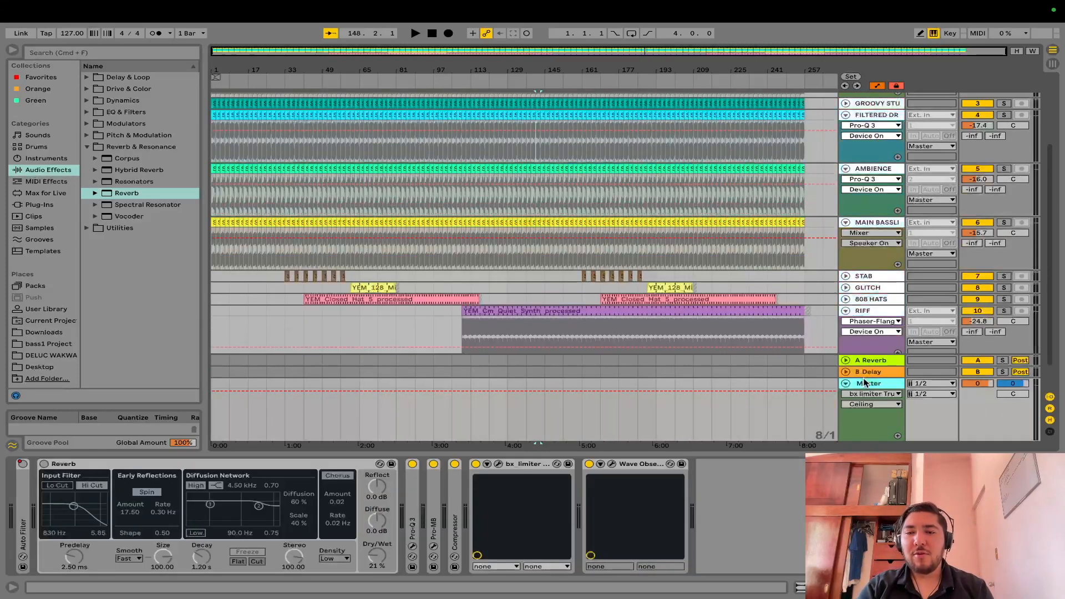
scroll(865, 366, up, 2)
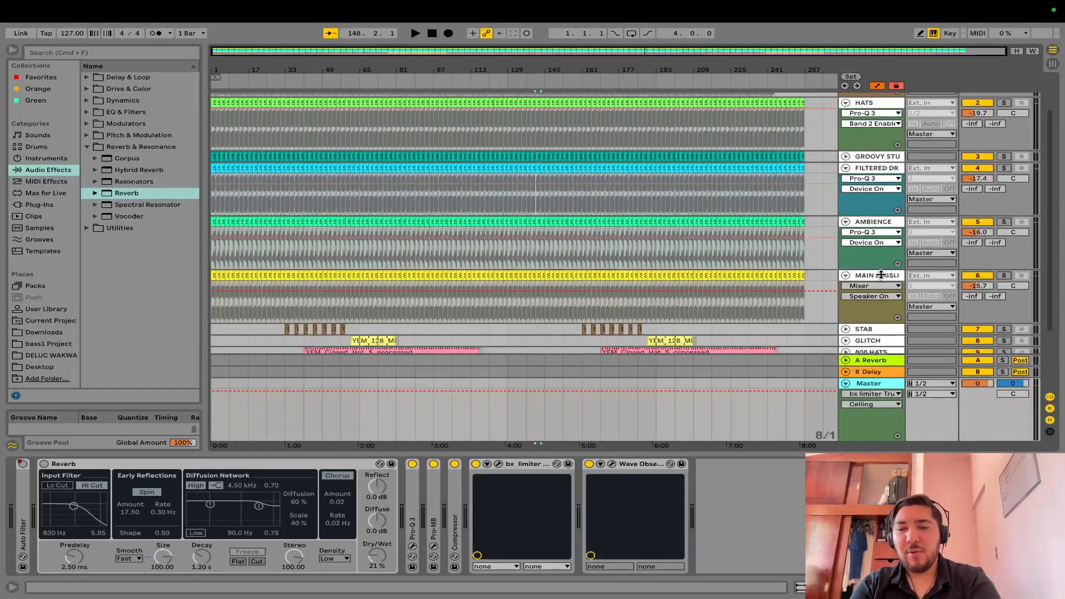
scroll(875, 275, down, 2)
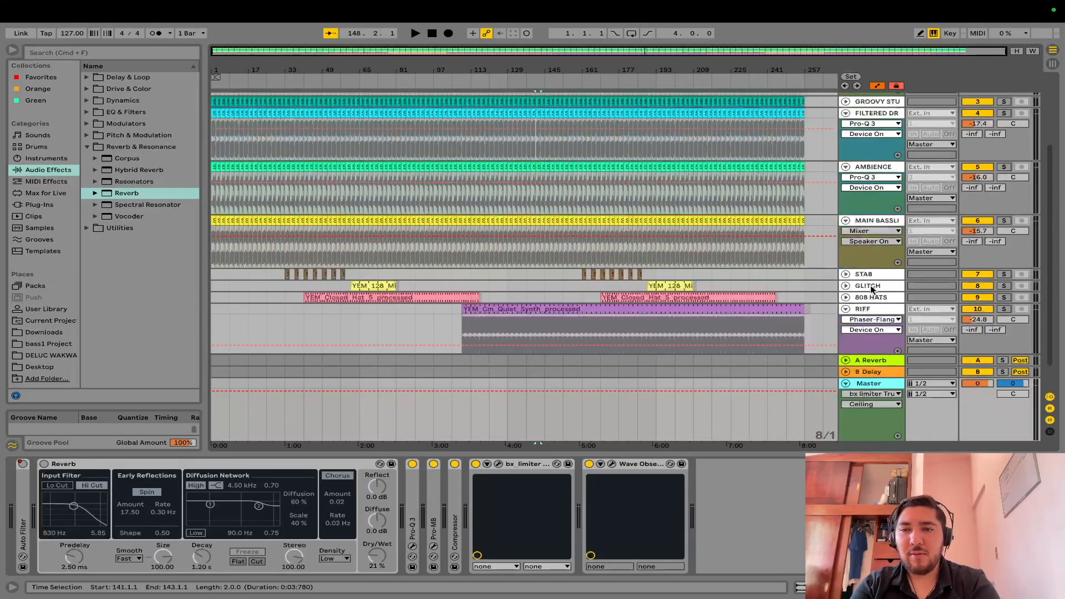